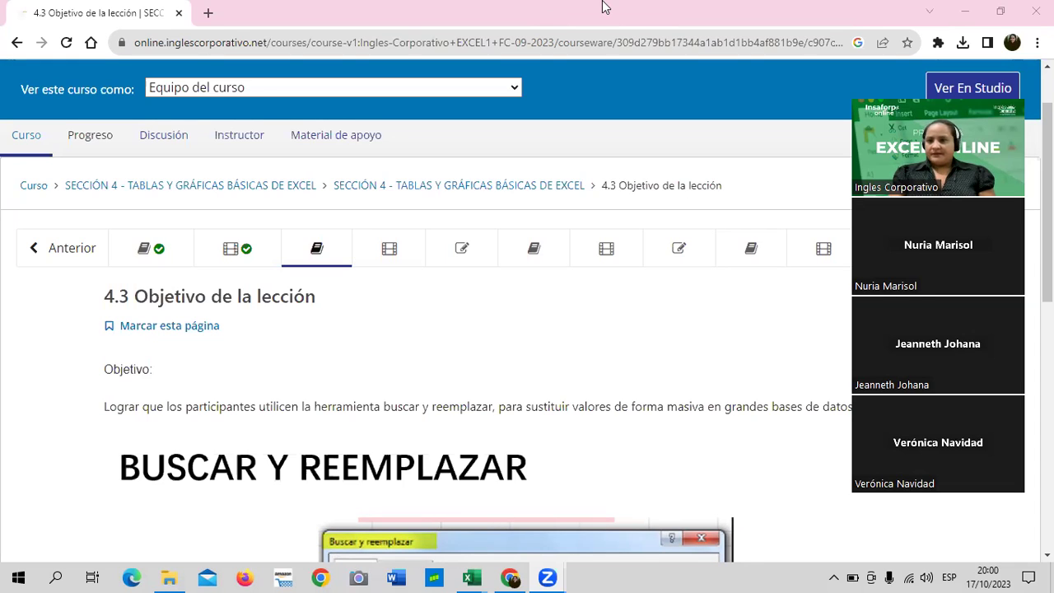
# - Go back to the course outline and open Sección 4's Examen Final (1 Pregunta) quiz
pyautogui.moveTo(970, 100); pyautogui.dragTo(983, 75)
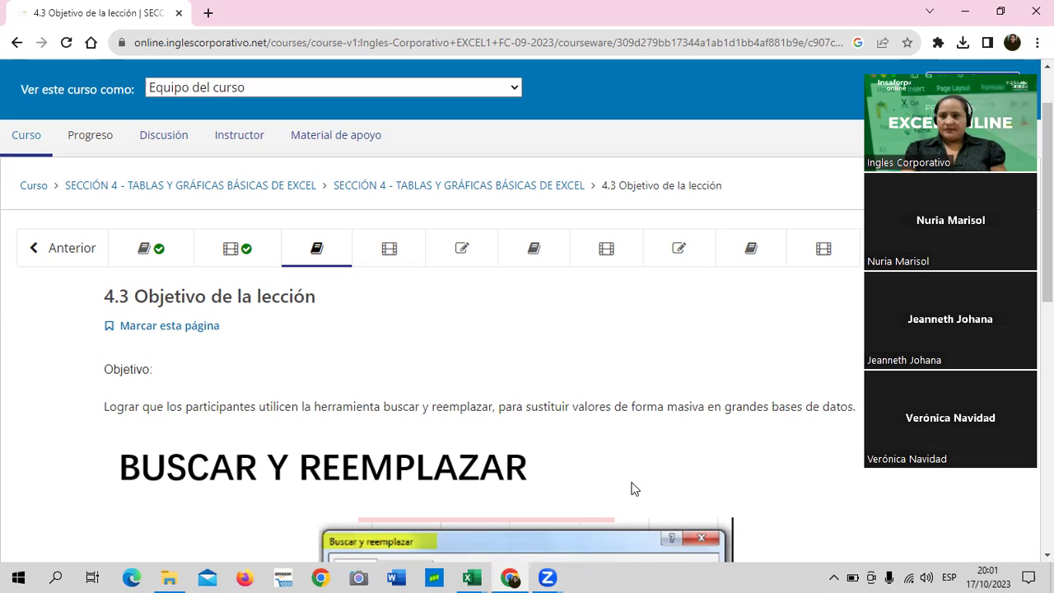
pyautogui.click(32, 143)
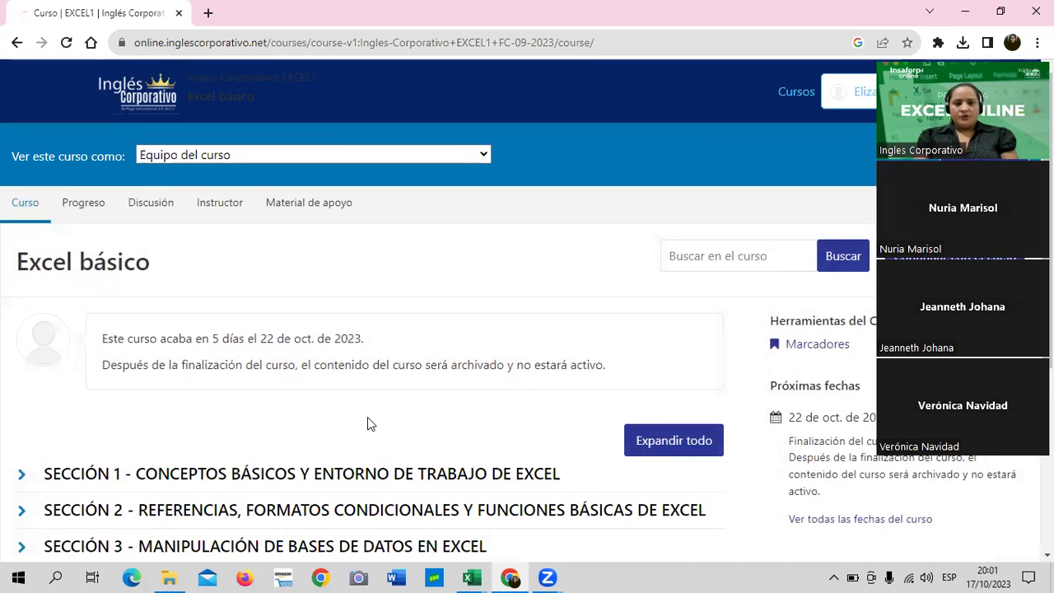
pyautogui.scroll(-2, 368, 419)
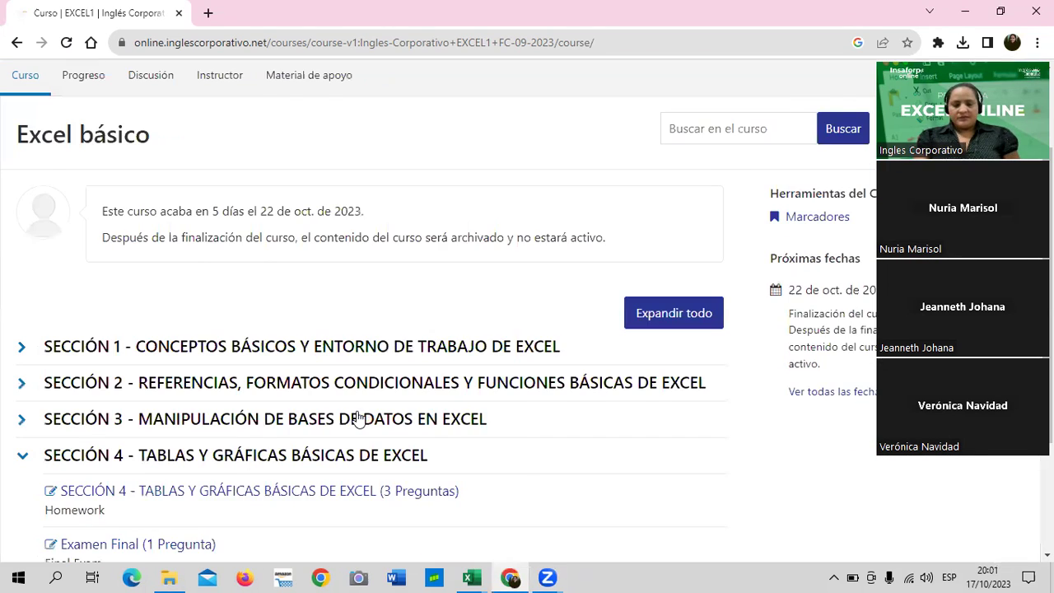
pyautogui.scroll(-2, 359, 418)
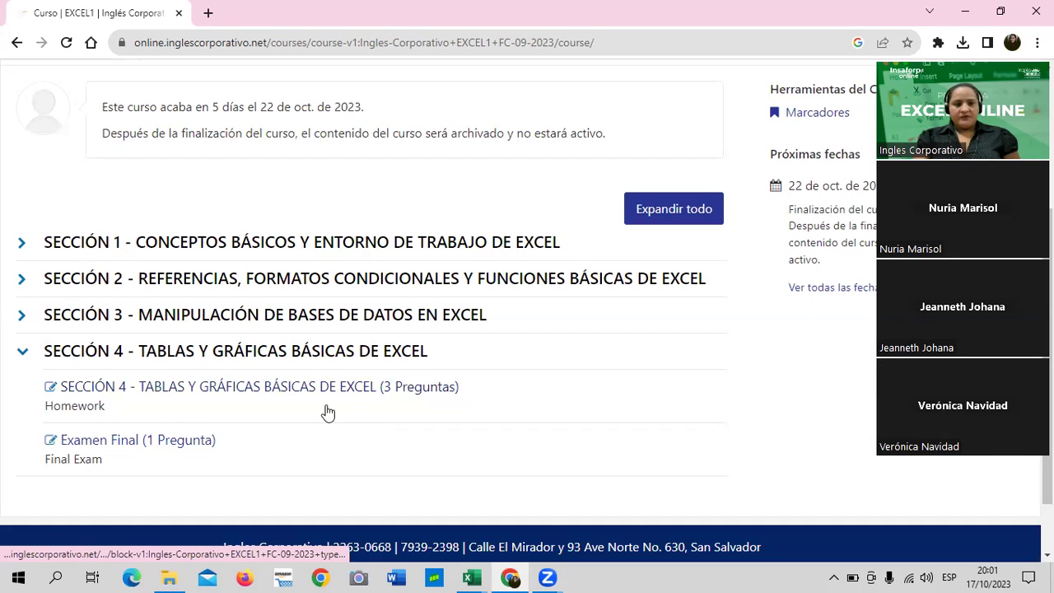
pyautogui.click(95, 445)
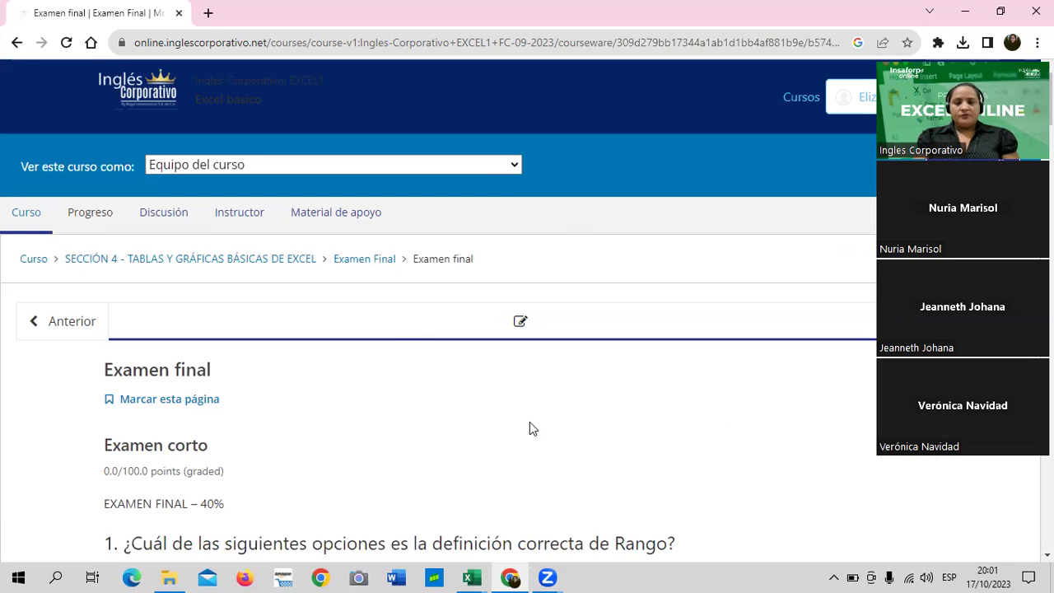
pyautogui.scroll(-3, 529, 421)
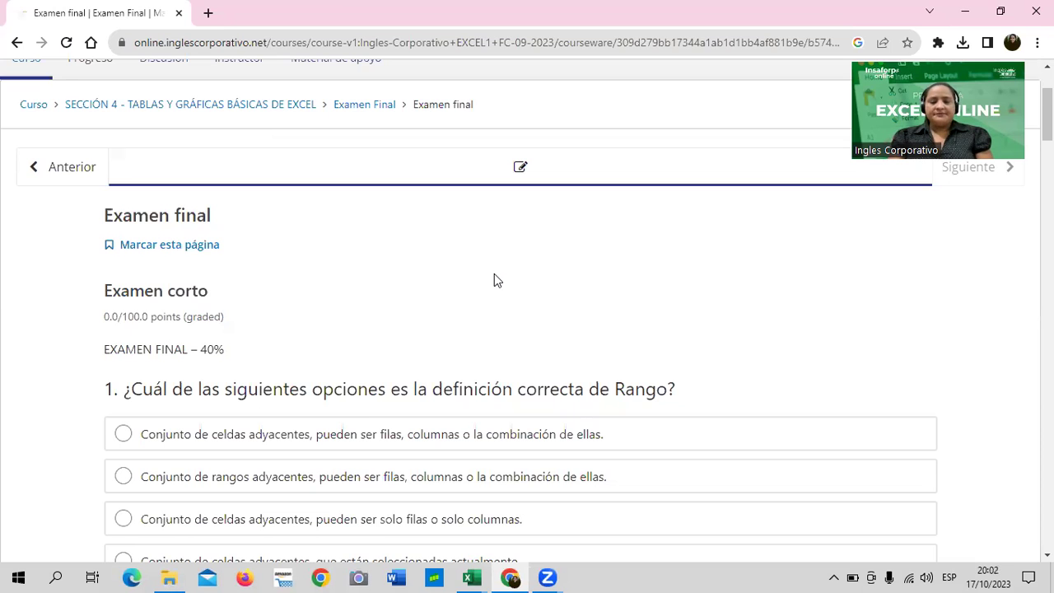
pyautogui.scroll(-3, 495, 274)
pyautogui.scroll(-2, 494, 272)
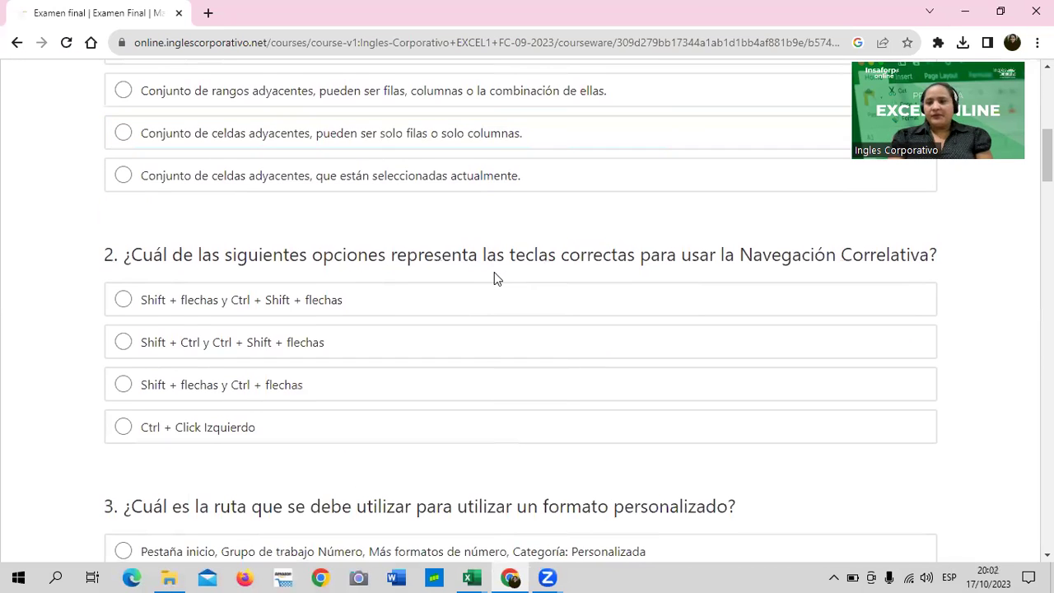
pyautogui.scroll(-2, 494, 279)
pyautogui.scroll(-2, 494, 278)
pyautogui.scroll(-3, 496, 280)
pyautogui.click(494, 277)
pyautogui.scroll(-2, 489, 284)
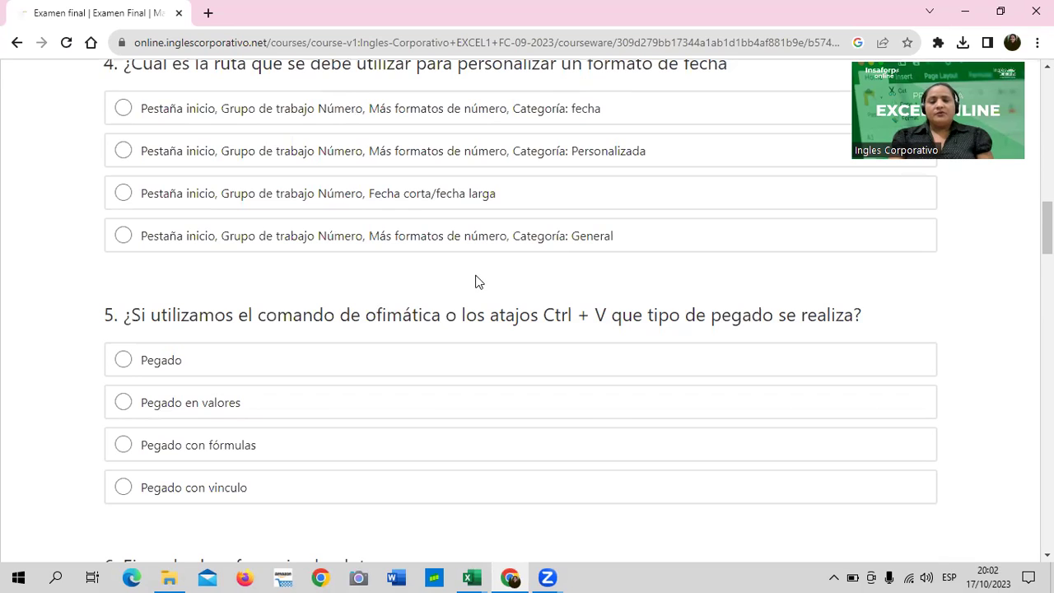
pyautogui.scroll(-1, 476, 283)
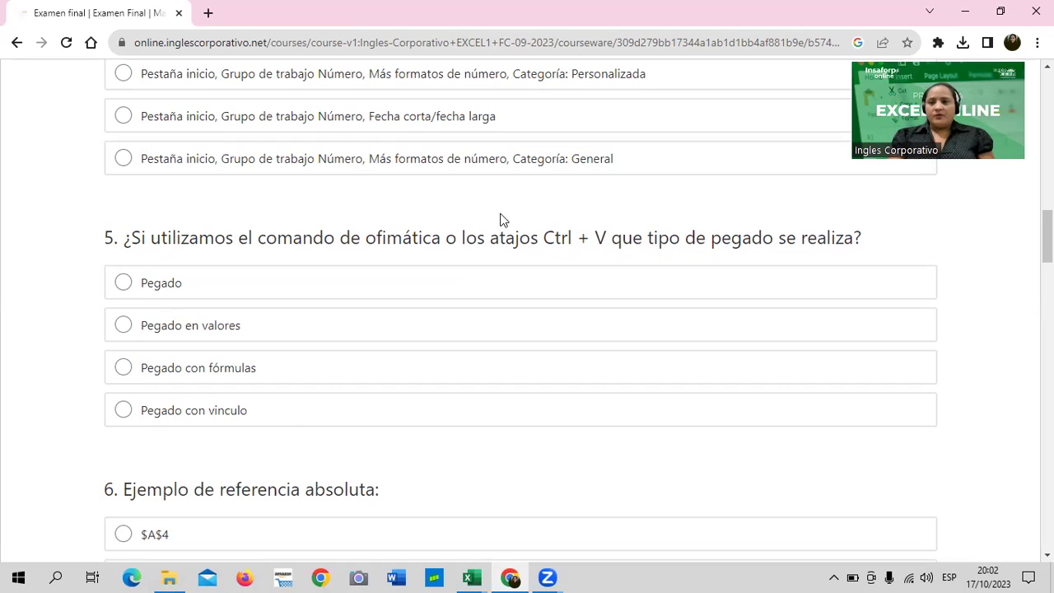
pyautogui.scroll(5, 501, 223)
pyautogui.scroll(5, 503, 228)
pyautogui.scroll(5, 501, 229)
pyautogui.scroll(2, 502, 229)
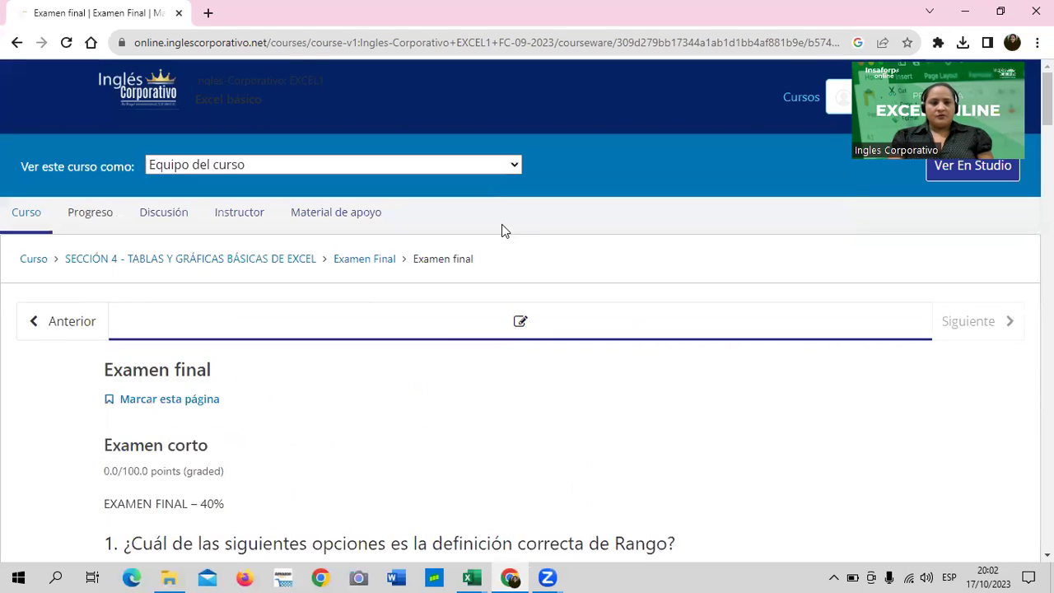
pyautogui.scroll(-3, 443, 338)
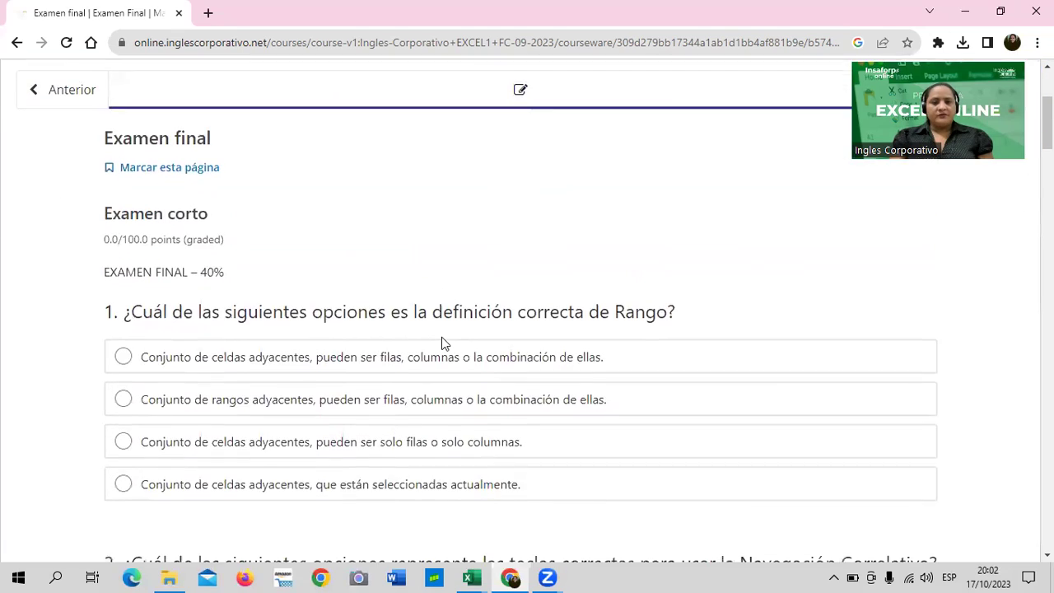
pyautogui.scroll(3, 442, 338)
pyautogui.scroll(-2, 442, 341)
pyautogui.scroll(-2, 442, 341)
pyautogui.scroll(4, 442, 342)
pyautogui.scroll(-1, 443, 343)
pyautogui.scroll(-3, 443, 343)
pyautogui.scroll(-4, 443, 341)
pyautogui.scroll(-2, 442, 341)
pyautogui.scroll(-2, 442, 341)
pyautogui.scroll(-2, 442, 343)
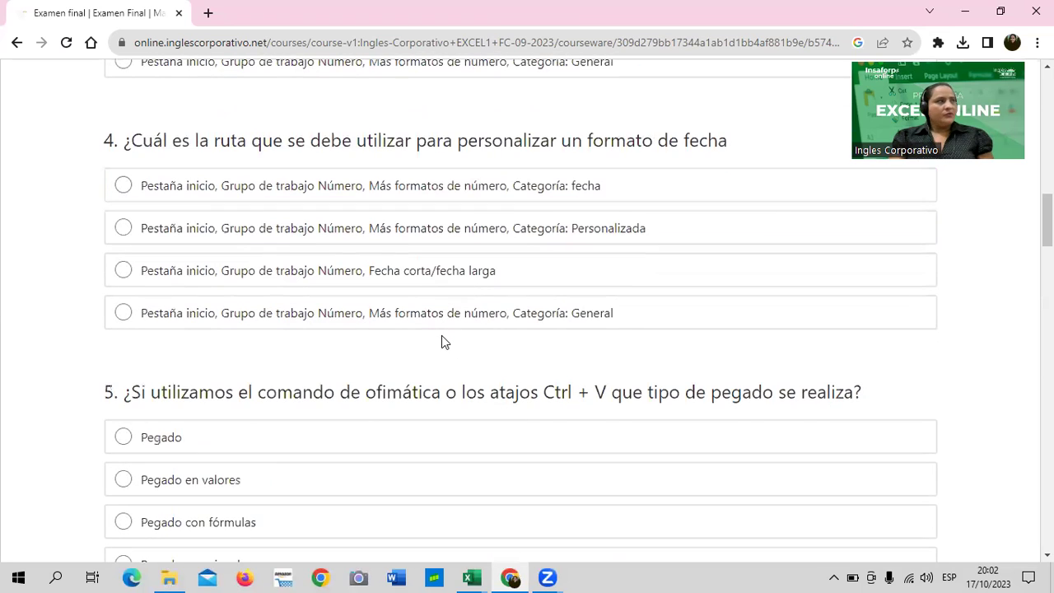
pyautogui.scroll(-2, 441, 341)
pyautogui.scroll(-2, 441, 342)
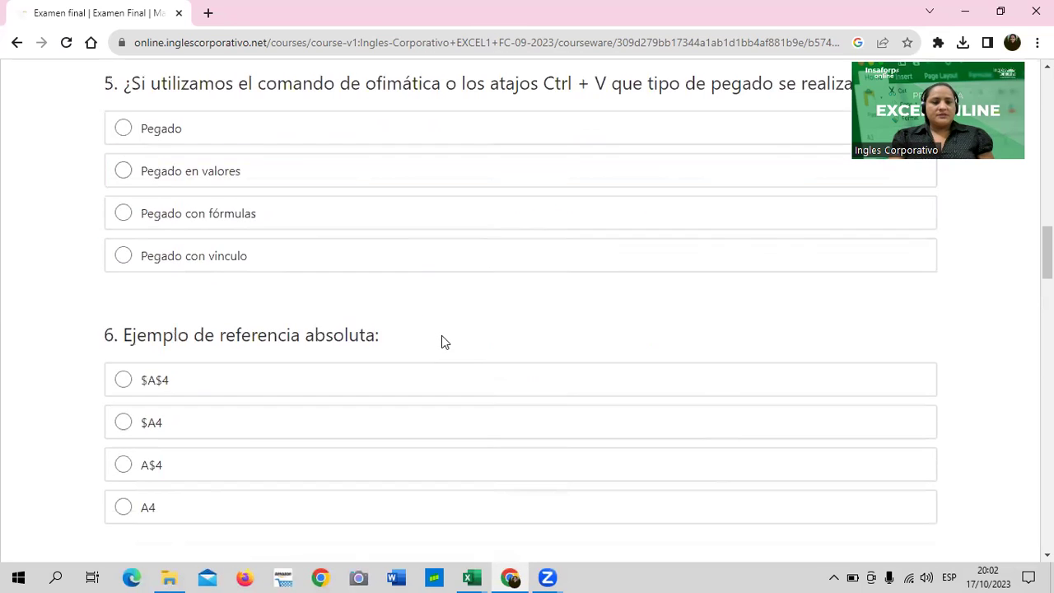
pyautogui.scroll(-3, 441, 342)
pyautogui.scroll(-3, 441, 341)
pyautogui.scroll(-3, 442, 342)
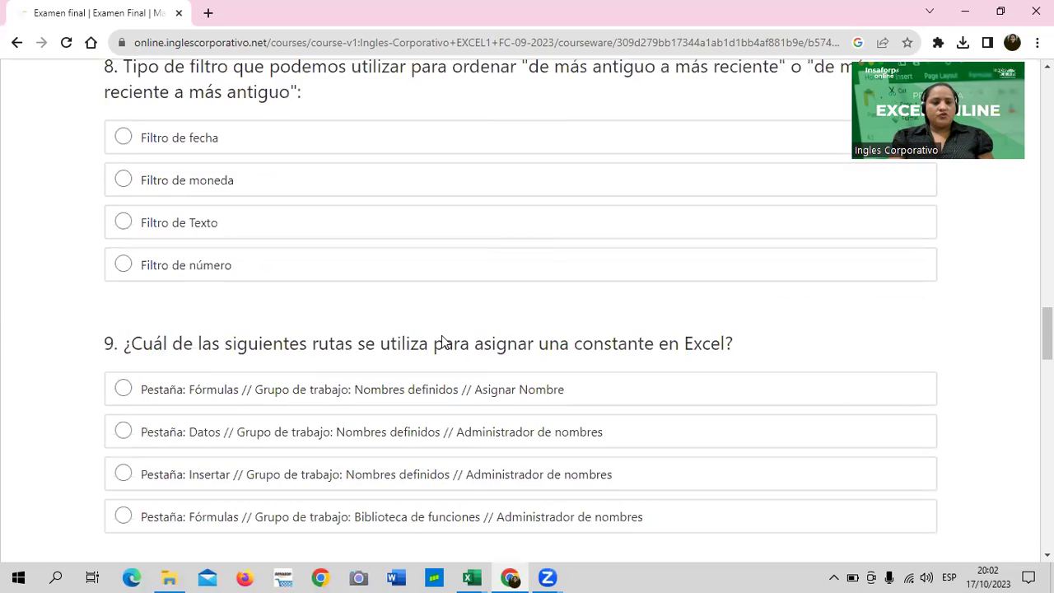
pyautogui.scroll(-4, 441, 341)
pyautogui.scroll(-1, 442, 342)
pyautogui.scroll(-3, 442, 342)
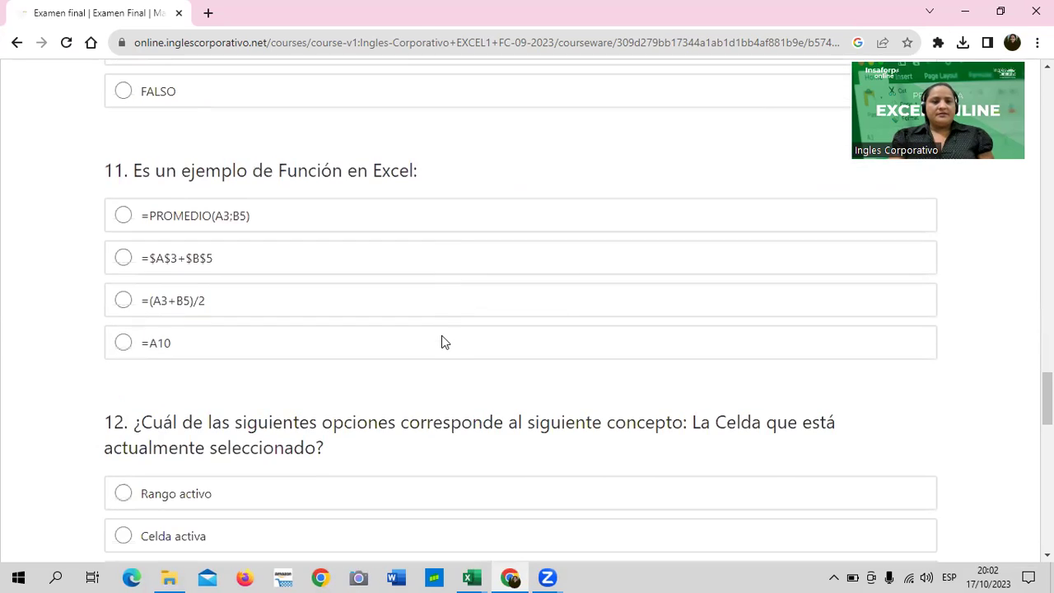
pyautogui.scroll(-3, 442, 342)
pyautogui.scroll(-1, 443, 343)
pyautogui.scroll(-4, 443, 342)
pyautogui.scroll(-4, 443, 343)
pyautogui.scroll(-4, 442, 342)
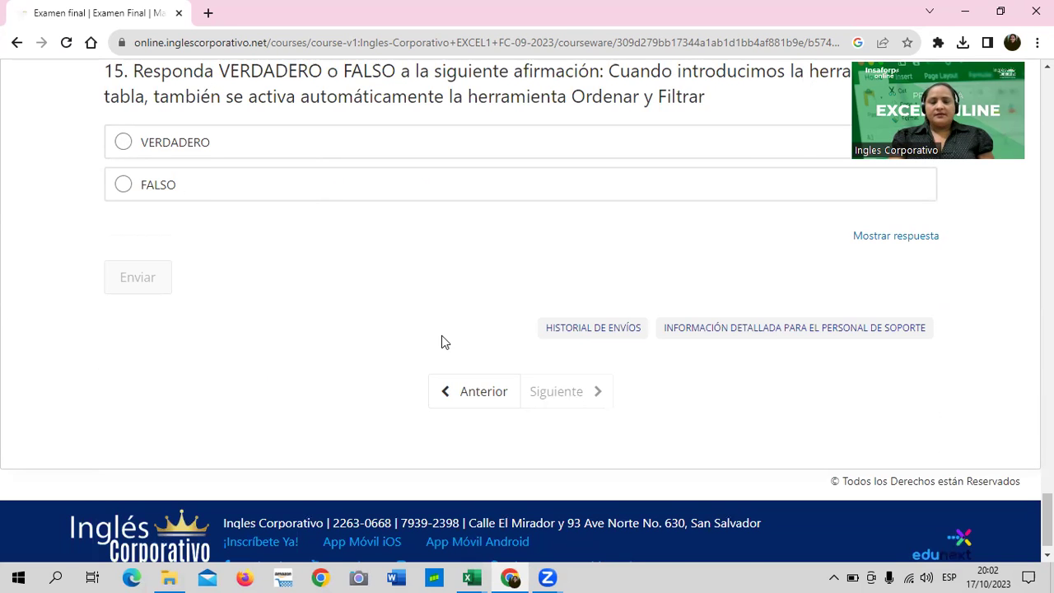
pyautogui.scroll(3, 441, 342)
pyautogui.scroll(2, 441, 342)
pyautogui.scroll(2, 443, 343)
pyautogui.scroll(8, 443, 343)
pyautogui.scroll(5, 443, 343)
pyautogui.scroll(9, 443, 343)
pyautogui.scroll(6, 443, 343)
pyautogui.scroll(5, 443, 342)
pyautogui.scroll(6, 443, 342)
pyautogui.scroll(2, 443, 343)
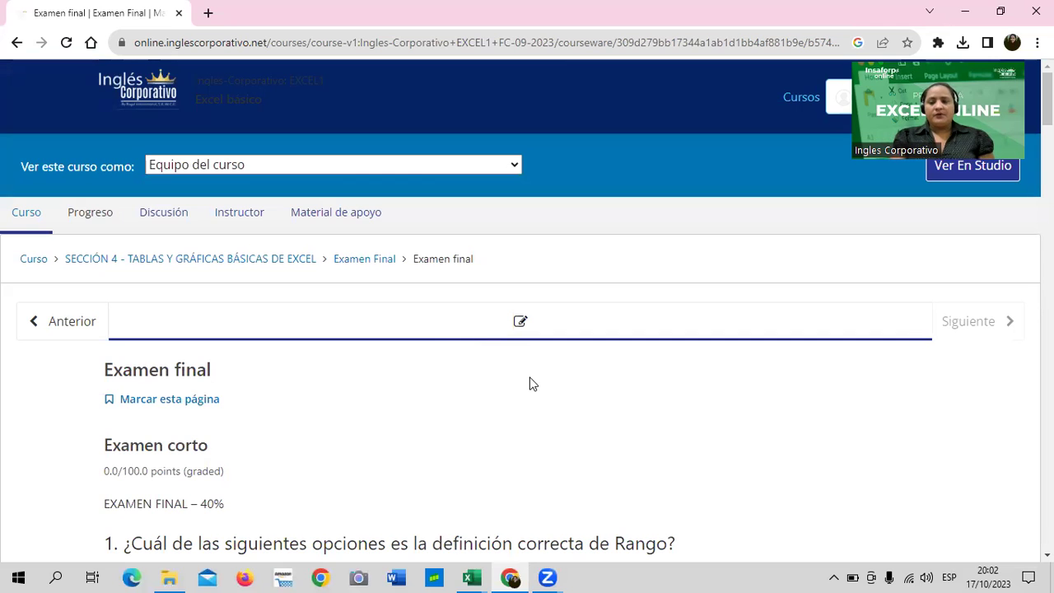
pyautogui.scroll(-3, 527, 397)
pyautogui.scroll(-1, 539, 395)
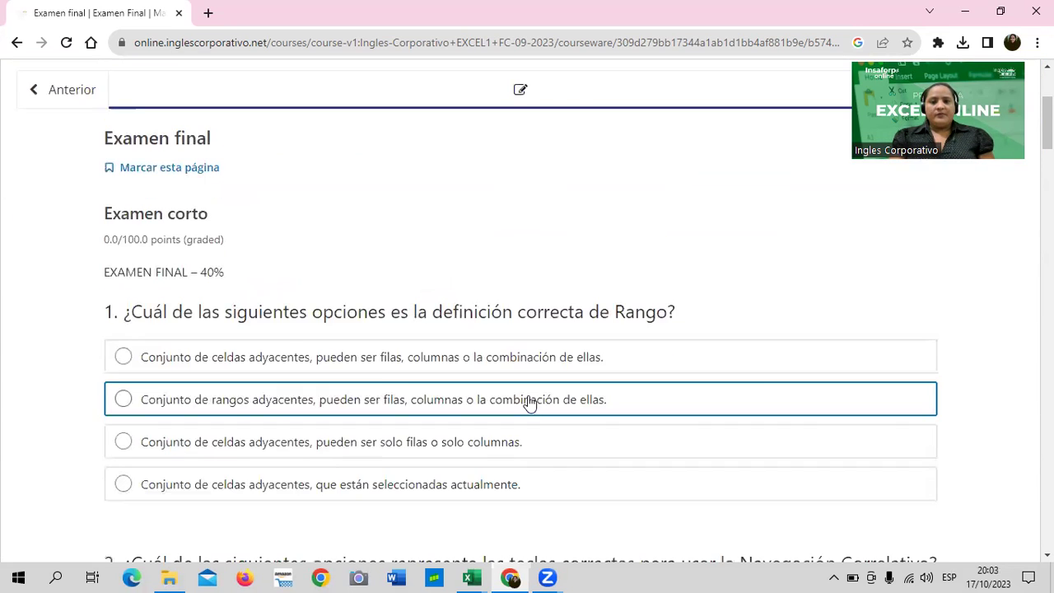
pyautogui.scroll(3, 417, 380)
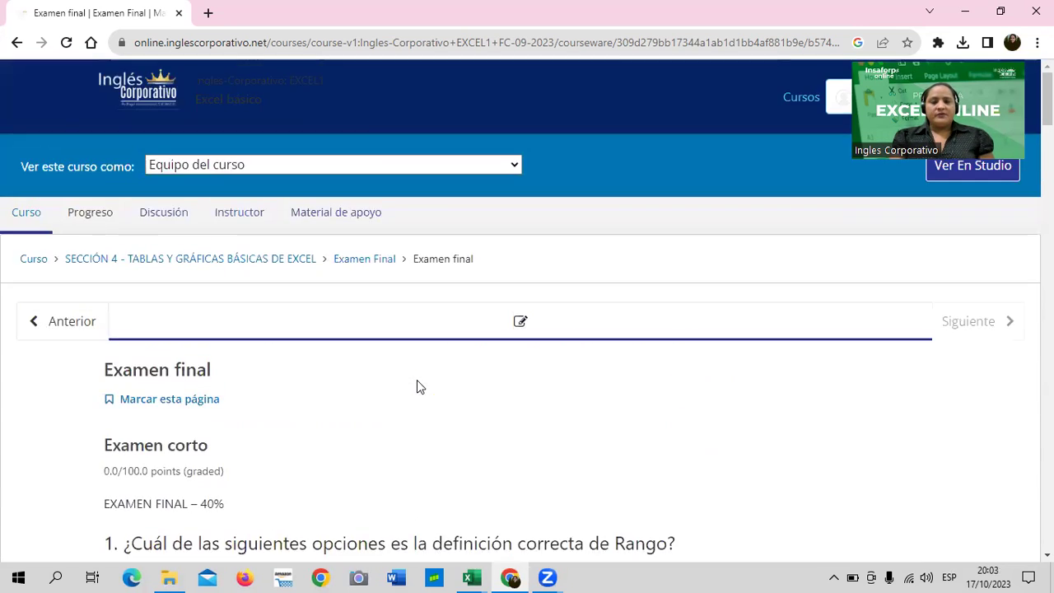
# - Return to the course outline and open Sección 4's lesson 4.3 Objetivo de la lección
pyautogui.click(29, 262)
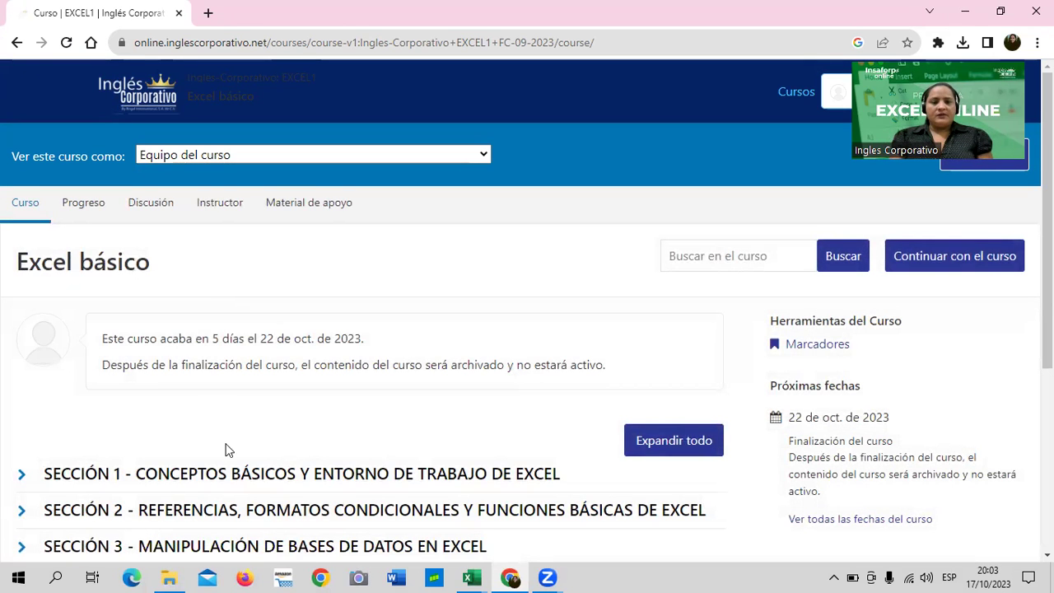
pyautogui.scroll(-2, 266, 449)
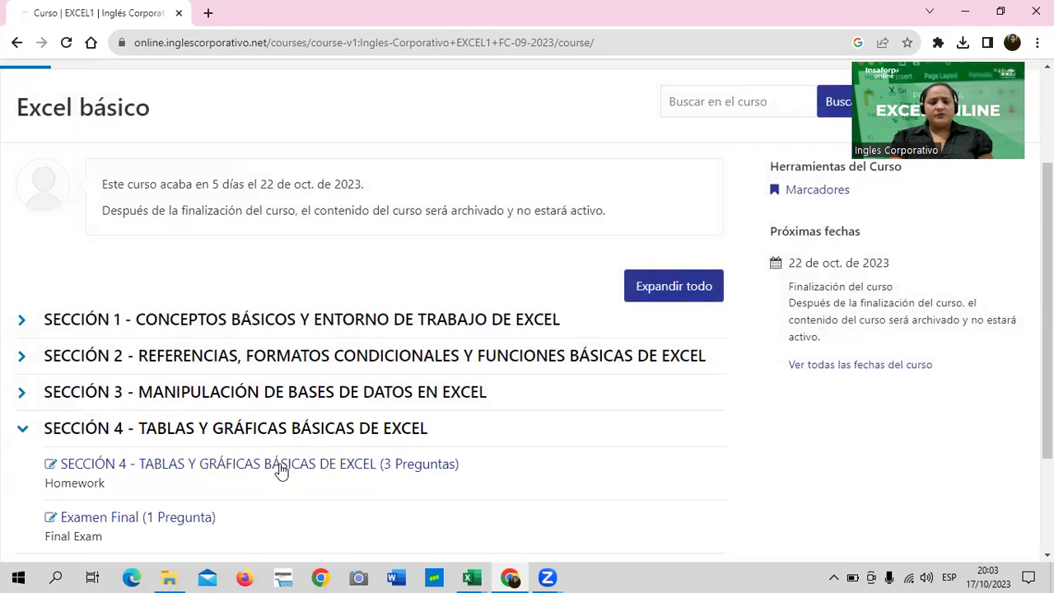
pyautogui.click(280, 465)
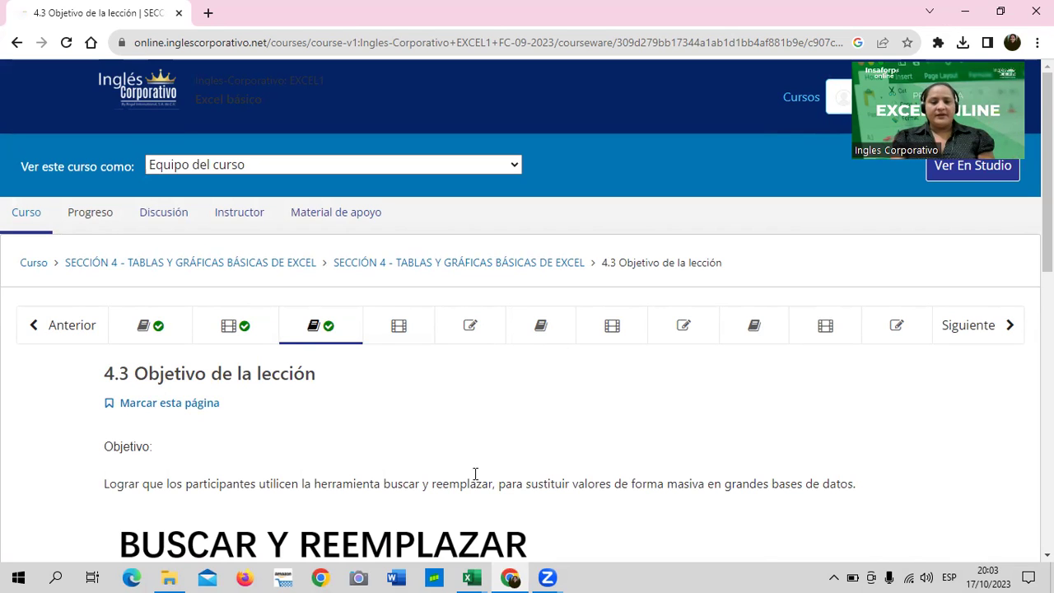
pyautogui.scroll(-2, 612, 409)
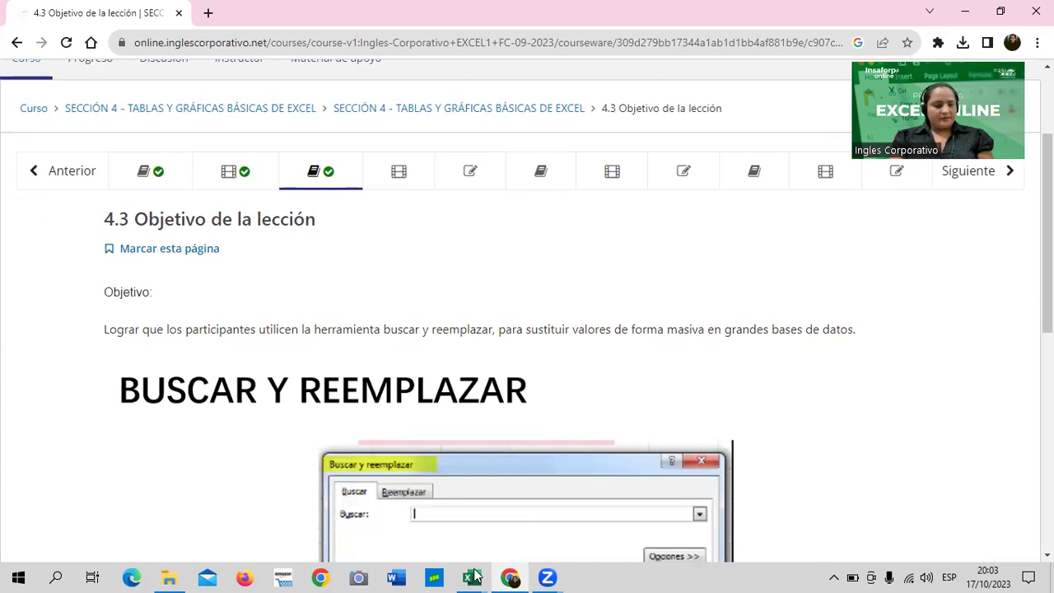
# - Switch to the 4.2 Buscar y reemplazar workbook and select cell F3 beside the sales table
pyautogui.moveTo(476, 576)
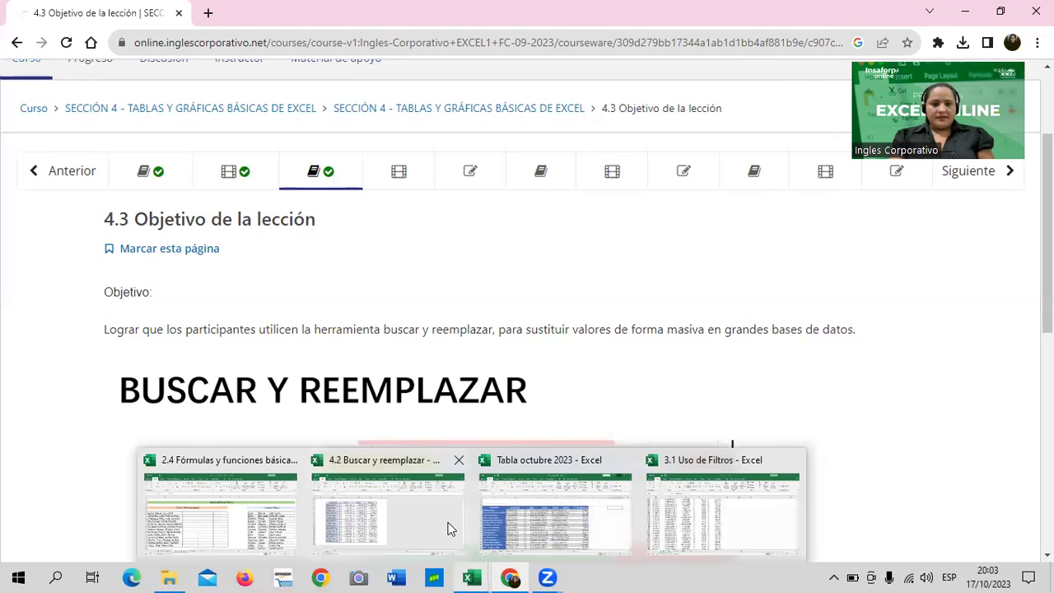
pyautogui.click(445, 522)
pyautogui.click(476, 217)
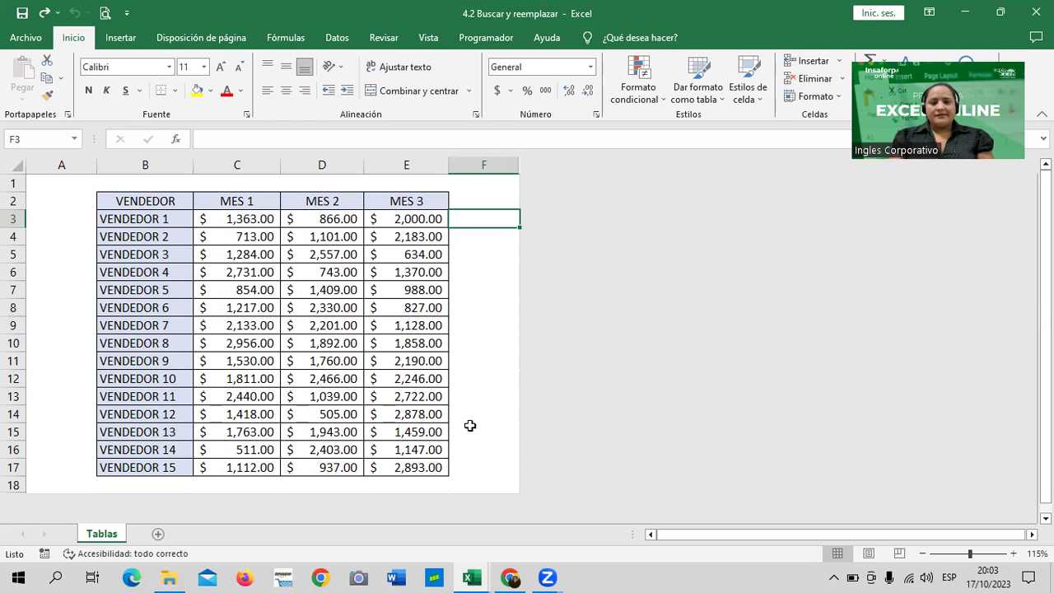
pyautogui.scroll(-1, 469, 429)
pyautogui.scroll(1, 469, 428)
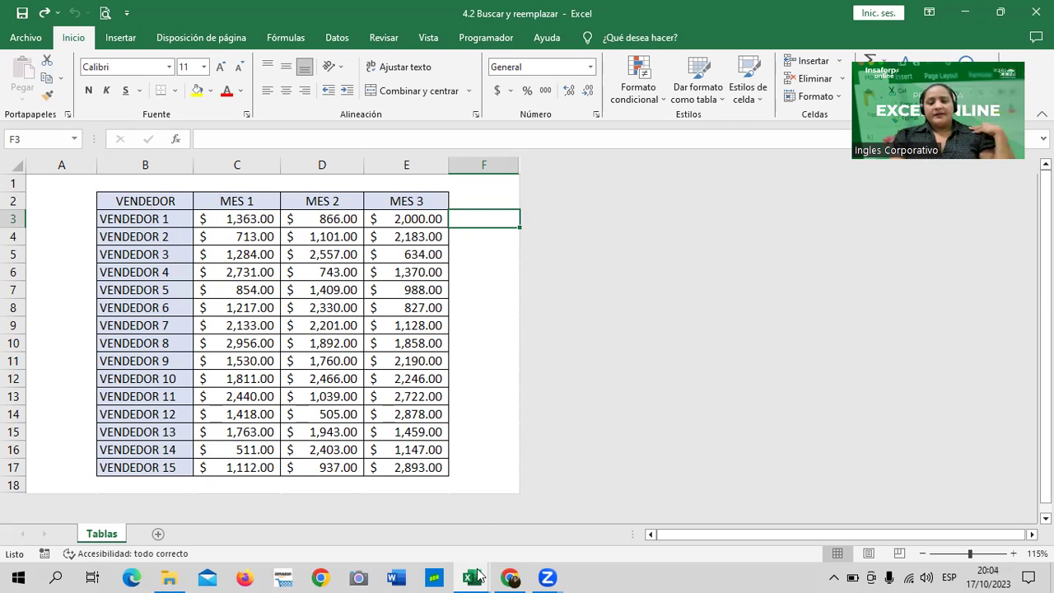
pyautogui.moveTo(474, 576)
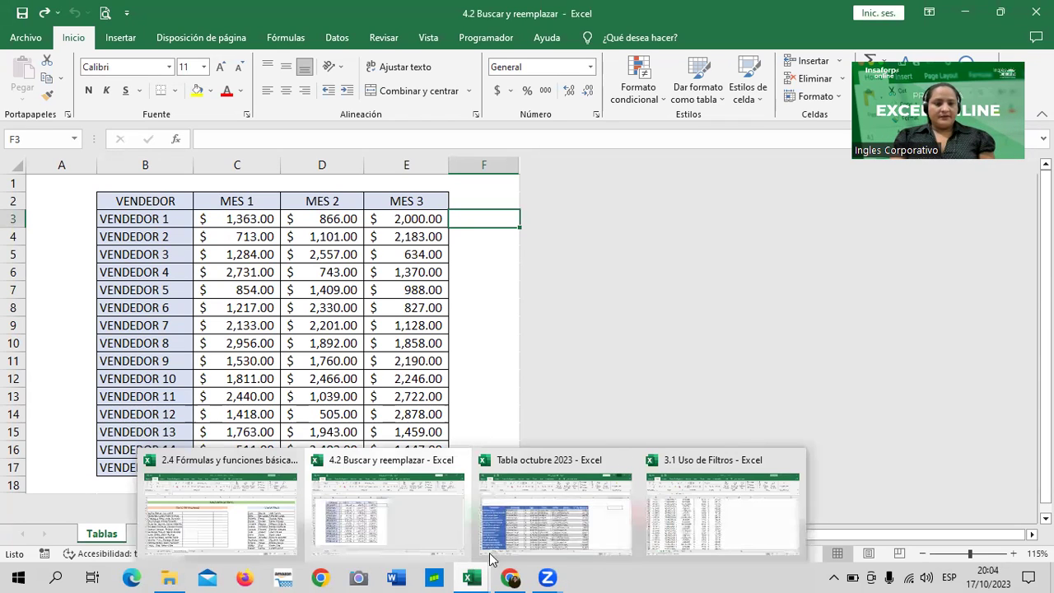
# - Switch to the 3.1 Uso de Filtros workbook and browse its sales records, selecting C60 (OCCIDENTE)
pyautogui.click(747, 465)
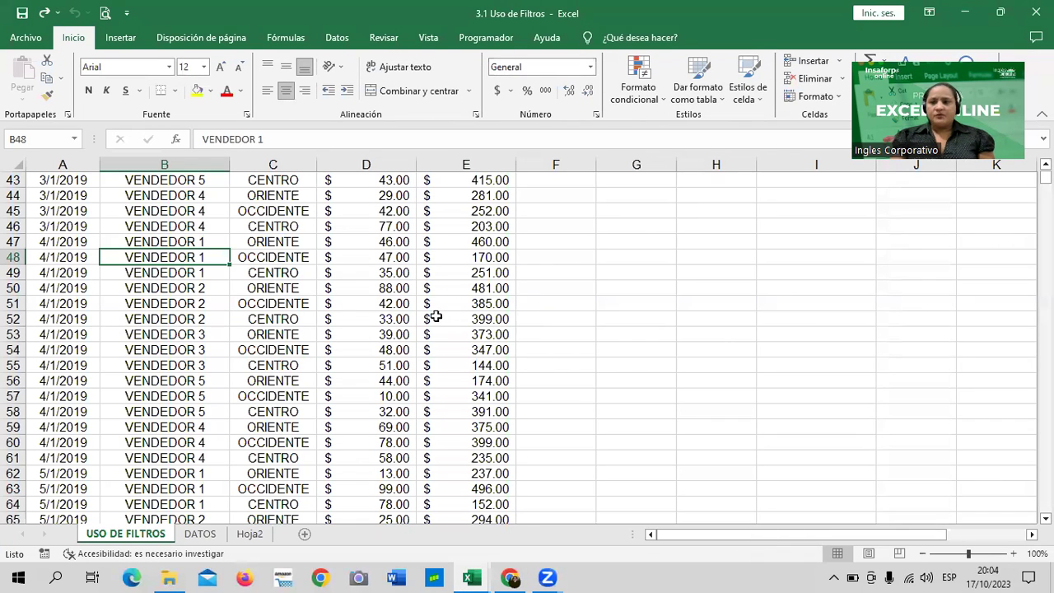
pyautogui.scroll(8, 435, 317)
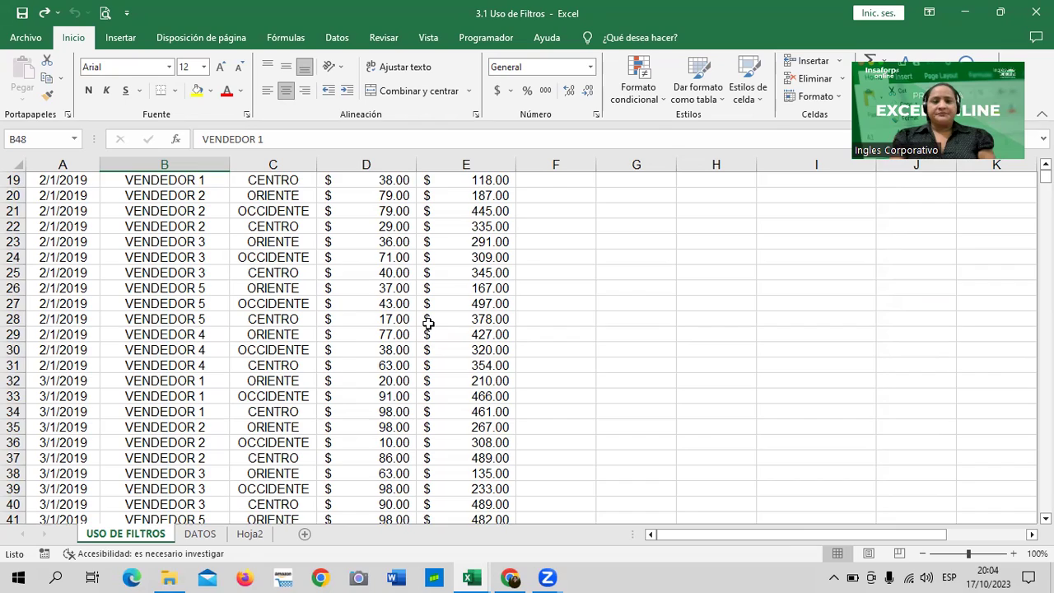
pyautogui.scroll(6, 429, 323)
pyautogui.scroll(-2, 428, 325)
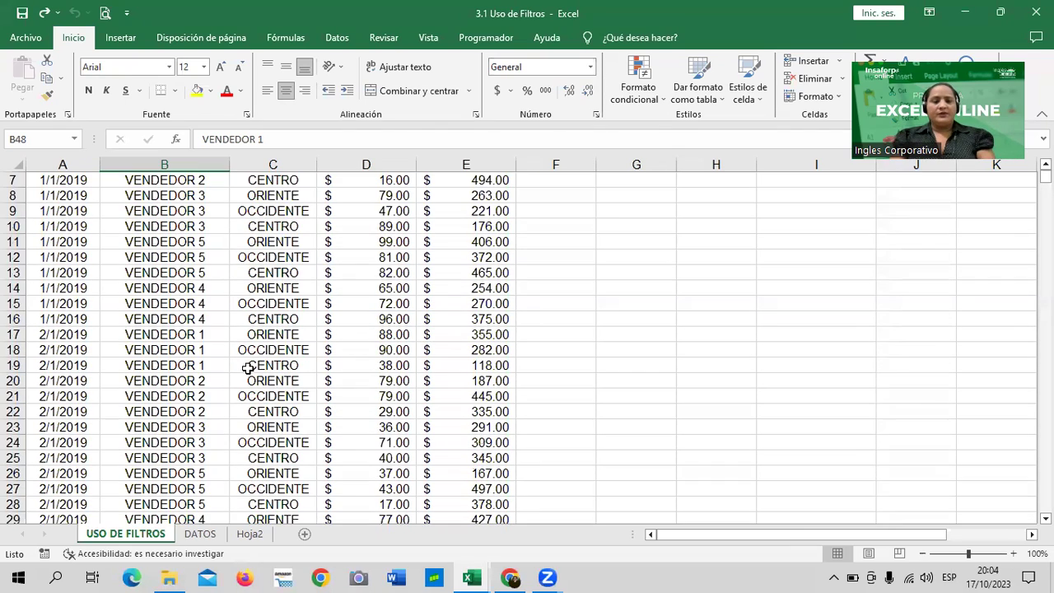
pyautogui.scroll(-3, 189, 354)
pyautogui.scroll(-1, 189, 356)
pyautogui.scroll(-2, 189, 355)
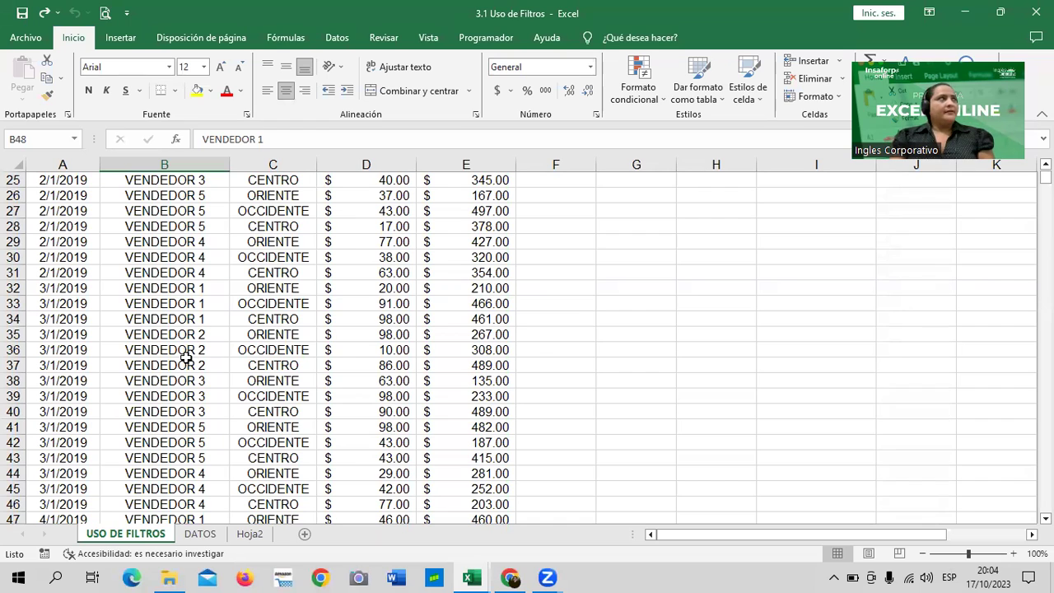
pyautogui.scroll(-3, 187, 356)
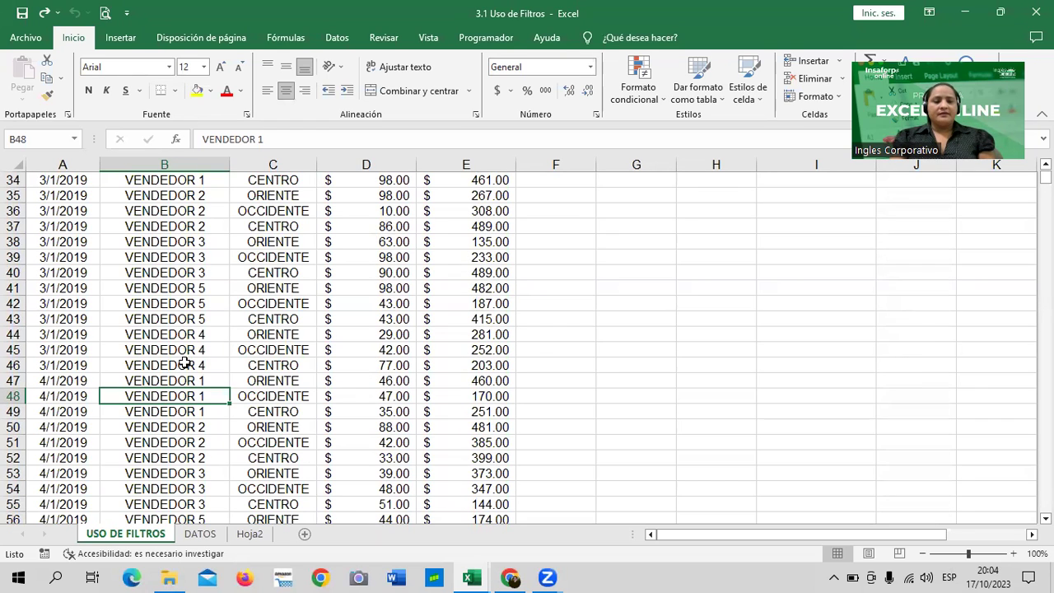
pyautogui.scroll(-5, 185, 362)
pyautogui.click(276, 353)
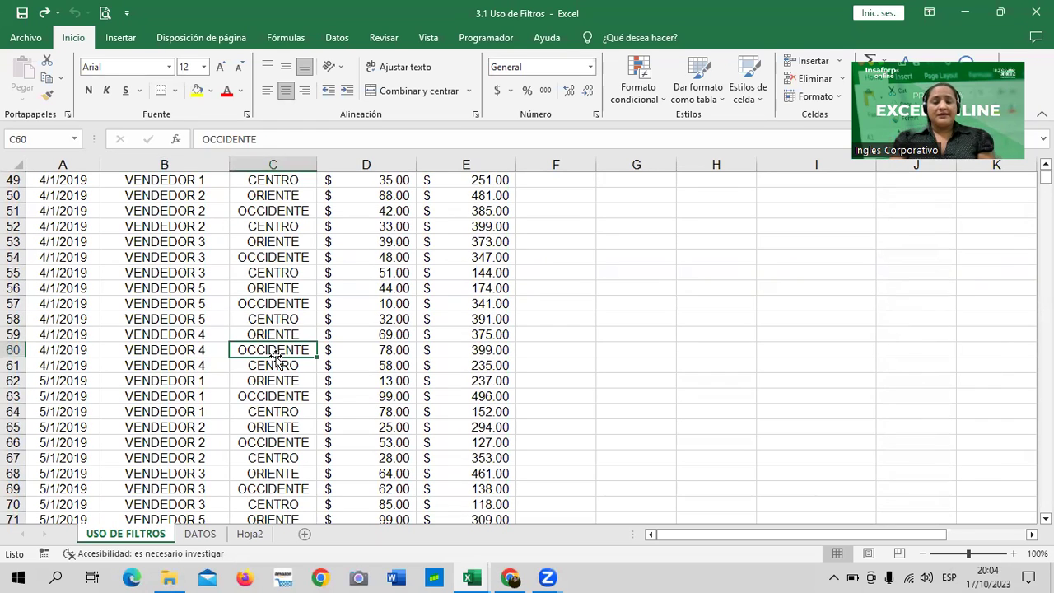
pyautogui.scroll(-5, 190, 324)
pyautogui.scroll(-4, 190, 324)
pyautogui.scroll(-2, 190, 327)
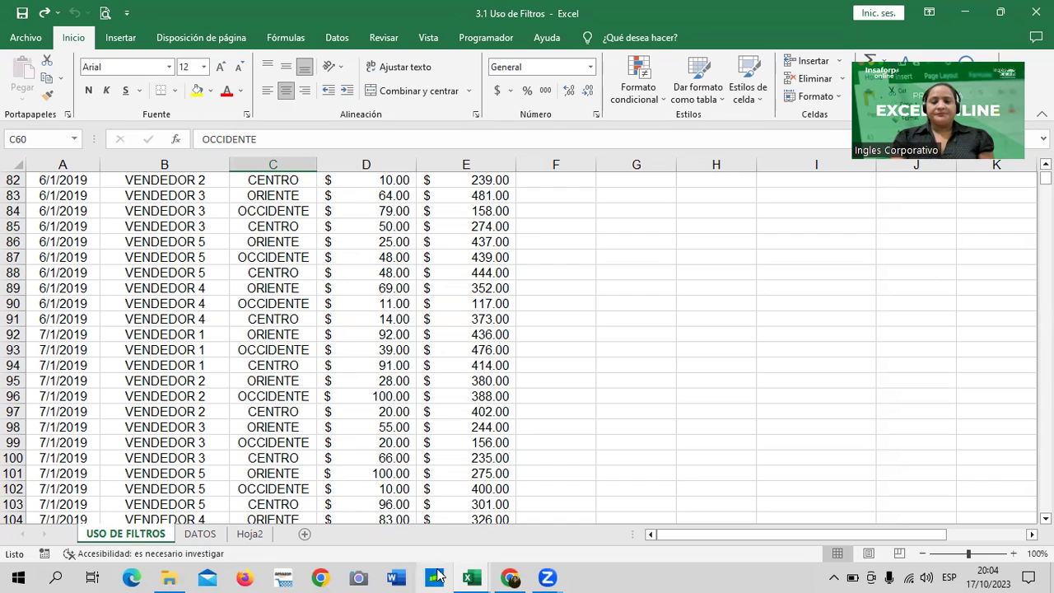
# - Switch to the Tabla octubre 2023 workbook, select B7:B8, and show the Diseño de tabla options
pyautogui.moveTo(477, 576)
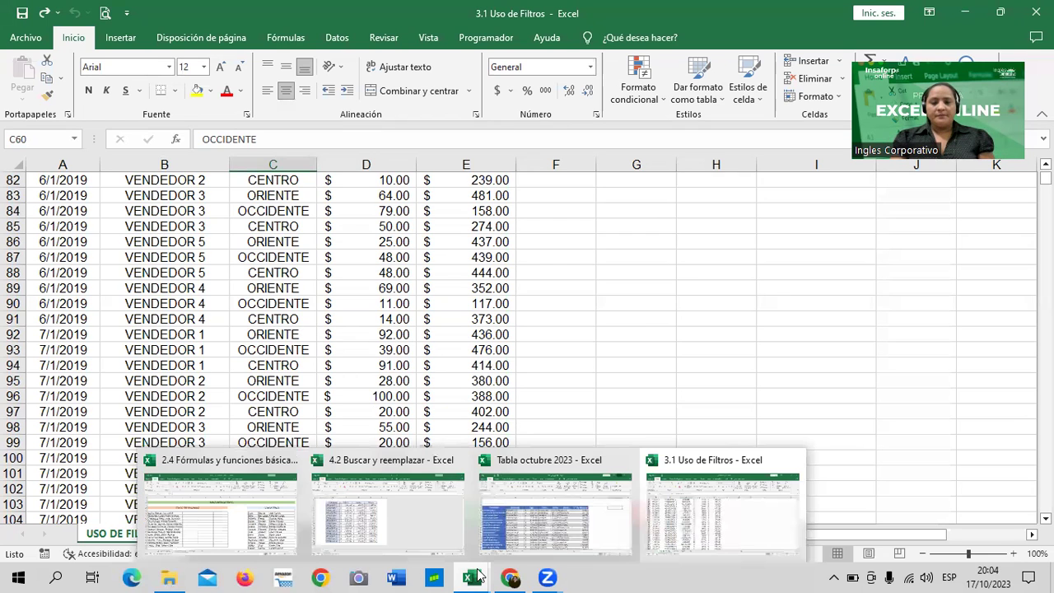
pyautogui.click(524, 496)
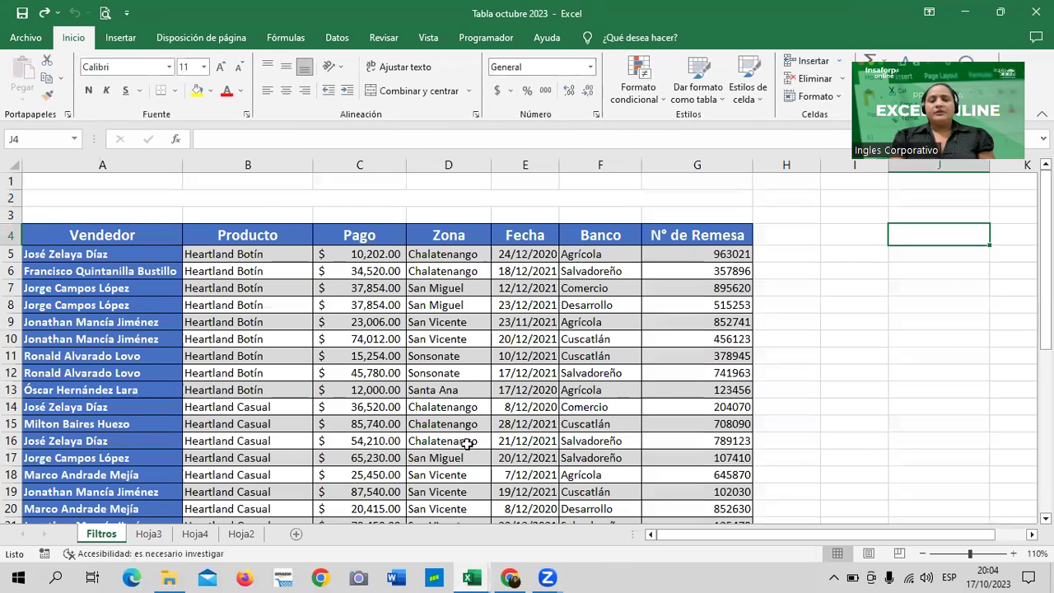
pyautogui.click(806, 285)
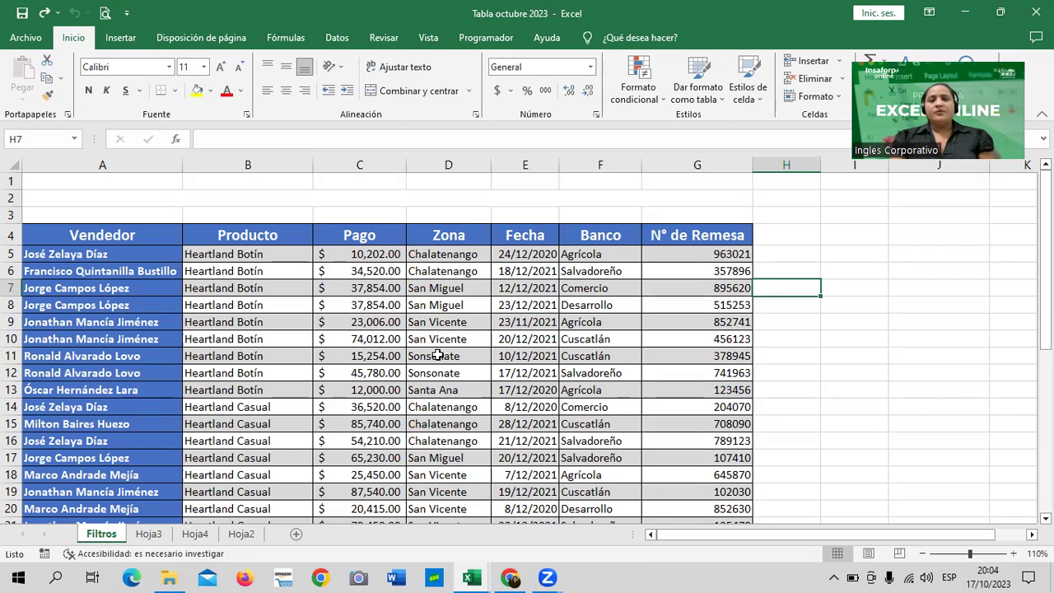
pyautogui.click(342, 322)
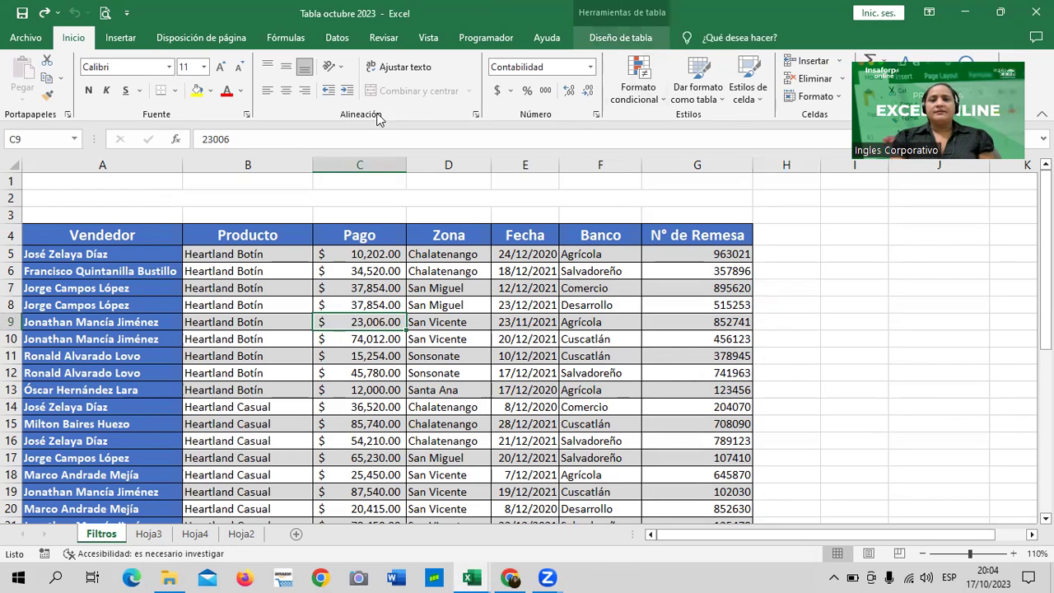
pyautogui.moveTo(238, 299); pyautogui.dragTo(238, 292)
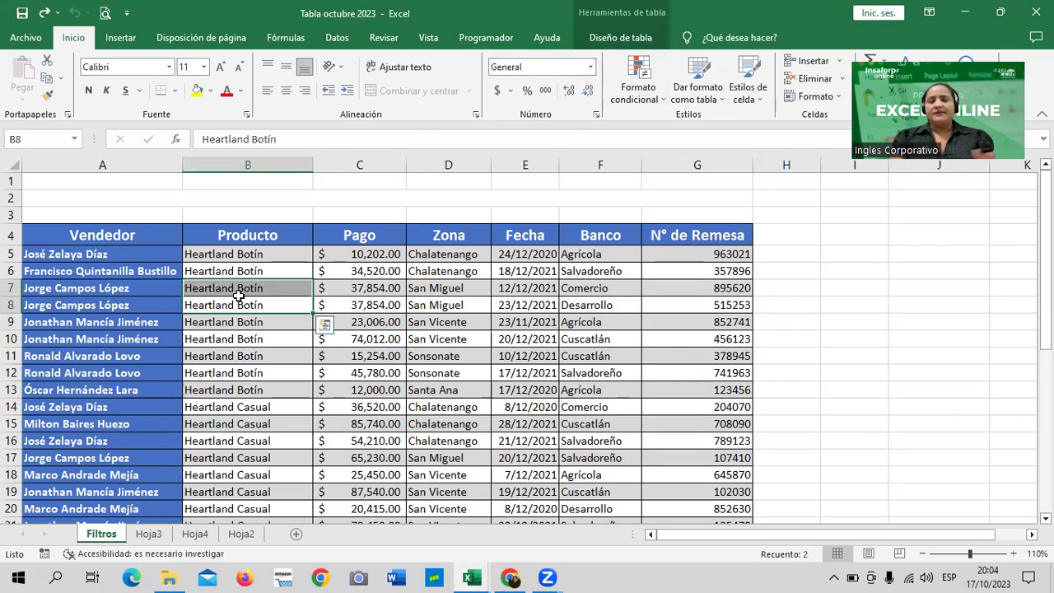
pyautogui.click(631, 40)
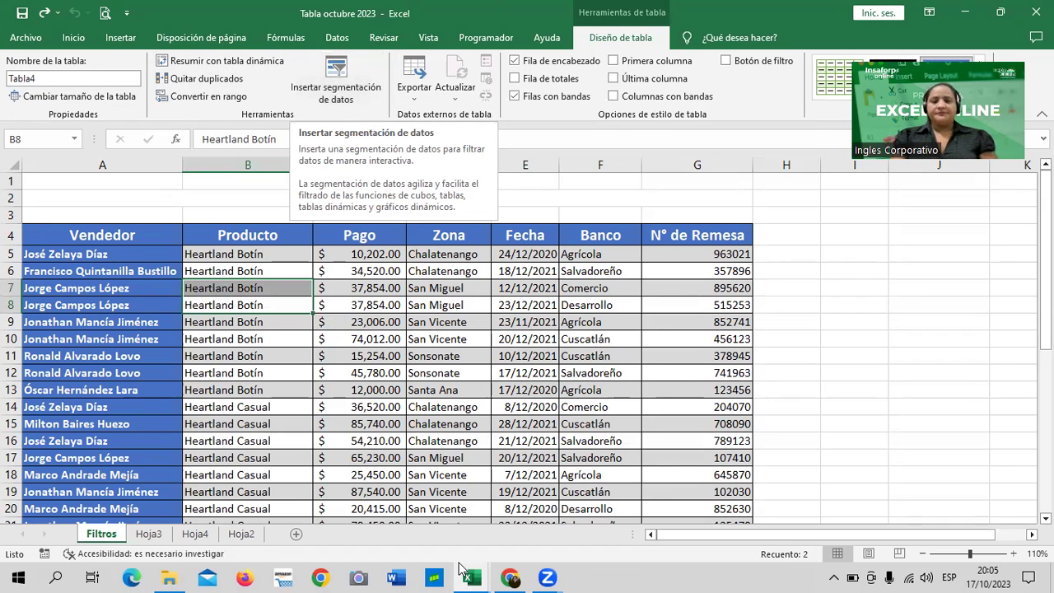
# - Switch to the 2.4 Fórmulas y funciones básicas workbook and select cell C6
pyautogui.moveTo(491, 574)
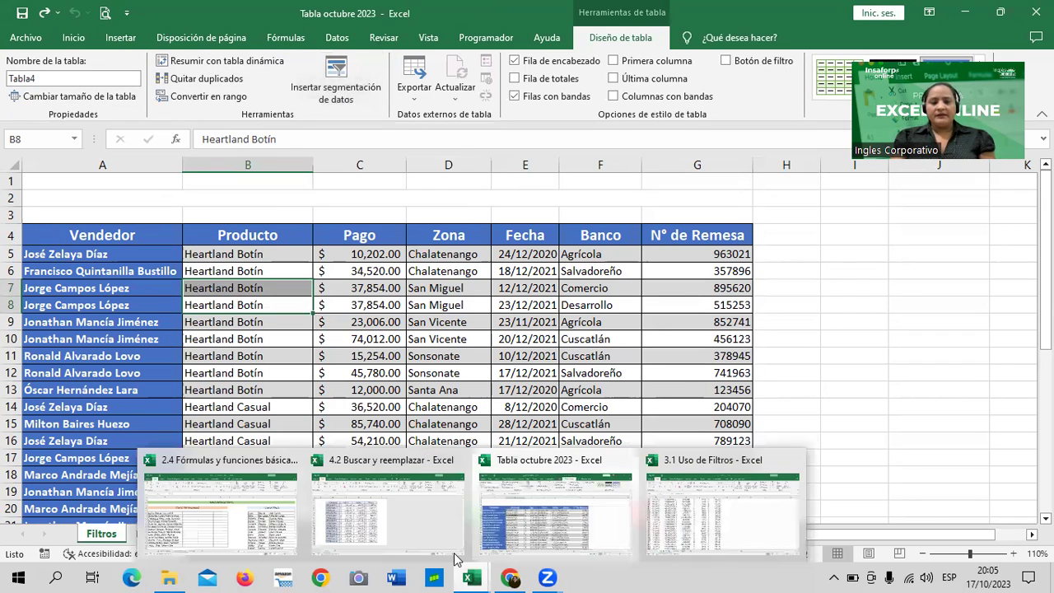
pyautogui.click(330, 516)
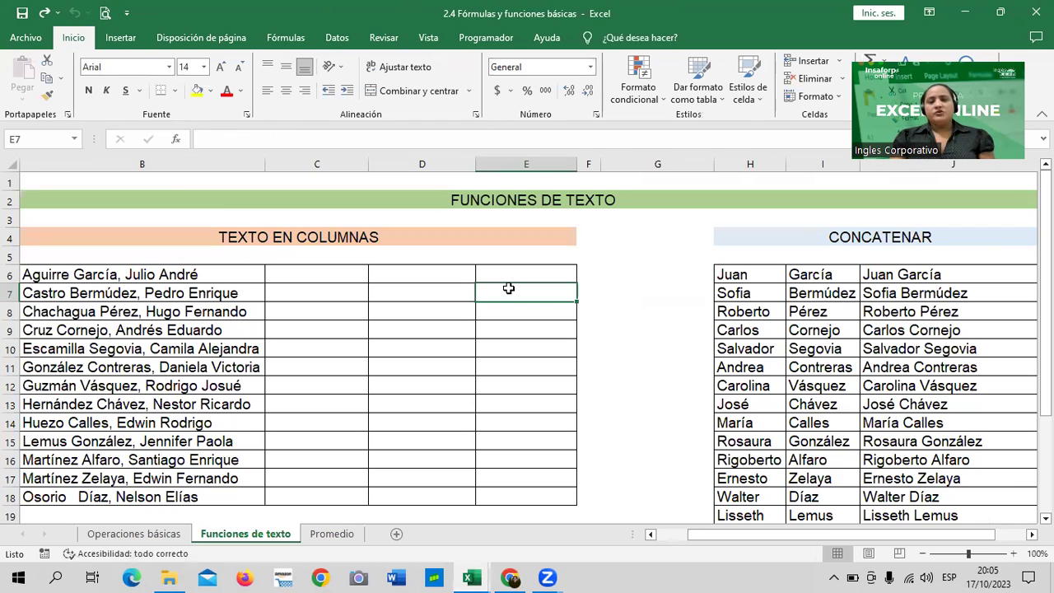
pyautogui.click(331, 272)
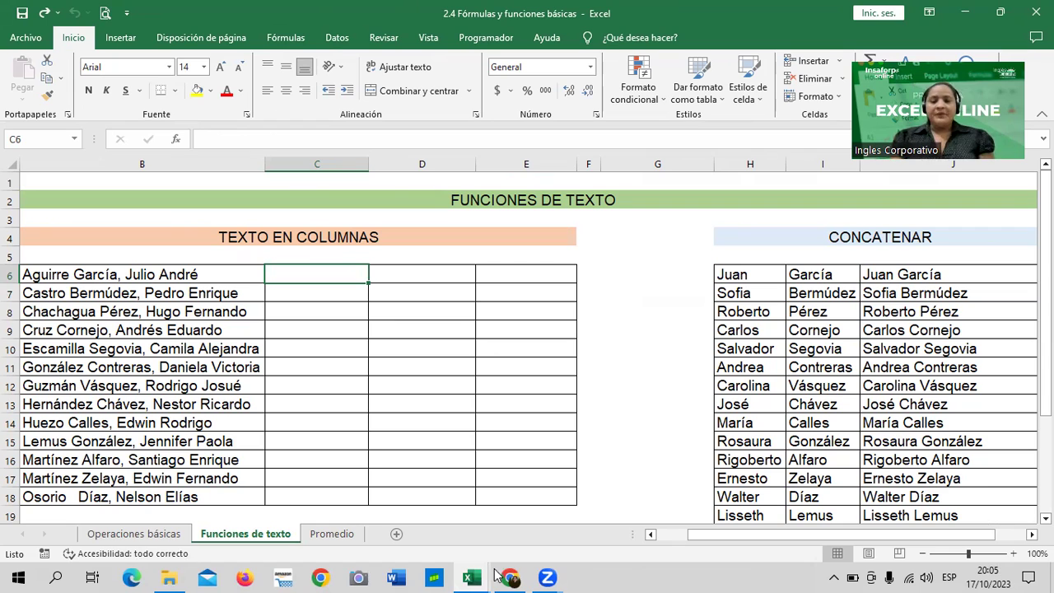
# - Return to the 4.2 Buscar y reemplazar workbook and select cell F6
pyautogui.moveTo(474, 574)
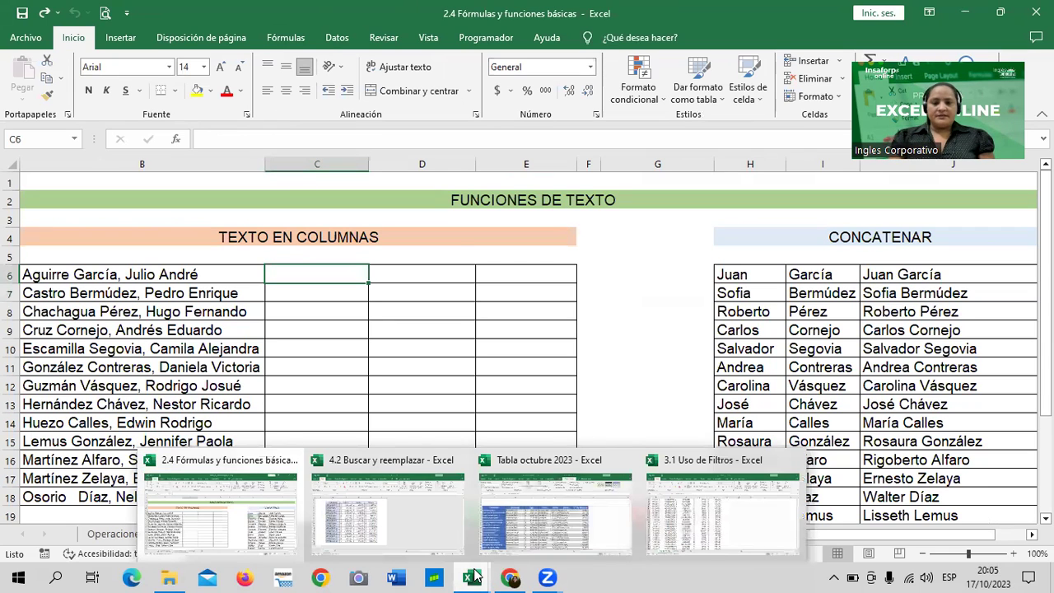
pyautogui.click(370, 519)
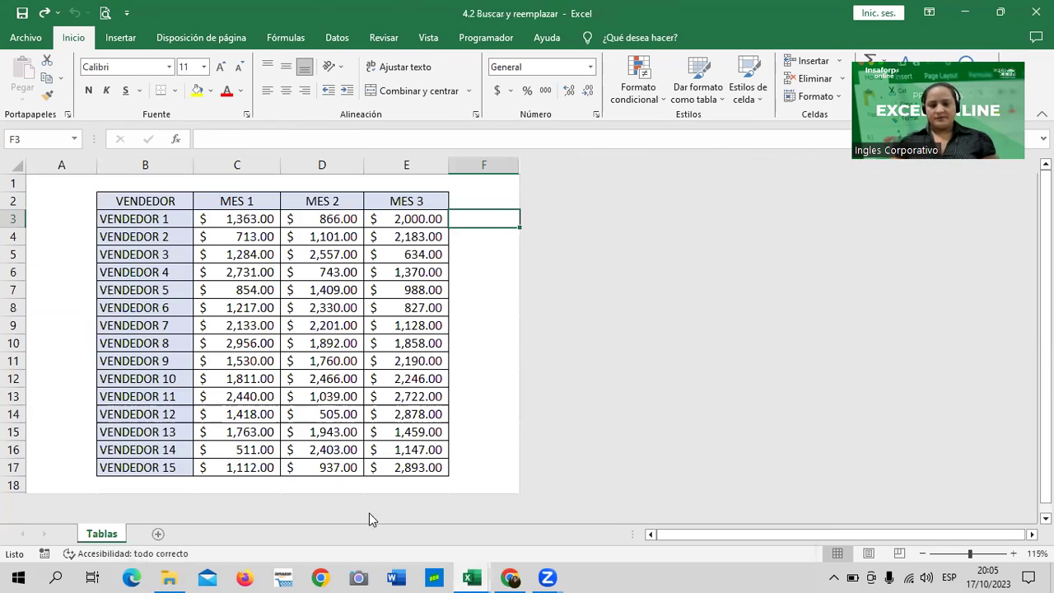
pyautogui.click(471, 577)
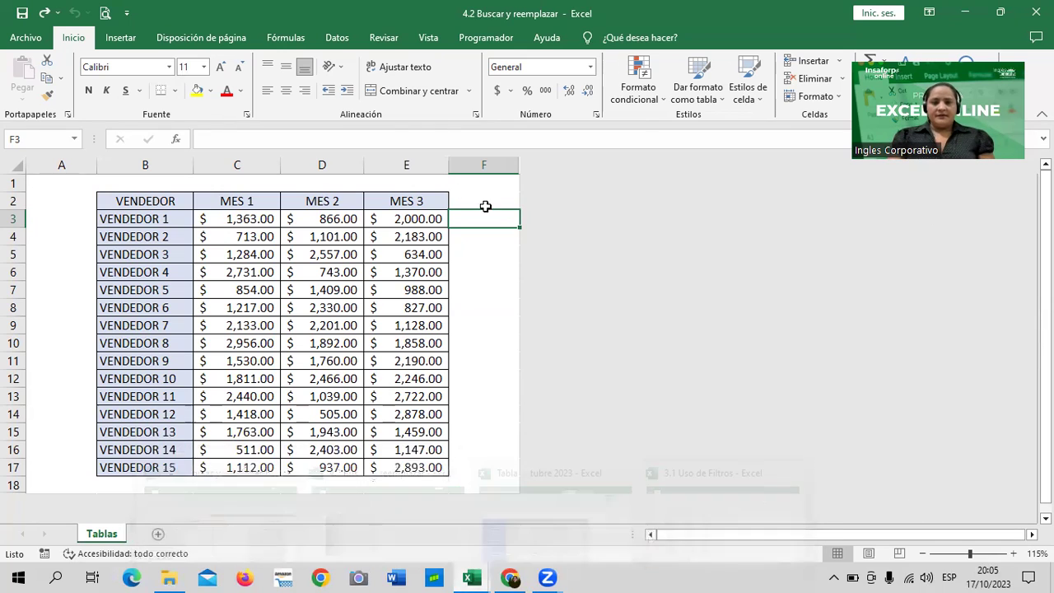
pyautogui.click(475, 271)
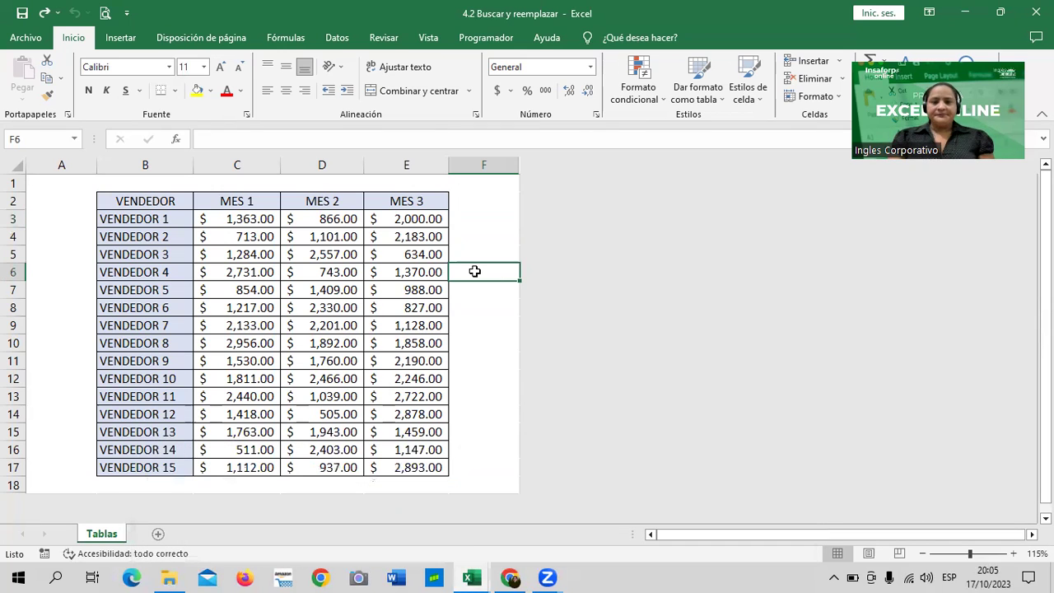
# - Bring the course page forward and scroll through lesson 4.3's Buscar y reemplazar objective
pyautogui.click(511, 578)
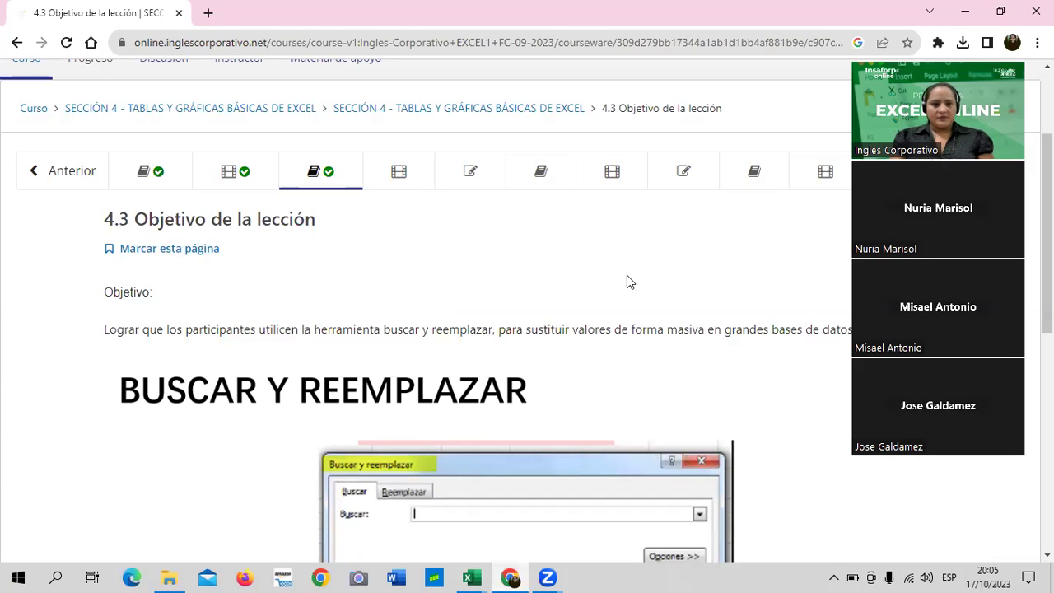
pyautogui.scroll(-3, 627, 277)
pyautogui.scroll(-2, 613, 292)
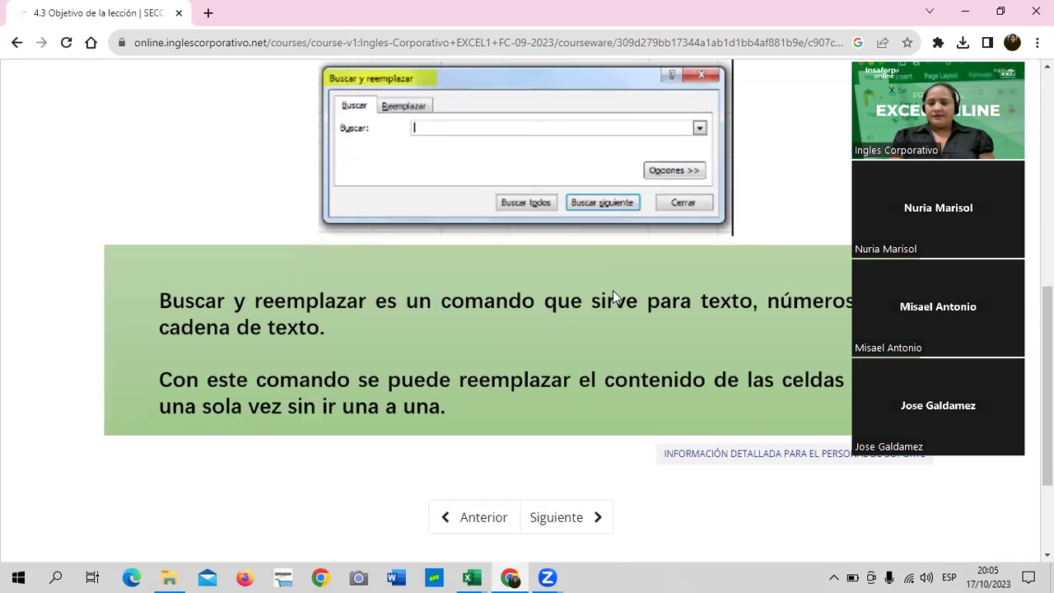
pyautogui.scroll(3, 613, 295)
pyautogui.scroll(2, 613, 295)
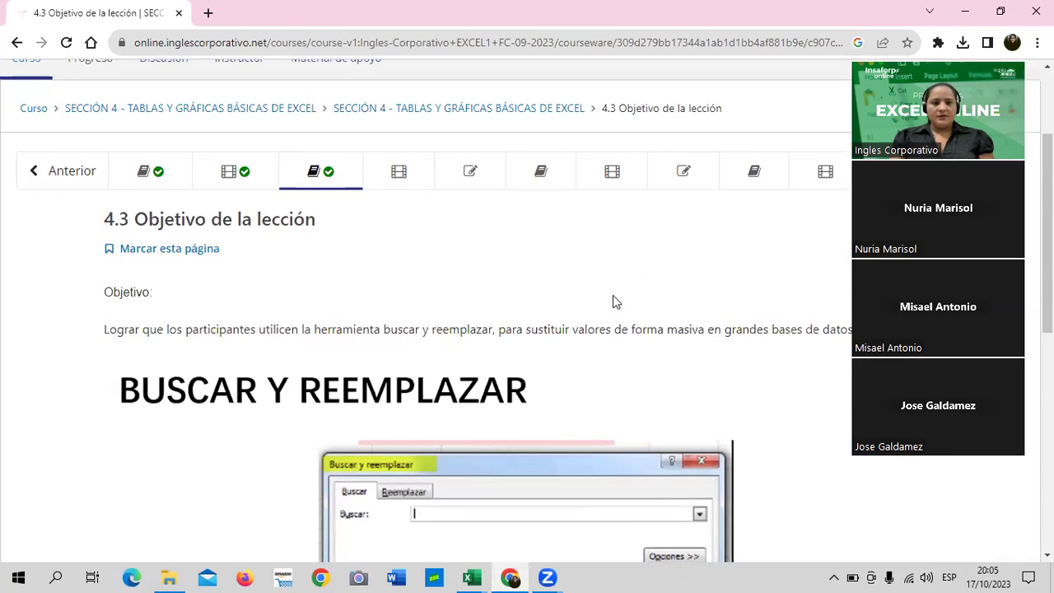
pyautogui.scroll(2, 613, 302)
pyautogui.scroll(-1, 567, 303)
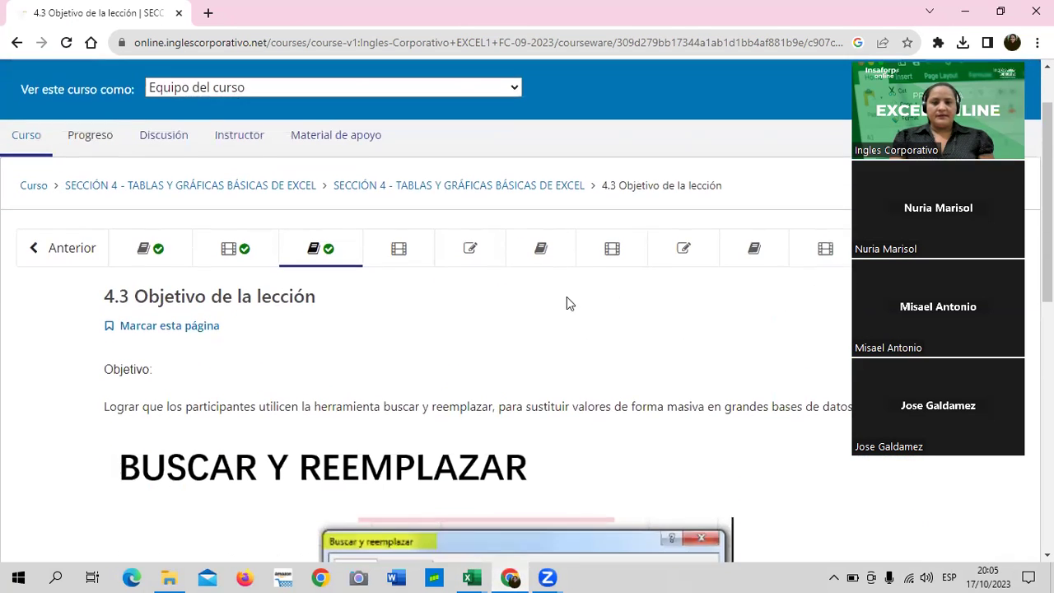
pyautogui.scroll(1, 504, 325)
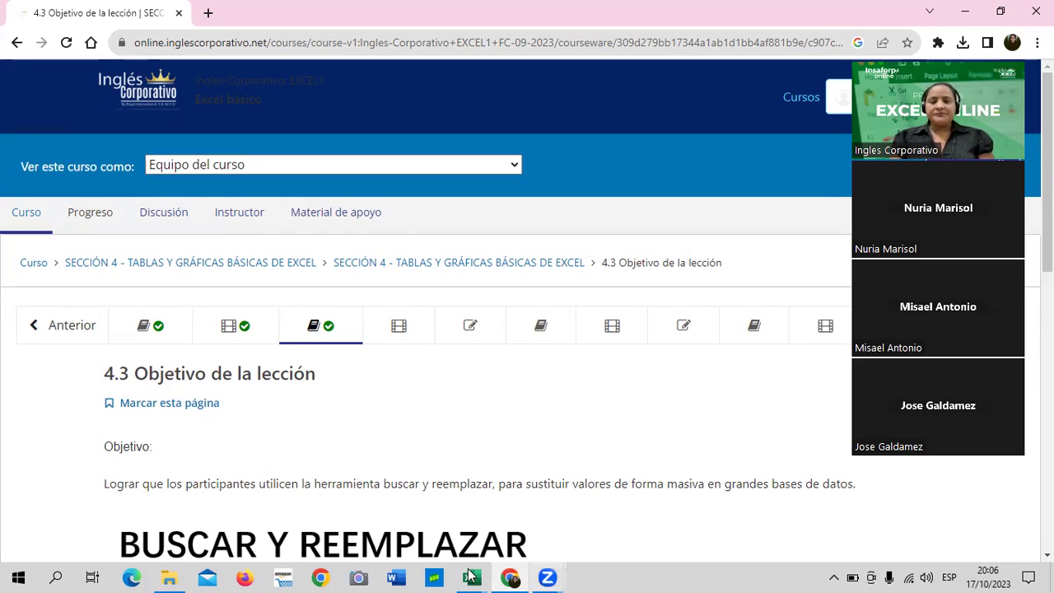
pyautogui.moveTo(472, 576)
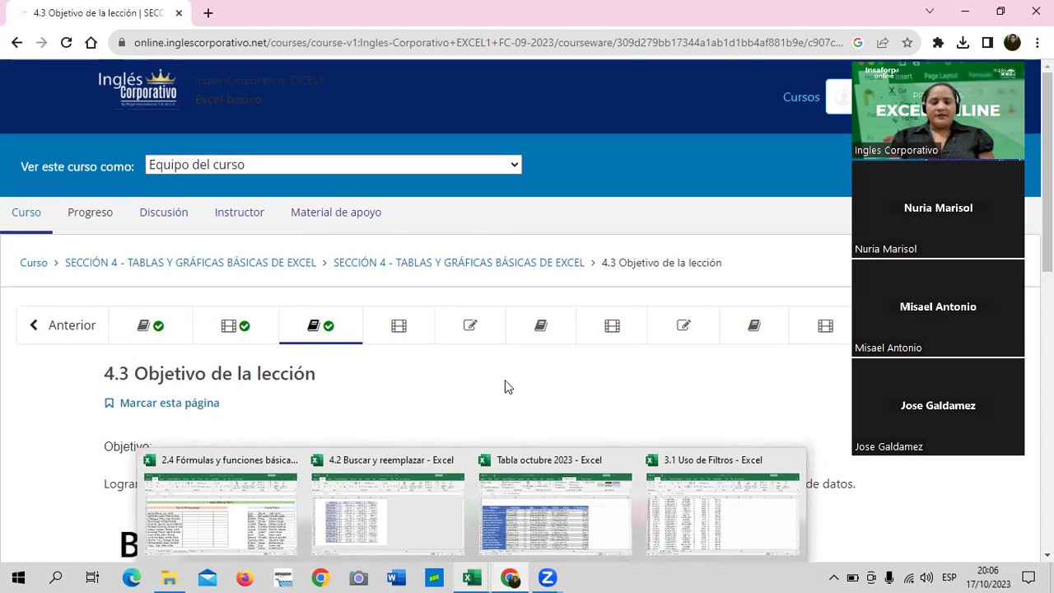
# - In 3.1 Uso de Filtros, jump from A1 to the last data row 16441, then return to the course
pyautogui.click(723, 510)
pyautogui.scroll(13, 224, 410)
pyautogui.scroll(7, 222, 408)
pyautogui.scroll(14, 202, 397)
pyautogui.scroll(6, 202, 397)
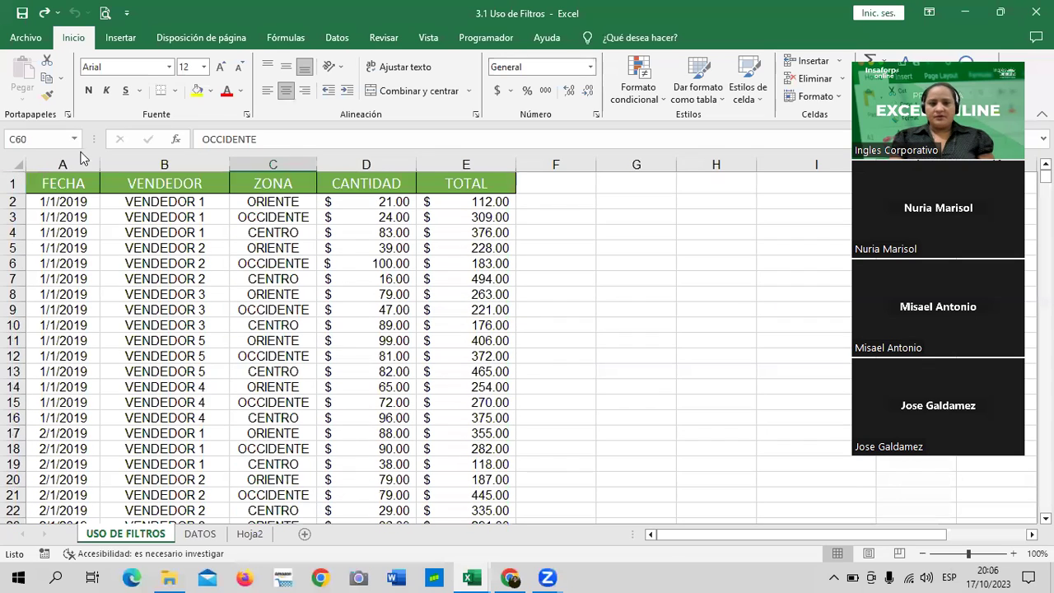
pyautogui.click(51, 184)
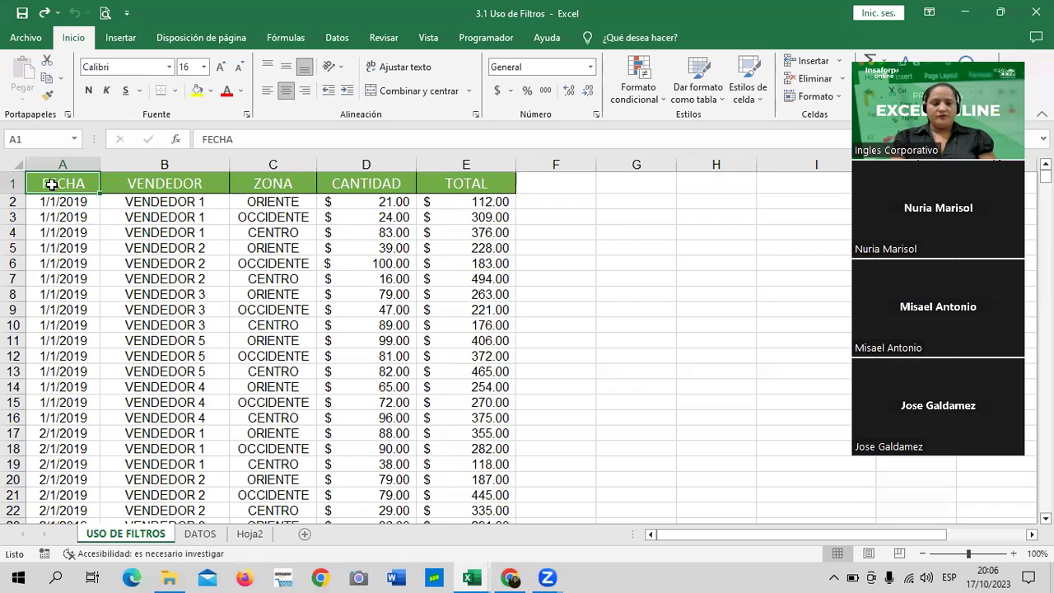
pyautogui.hotkey('ctrl', 'Down')
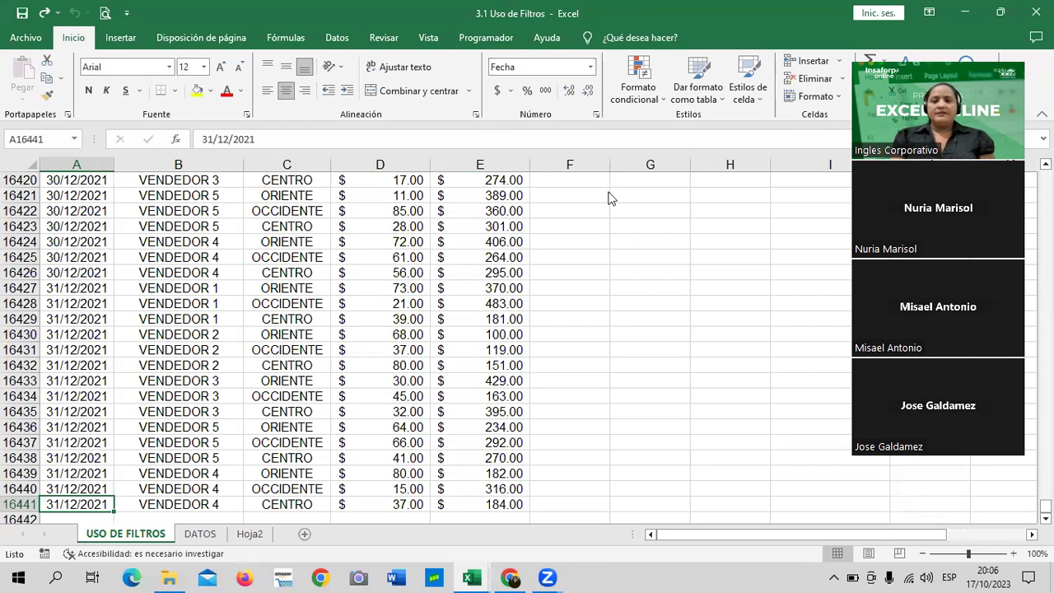
pyautogui.hotkey('alt', 'Tab')
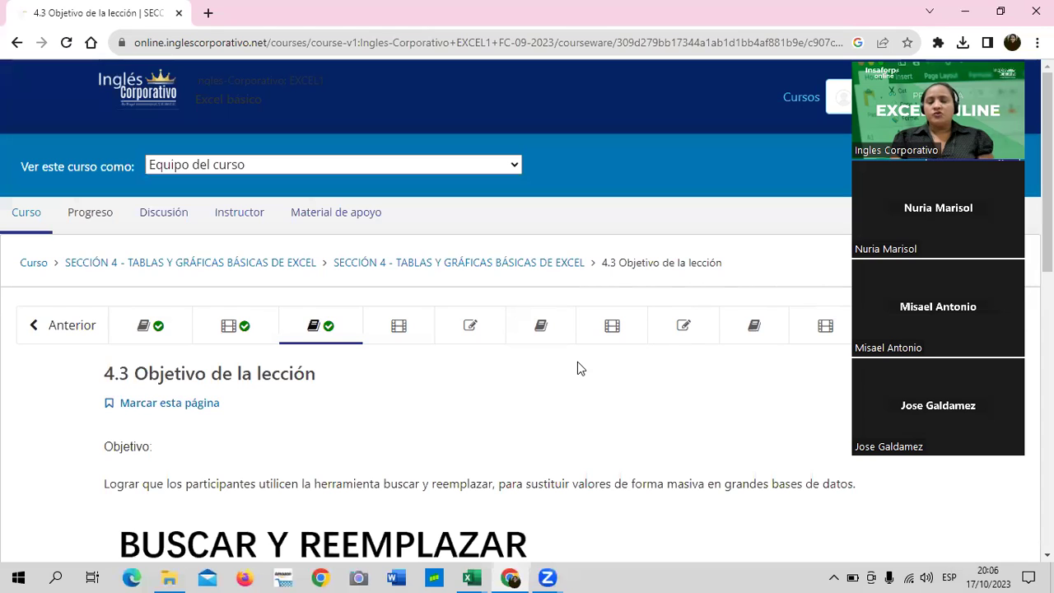
# - Read through lesson 4.3, then advance to lesson 4.4 Herramienta buscar y reemplazar and its video
pyautogui.scroll(-1, 593, 359)
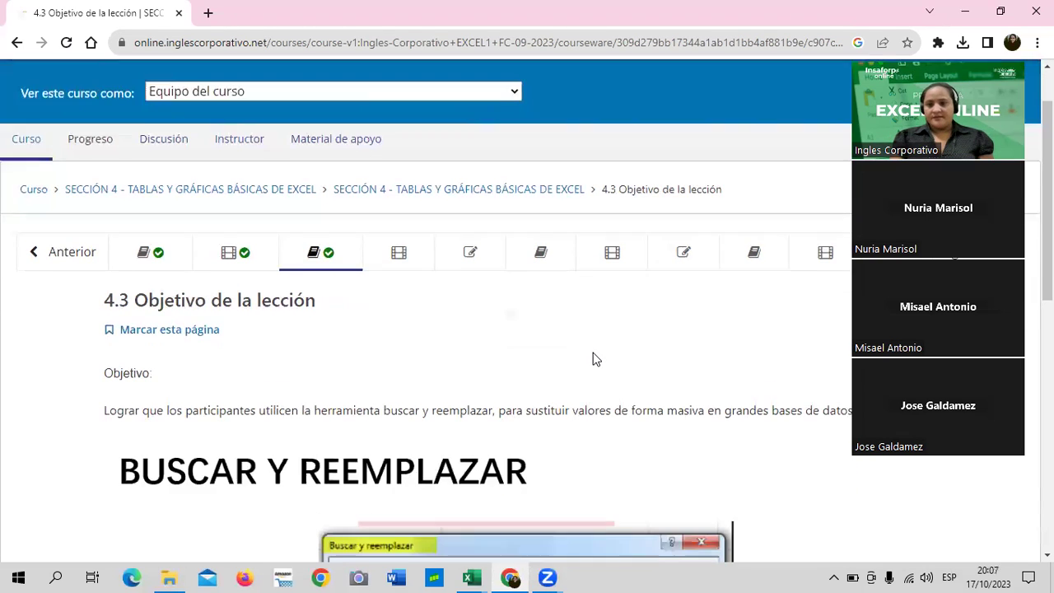
pyautogui.scroll(-2, 595, 359)
pyautogui.scroll(-1, 596, 359)
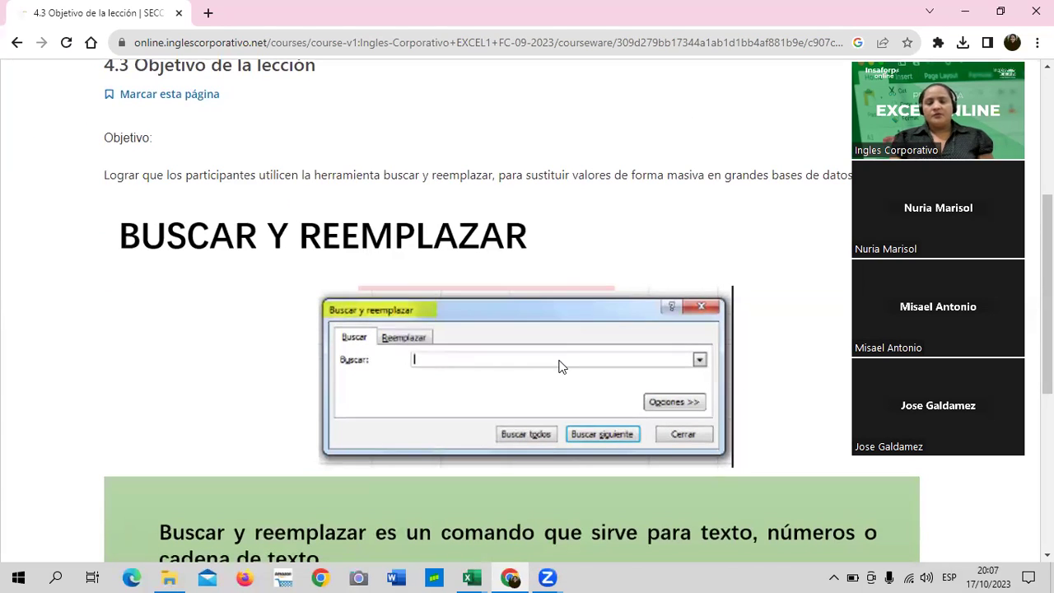
pyautogui.scroll(-3, 560, 365)
pyautogui.scroll(2, 559, 365)
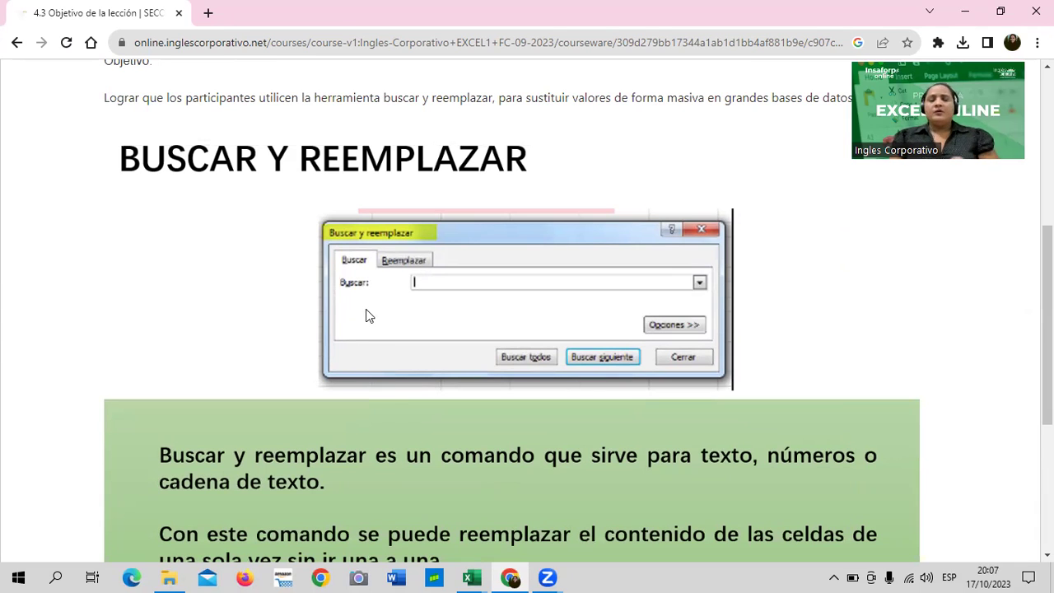
pyautogui.scroll(-2, 466, 330)
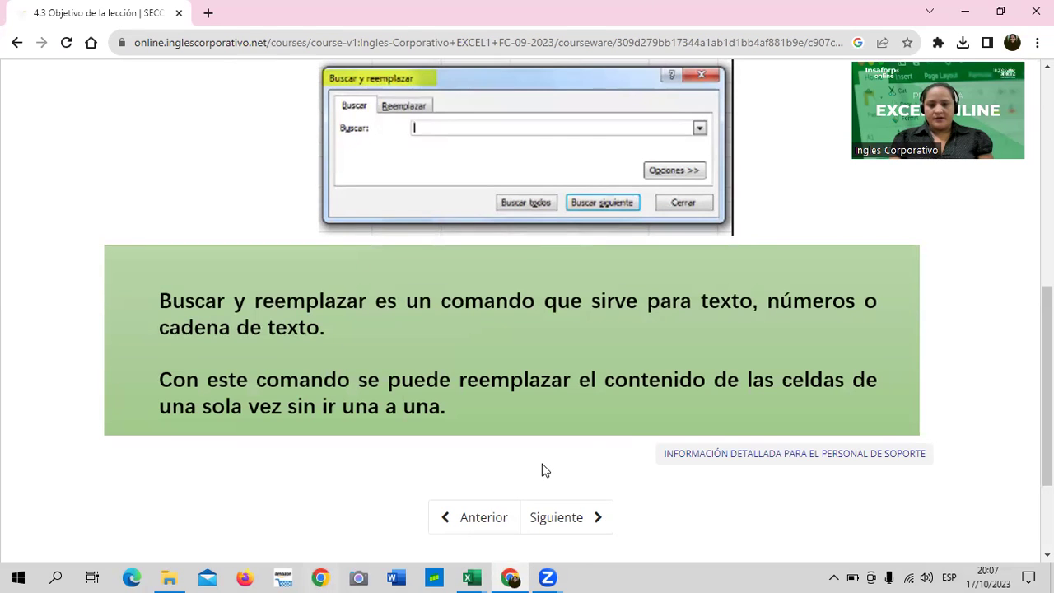
pyautogui.scroll(-2, 542, 470)
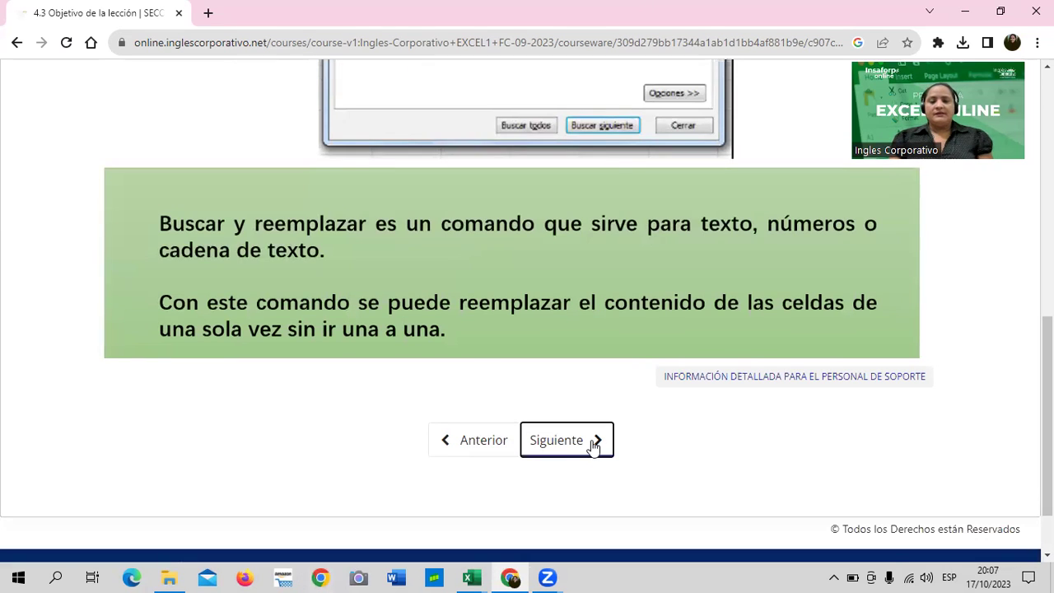
pyautogui.click(595, 446)
pyautogui.scroll(-4, 549, 403)
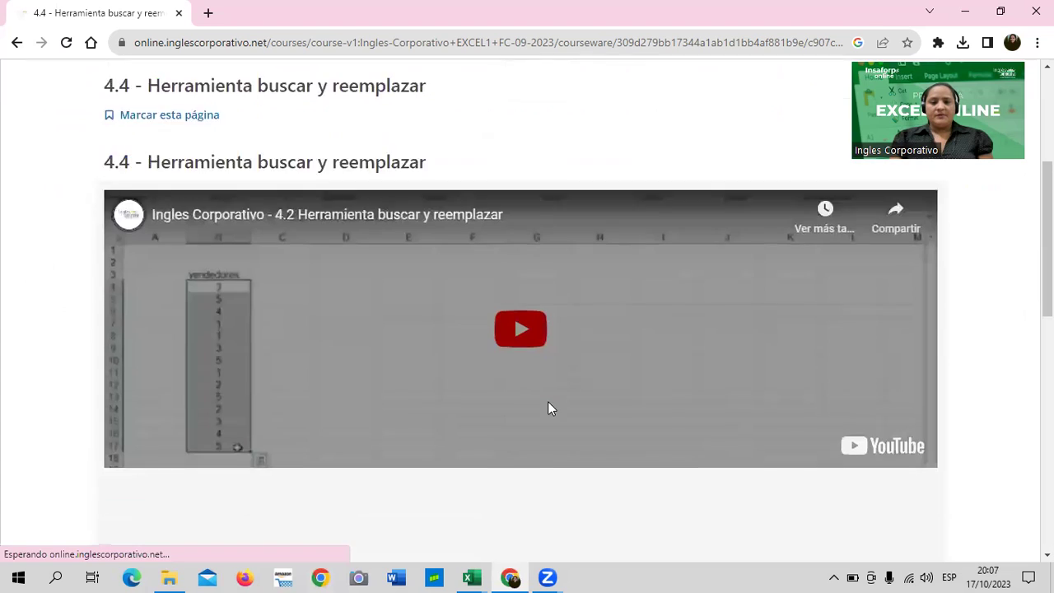
pyautogui.scroll(-2, 551, 406)
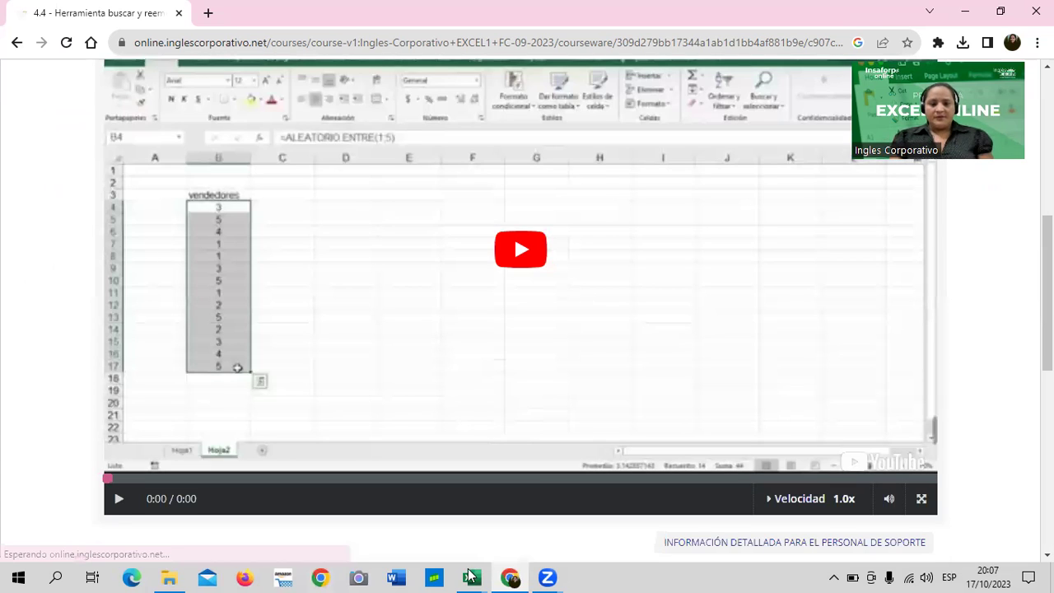
# - Switch to the 4.2 Buscar y reemplazar workbook, select cell F3, and open Buscar y seleccionar
pyautogui.moveTo(466, 576)
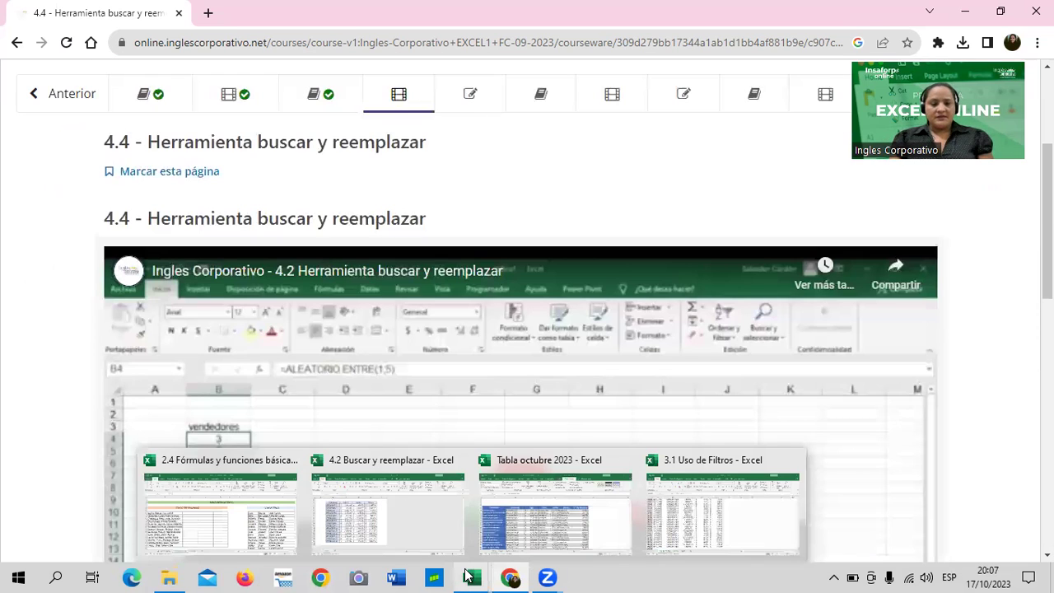
pyautogui.click(324, 507)
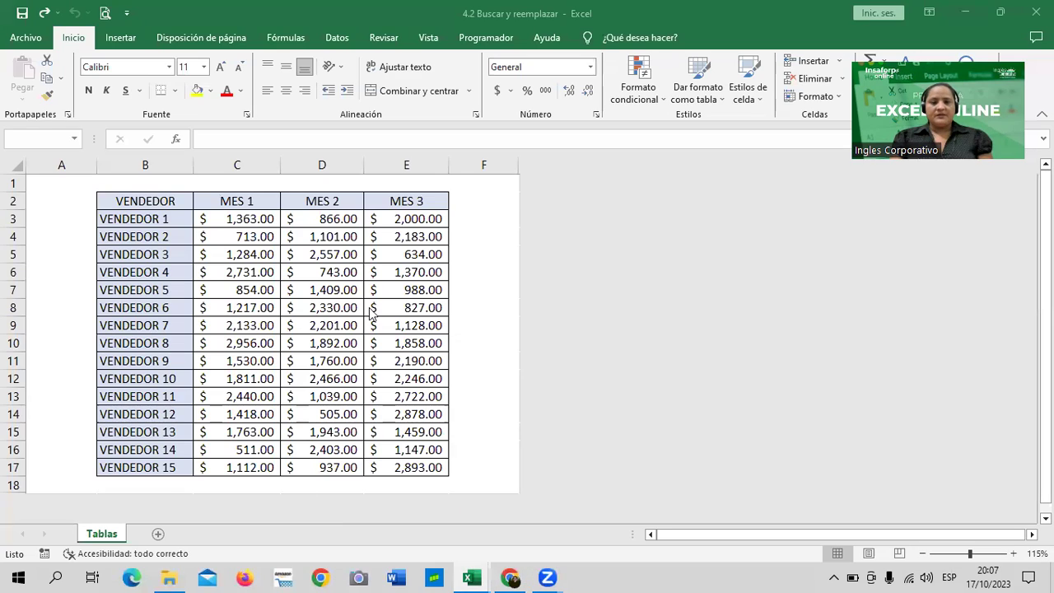
pyautogui.click(457, 213)
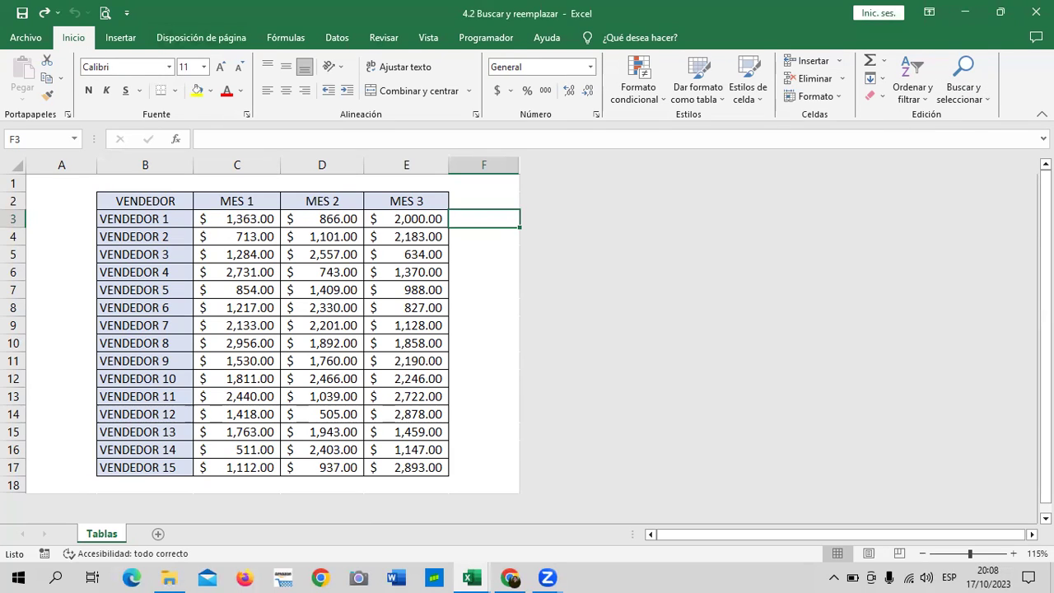
pyautogui.click(985, 95)
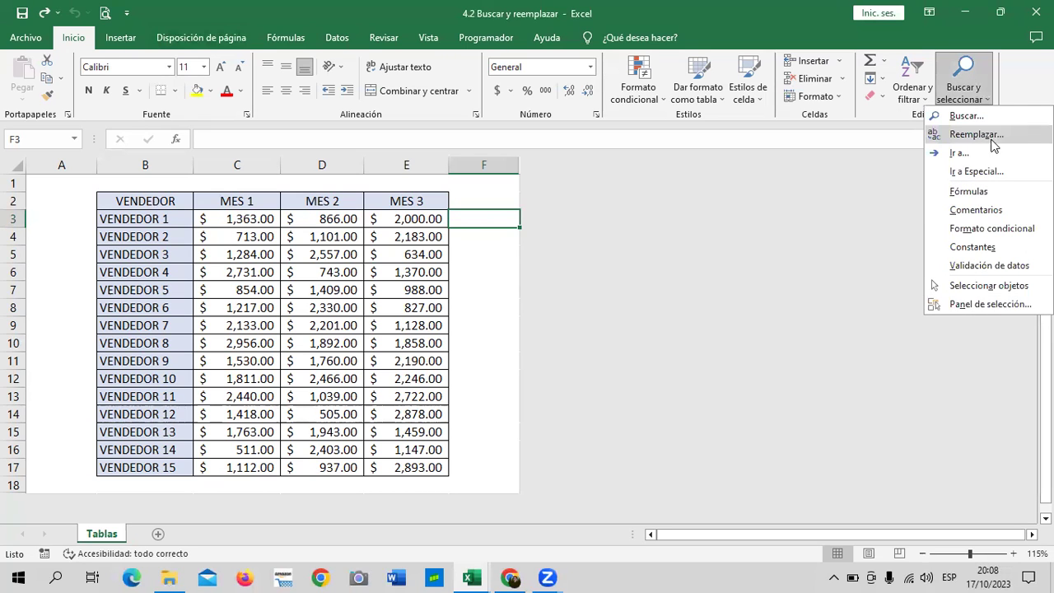
# - Open Buscar y reemplazar and search for 'VENDEDOR' with Find Next twice
pyautogui.click(1005, 135)
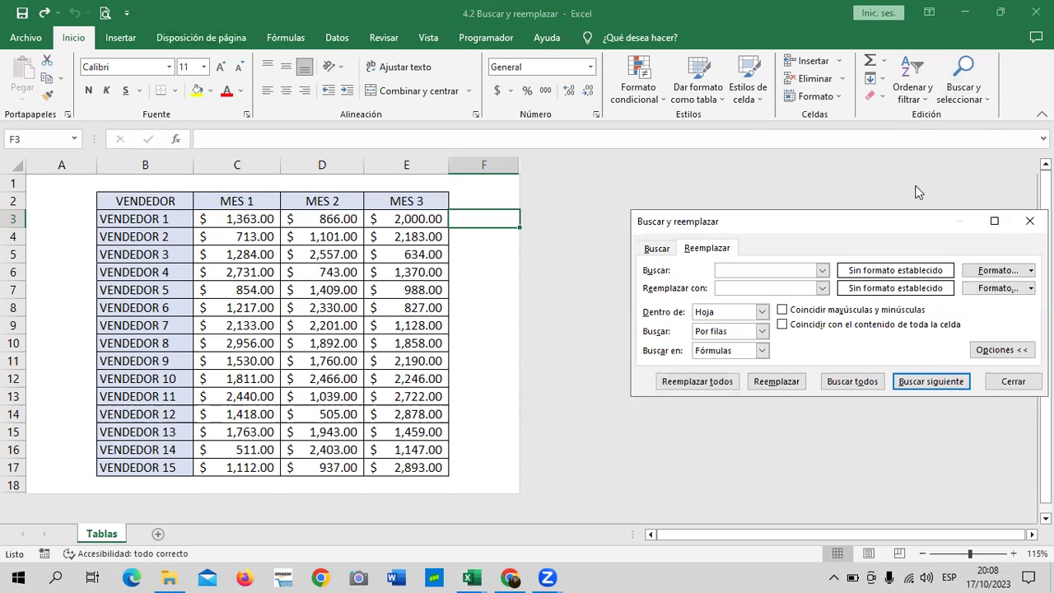
pyautogui.click(577, 190)
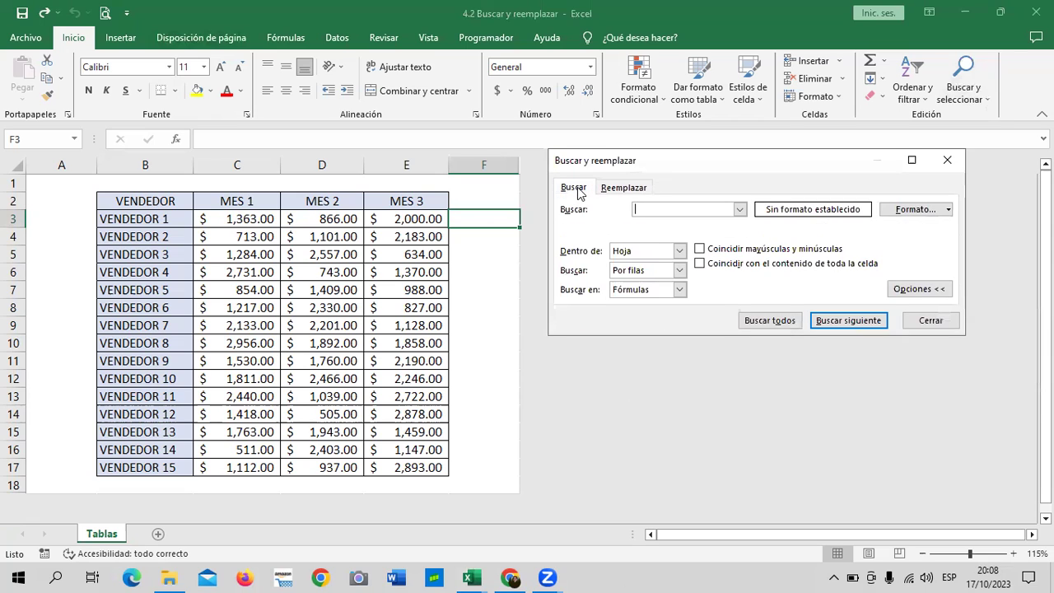
pyautogui.click(628, 193)
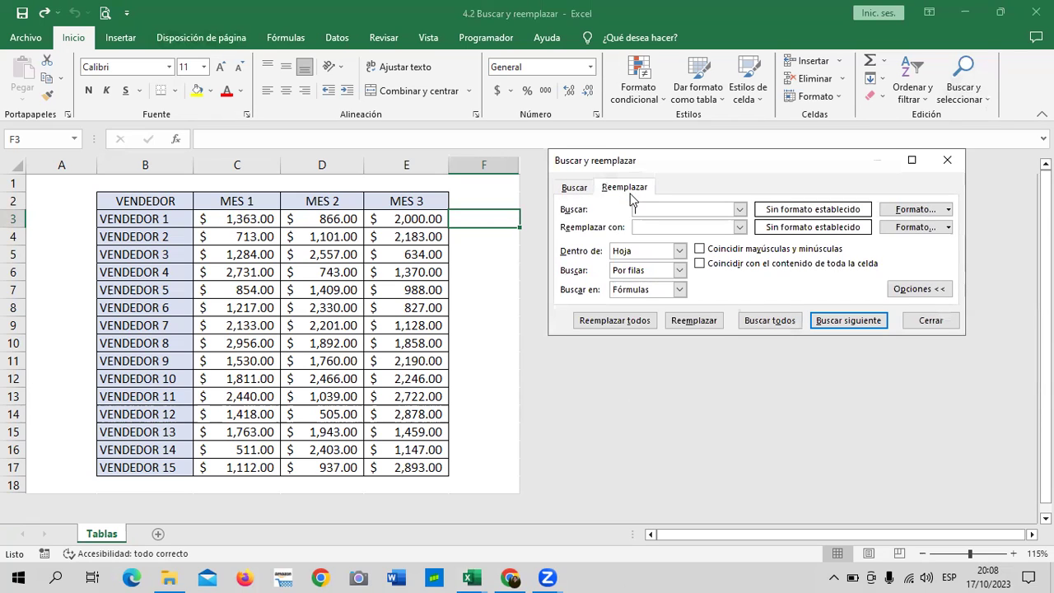
pyautogui.click(583, 188)
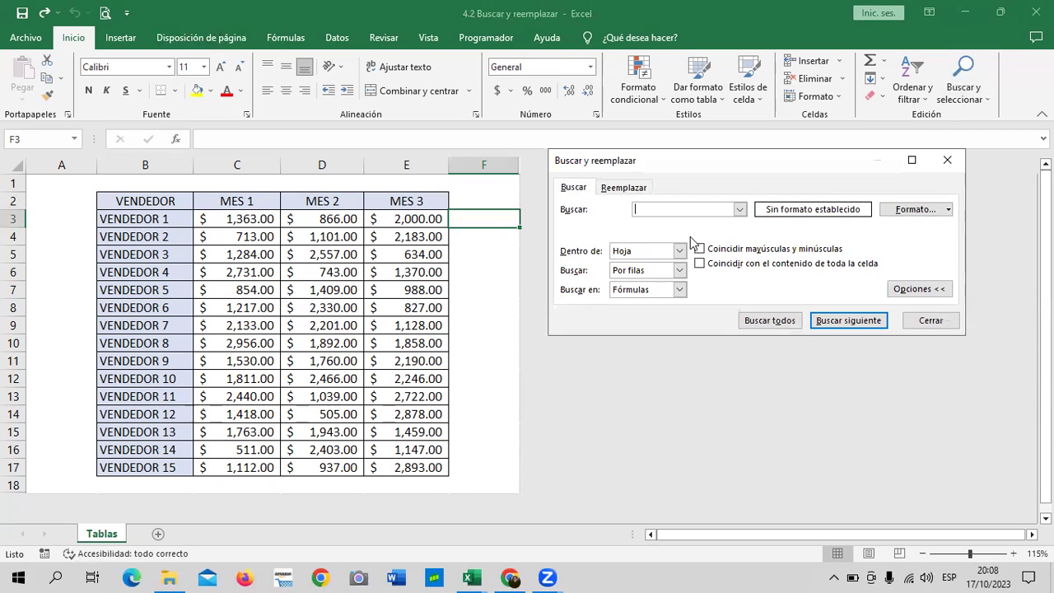
pyautogui.press('capslock')
pyautogui.write('VENDE')
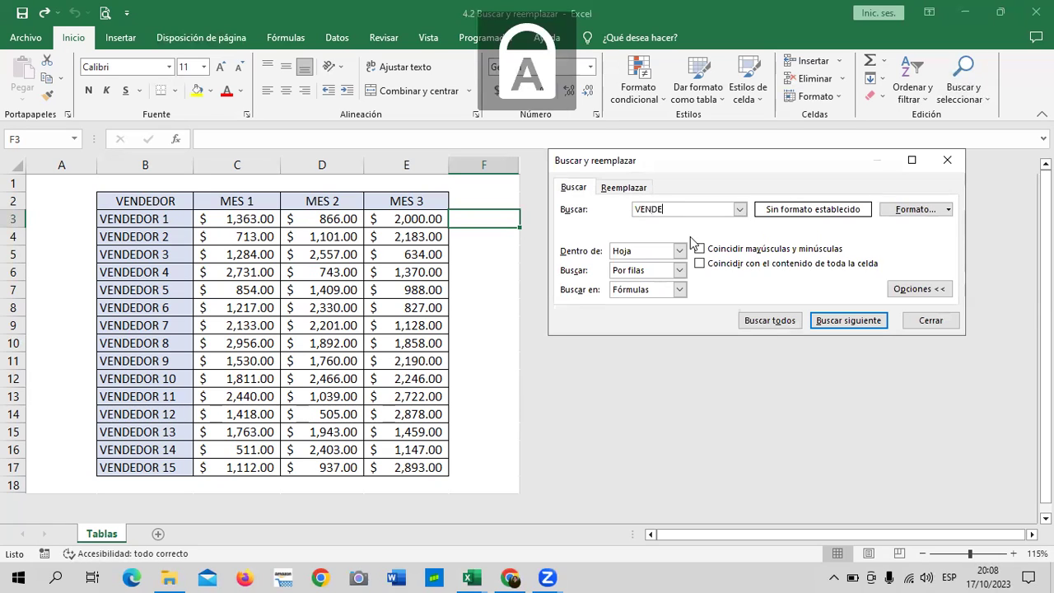
pyautogui.write('DOR 5')
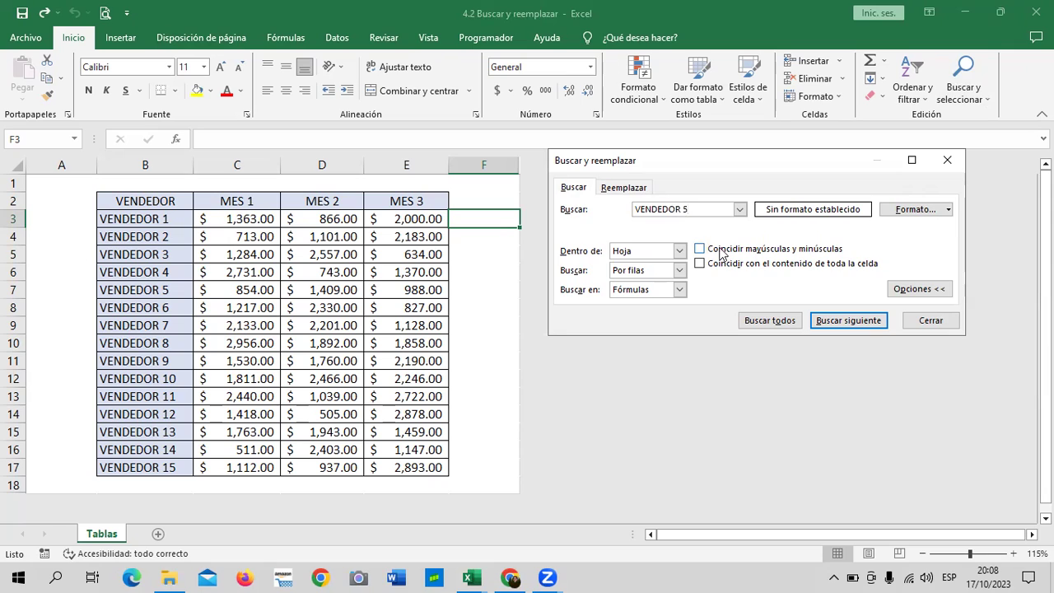
pyautogui.click(859, 326)
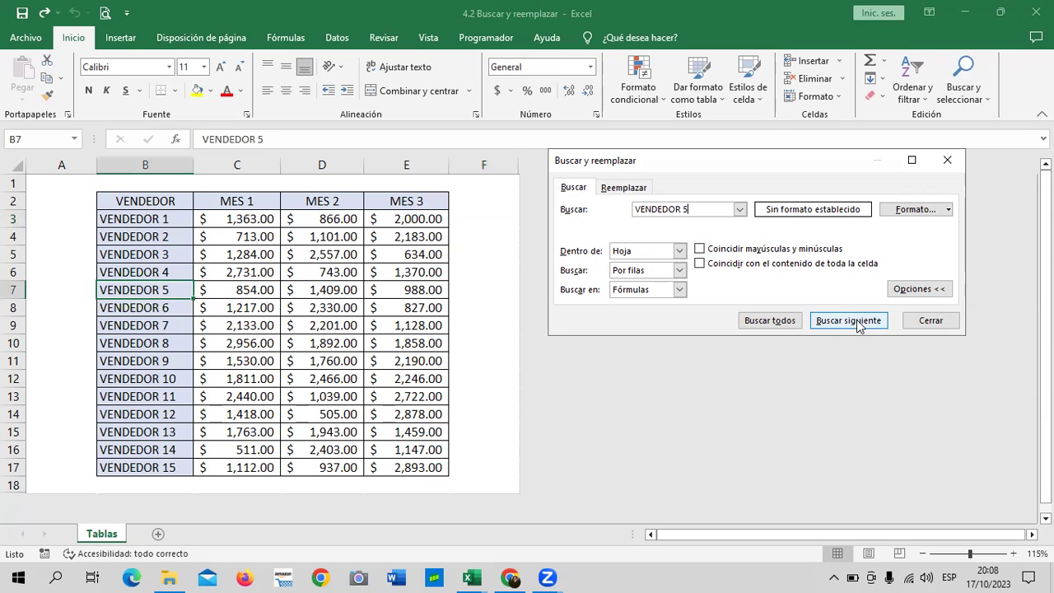
pyautogui.click(859, 326)
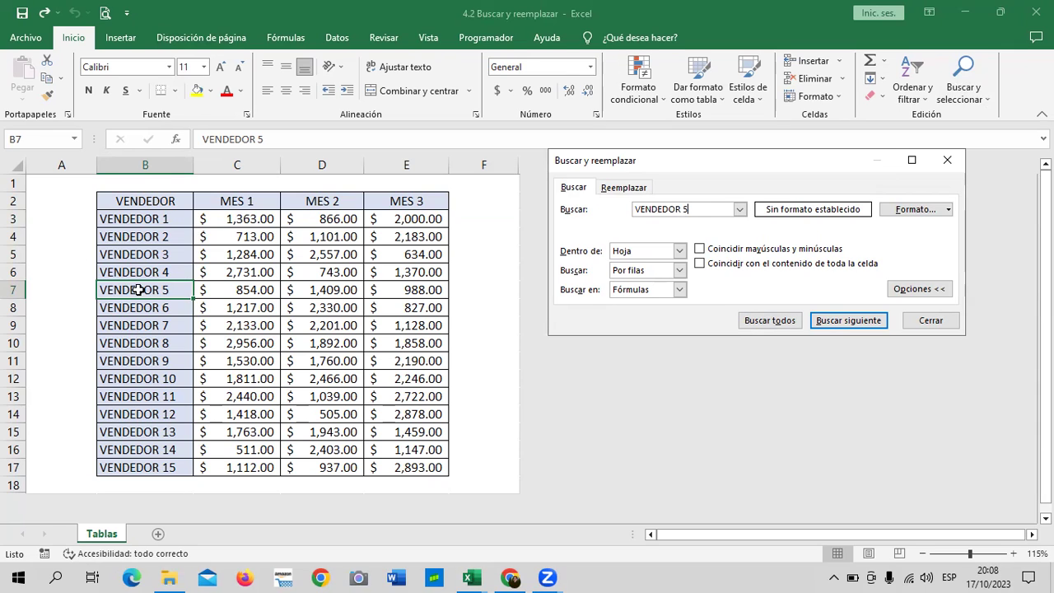
# - Give the vendor name cells in column B, from B3 downward, a white fill
pyautogui.click(149, 342)
pyautogui.click(159, 288)
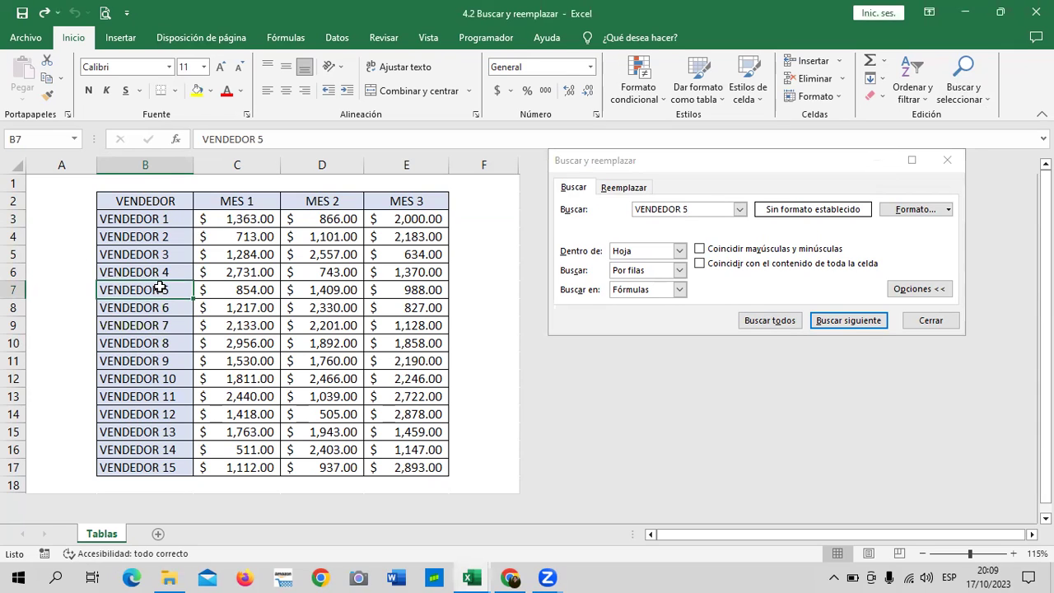
pyautogui.click(339, 323)
pyautogui.moveTo(167, 215); pyautogui.dragTo(165, 453)
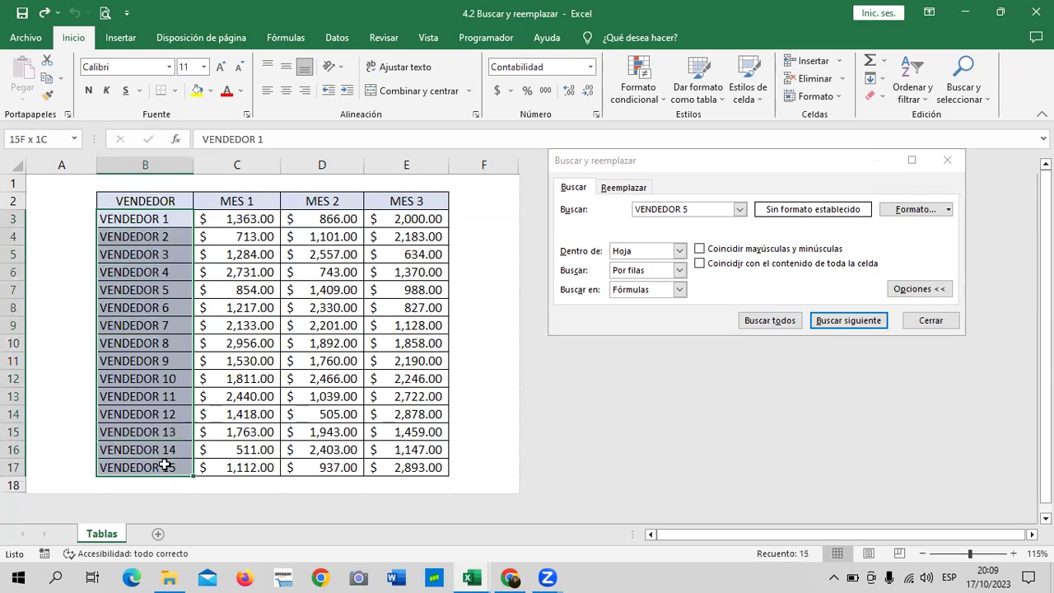
pyautogui.click(210, 92)
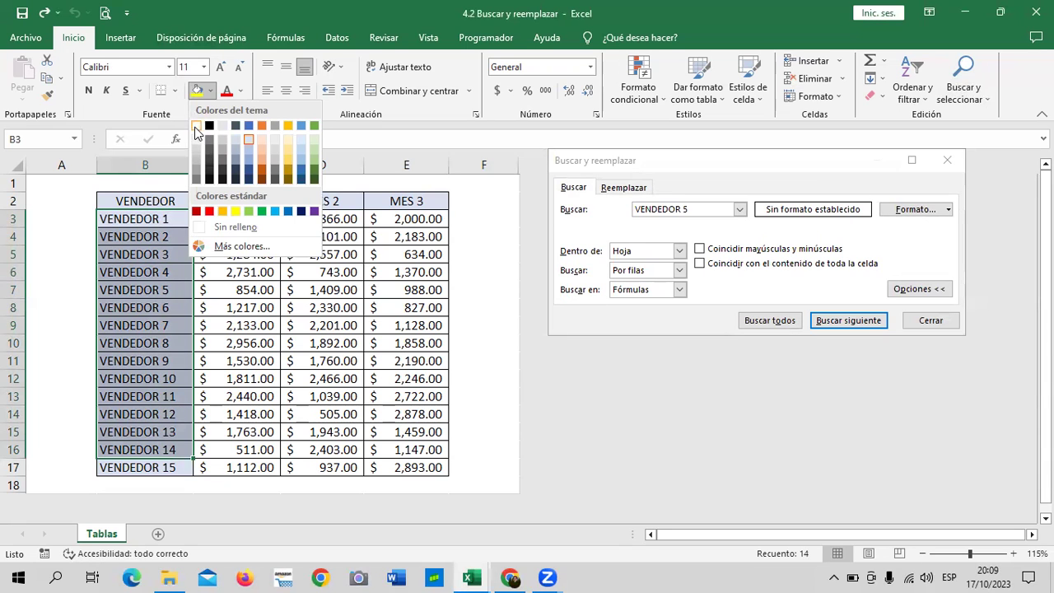
pyautogui.click(196, 127)
pyautogui.click(293, 298)
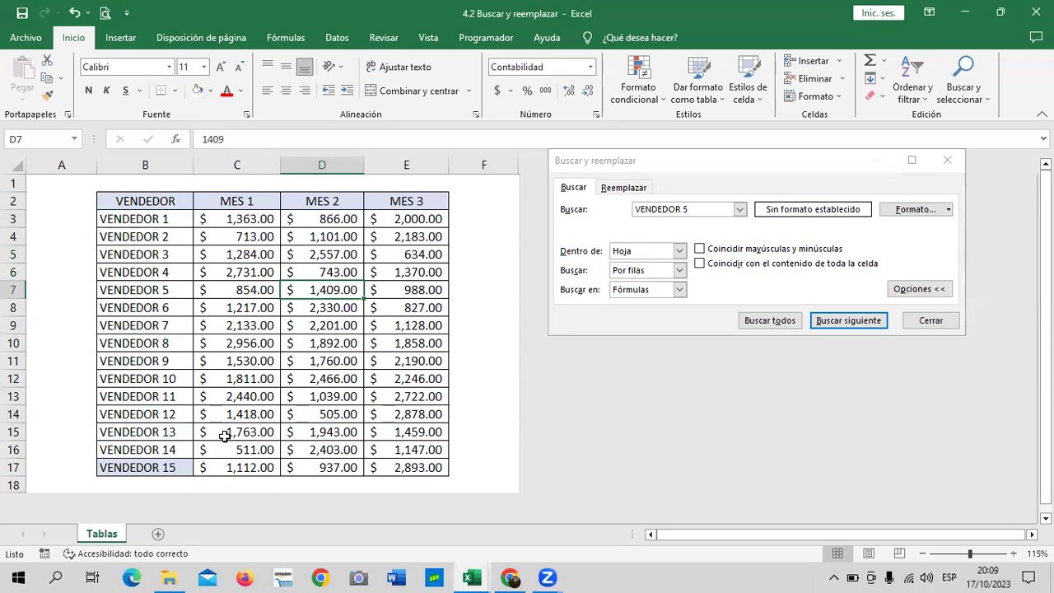
# - Search for 'VENDEDOR 6' with Match case and entire-cell matching, and list all matches
pyautogui.click(152, 470)
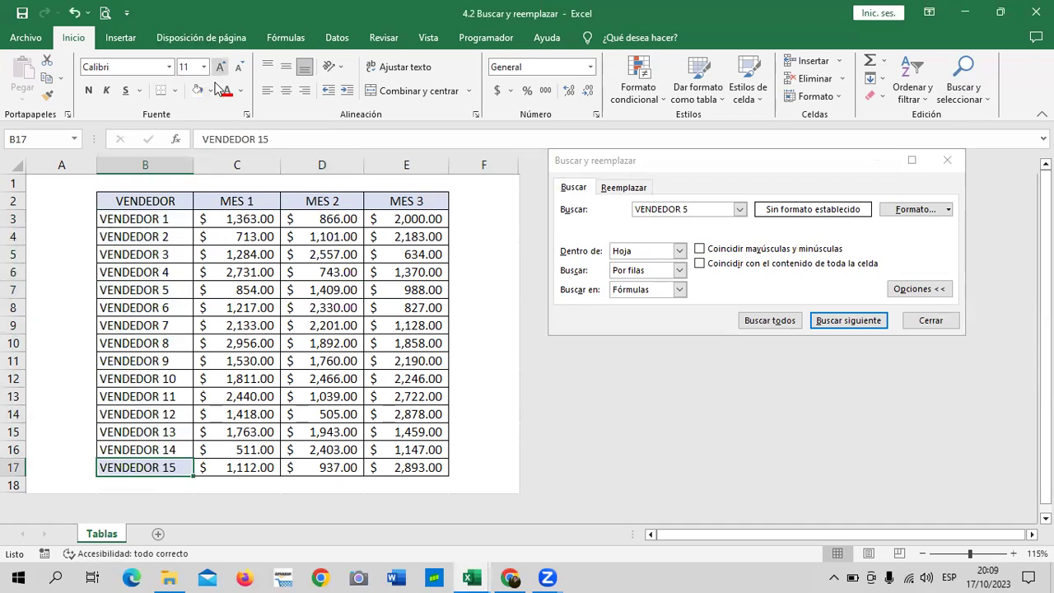
pyautogui.click(271, 276)
pyautogui.click(320, 216)
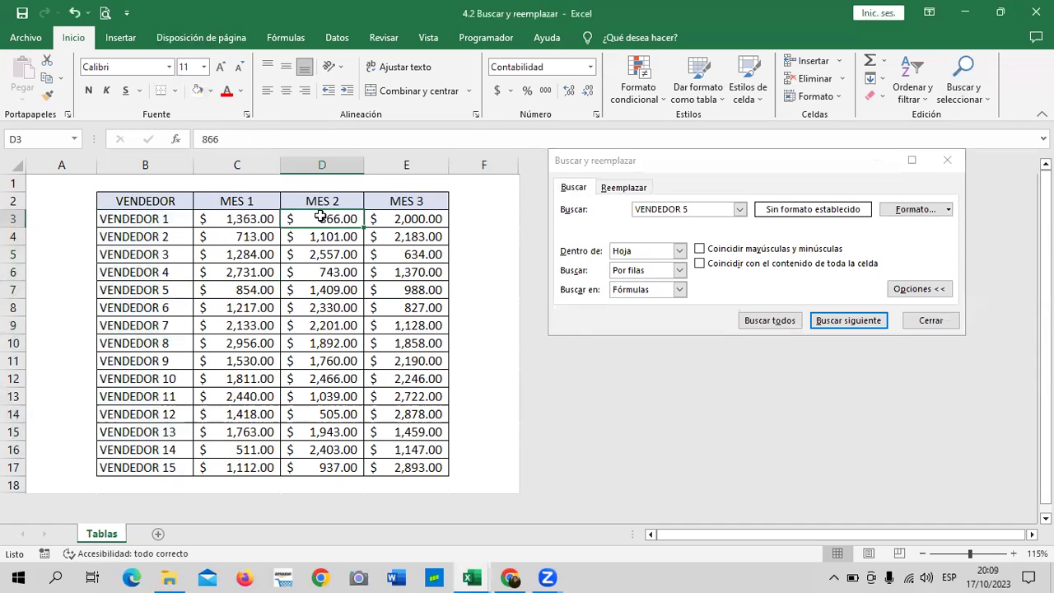
pyautogui.click(705, 209)
pyautogui.write('6')
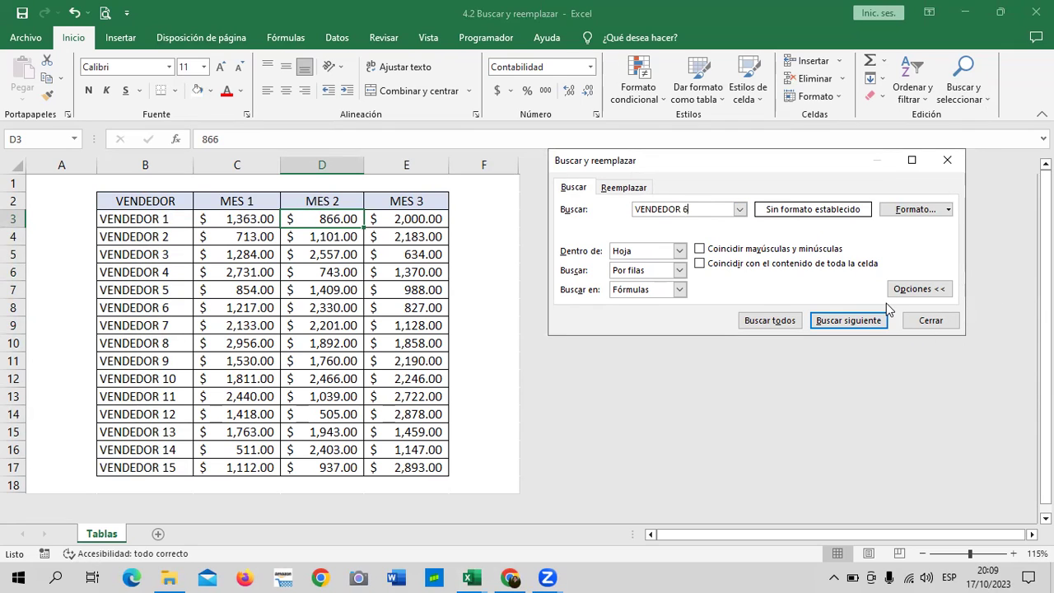
pyautogui.click(699, 248)
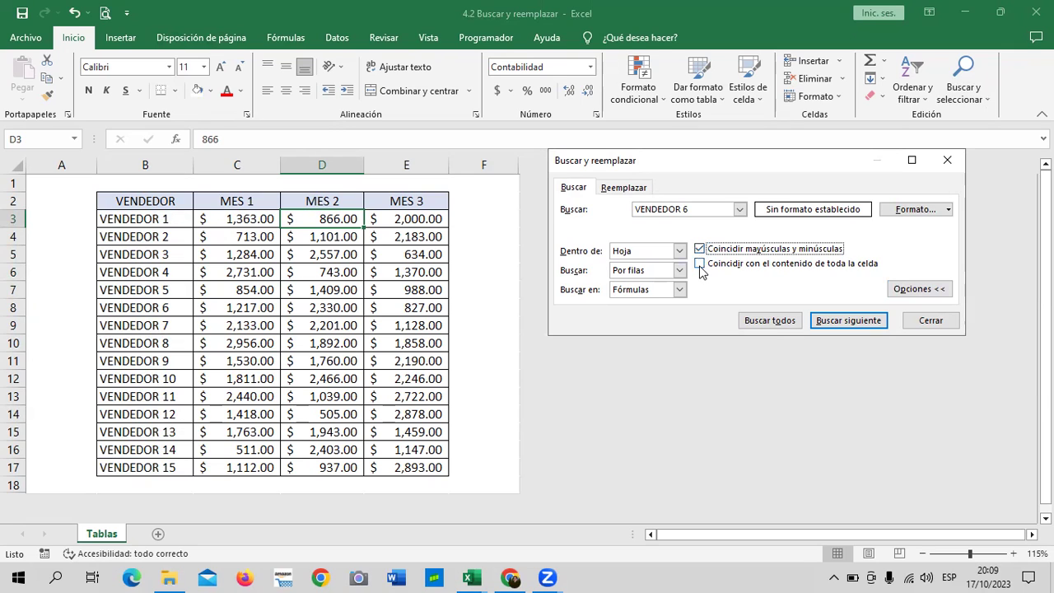
pyautogui.click(700, 265)
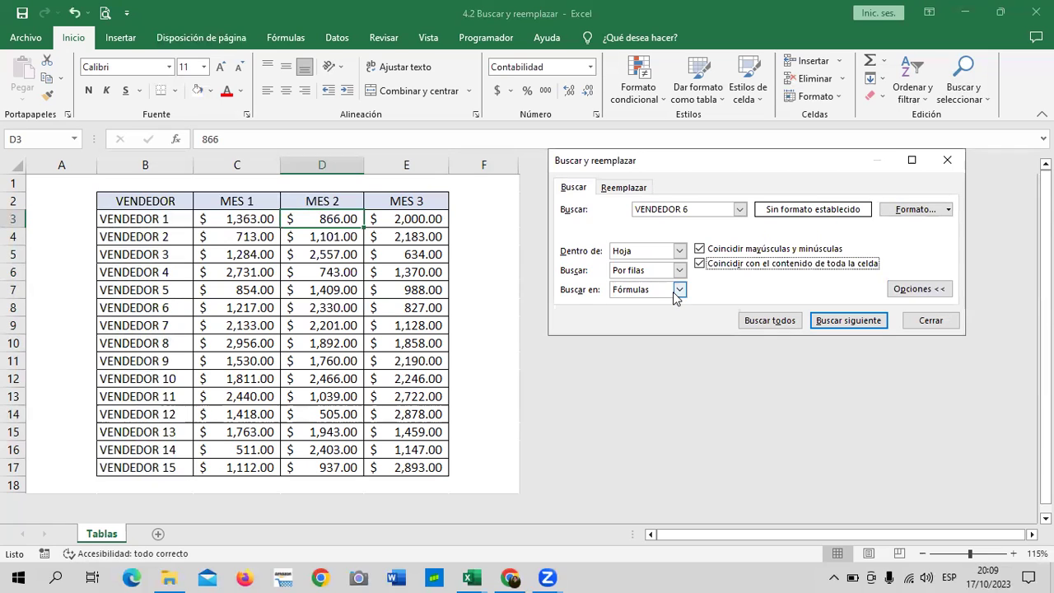
pyautogui.click(774, 325)
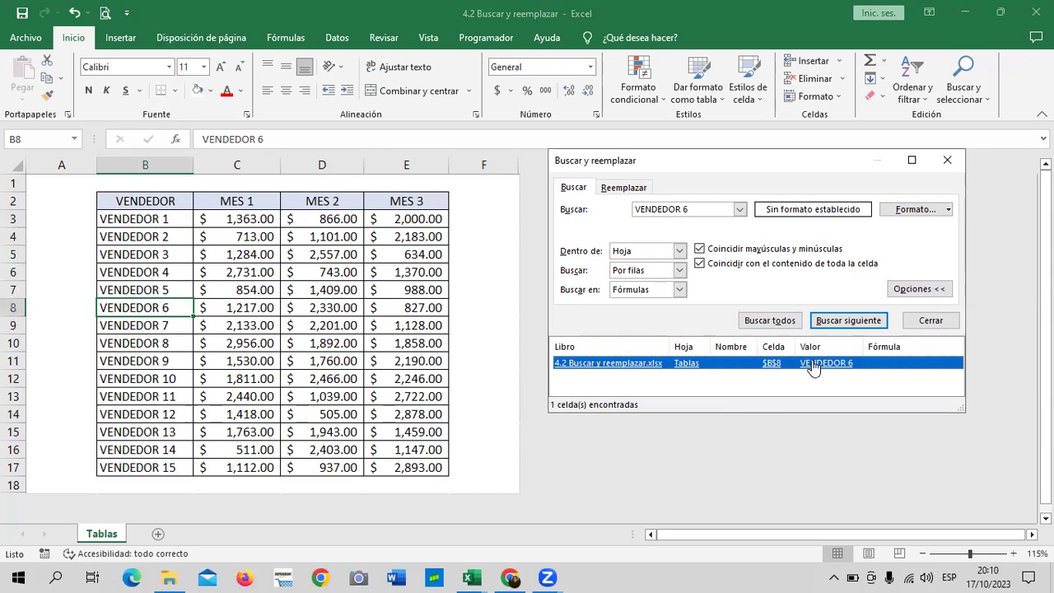
# - Switch the dialog to the Reemplazar tab, keeping 'VENDEDOR 6' as the search term
pyautogui.click(169, 305)
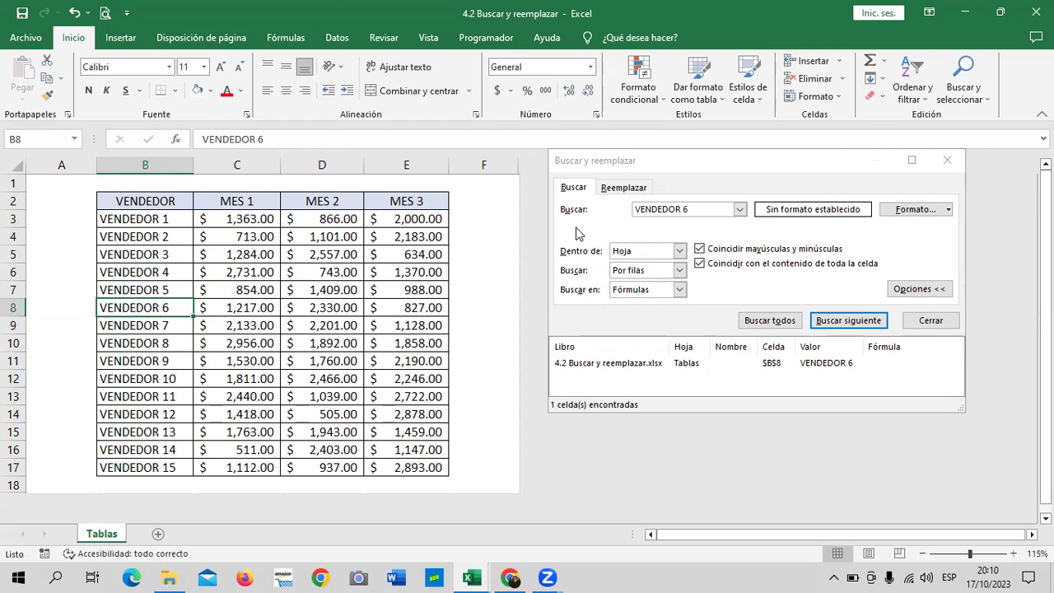
pyautogui.click(624, 189)
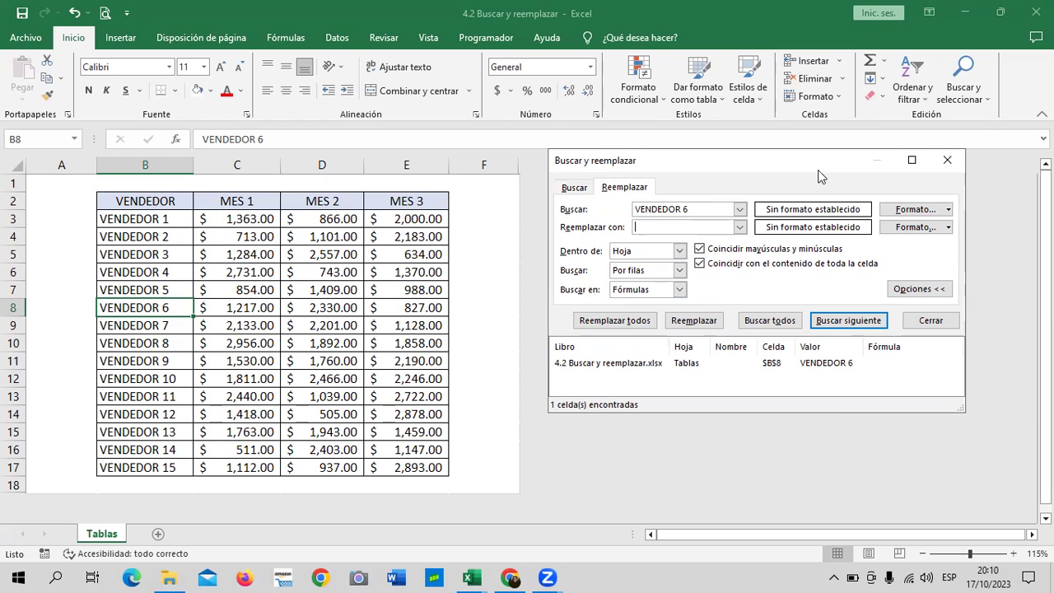
# - Turn on whole-cell matching and set the Dentro de scope to Libro
pyautogui.click(699, 263)
pyautogui.click(678, 252)
pyautogui.click(678, 252)
pyautogui.click(679, 252)
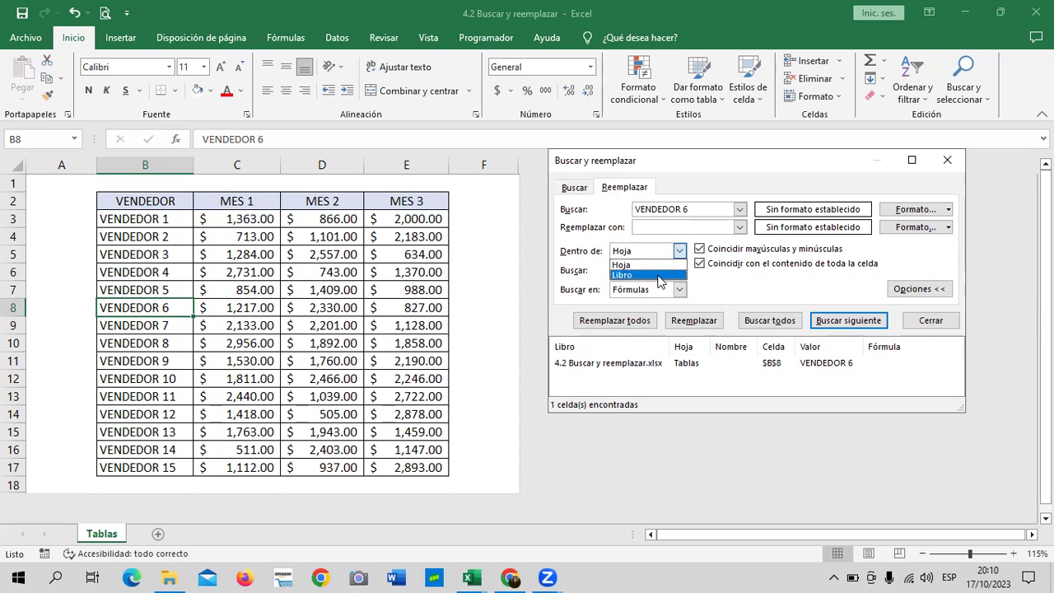
pyautogui.click(663, 275)
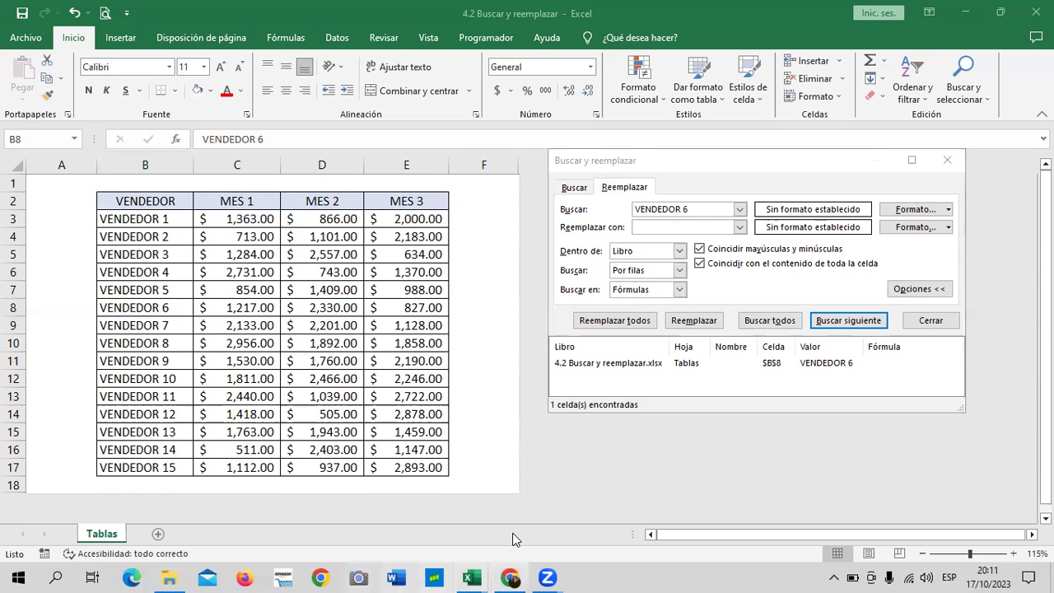
# - In Chrome, go through units 4.5 and 4.8 to the 4.11 Laboratorio quiz and scroll through its questions
pyautogui.moveTo(510, 577)
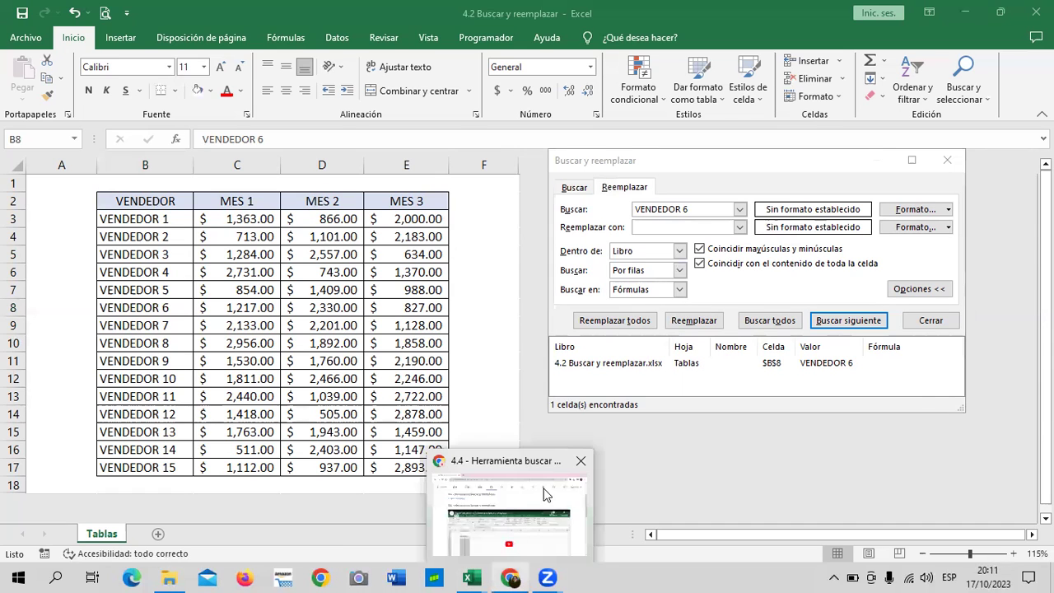
pyautogui.click(545, 495)
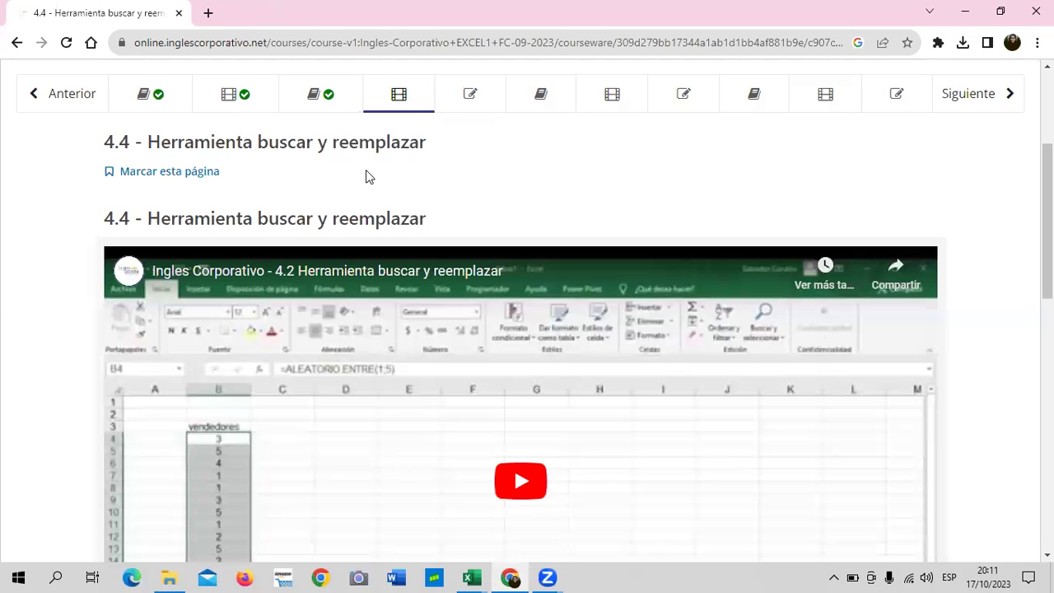
pyautogui.click(476, 101)
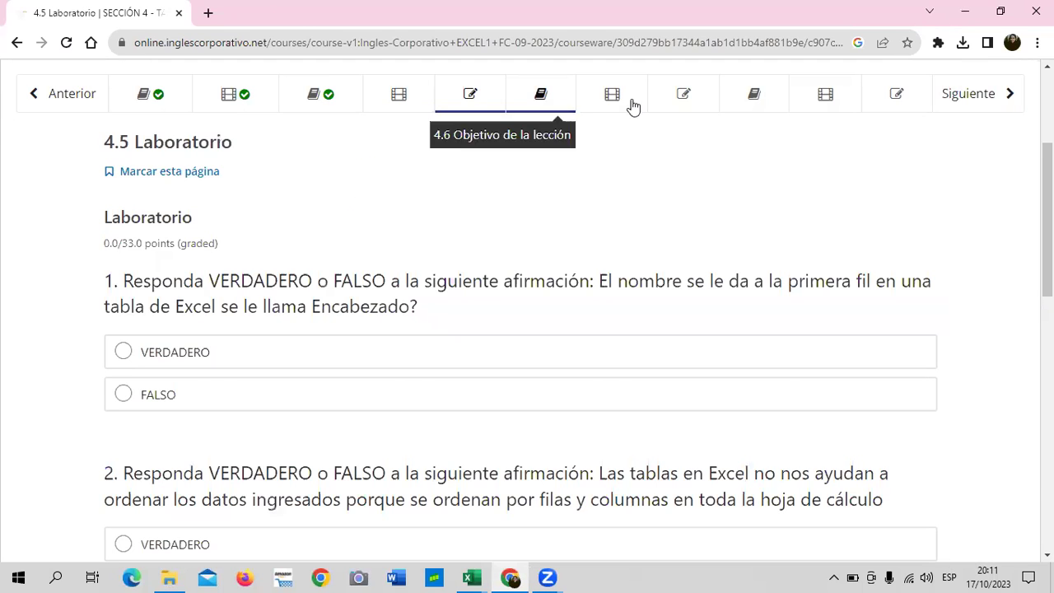
pyautogui.click(701, 103)
pyautogui.click(867, 112)
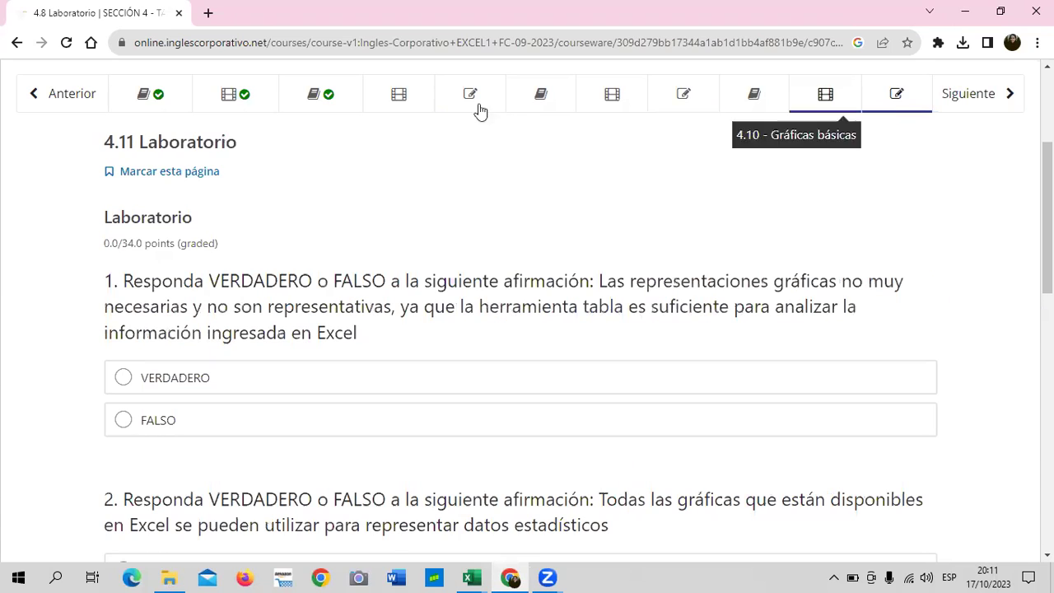
pyautogui.scroll(-1, 392, 231)
pyautogui.scroll(-3, 392, 231)
pyautogui.scroll(7, 392, 227)
pyautogui.scroll(-4, 392, 232)
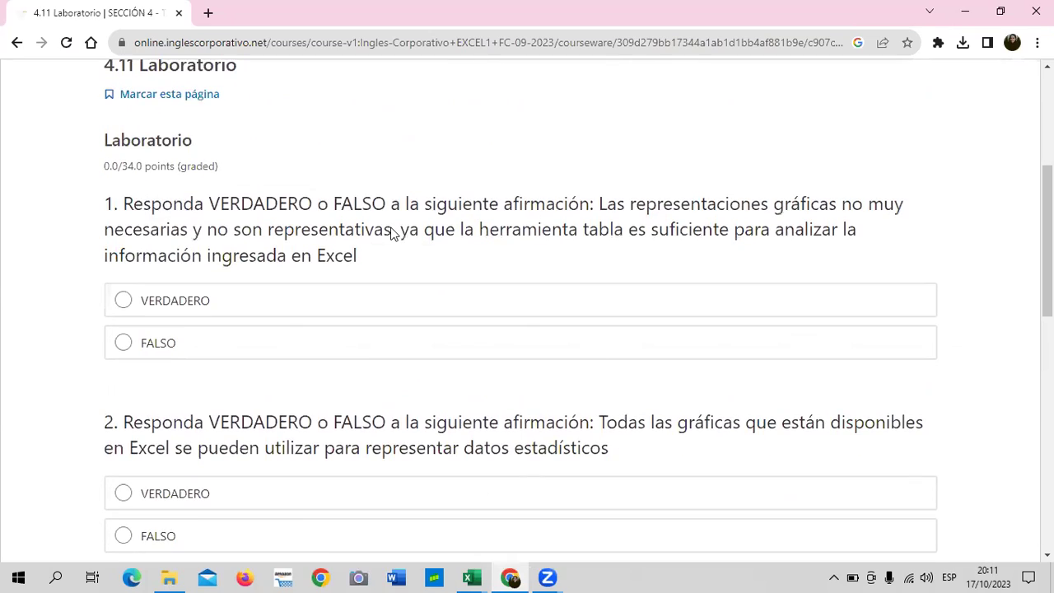
pyautogui.scroll(-4, 396, 231)
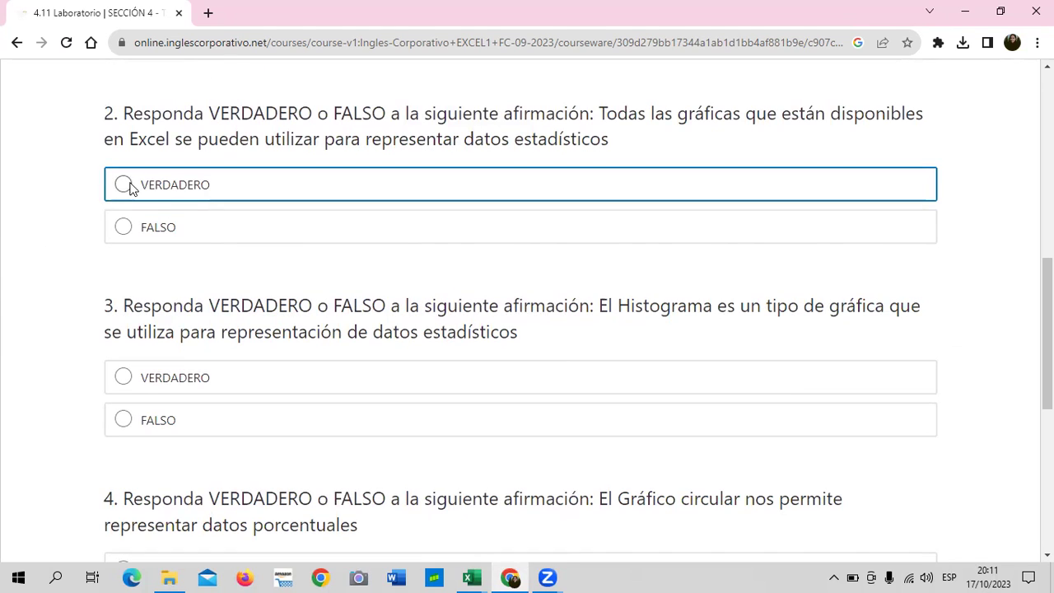
pyautogui.scroll(-4, 588, 416)
pyautogui.scroll(-2, 588, 415)
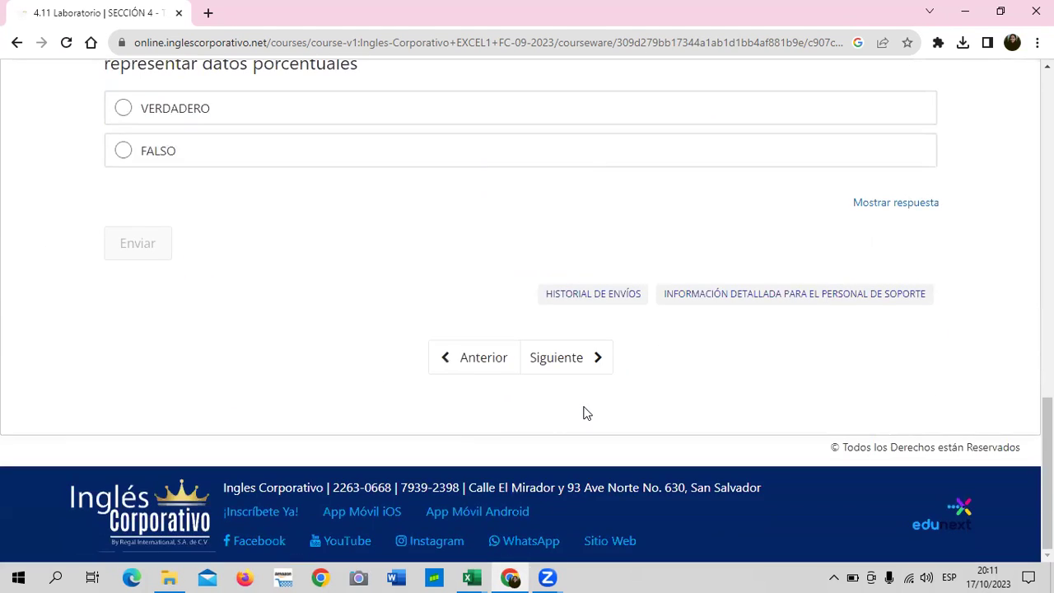
pyautogui.scroll(4, 586, 412)
pyautogui.scroll(4, 585, 411)
pyautogui.scroll(4, 582, 411)
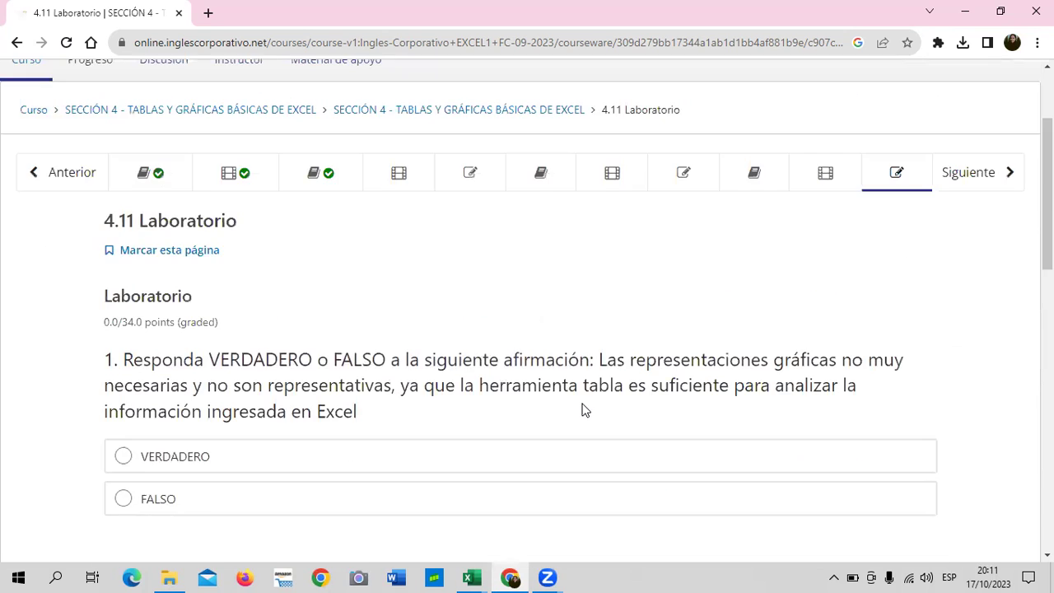
pyautogui.scroll(3, 583, 411)
pyautogui.scroll(-2, 582, 409)
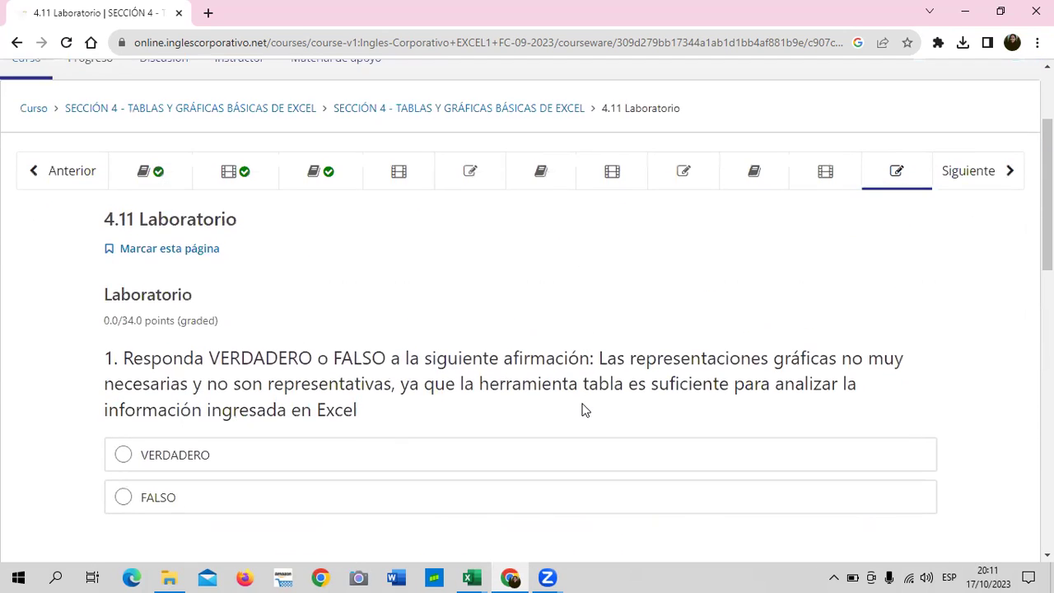
pyautogui.scroll(1, 578, 405)
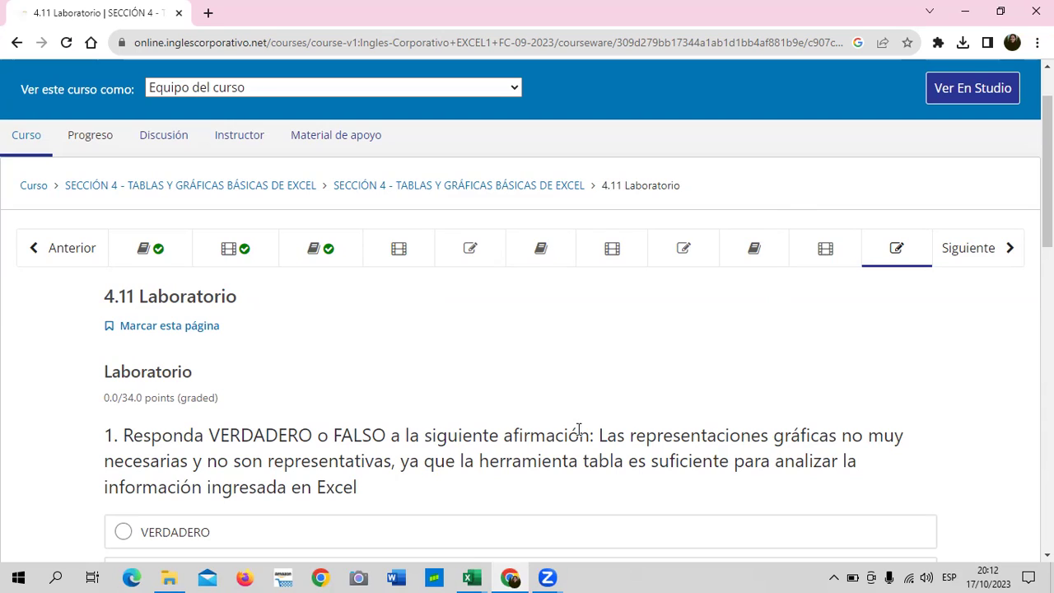
pyautogui.click(584, 496)
pyautogui.scroll(1, 1047, 165)
pyautogui.scroll(-1, 1047, 165)
pyautogui.scroll(-2, 1048, 165)
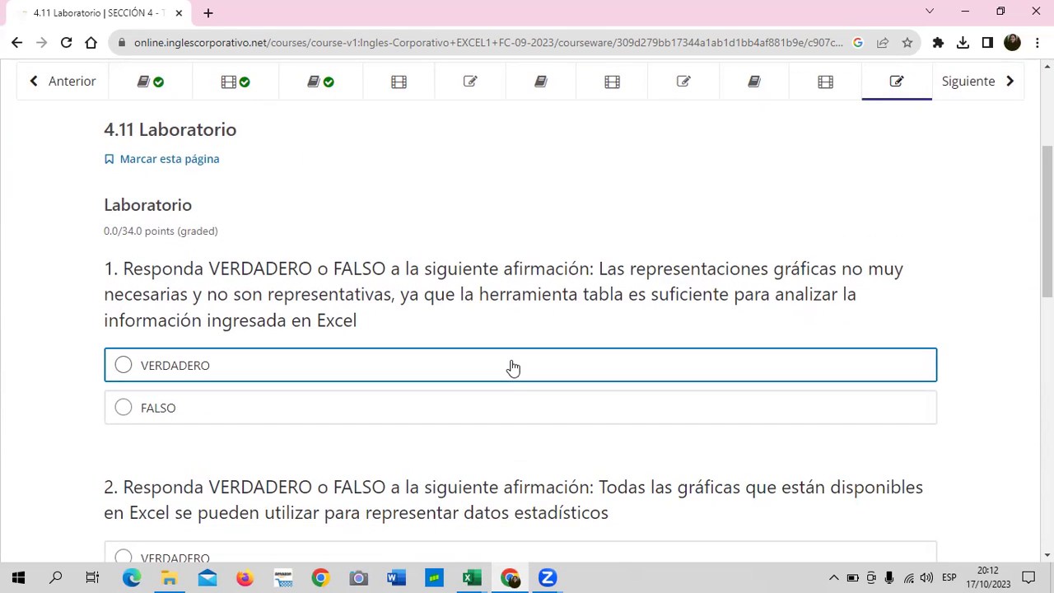
pyautogui.scroll(1, 512, 368)
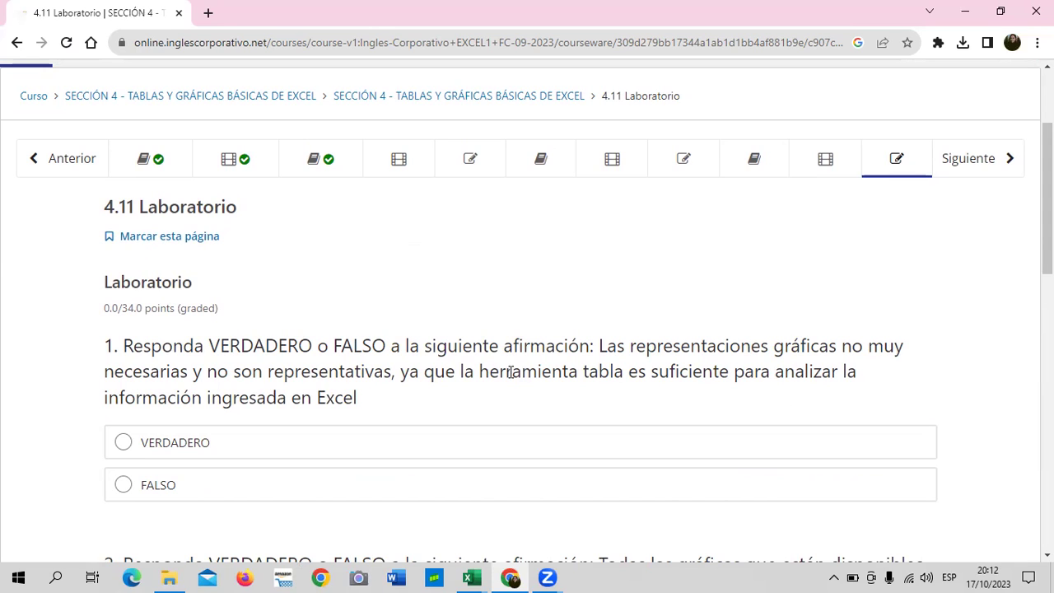
pyautogui.click(409, 482)
pyautogui.scroll(-3, 612, 308)
pyautogui.scroll(-3, 611, 307)
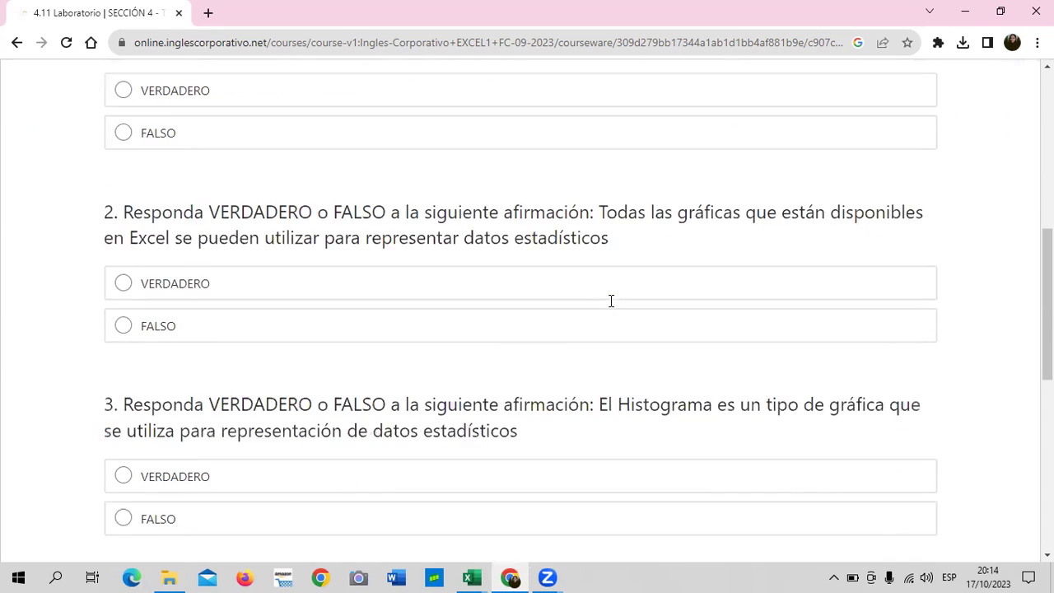
pyautogui.scroll(-5, 612, 307)
pyautogui.scroll(-1, 611, 307)
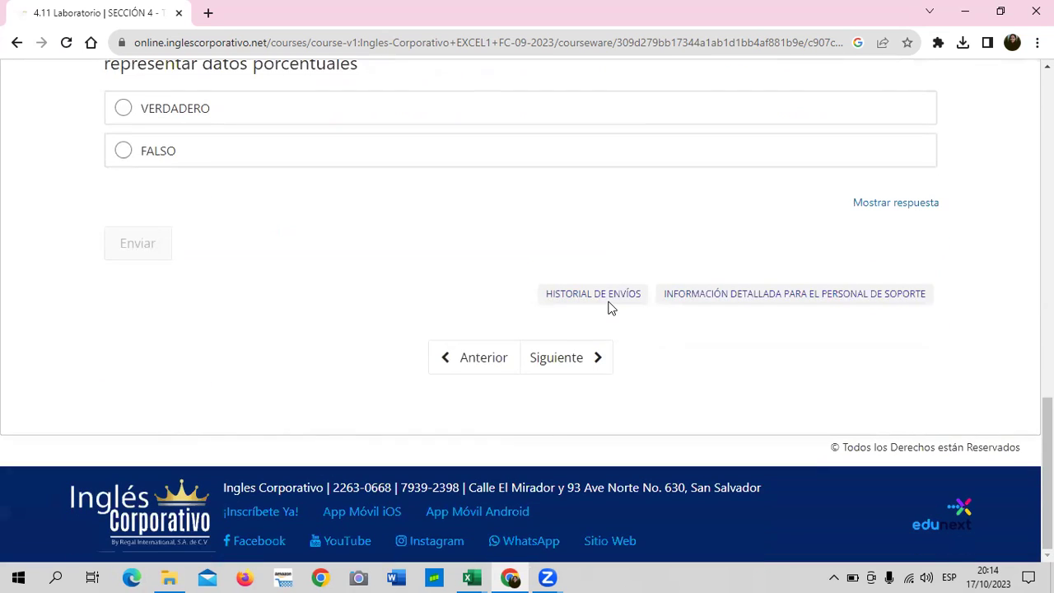
# - Return to the Buscar y reemplazar workbook from the Excel taskbar previews
pyautogui.click(472, 576)
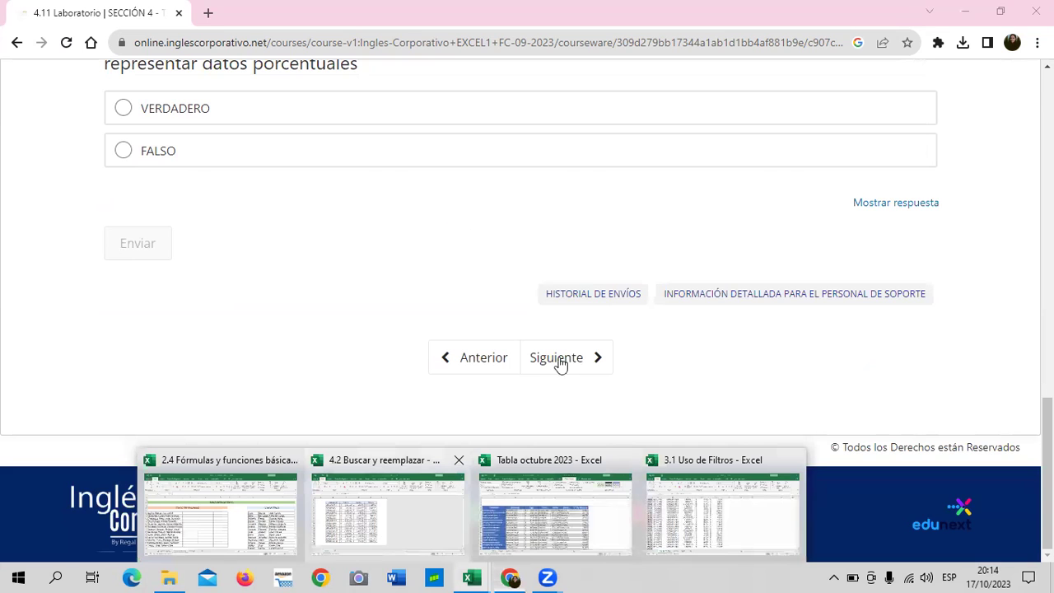
pyautogui.hotkey('alt', 'Tab')
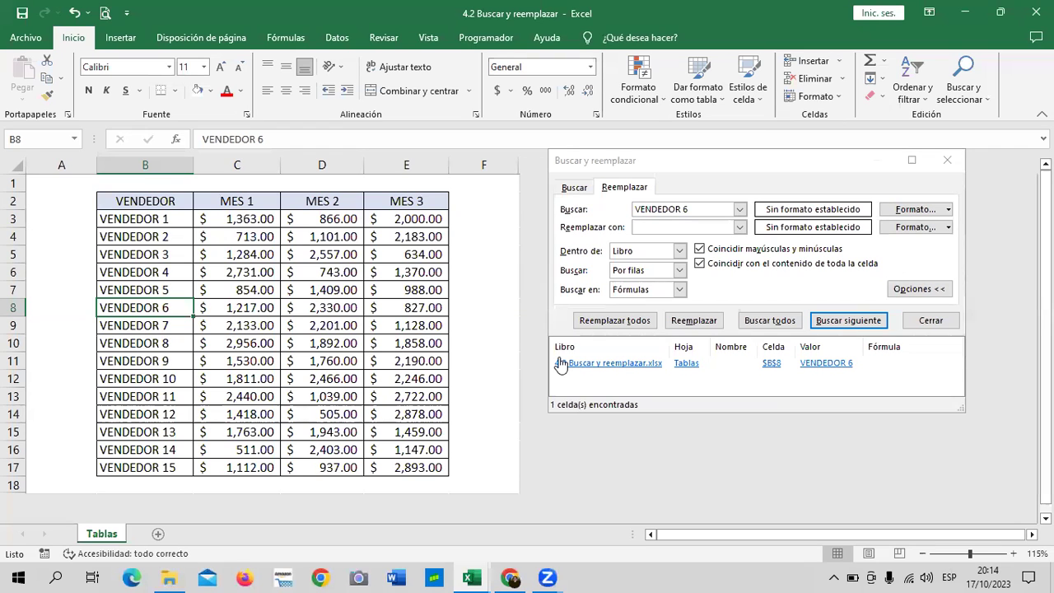
pyautogui.click(337, 575)
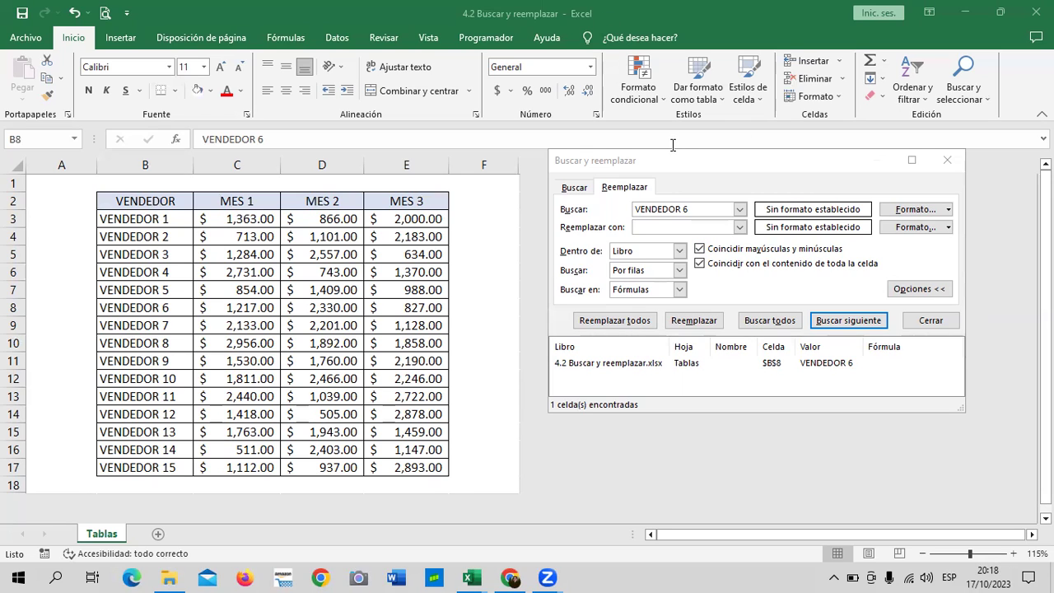
# - Go back to the 4.11 Laboratorio quiz page and look over its questions
pyautogui.click(510, 577)
pyautogui.scroll(3, 612, 251)
pyautogui.scroll(3, 612, 250)
pyautogui.scroll(5, 616, 277)
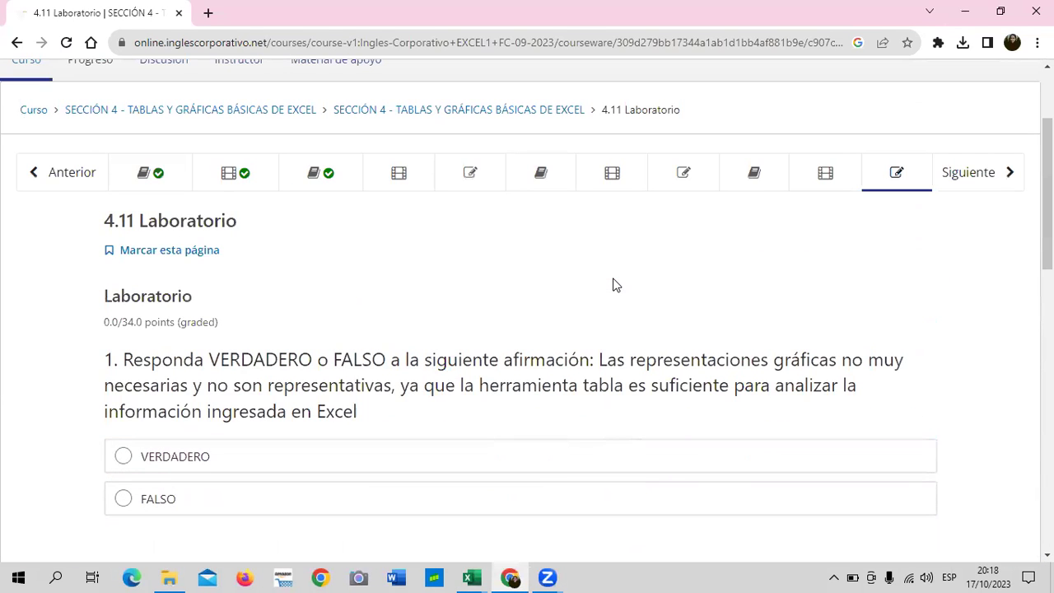
pyautogui.rightClick(545, 275)
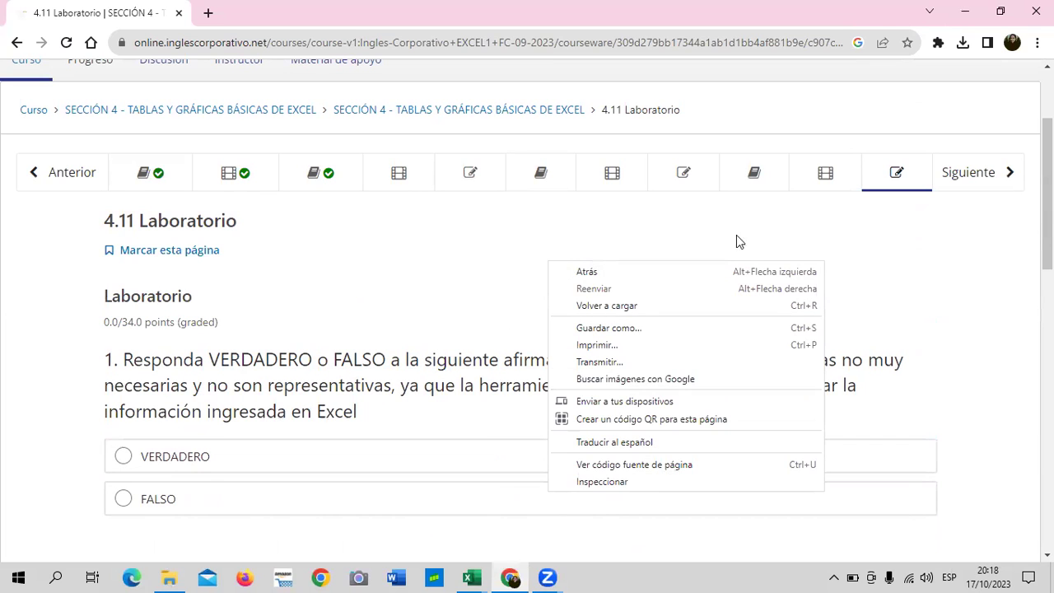
pyautogui.click(957, 262)
# - Bring the 4.2 Buscar y reemplazar workbook to the front via the taskbar previews
pyautogui.scroll(-3, 794, 284)
pyautogui.scroll(4, 709, 293)
pyautogui.scroll(3, 698, 291)
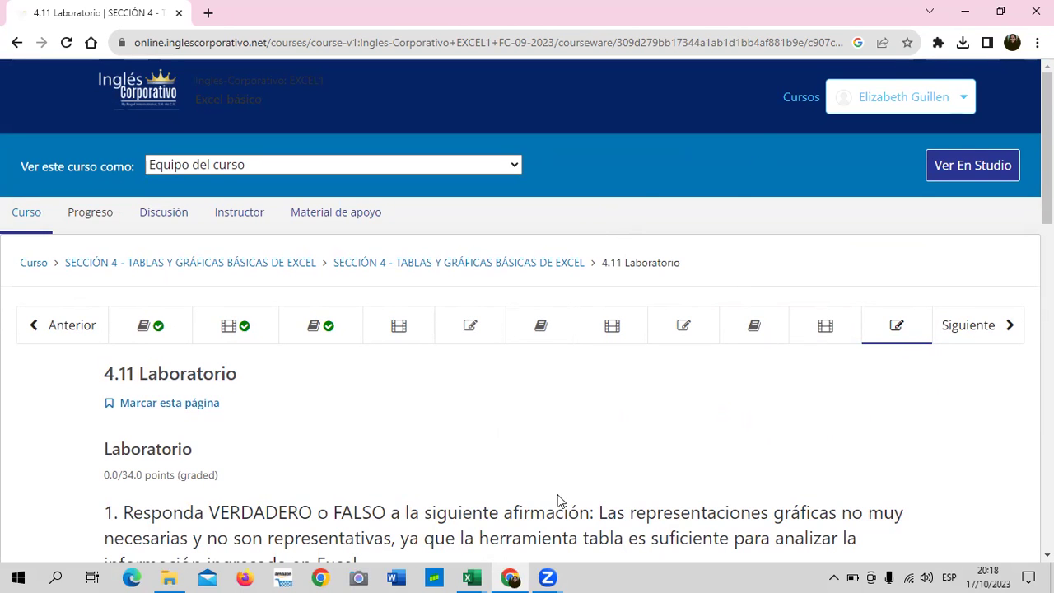
pyautogui.scroll(-3, 590, 445)
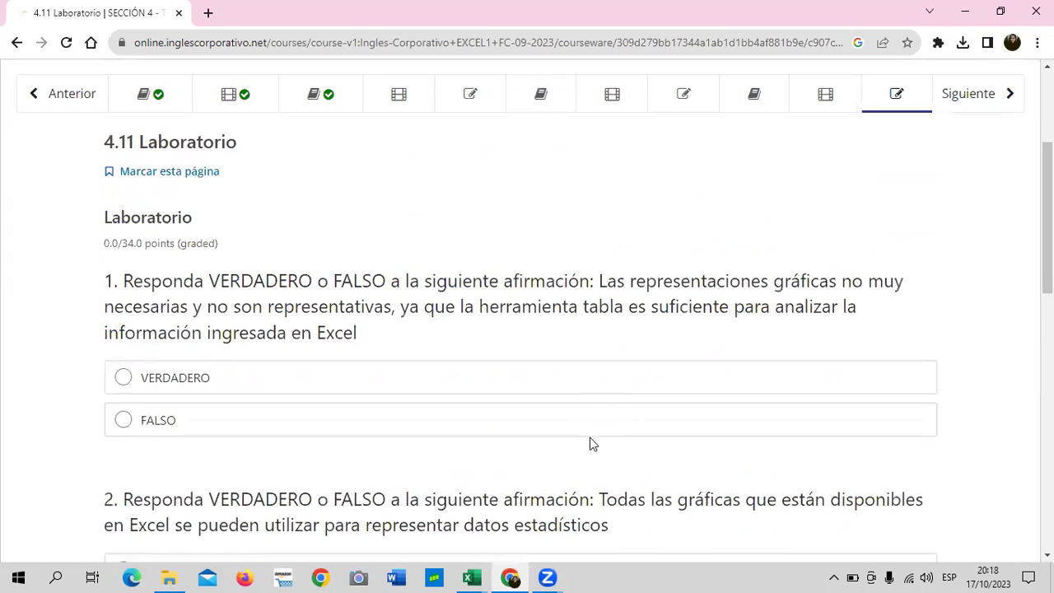
pyautogui.click(471, 576)
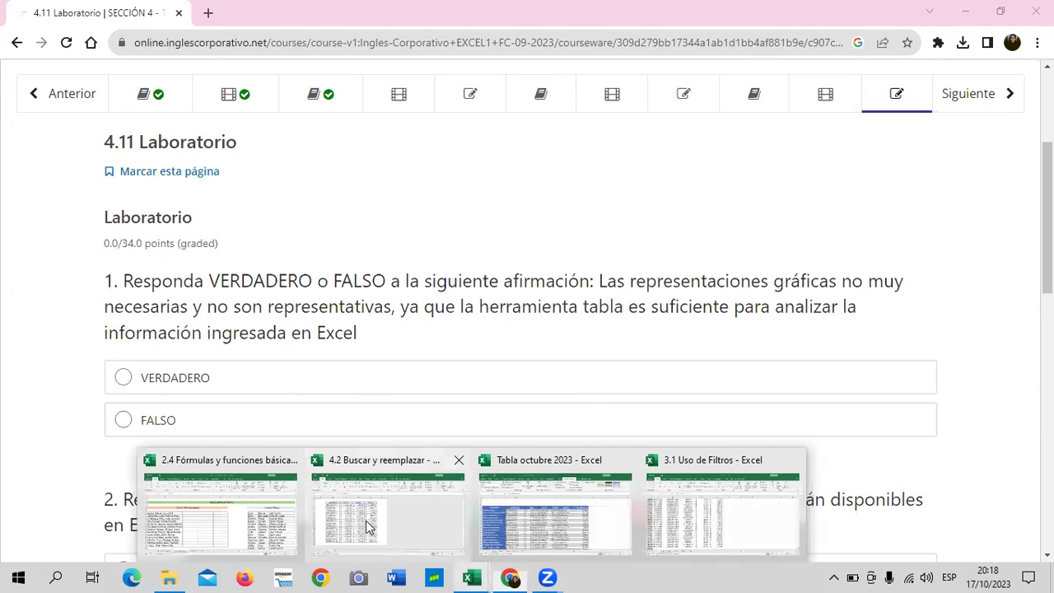
pyautogui.click(369, 527)
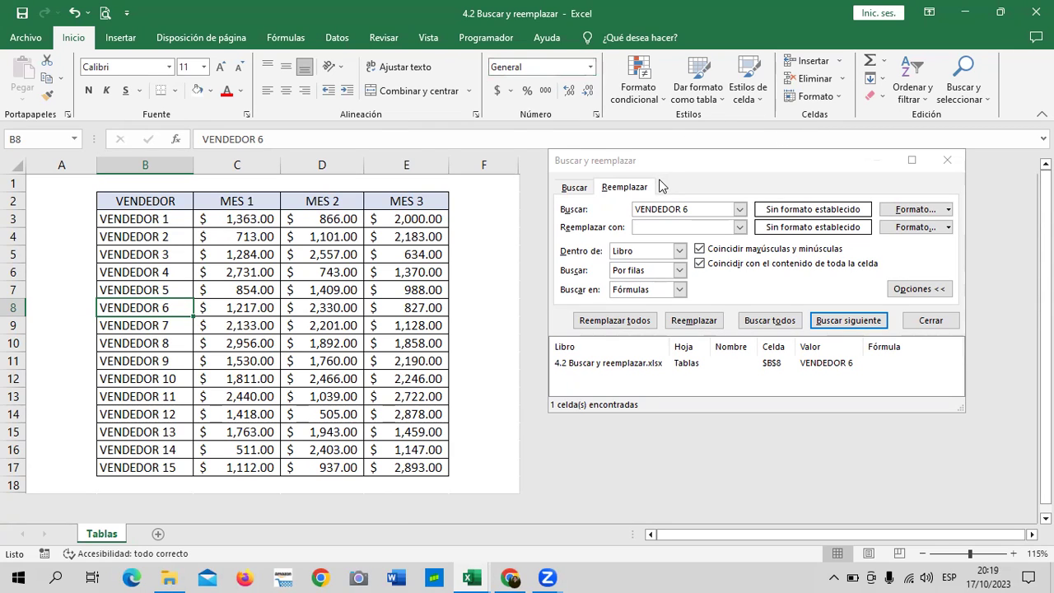
# - Set Dentro de to Hoja, keeping Buscar as Por filas and Buscar en as Fórmulas
pyautogui.moveTo(760, 156); pyautogui.dragTo(759, 161)
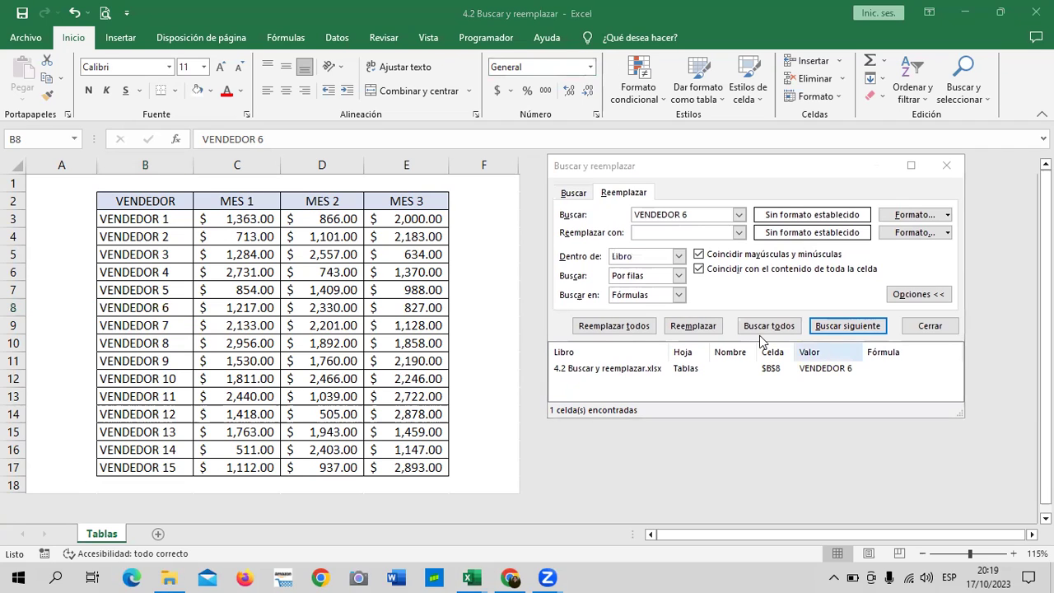
pyautogui.click(680, 256)
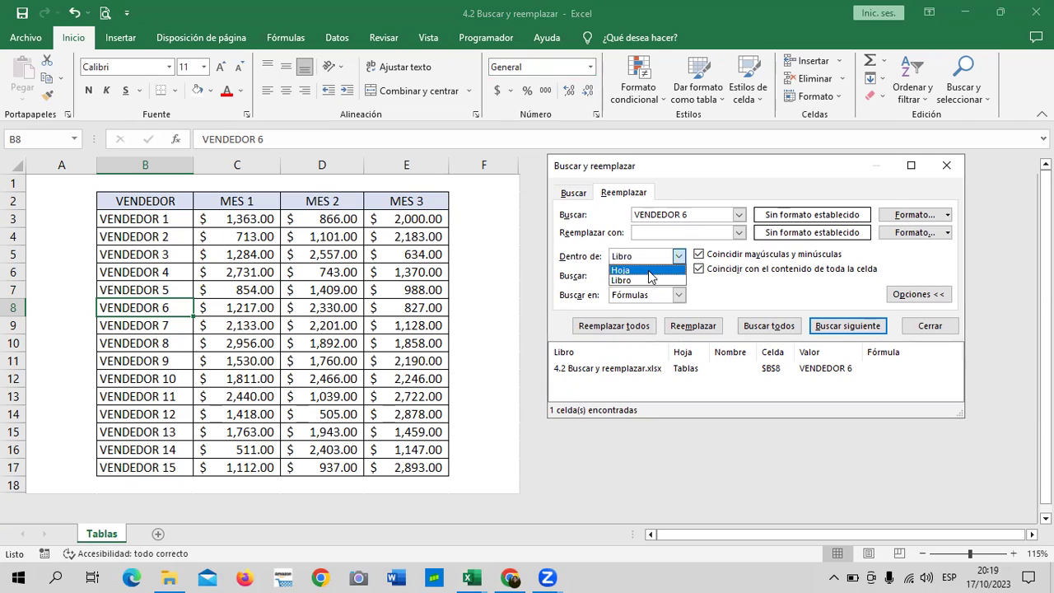
pyautogui.click(649, 271)
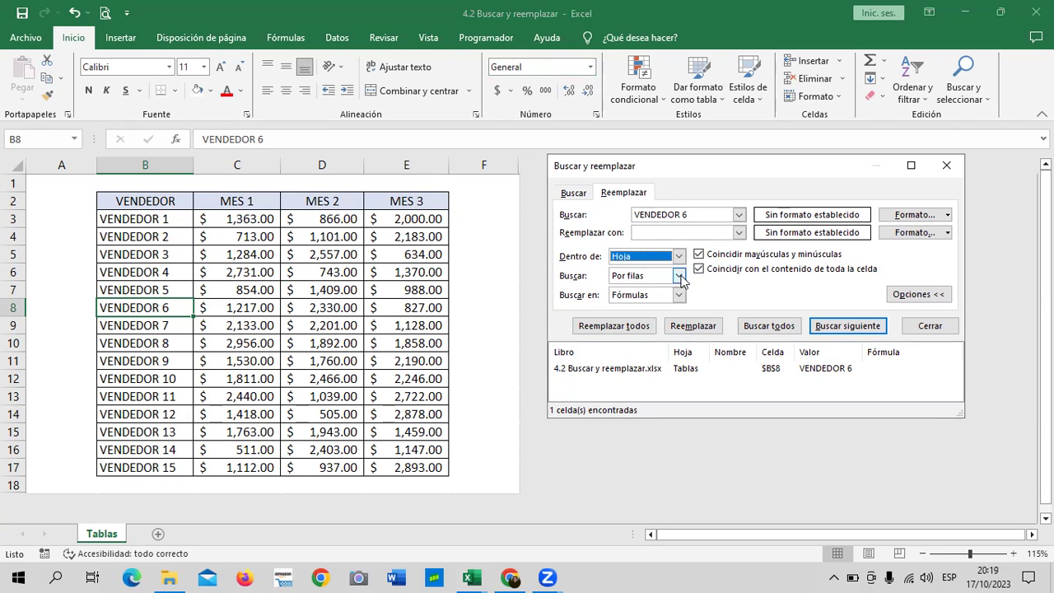
pyautogui.click(679, 276)
pyautogui.click(678, 276)
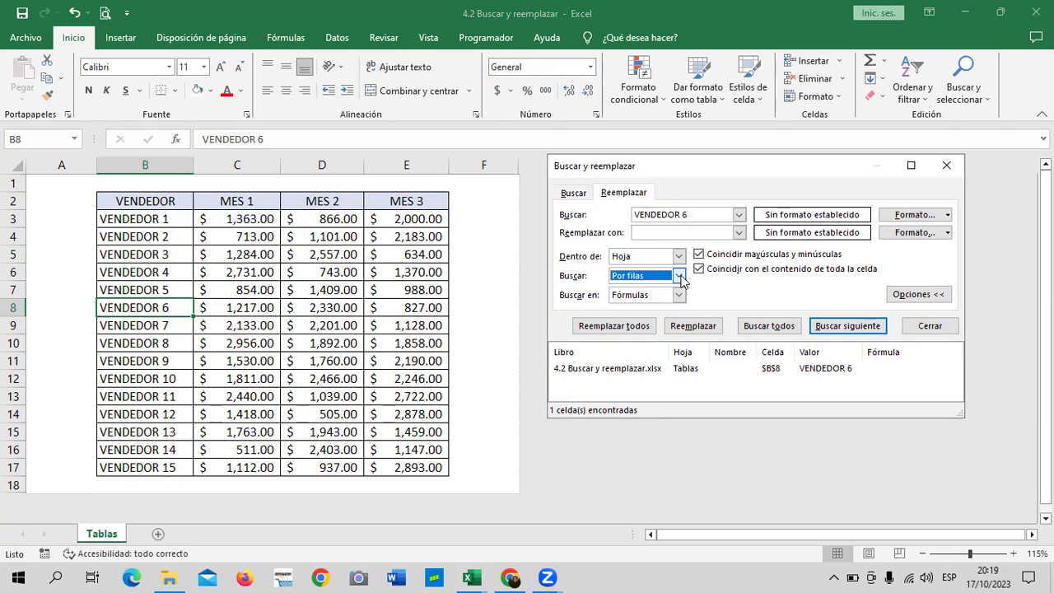
pyautogui.click(679, 295)
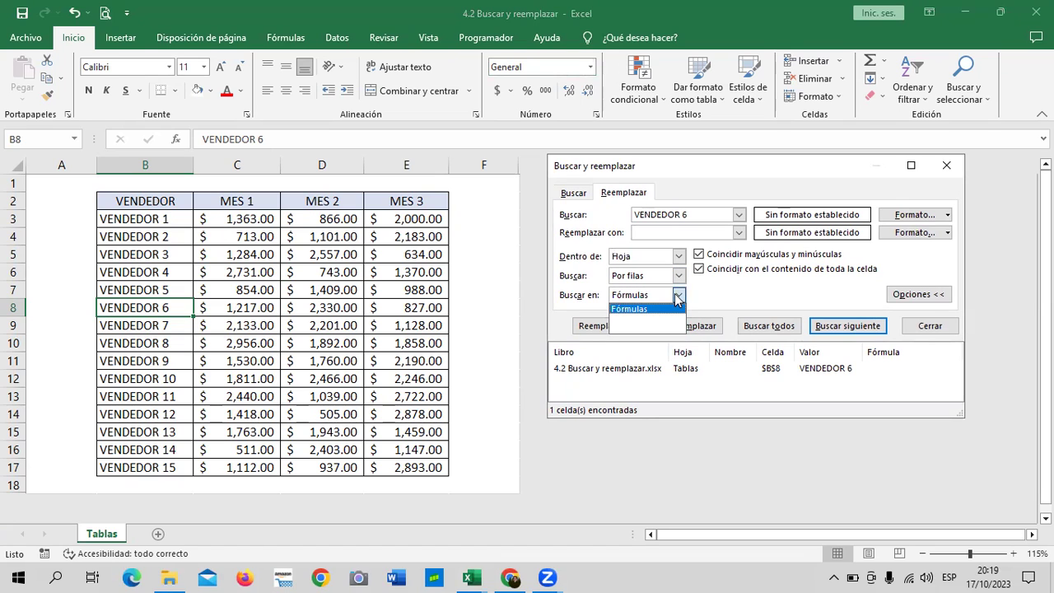
pyautogui.click(677, 297)
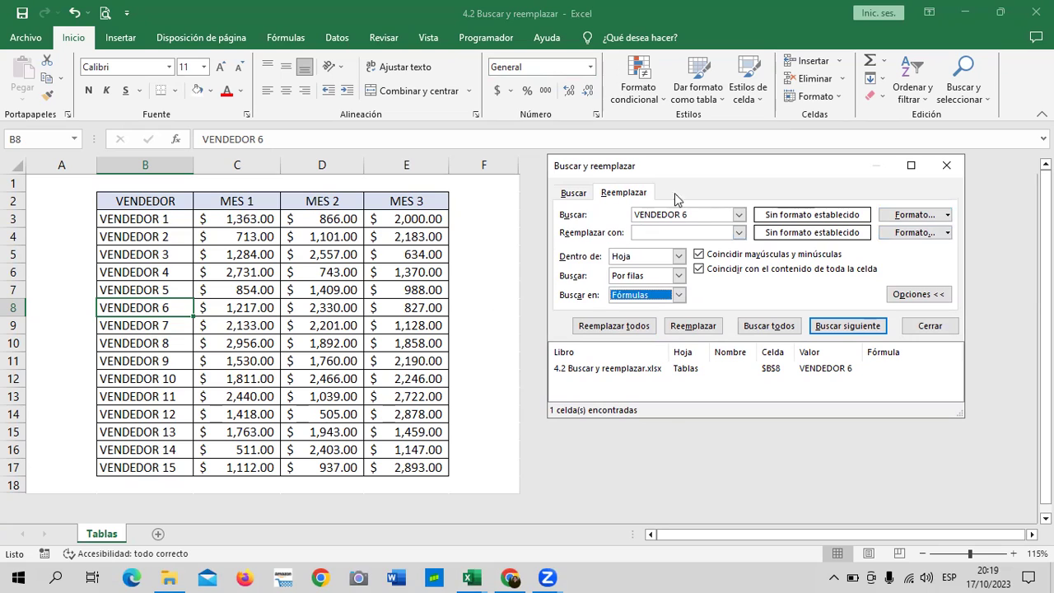
pyautogui.click(704, 213)
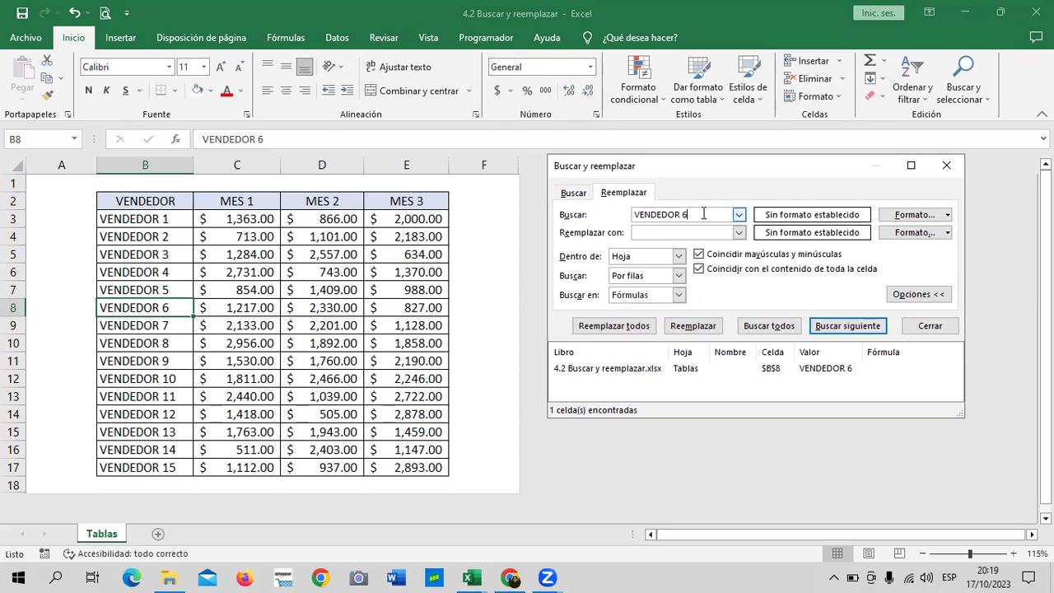
# - Enter the salesperson's full name in capitals as the replacement and replace VENDEDOR 6 in B8
pyautogui.click(699, 233)
pyautogui.press('capslock')
pyautogui.press('capslock')
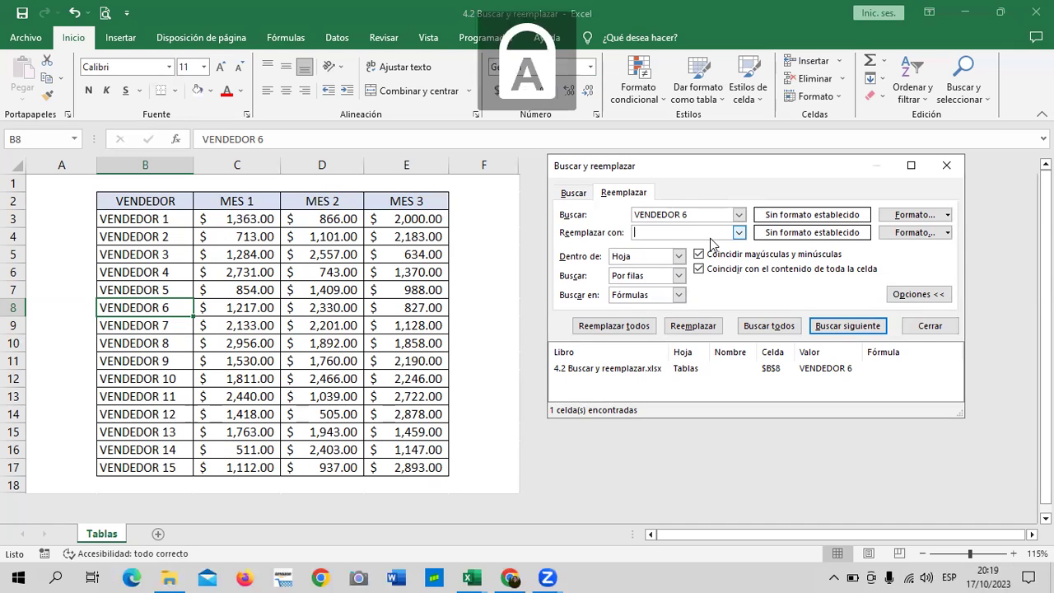
pyautogui.write('LUÍS ')
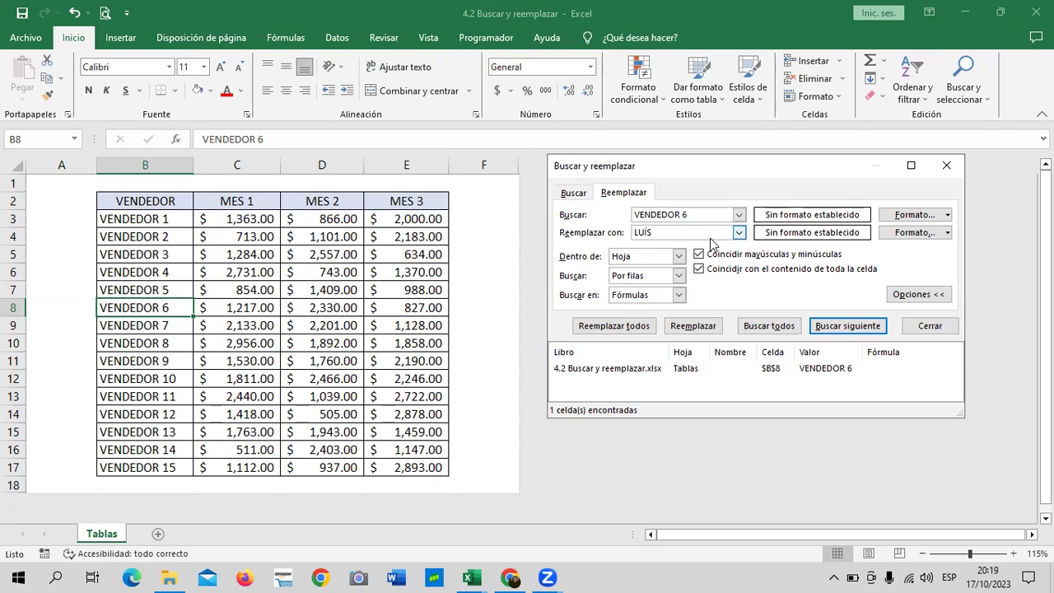
pyautogui.write('AGUILAR')
pyautogui.click(841, 328)
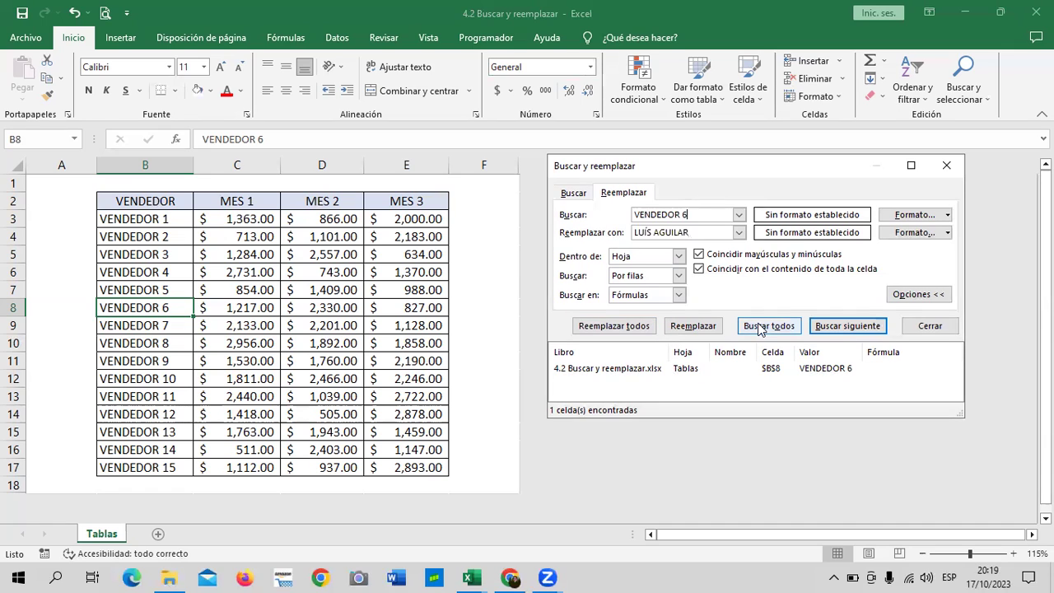
pyautogui.click(698, 328)
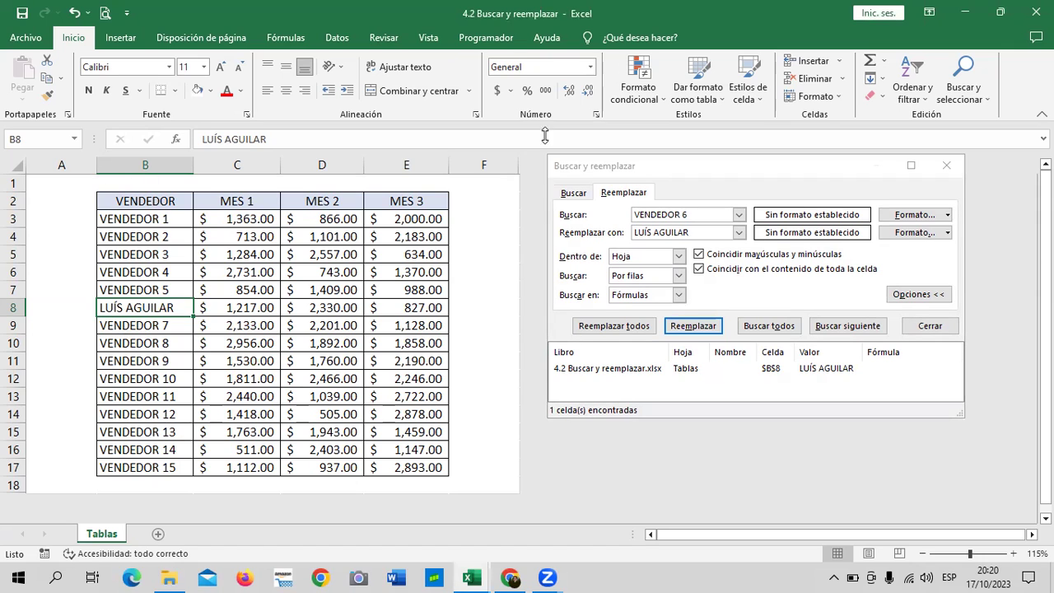
# - Replace the value 2000 with 3000 in cell E3
pyautogui.click(713, 214)
pyautogui.press('BackSpace')
pyautogui.press('BackSpace')
pyautogui.press('BackSpace')
pyautogui.write('2000')
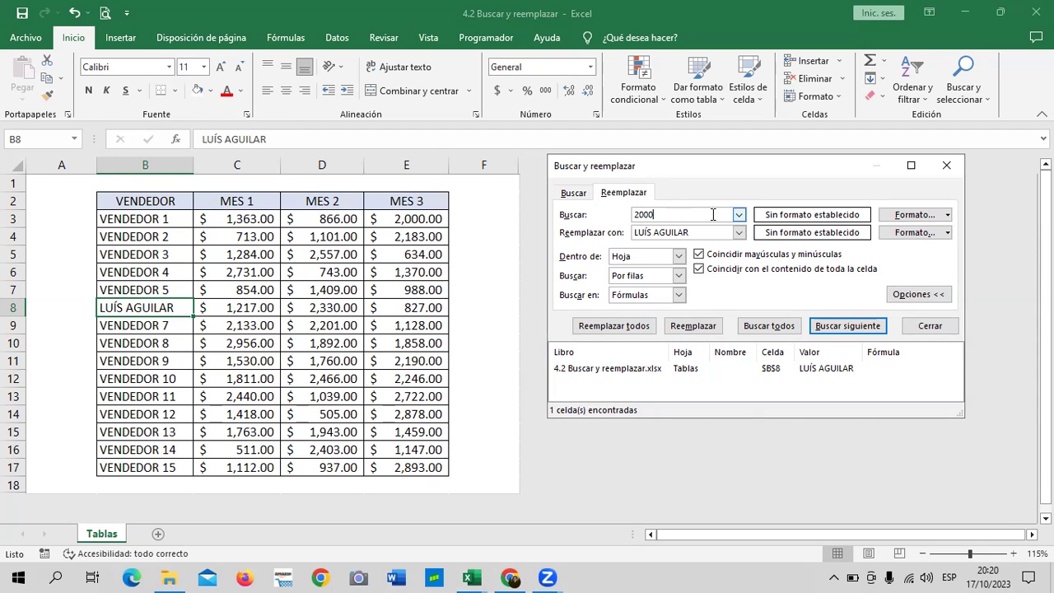
pyautogui.click(701, 234)
pyautogui.press('BackSpace')
pyautogui.press('BackSpace')
pyautogui.press('BackSpace')
pyautogui.press('BackSpace')
pyautogui.press('BackSpace')
pyautogui.press('BackSpace')
pyautogui.press('BackSpace')
pyautogui.write('3000')
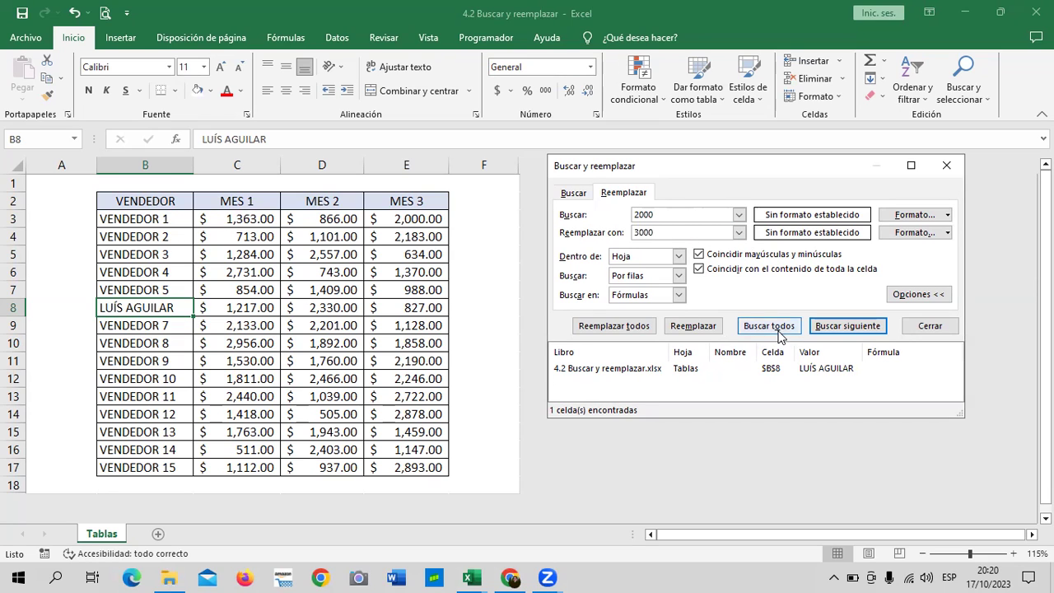
pyautogui.click(779, 333)
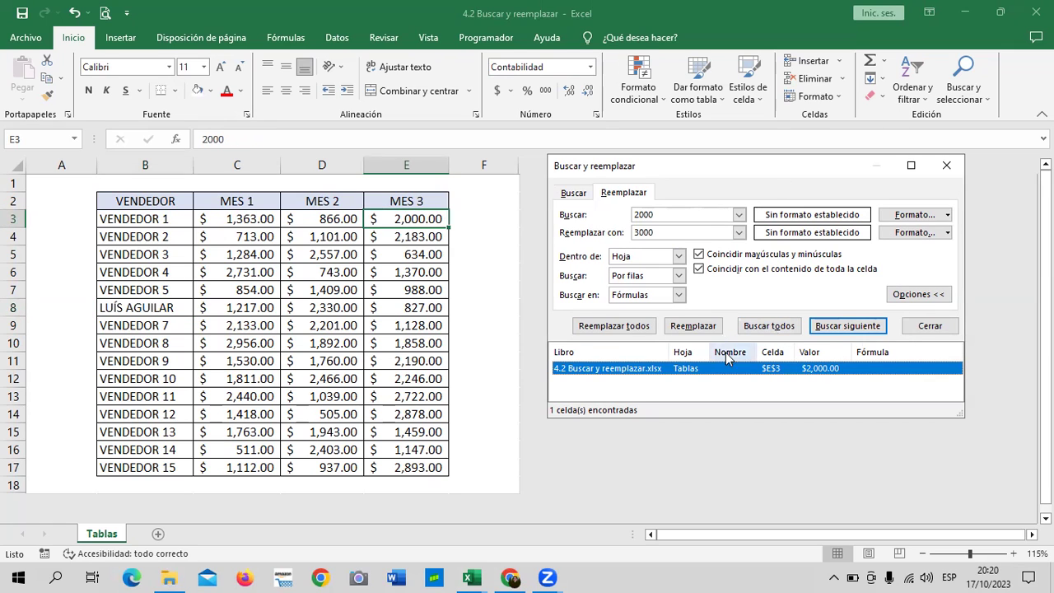
pyautogui.click(693, 326)
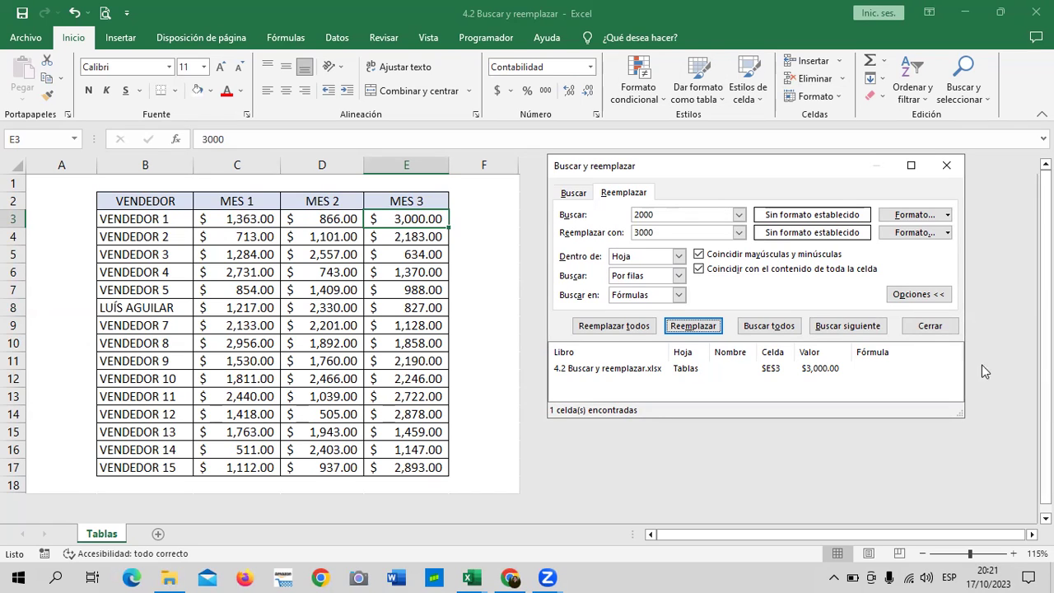
# - Hide the extra search options and close the Buscar y reemplazar dialog
pyautogui.click(919, 295)
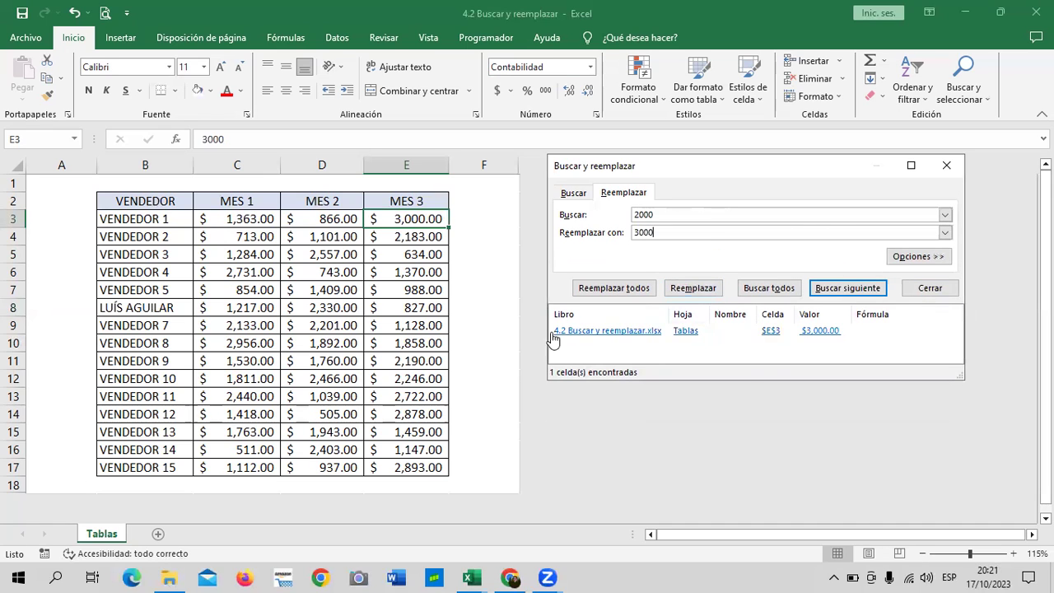
pyautogui.click(911, 257)
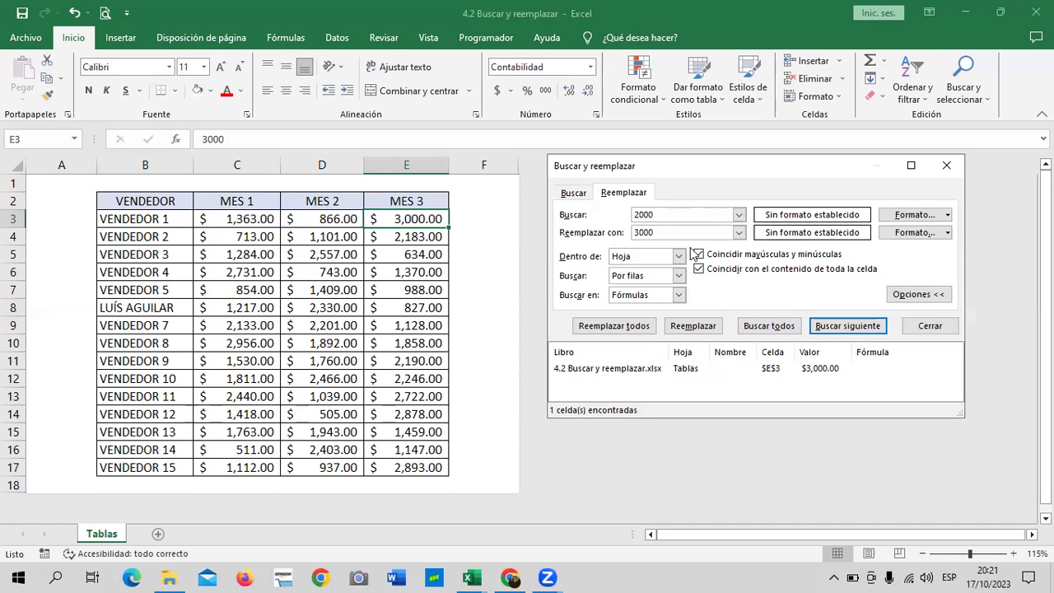
pyautogui.click(944, 296)
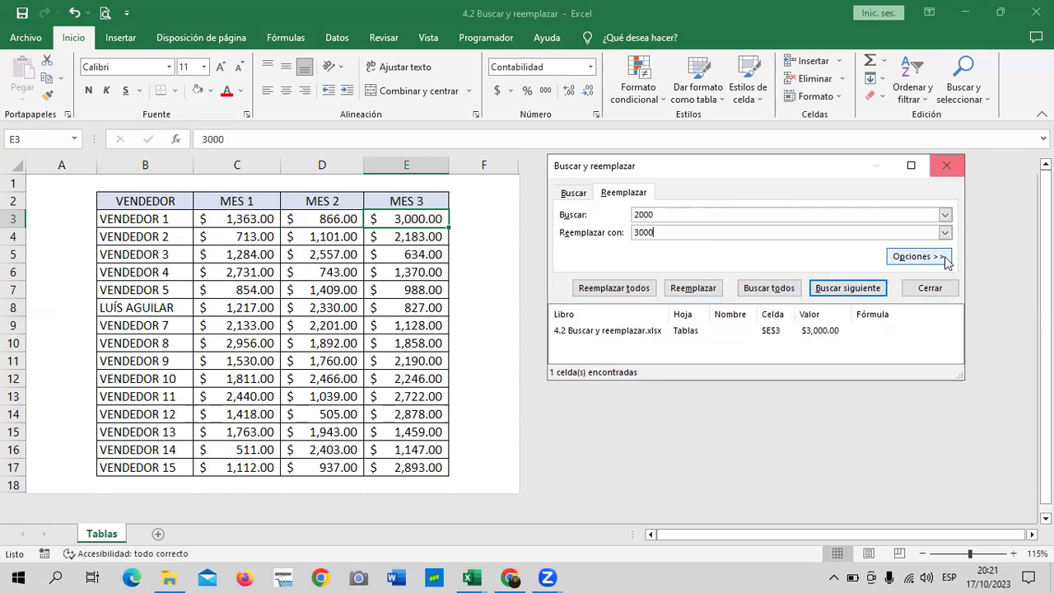
pyautogui.click(937, 288)
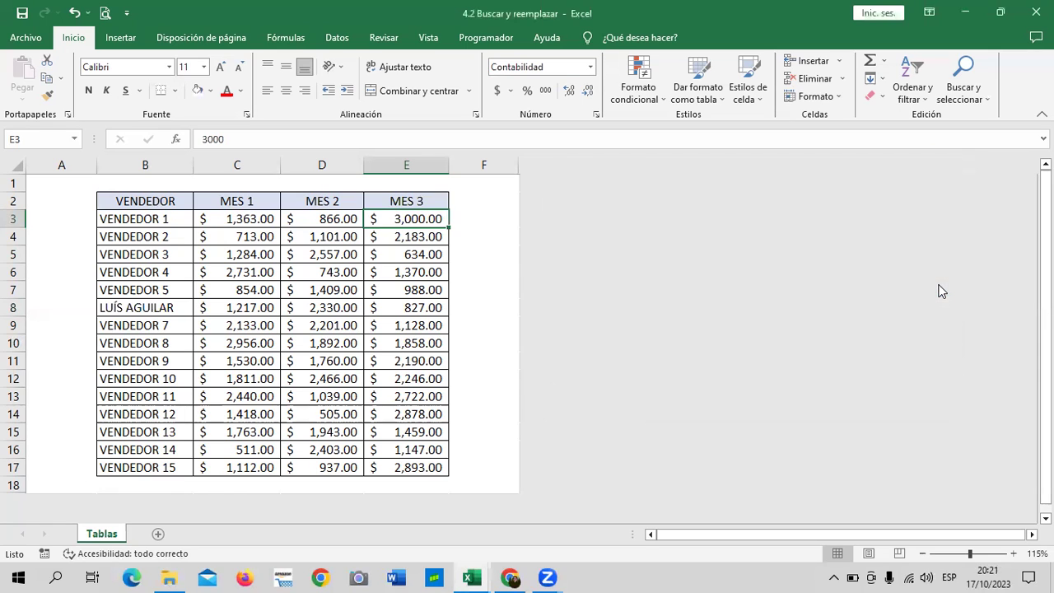
# - Switch to the Uso de Filtros workbook, jump to the top, and select the VENDEDOR header
pyautogui.click(472, 254)
pyautogui.click(473, 381)
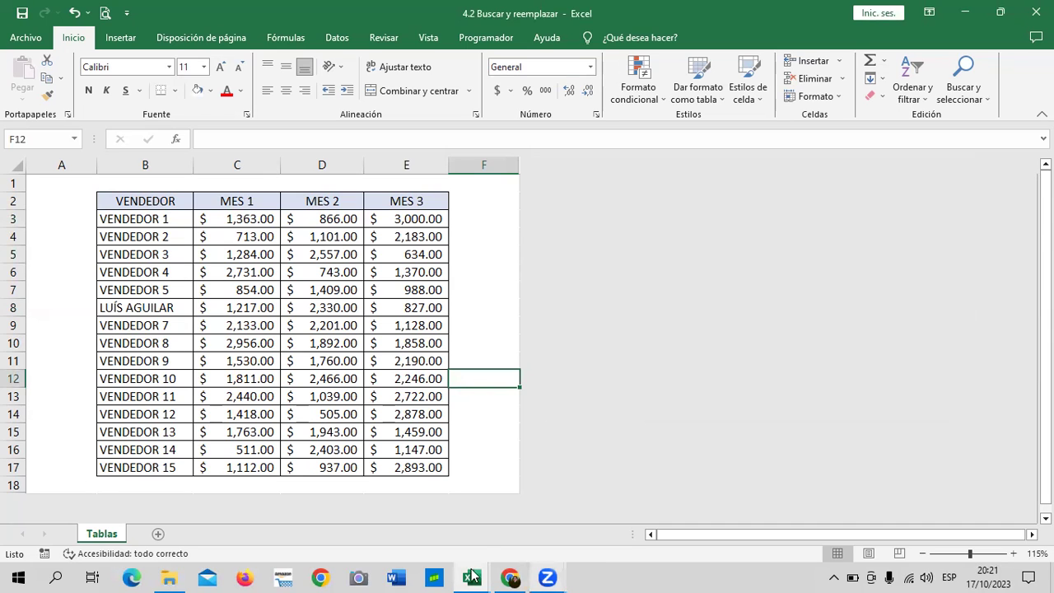
pyautogui.moveTo(473, 577)
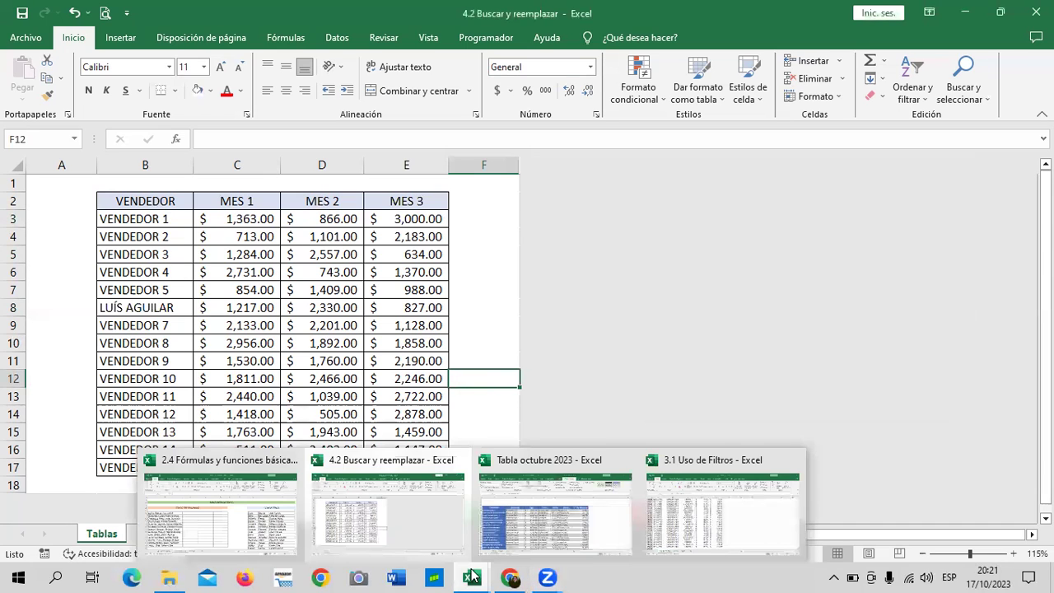
pyautogui.click(758, 520)
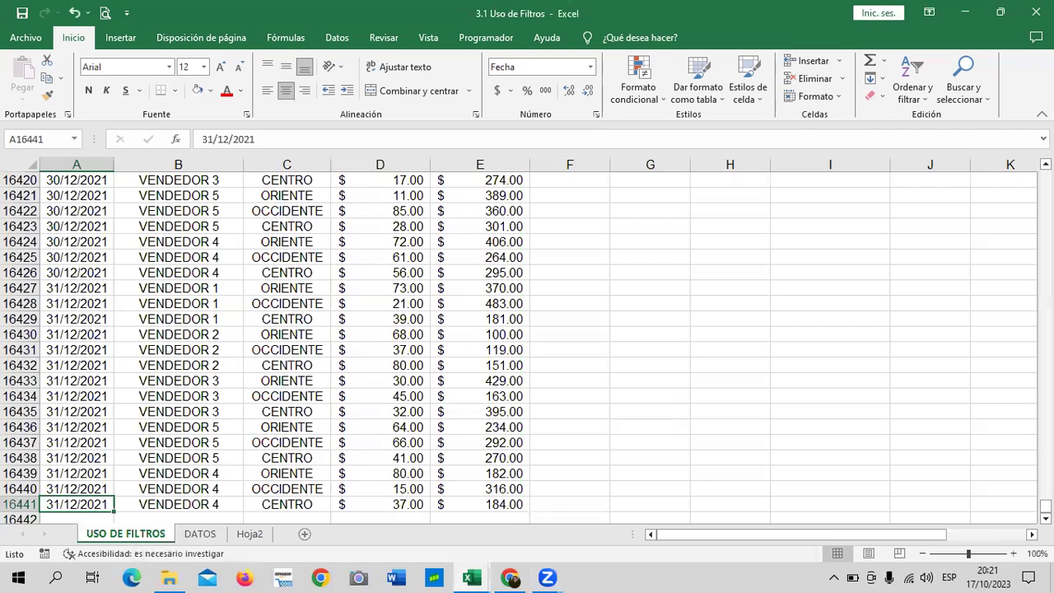
pyautogui.click(280, 338)
pyautogui.scroll(9, 235, 371)
pyautogui.scroll(5, 123, 415)
pyautogui.click(87, 428)
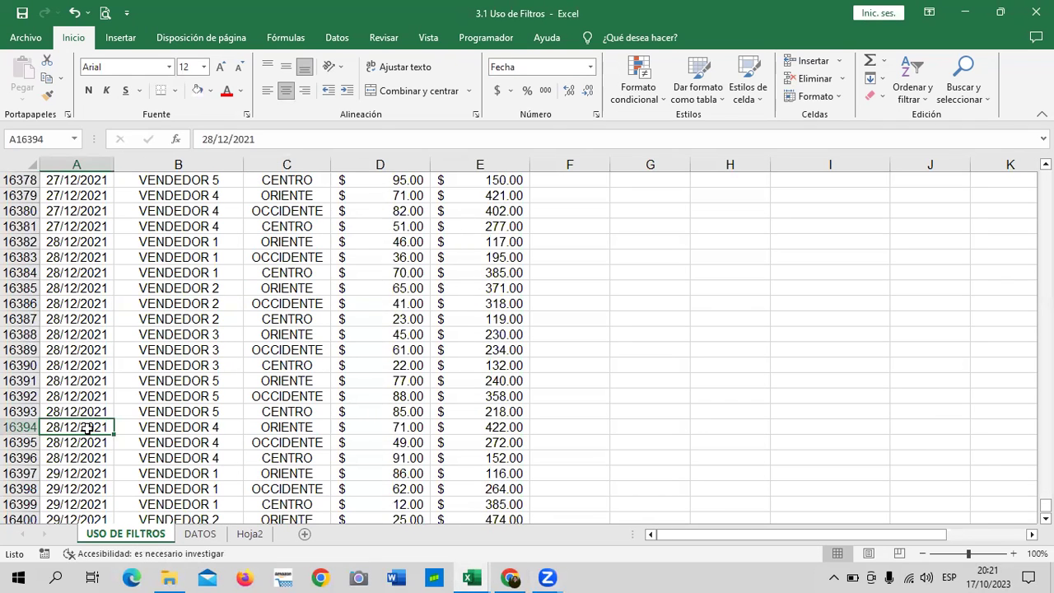
pyautogui.hotkey('ctrl', 'Home')
pyautogui.click(237, 340)
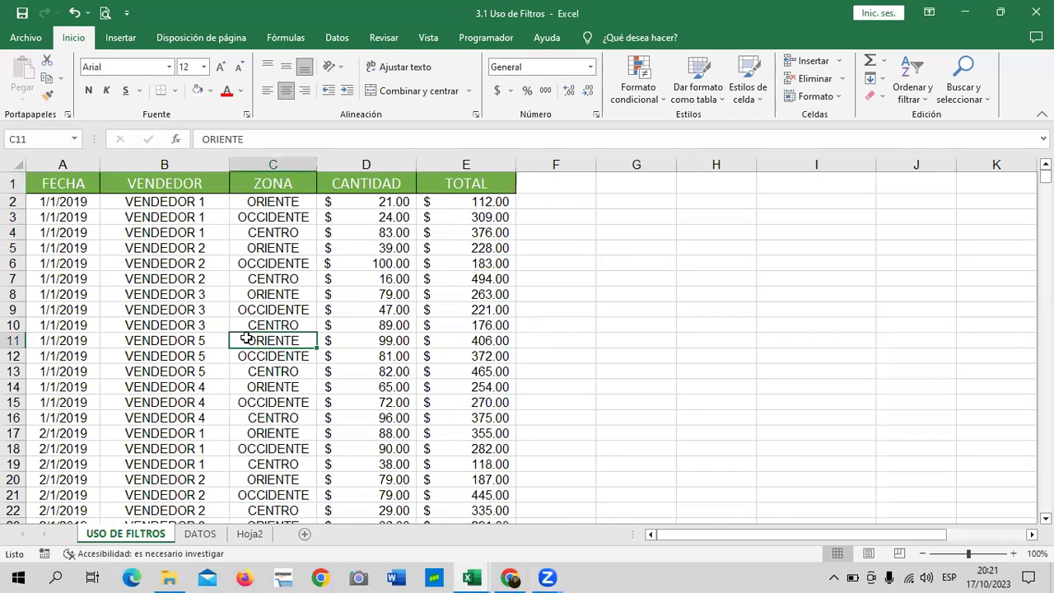
pyautogui.click(197, 188)
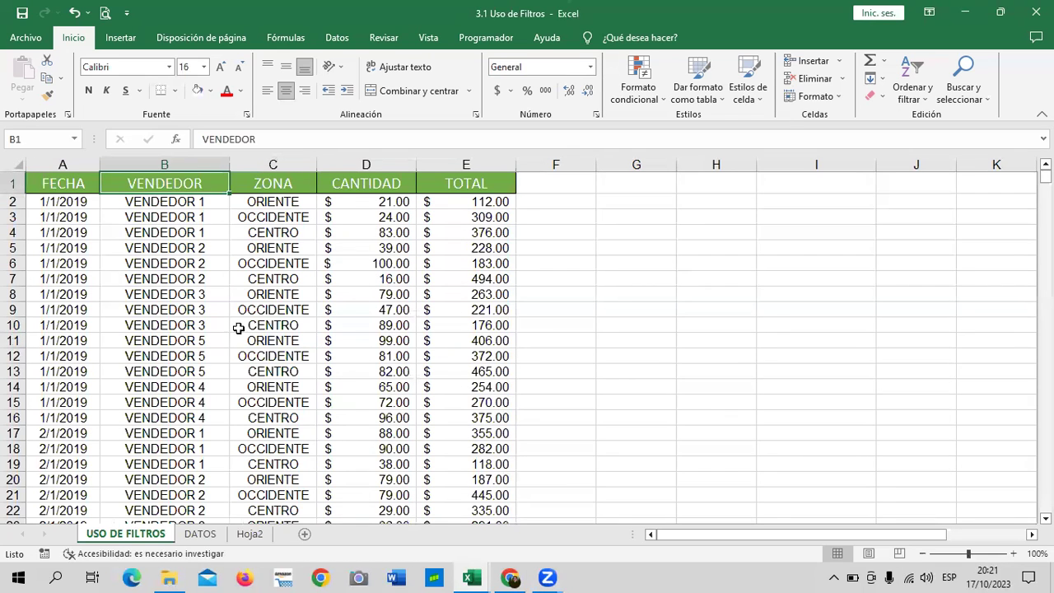
# - Turn on Filtro for the header row, check the VENDEDOR filter list, then select B4:B5
pyautogui.scroll(-5, 231, 346)
pyautogui.scroll(-6, 229, 371)
pyautogui.scroll(11, 188, 228)
pyautogui.click(925, 83)
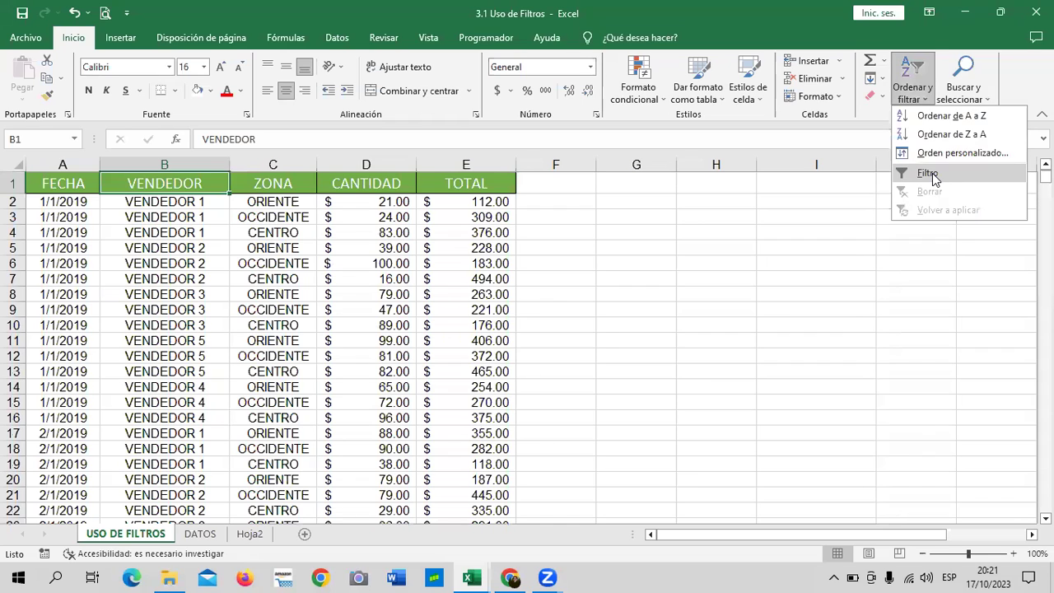
pyautogui.press('Return')
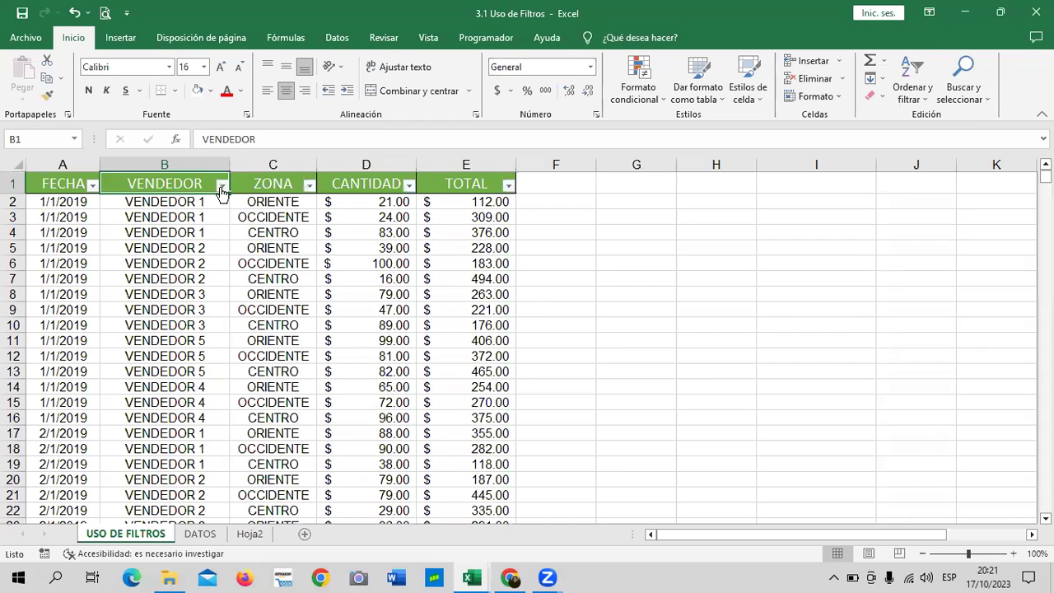
pyautogui.click(223, 185)
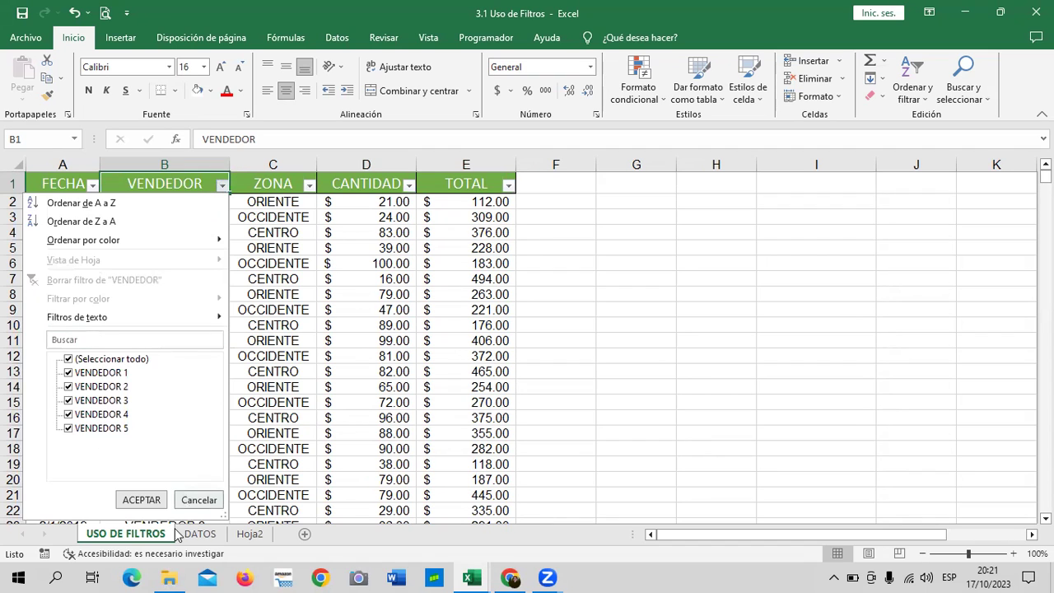
pyautogui.click(141, 500)
pyautogui.click(341, 339)
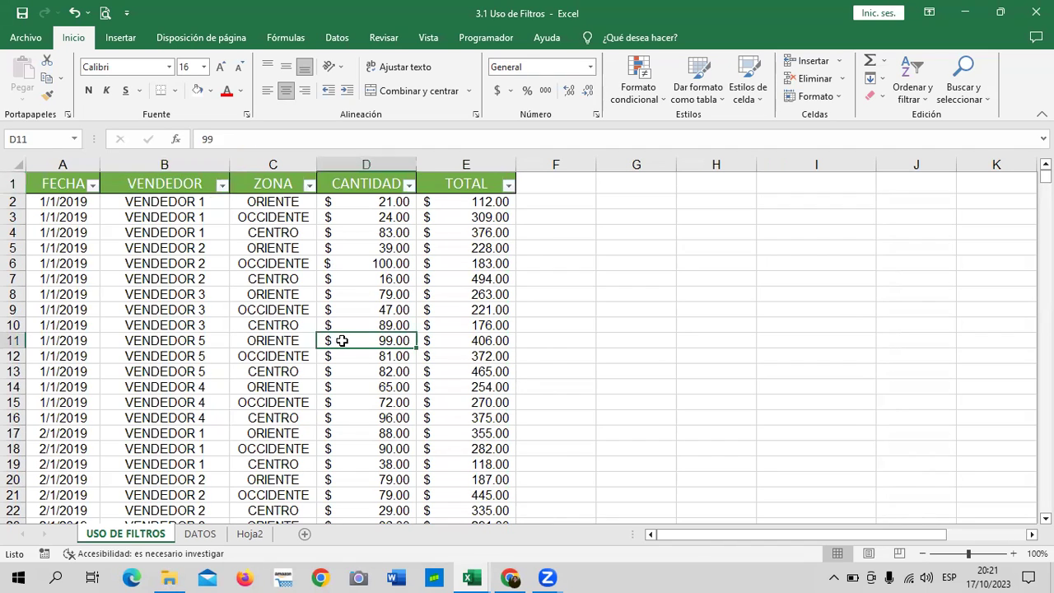
pyautogui.moveTo(191, 245); pyautogui.dragTo(204, 238)
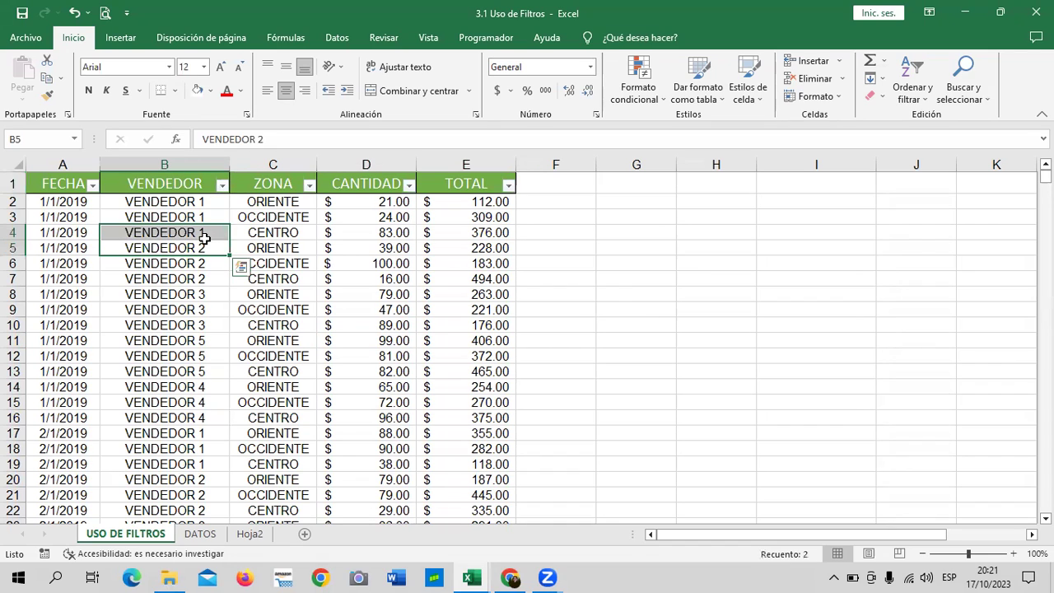
# - Open the Reemplazar dialog from Buscar y seleccionar with its extra Opciones expanded
pyautogui.click(965, 76)
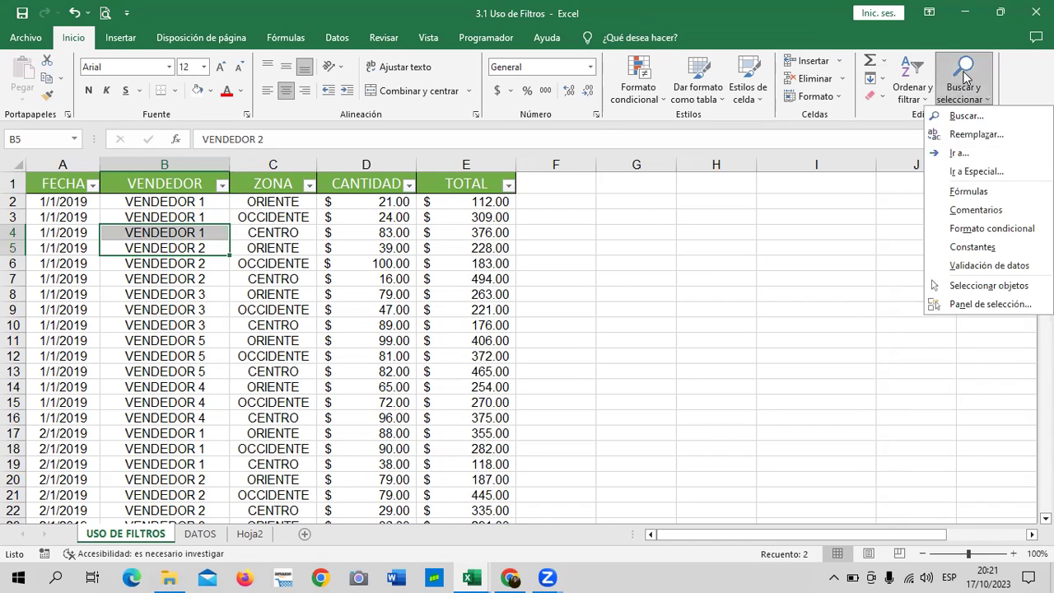
pyautogui.click(952, 136)
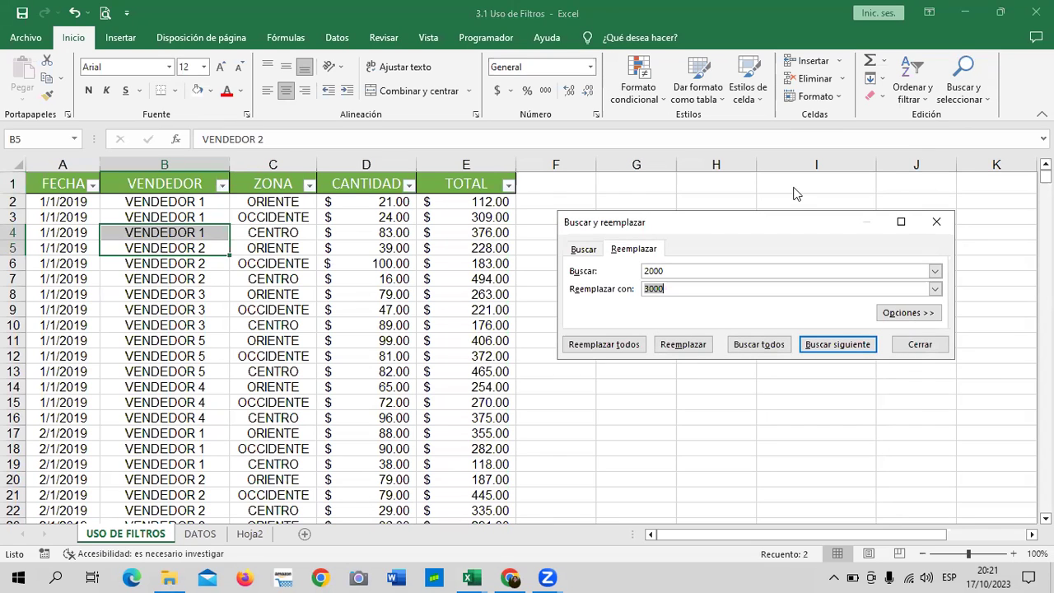
pyautogui.click(657, 213)
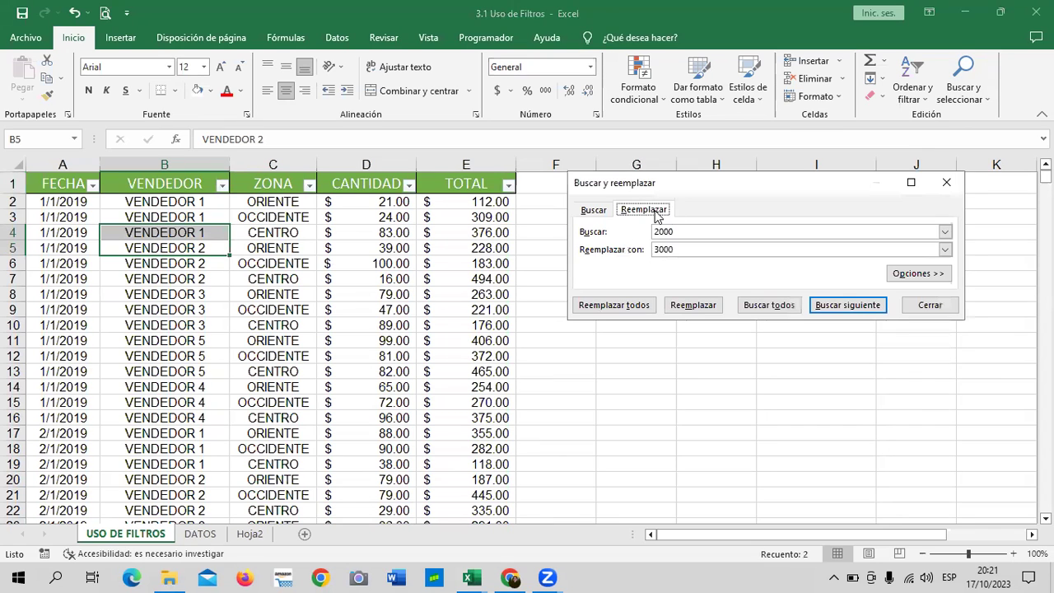
pyautogui.click(927, 274)
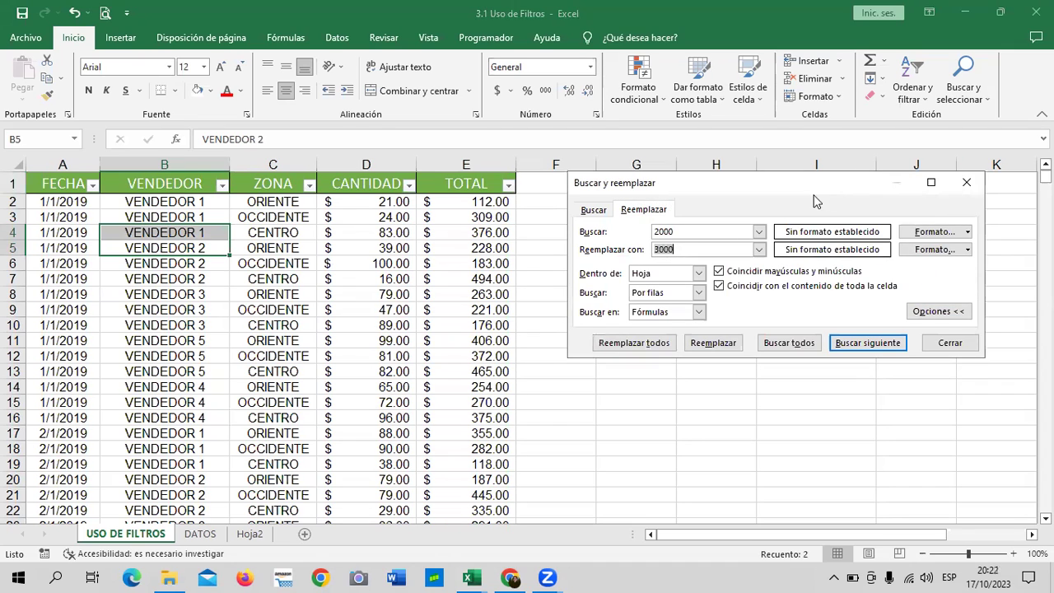
pyautogui.moveTo(815, 200); pyautogui.dragTo(810, 220)
pyautogui.press('End')
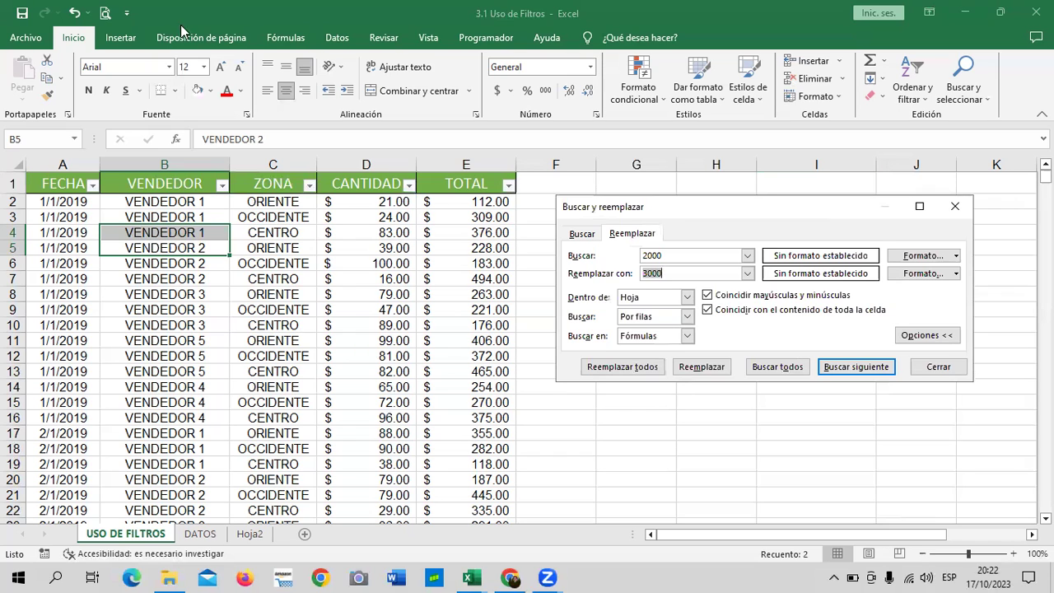
# - Set Buscar to VENDEDOR 1 and Reemplazar con to the salesperson's full name, then find the next match
pyautogui.click(183, 295)
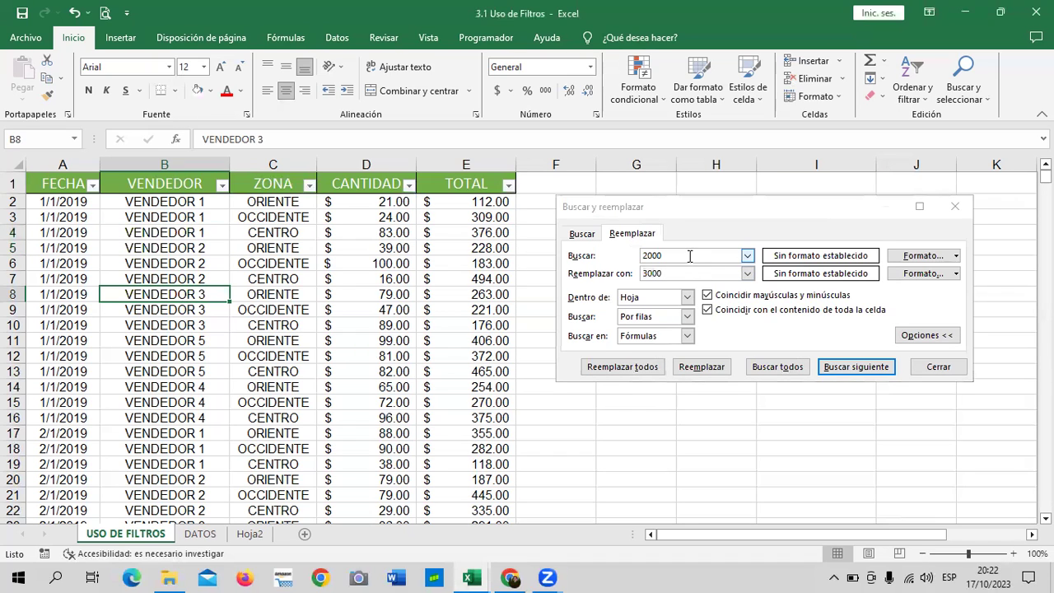
pyautogui.doubleClick(644, 257)
pyautogui.write('VENDEDOR ')
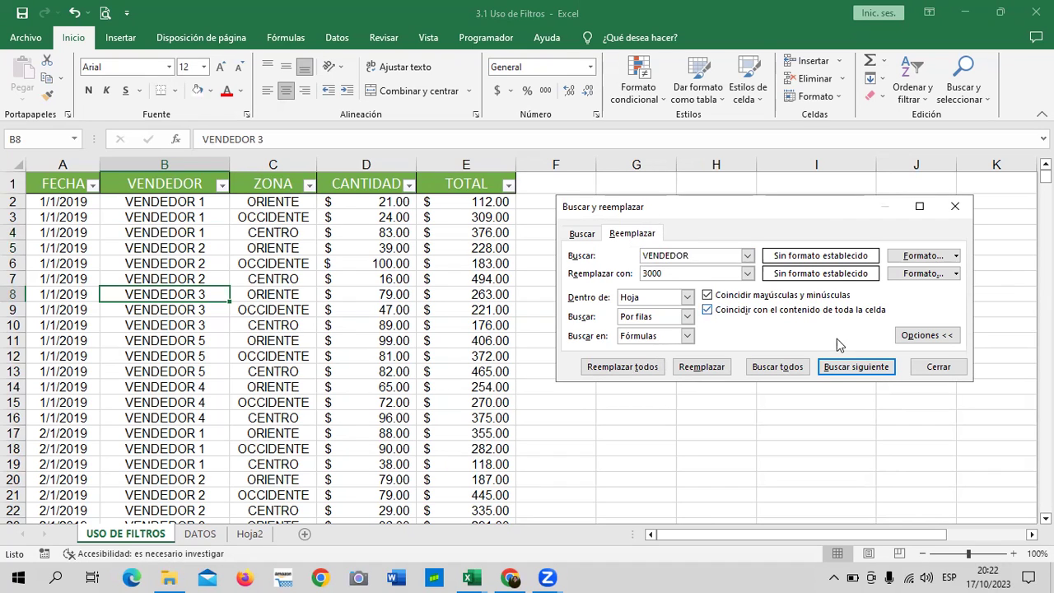
pyautogui.write('1')
pyautogui.press('BackSpace')
pyautogui.press('BackSpace')
pyautogui.press('BackSpace')
pyautogui.press('BackSpace')
pyautogui.write('LUIS AGUILAR')
pyautogui.click(667, 275)
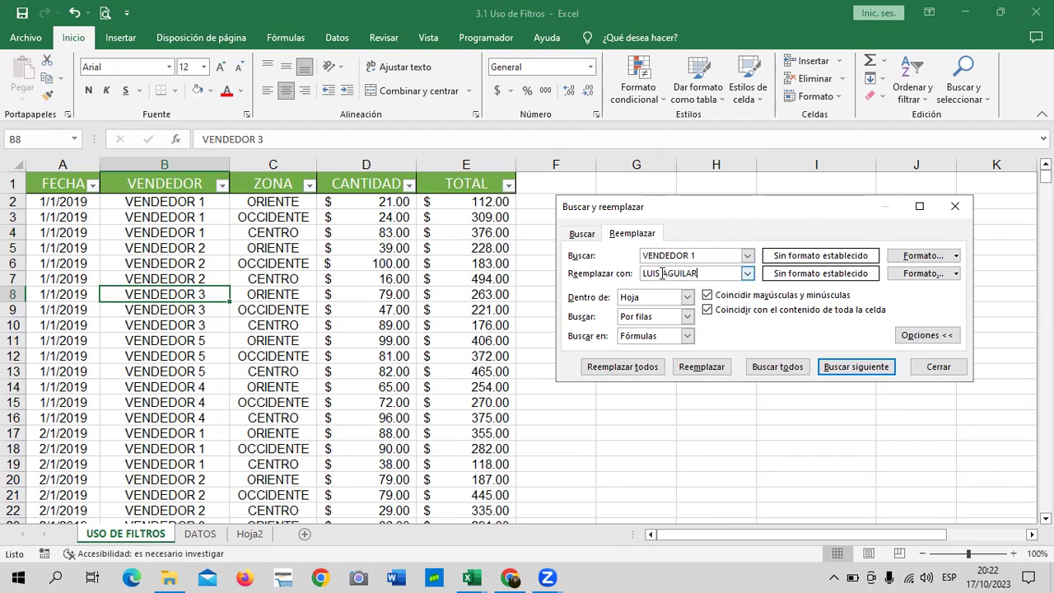
pyautogui.write('ENRIQUE')
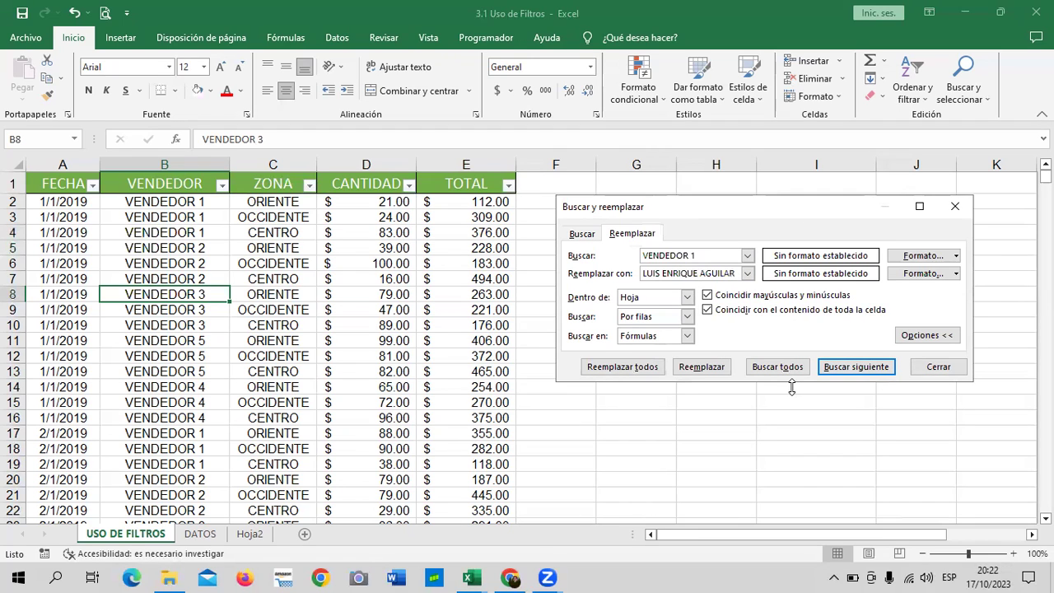
pyautogui.click(862, 372)
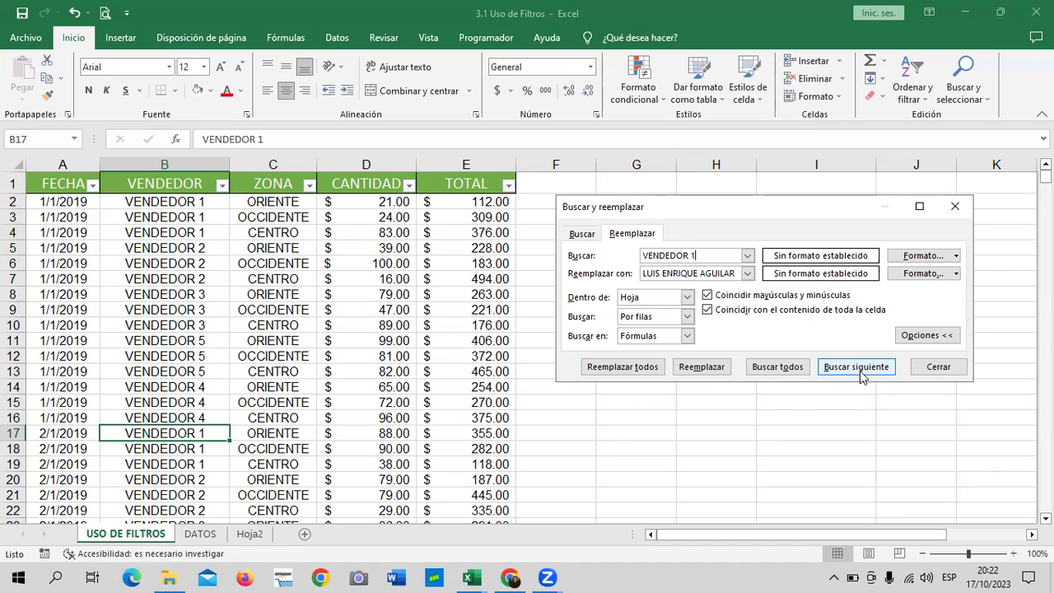
# - List all VENDEDOR 1 matches, replace a dozen one by one, then Reemplazar todos for 3276 replacements
pyautogui.click(781, 369)
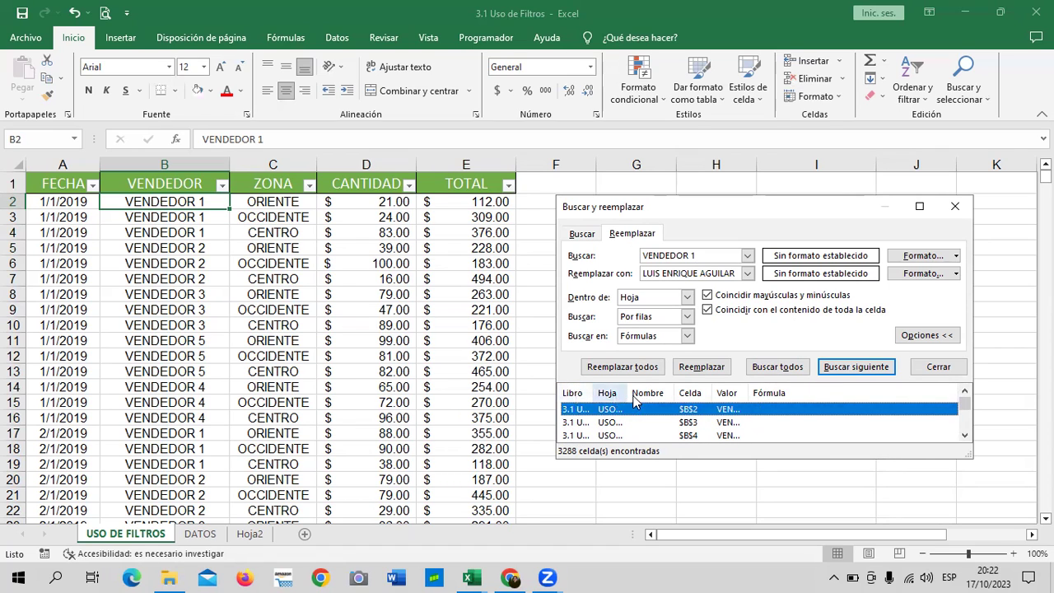
pyautogui.moveTo(964, 404); pyautogui.dragTo(963, 395)
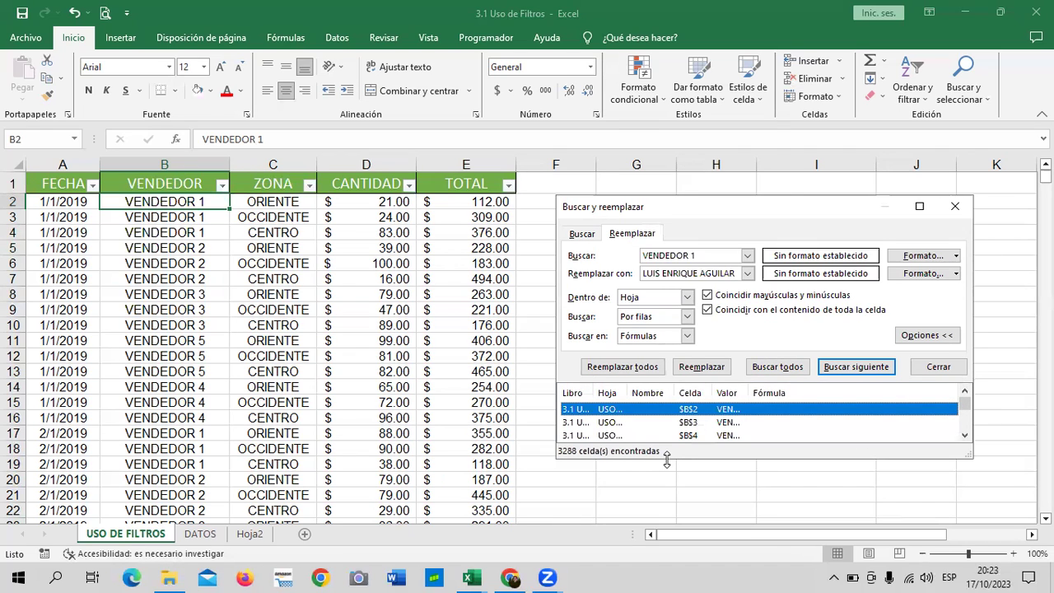
pyautogui.click(713, 369)
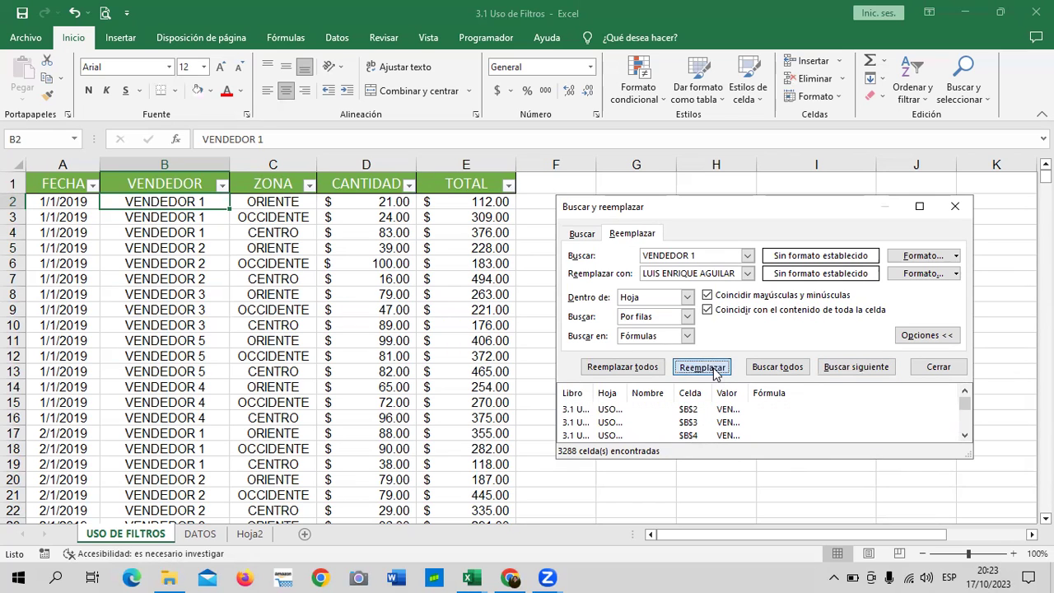
pyautogui.click(714, 369)
pyautogui.click(713, 369)
pyautogui.click(713, 369)
pyautogui.click(713, 369)
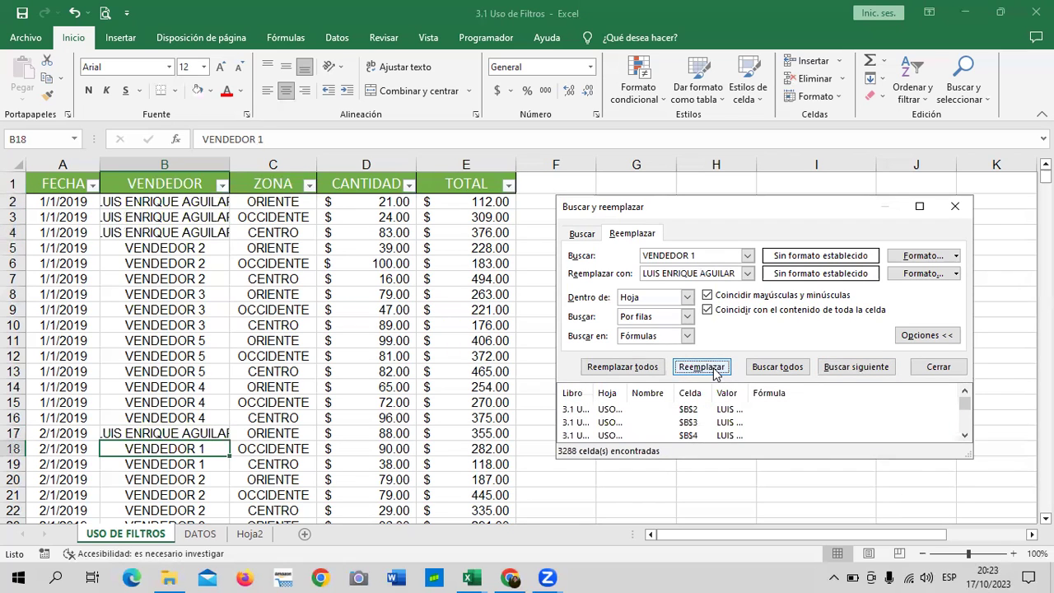
pyautogui.click(714, 369)
pyautogui.click(713, 369)
pyautogui.click(713, 369)
pyautogui.click(714, 369)
pyautogui.click(713, 369)
pyautogui.click(713, 369)
pyautogui.click(713, 369)
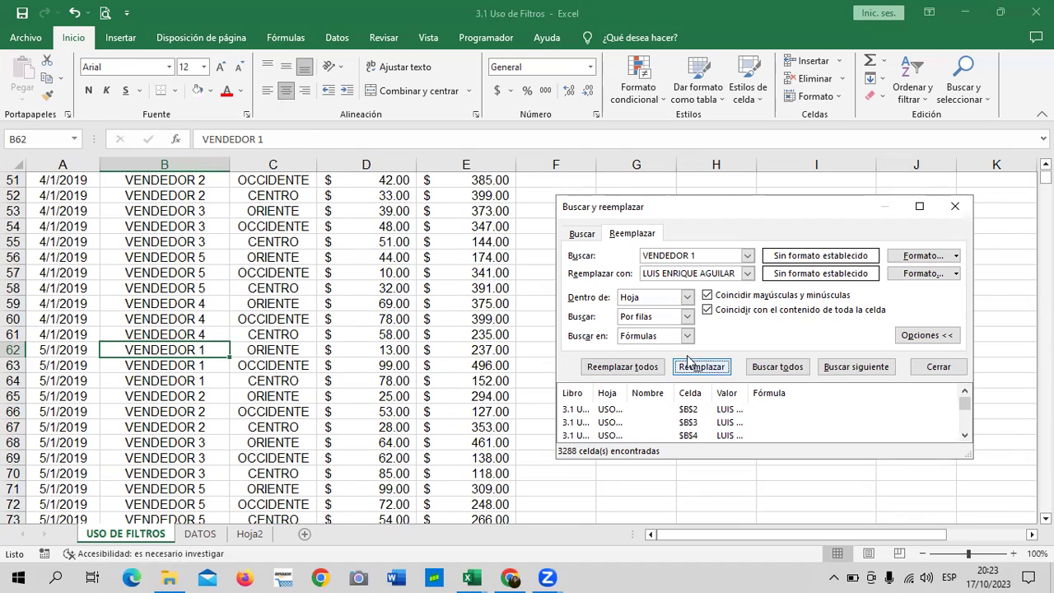
pyautogui.click(637, 370)
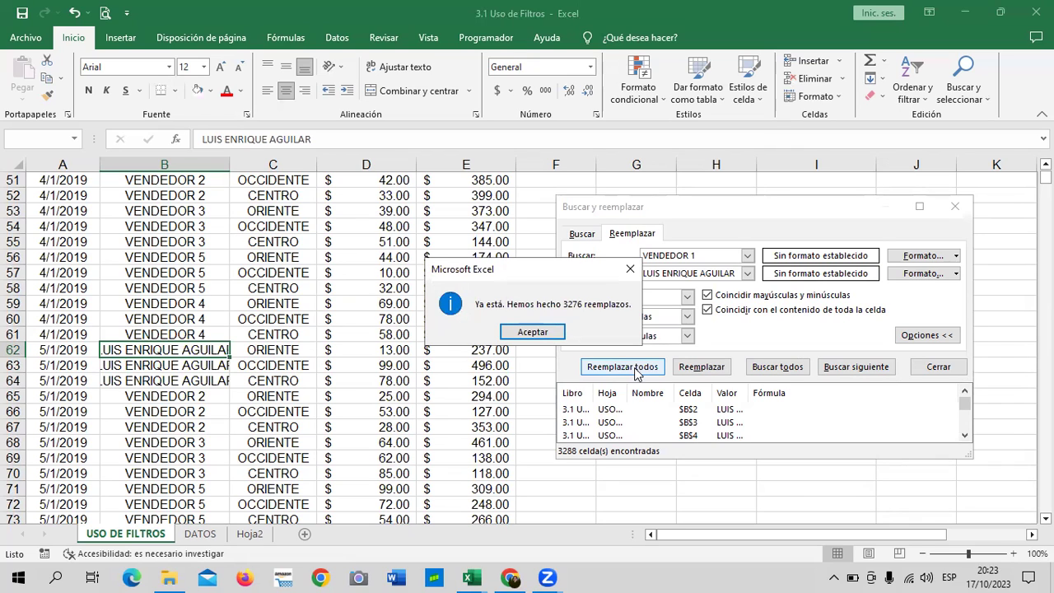
# - Dismiss the 3276-replacements message, close the dialog, and autofit column B to the full names
pyautogui.click(552, 329)
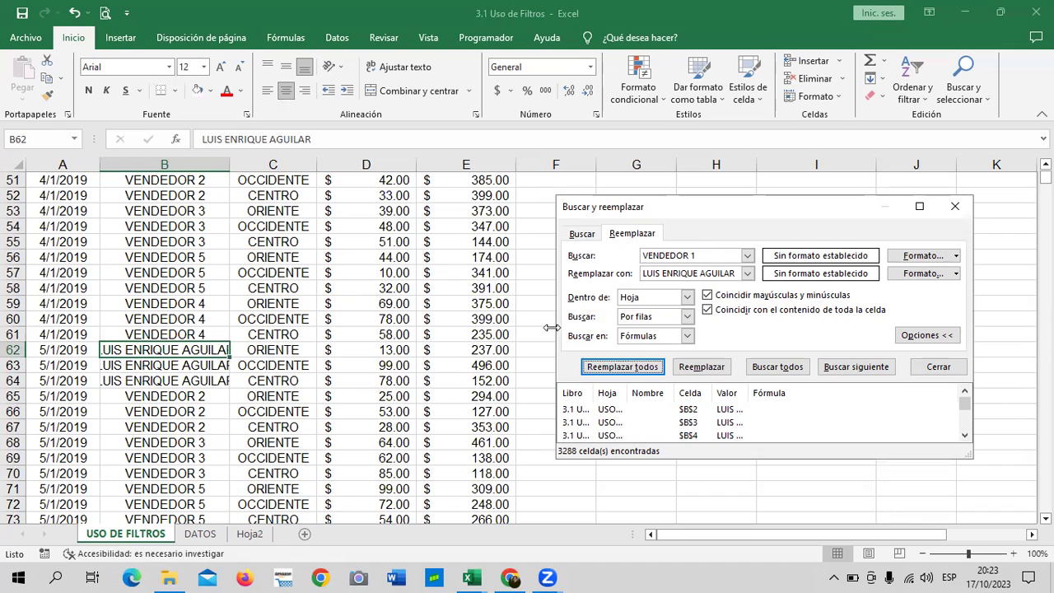
pyautogui.click(955, 206)
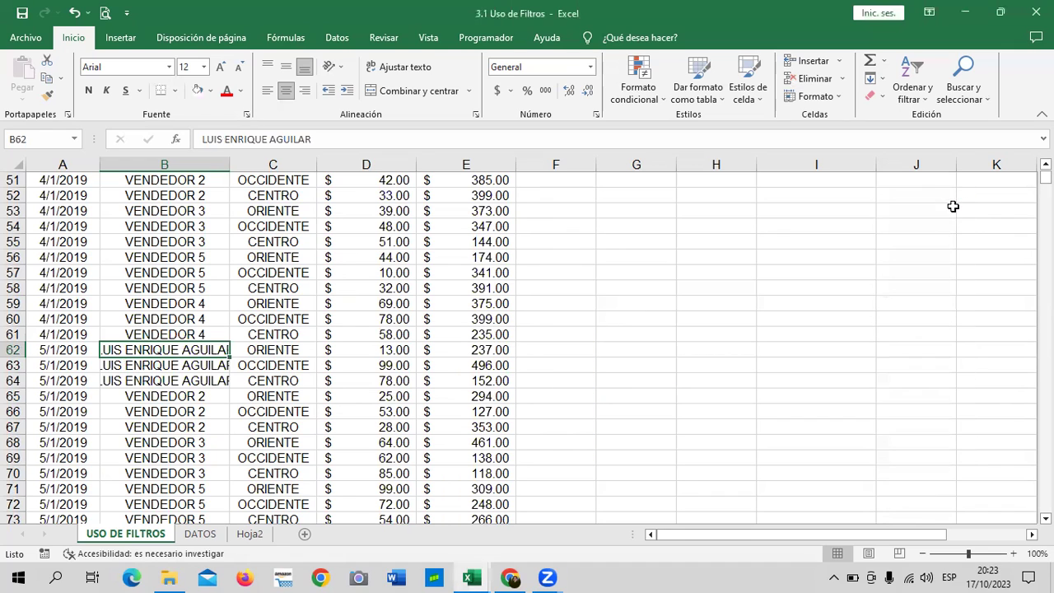
pyautogui.click(775, 266)
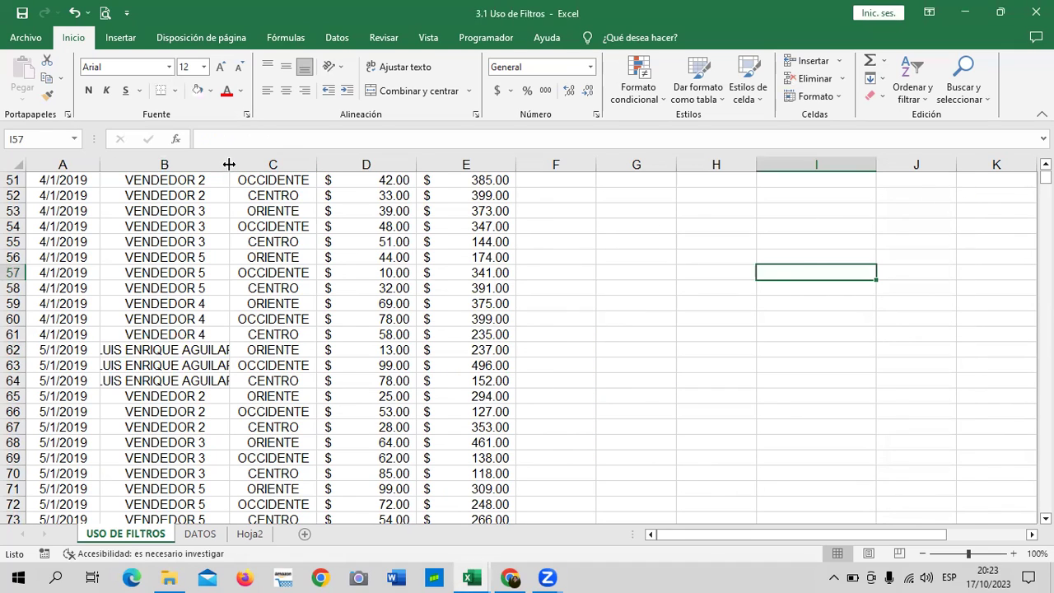
pyautogui.doubleClick(229, 165)
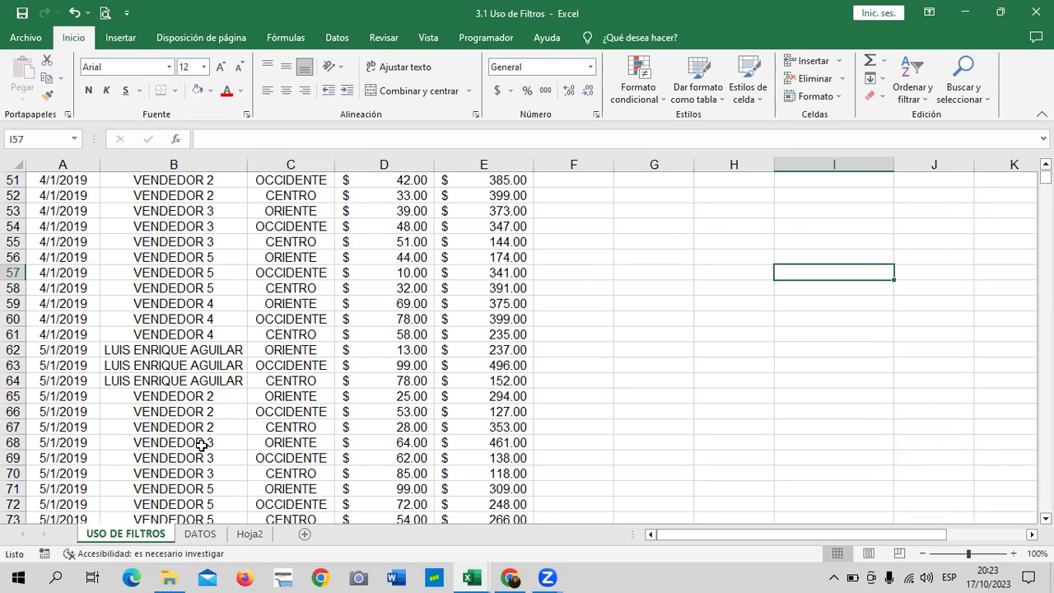
pyautogui.scroll(-3, 203, 438)
pyautogui.scroll(-1, 202, 435)
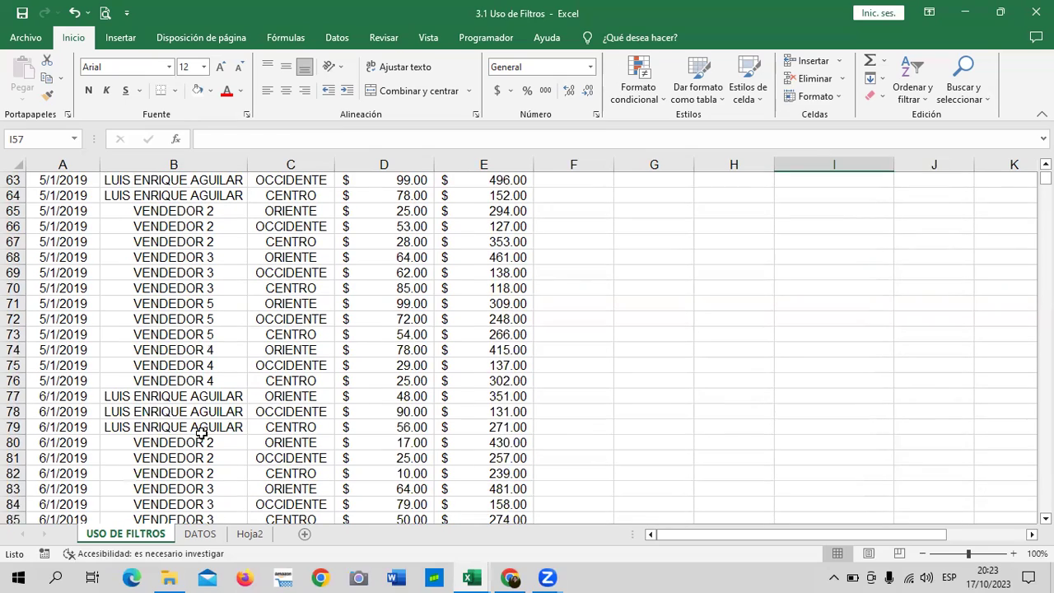
pyautogui.scroll(-6, 202, 434)
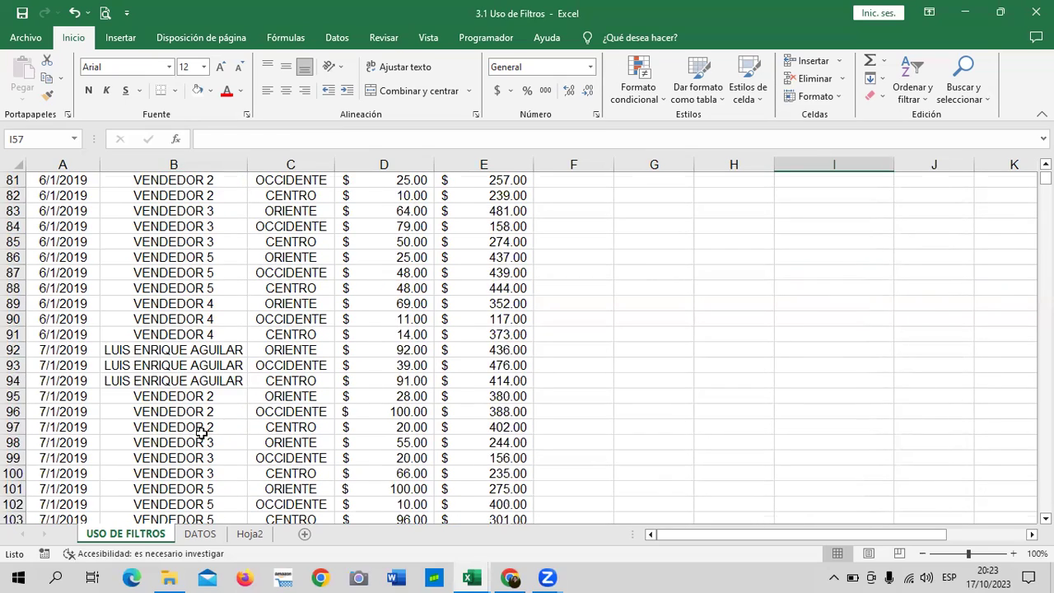
pyautogui.scroll(-12, 202, 434)
pyautogui.scroll(-5, 202, 434)
pyautogui.scroll(-5, 201, 434)
pyautogui.scroll(12, 202, 434)
pyautogui.scroll(5, 202, 434)
pyautogui.scroll(13, 202, 434)
pyautogui.scroll(5, 202, 434)
pyautogui.scroll(13, 202, 434)
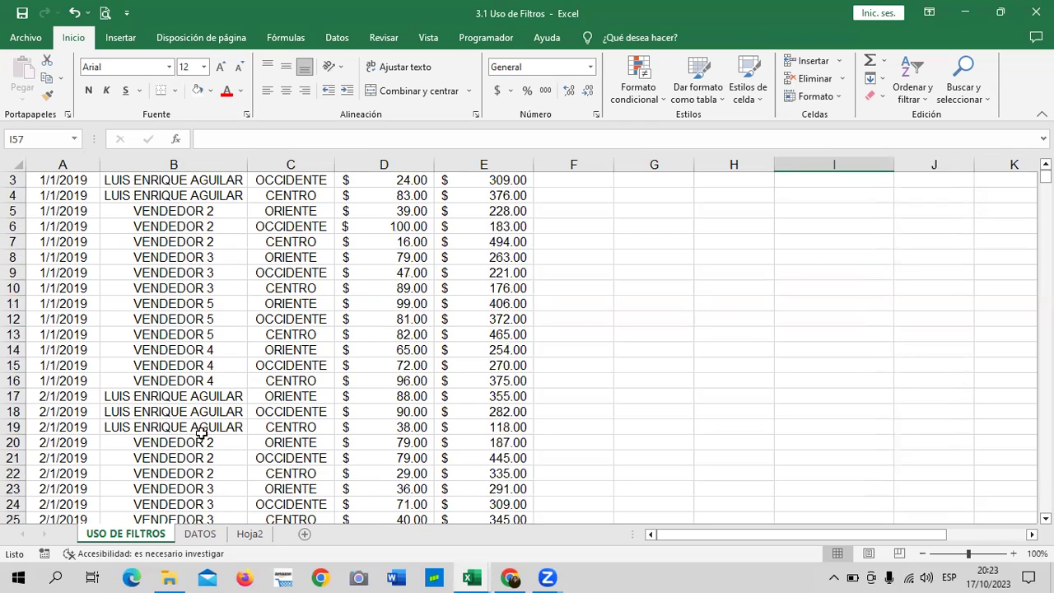
pyautogui.scroll(1, 201, 435)
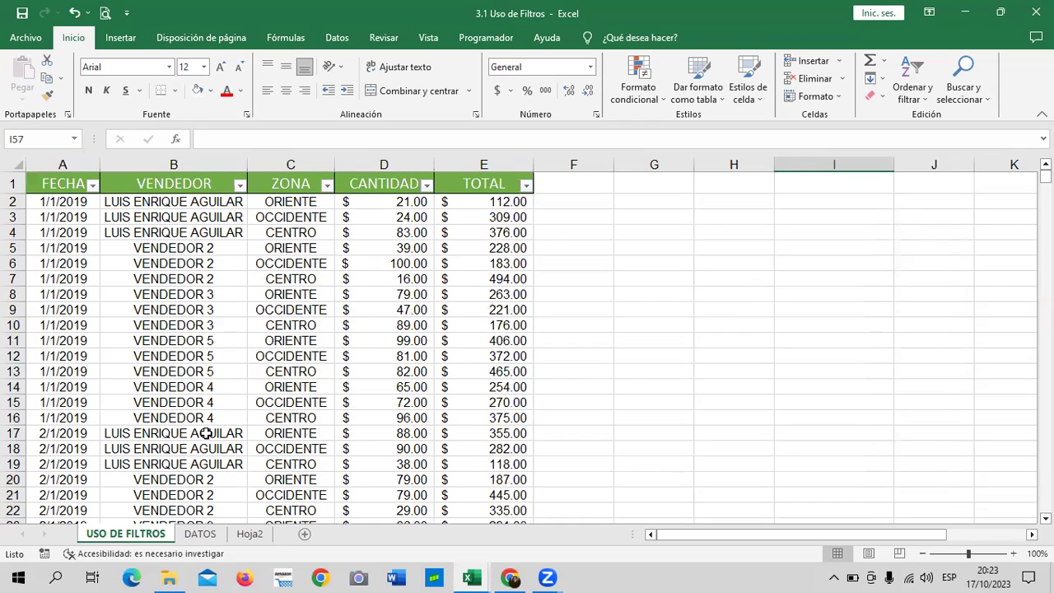
# - Turn off the AutoFilter buttons on the sales table's header row
pyautogui.click(218, 276)
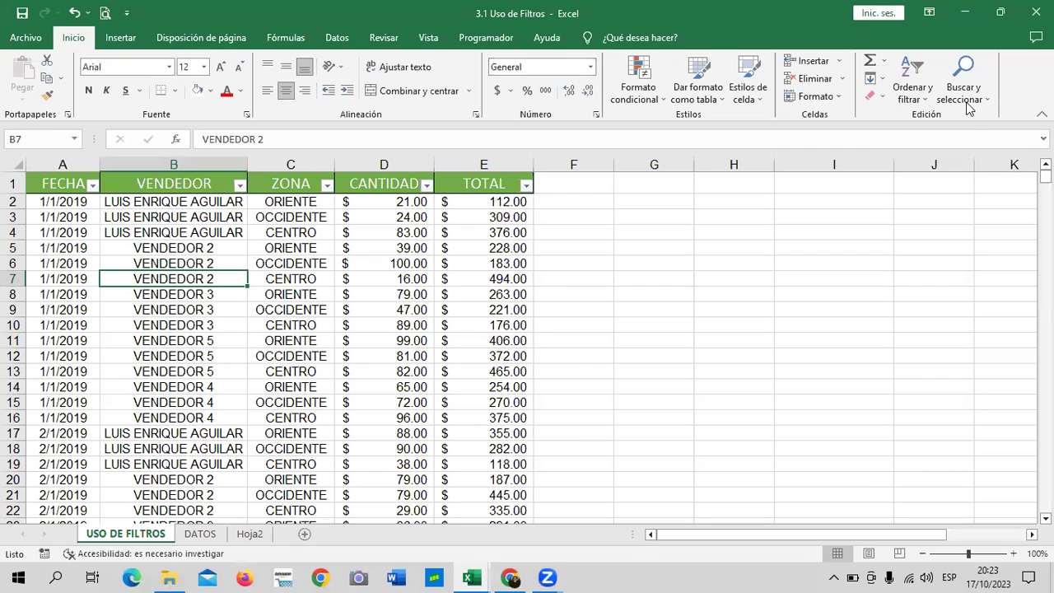
pyautogui.click(929, 76)
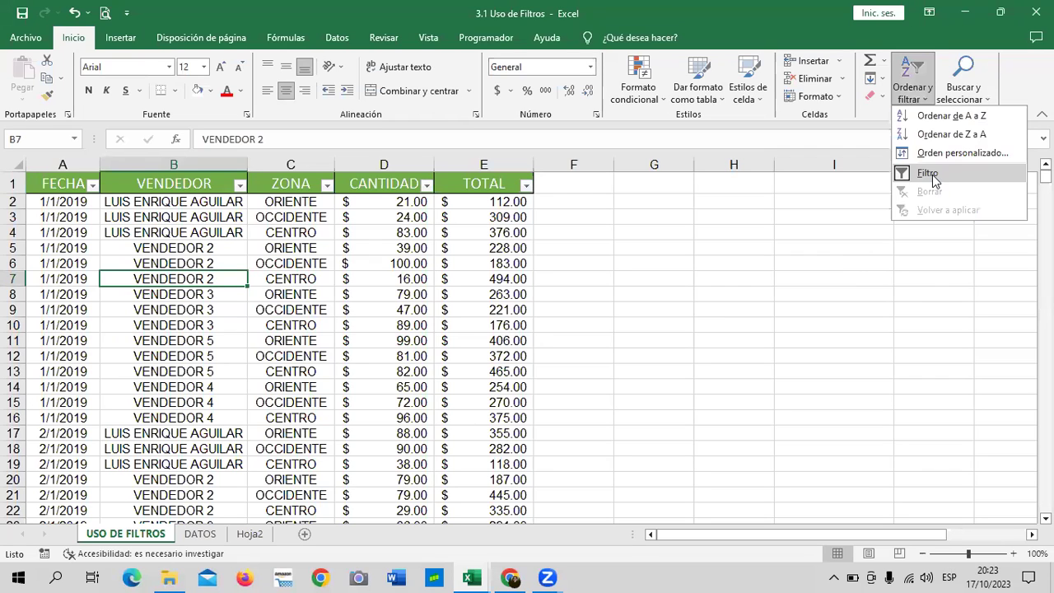
pyautogui.hotkey('ctrl', 'shift', 'l')
pyautogui.click(467, 324)
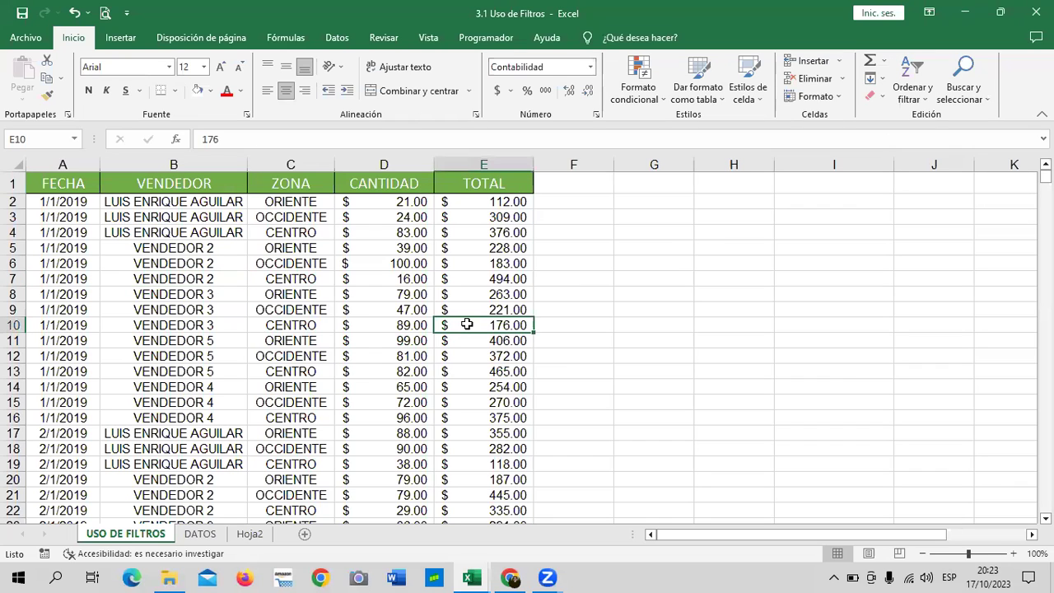
pyautogui.click(966, 89)
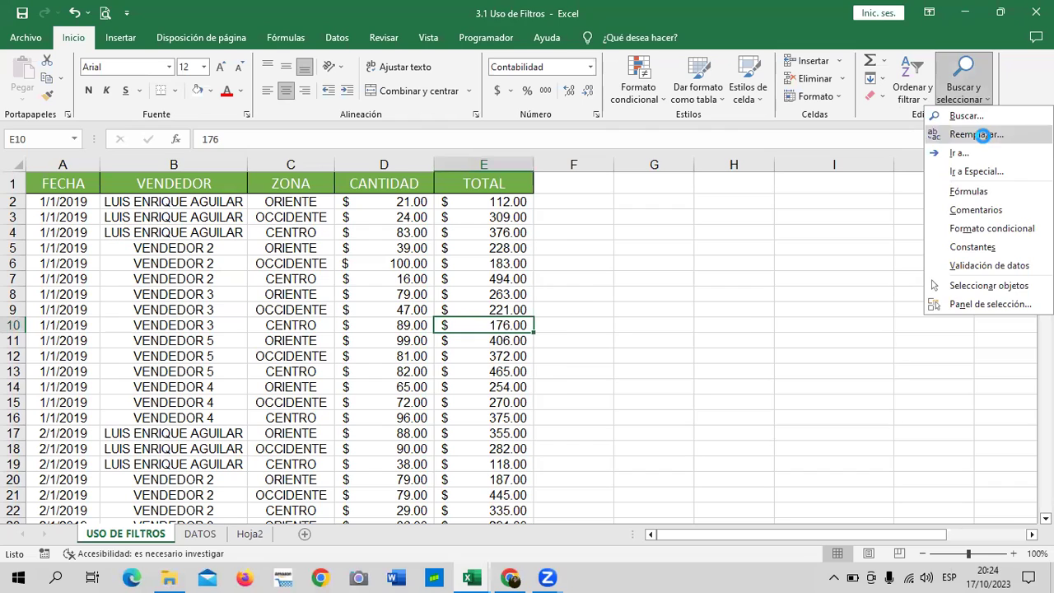
# - Open Reemplazar and change the Buscar text to VENDEDOR 2
pyautogui.click(984, 137)
pyautogui.moveTo(738, 256); pyautogui.dragTo(729, 221)
pyautogui.click(704, 269)
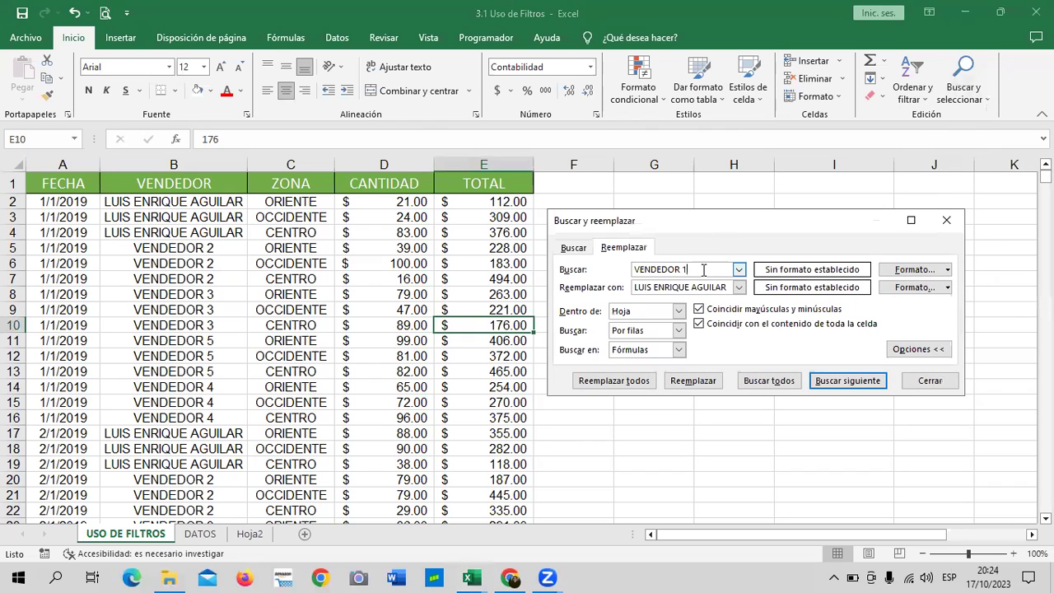
pyautogui.press('BackSpace')
pyautogui.write('2')
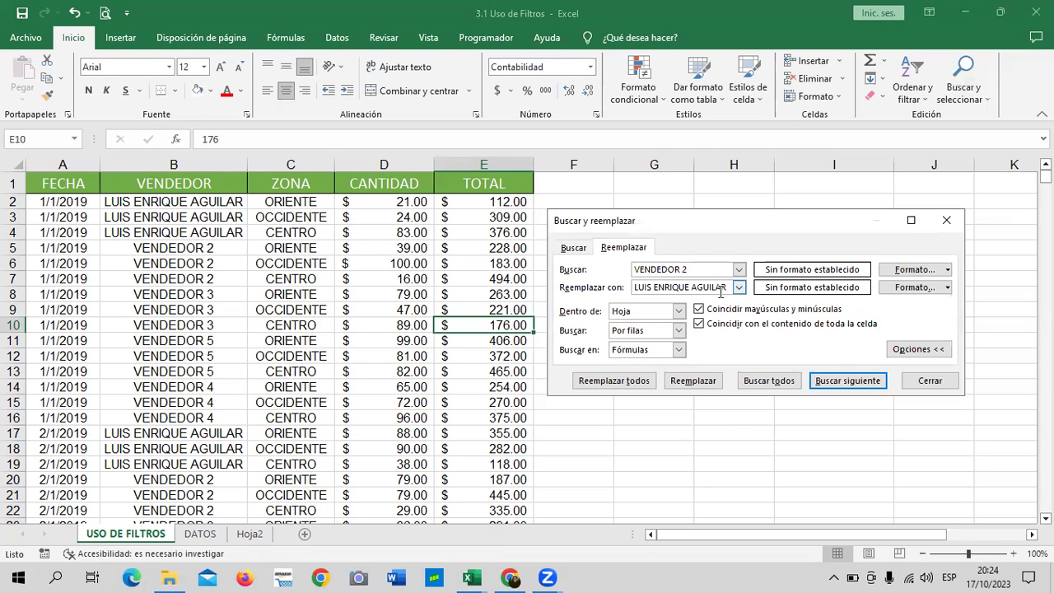
# - Enter the second salesperson's full name as replacement and replace all, 3288 replacements
pyautogui.moveTo(726, 287); pyautogui.dragTo(634, 286)
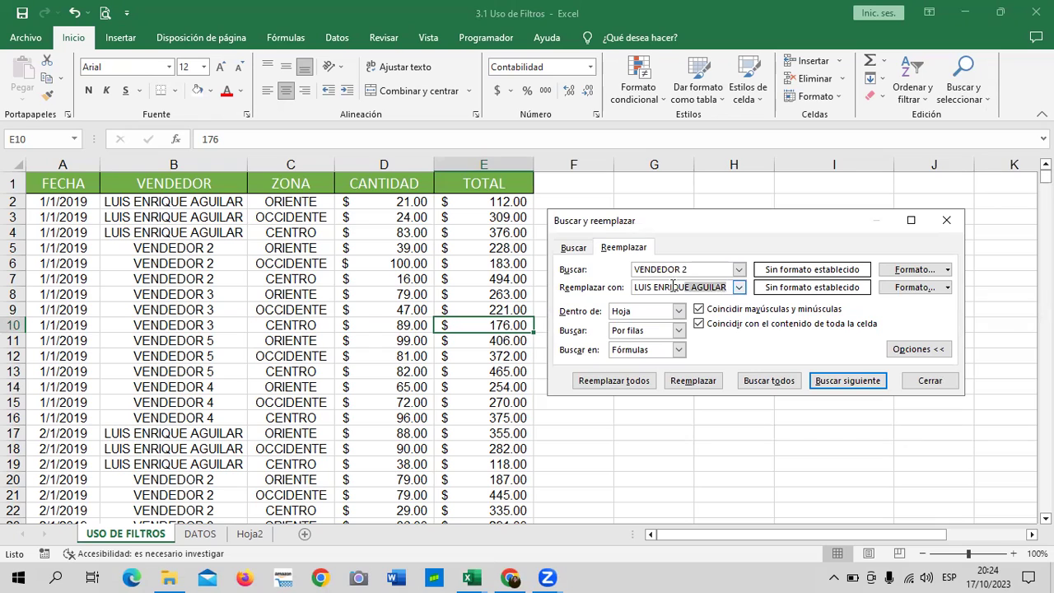
pyautogui.press('BackSpace')
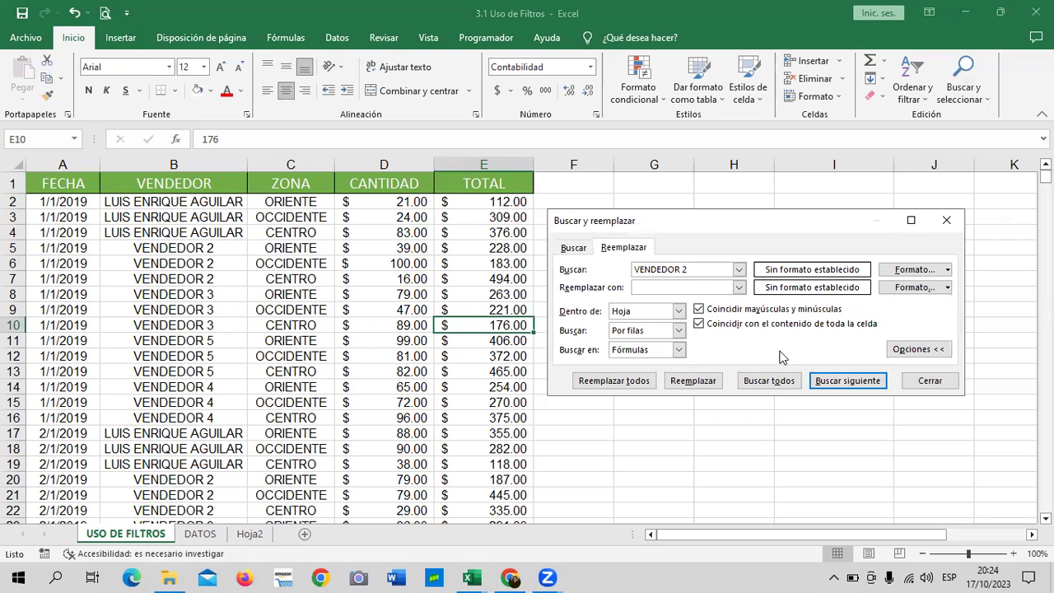
pyautogui.write('ANA ')
pyautogui.write('MARIA')
pyautogui.write(' MARTIENZ')
pyautogui.press('BackSpace')
pyautogui.press('BackSpace')
pyautogui.press('BackSpace')
pyautogui.press('BackSpace')
pyautogui.write('INEZ')
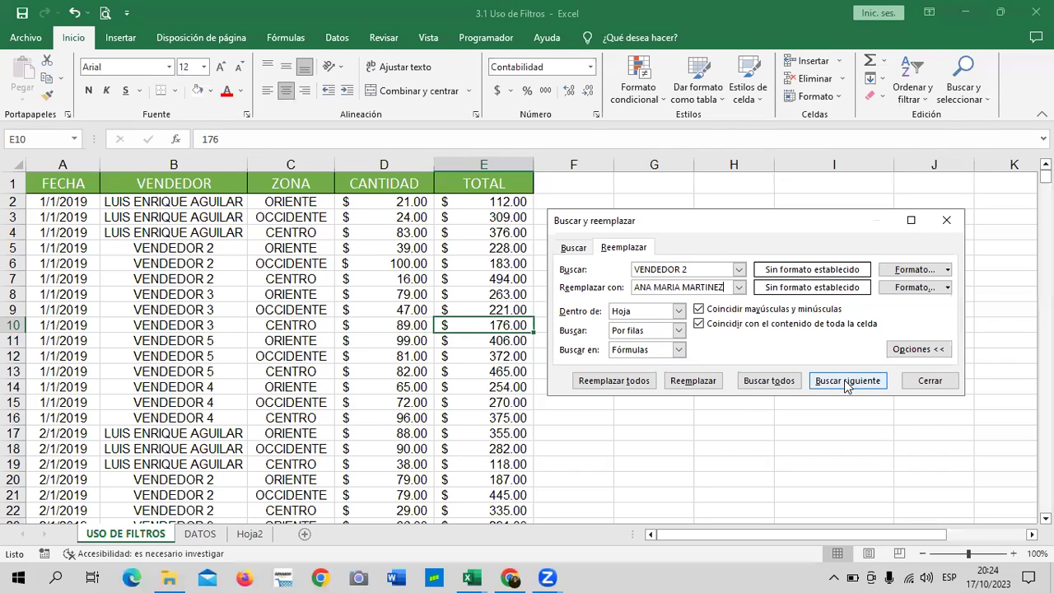
pyautogui.click(588, 384)
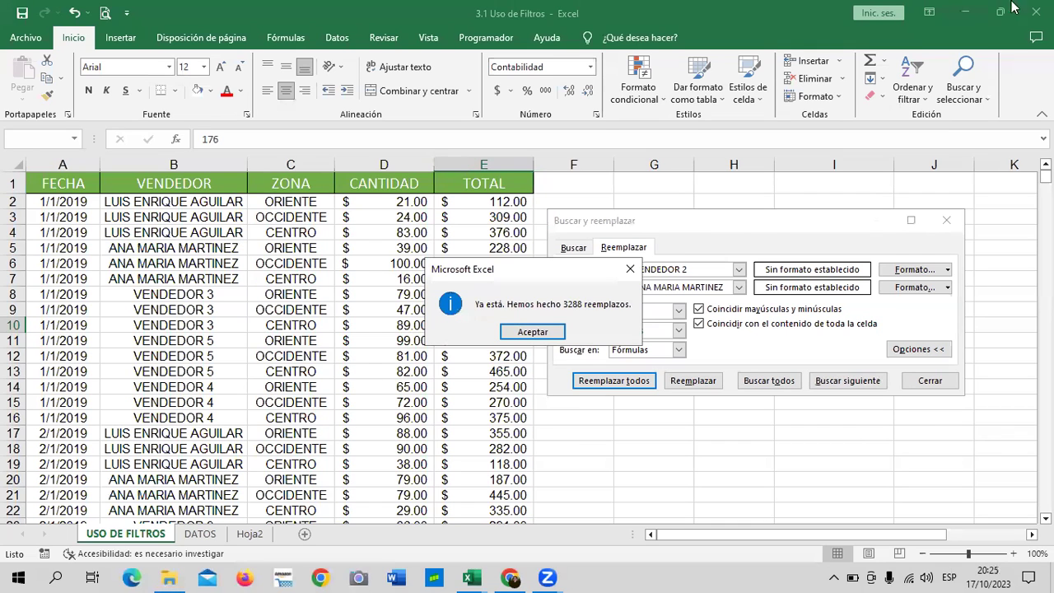
pyautogui.click(518, 333)
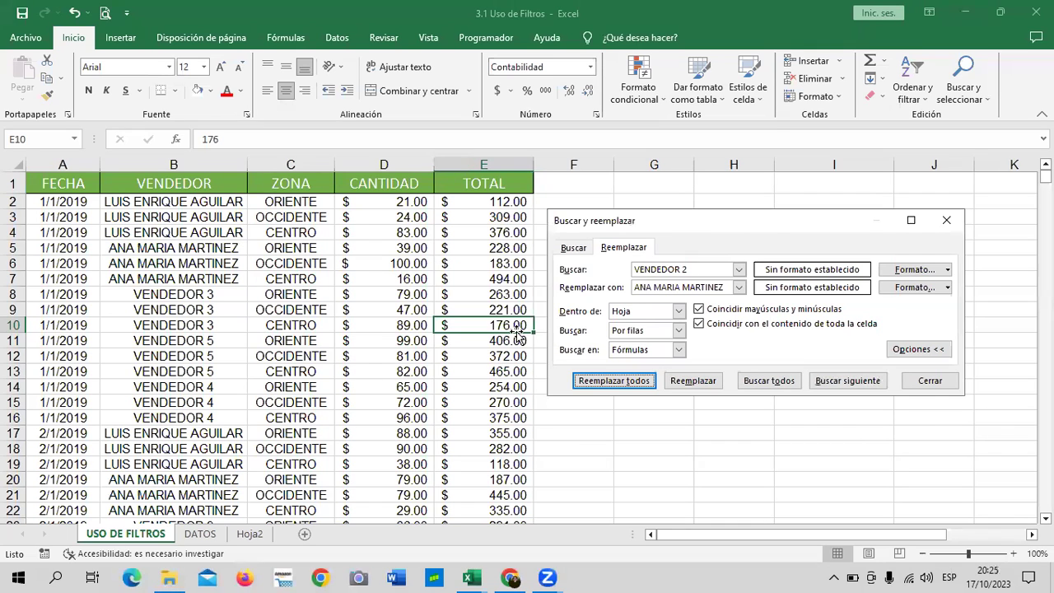
# - Set Buscar to VENDEDOR 3 and Reemplazar con to the third salesperson's full name
pyautogui.click(696, 270)
pyautogui.press('BackSpace')
pyautogui.write('3')
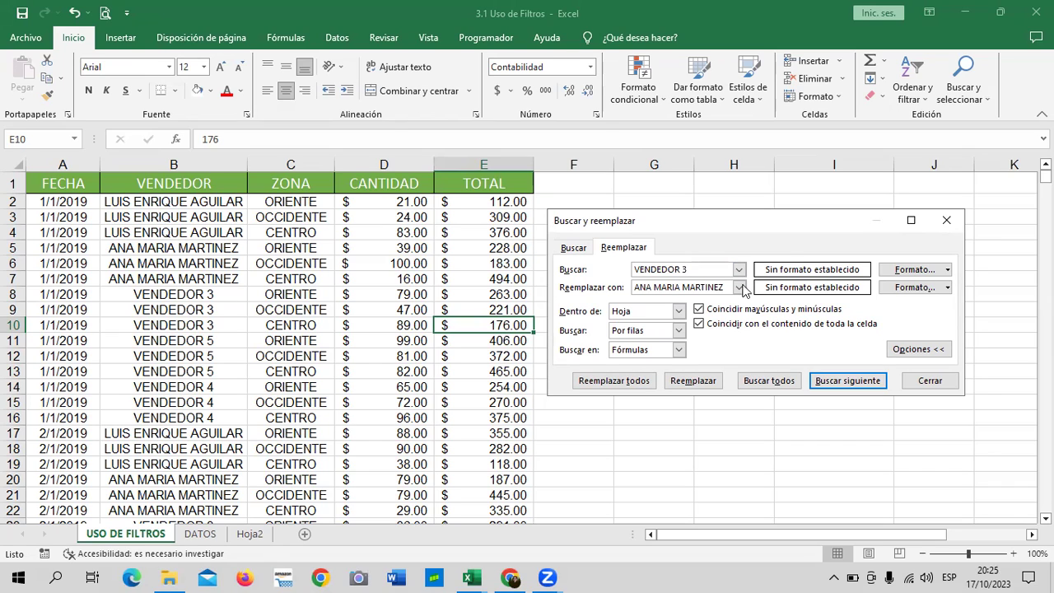
pyautogui.click(726, 287)
pyautogui.hotkey('ctrl', 'a')
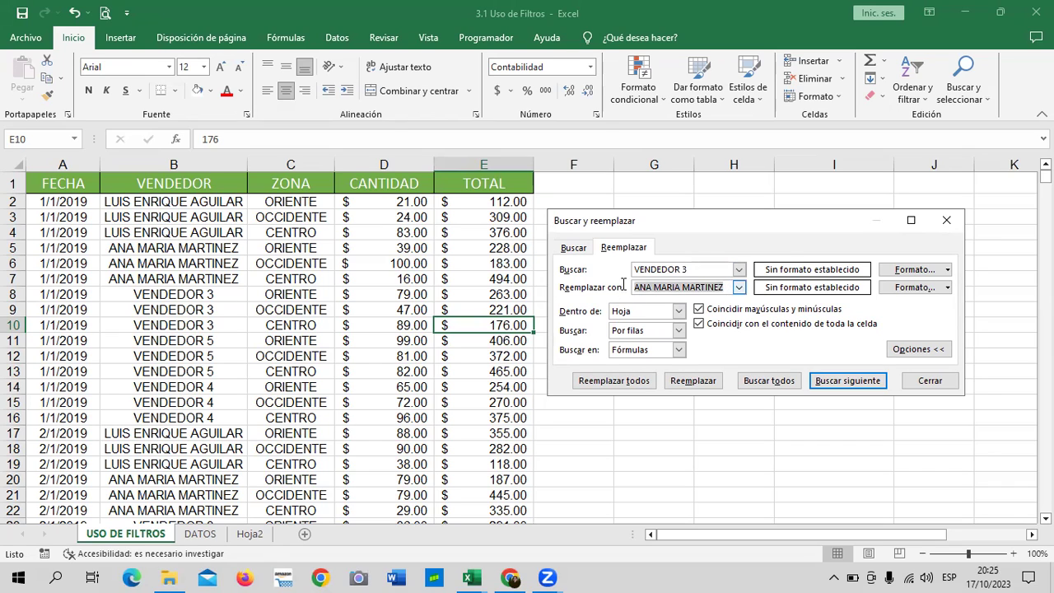
pyautogui.press('Delete')
pyautogui.write('MARCOS ANTONIO')
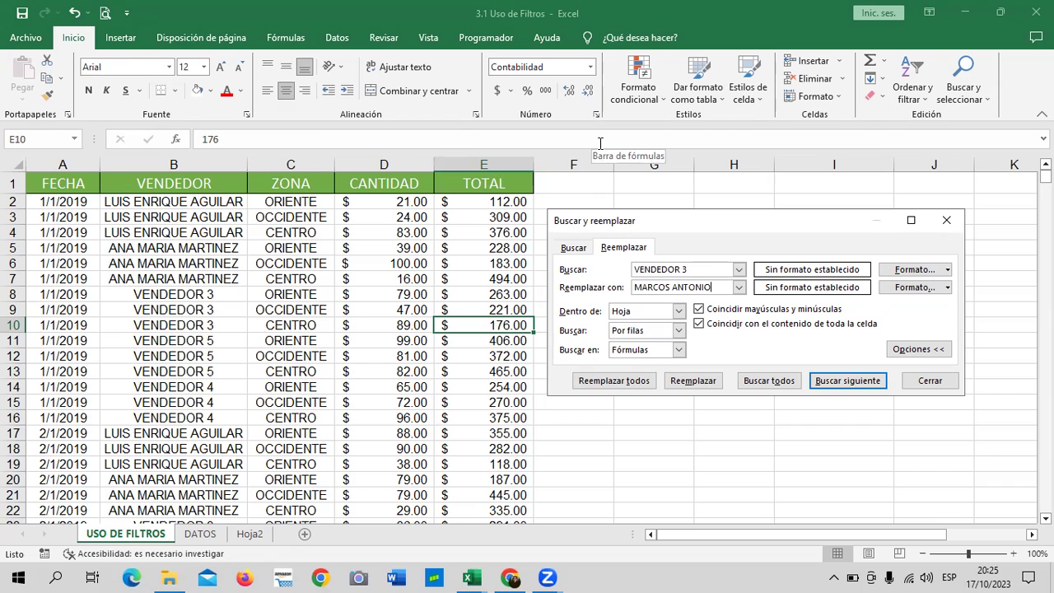
pyautogui.write(' ZAVALETA')
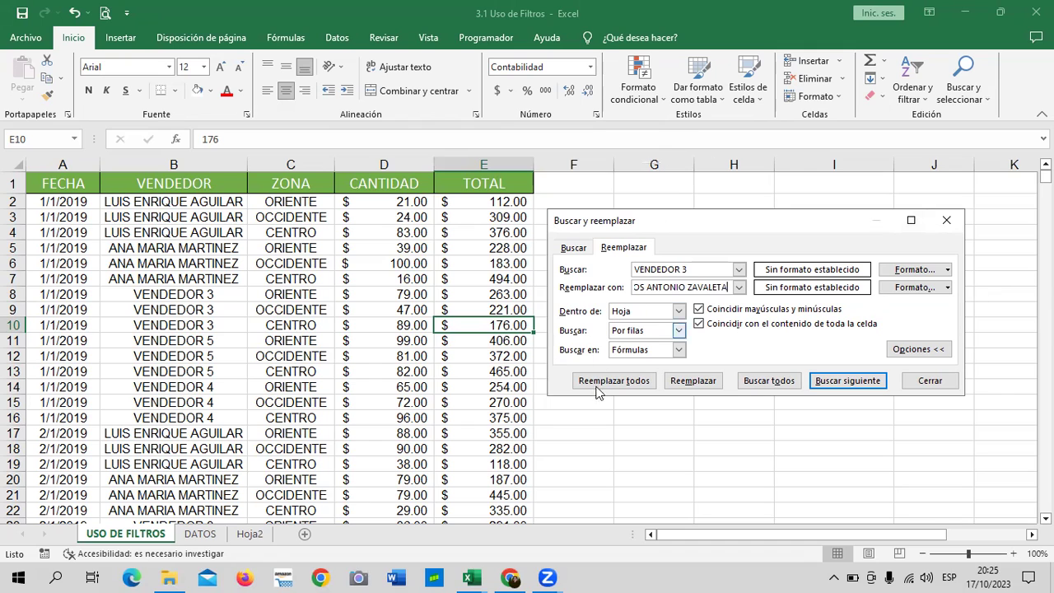
# - Replace all VENDEDOR 3 entries, confirming the 3288-replacements message
pyautogui.click(690, 384)
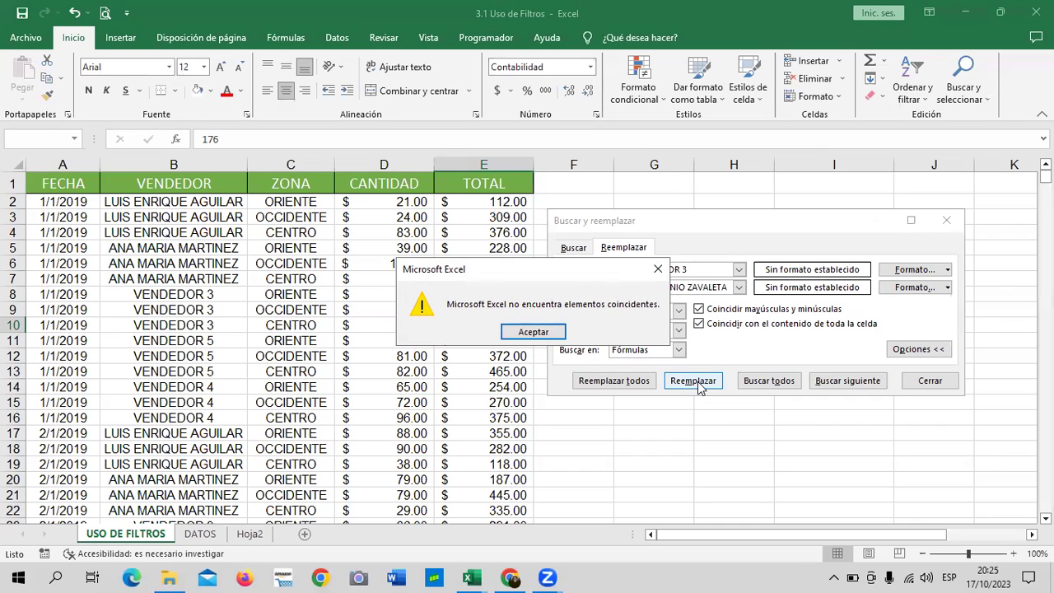
pyautogui.click(533, 332)
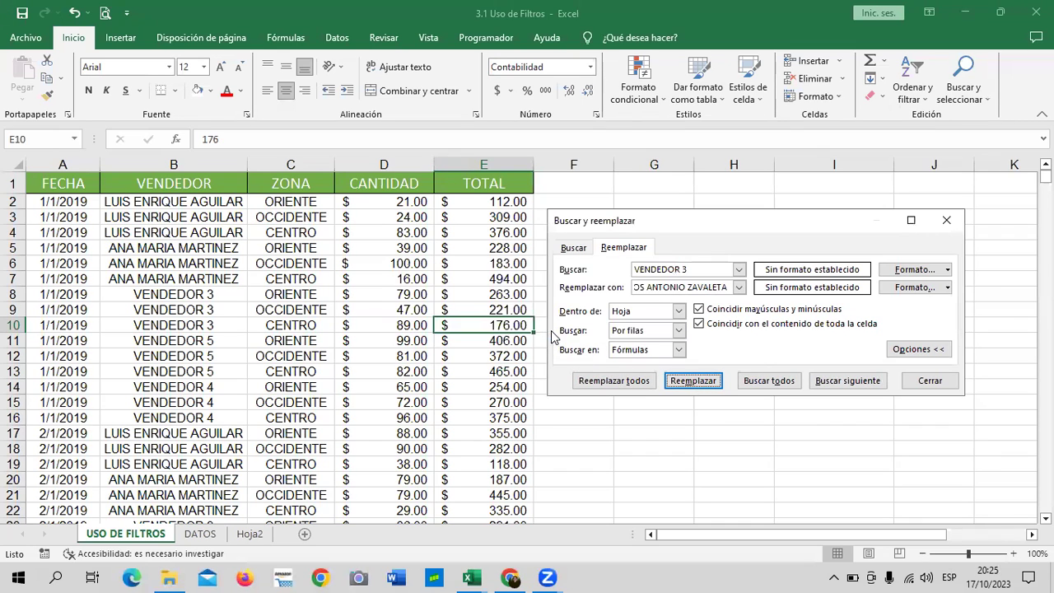
pyautogui.click(632, 390)
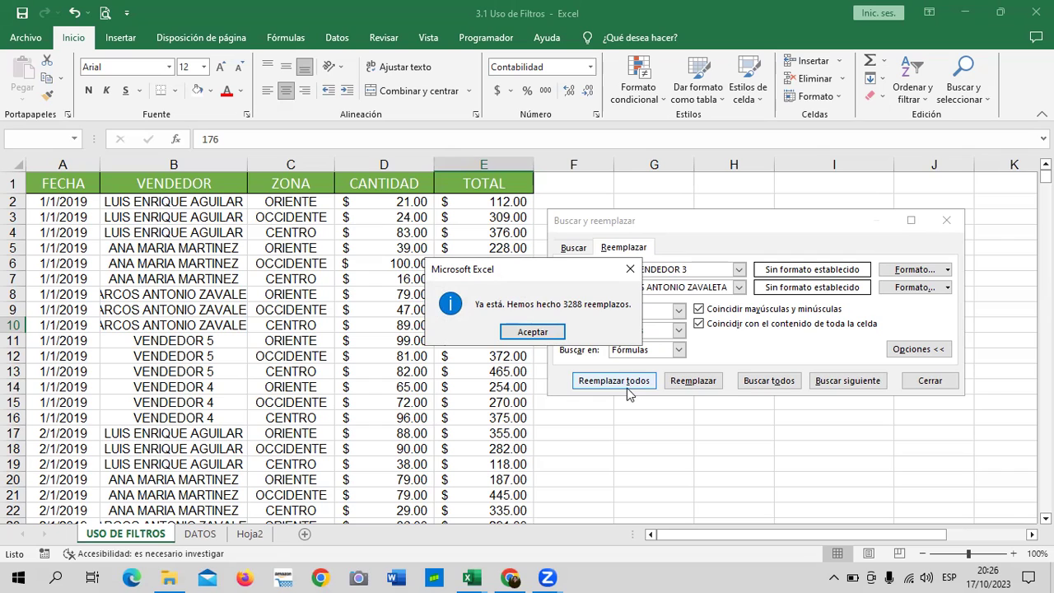
pyautogui.click(562, 332)
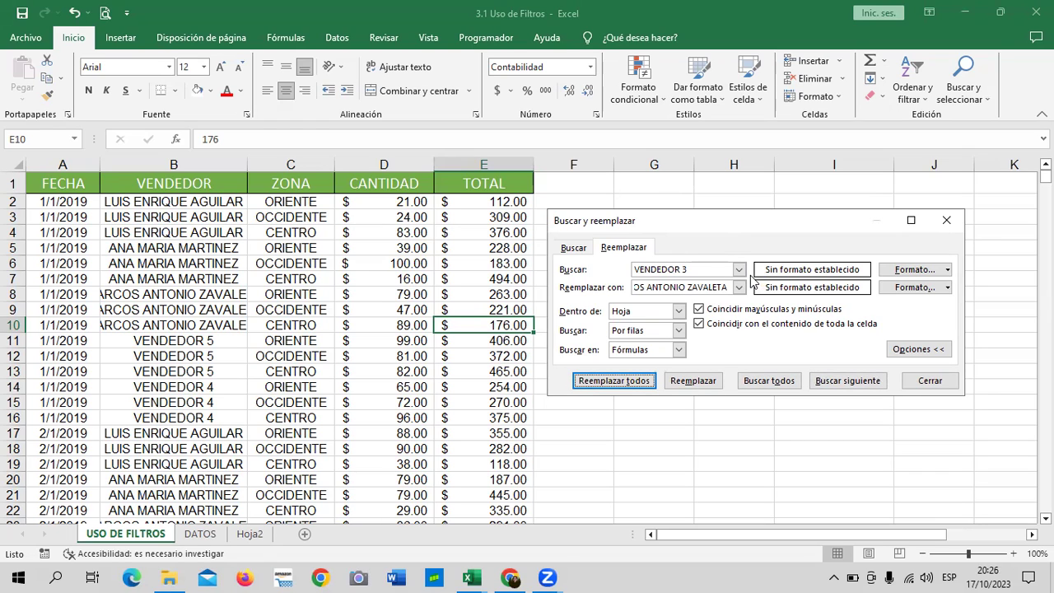
# - Set Buscar to VENDEDOR 4 and enter the fourth salesperson's corrected full name as replacement
pyautogui.click(706, 270)
pyautogui.press('BackSpace')
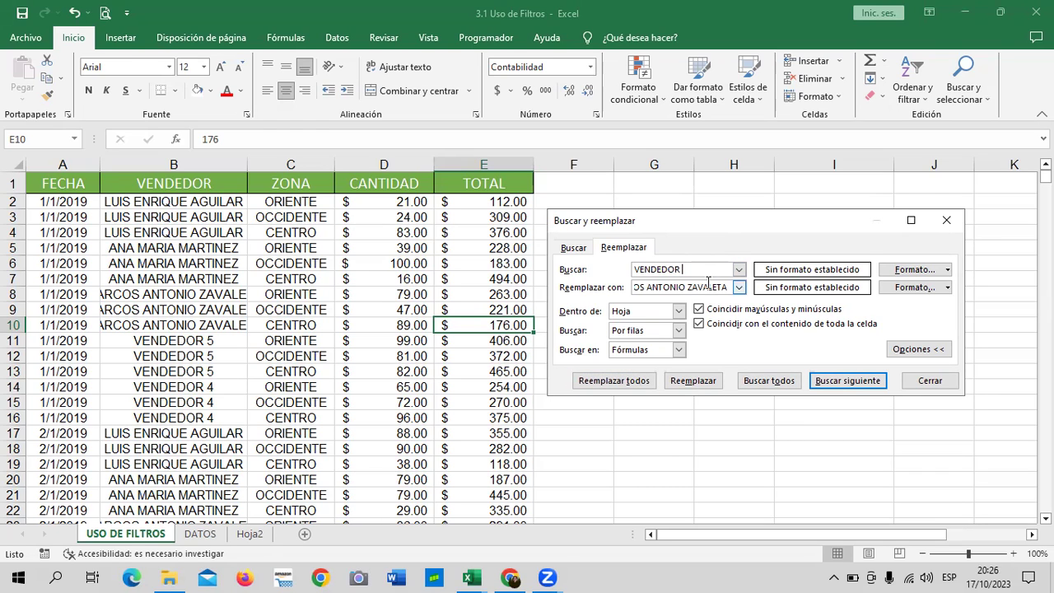
pyautogui.write('4')
pyautogui.moveTo(728, 287); pyautogui.dragTo(598, 288)
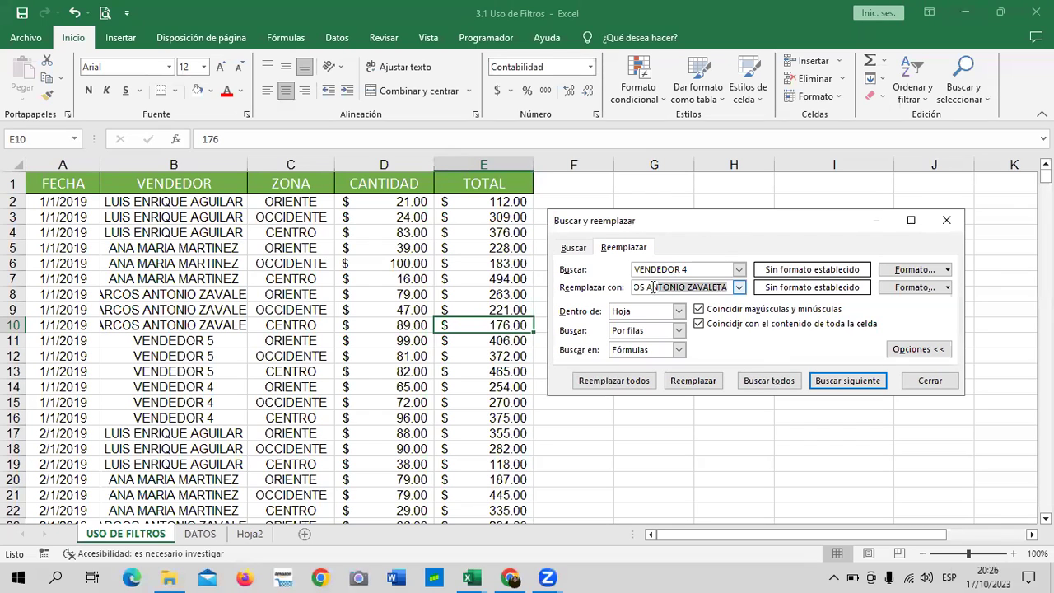
pyautogui.press('BackSpace')
pyautogui.write('KARLALISSETH')
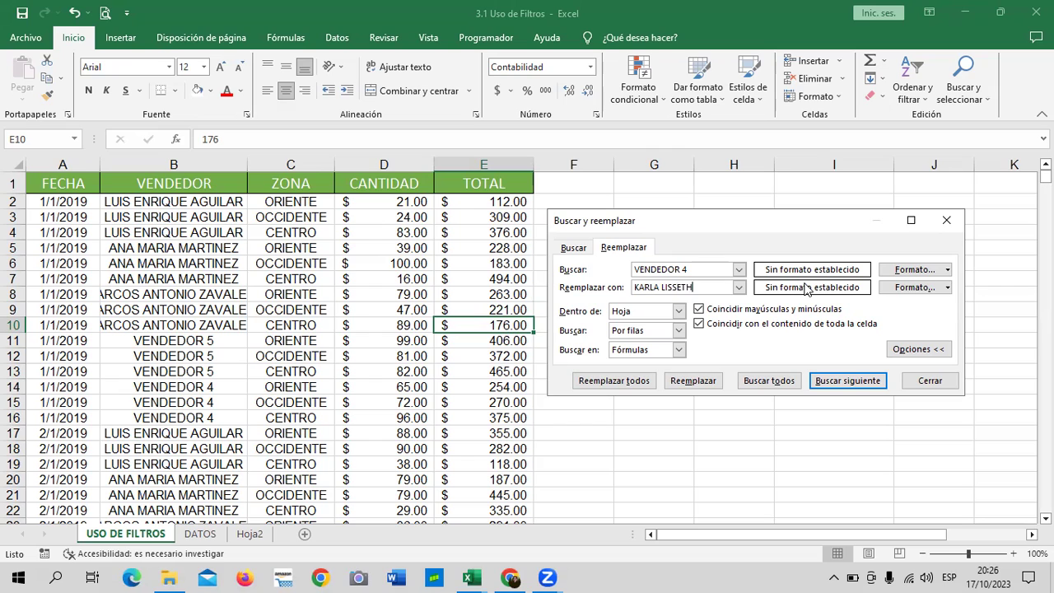
pyautogui.write(' ANDREADE')
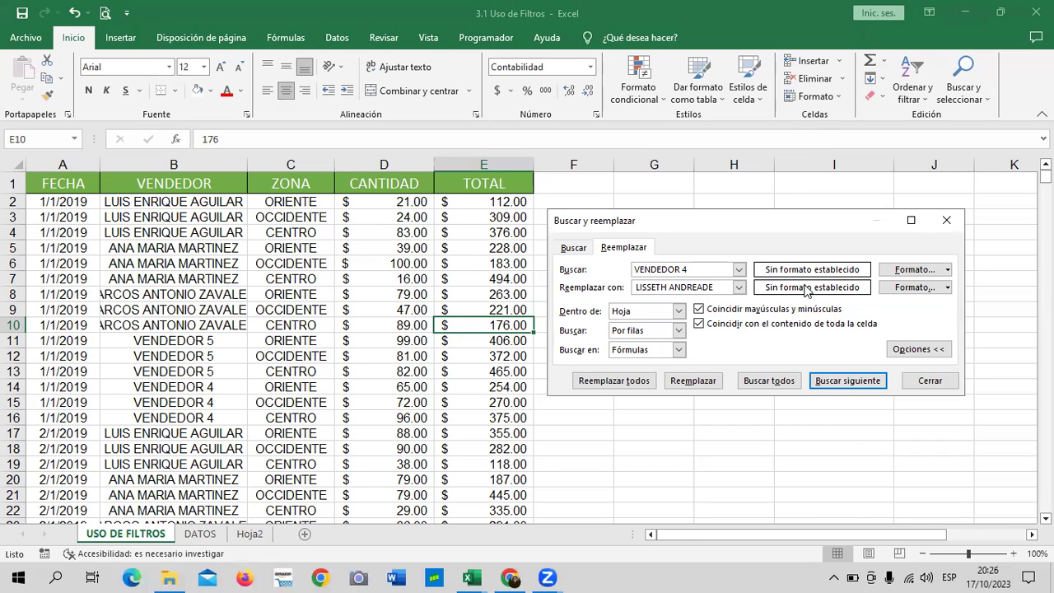
pyautogui.press('BackSpace')
pyautogui.press('BackSpace')
pyautogui.press('BackSpace')
pyautogui.press('BackSpace')
pyautogui.write('DE')
# - Replace all VENDEDOR 4 entries (3288 replacements) and scroll the sheet to check them
pyautogui.click(642, 383)
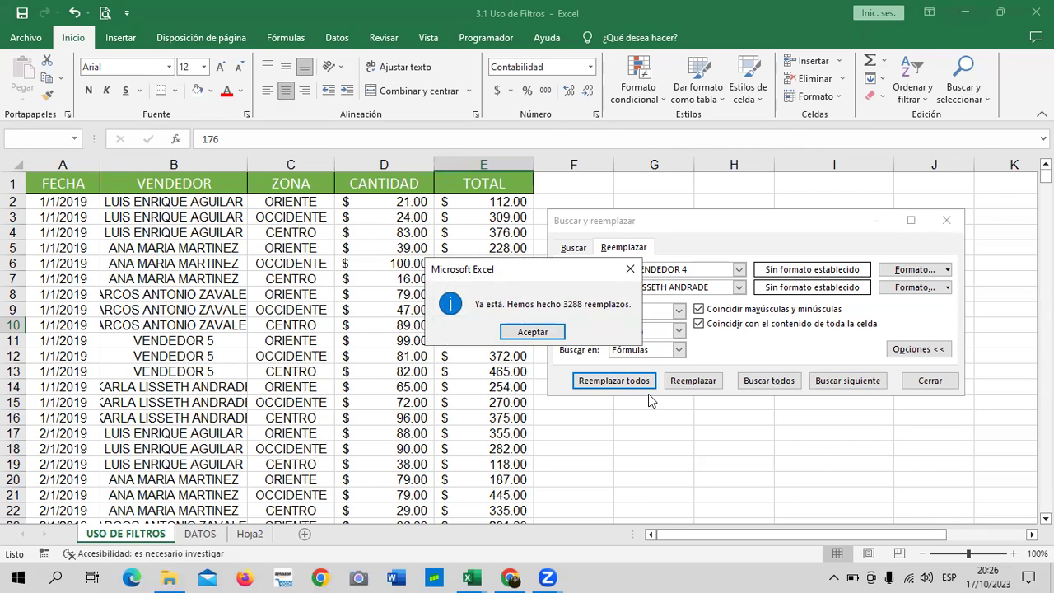
pyautogui.click(545, 330)
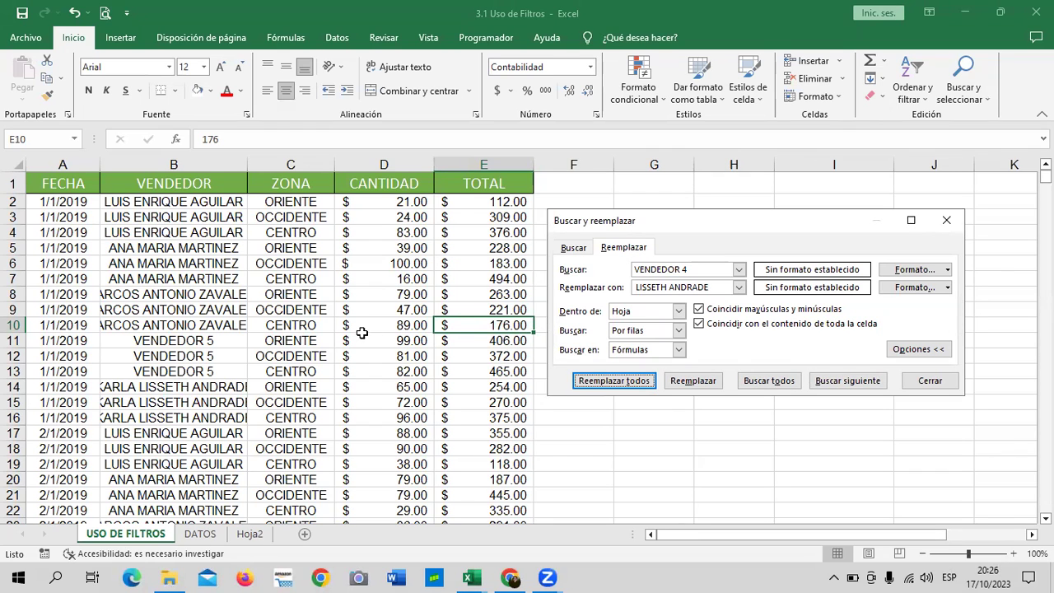
pyautogui.scroll(-10, 357, 402)
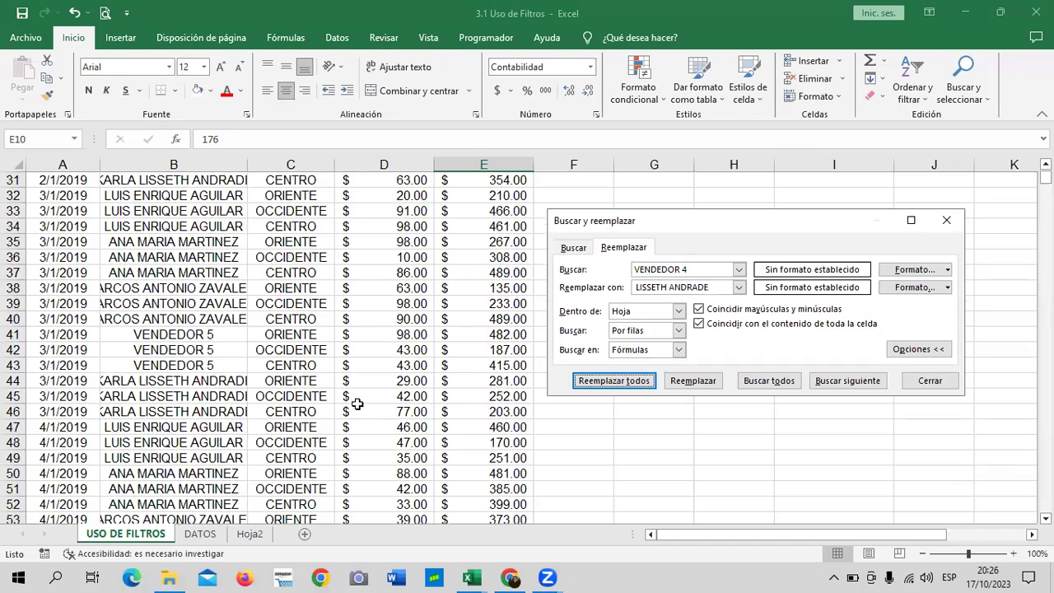
pyautogui.scroll(-12, 358, 404)
pyautogui.scroll(-5, 357, 403)
pyautogui.scroll(5, 357, 402)
pyautogui.scroll(13, 357, 399)
pyautogui.scroll(8, 358, 399)
pyautogui.scroll(1, 358, 395)
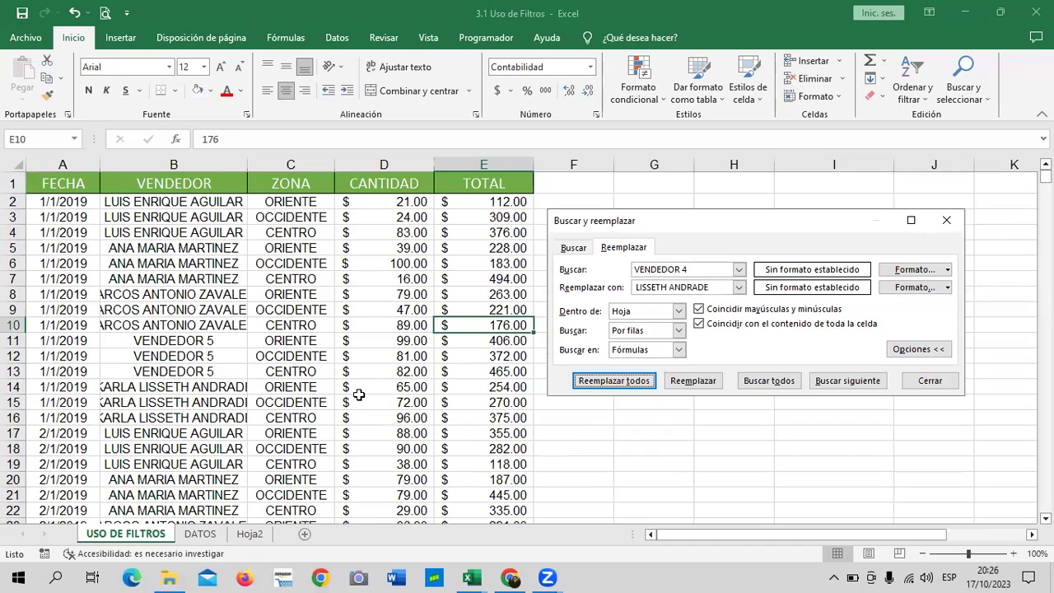
# - Replace all VENDEDOR 5 entries with the fifth salesperson's full name, 3288 replacements
pyautogui.click(705, 272)
pyautogui.write('5')
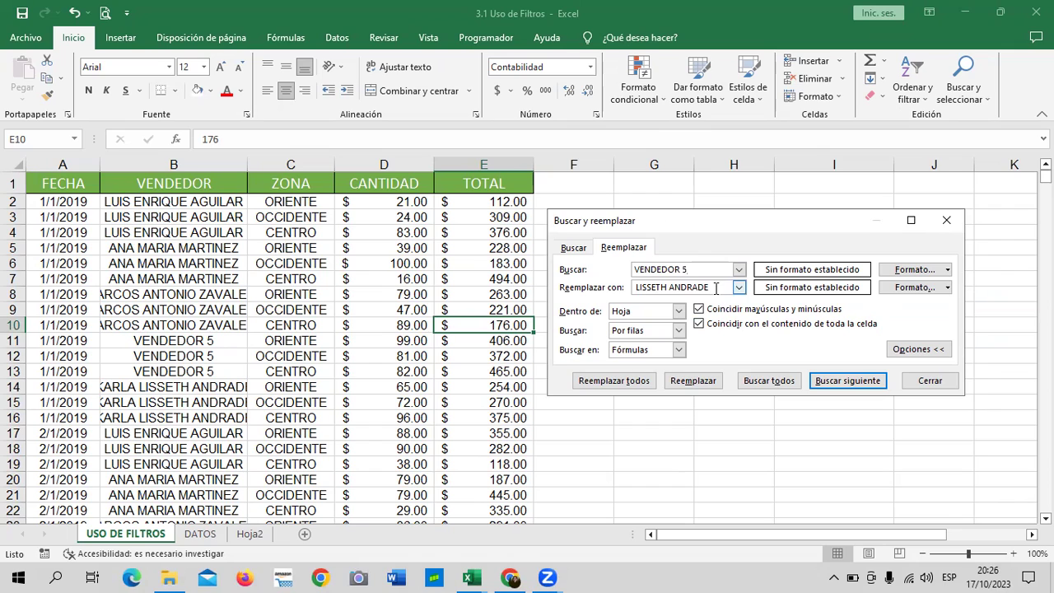
pyautogui.moveTo(731, 288); pyautogui.dragTo(612, 293)
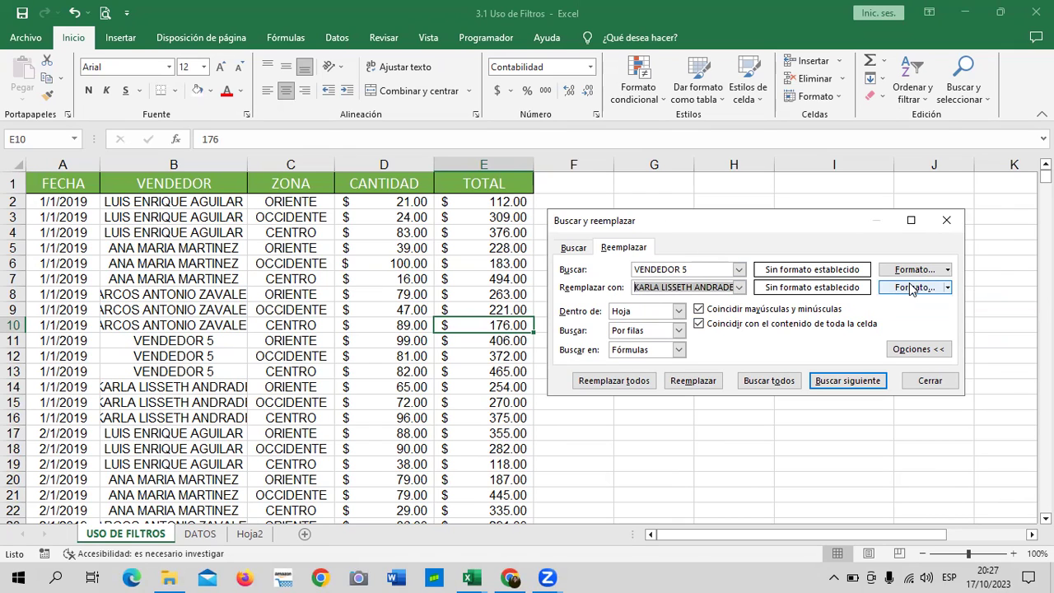
pyautogui.write('GORGE')
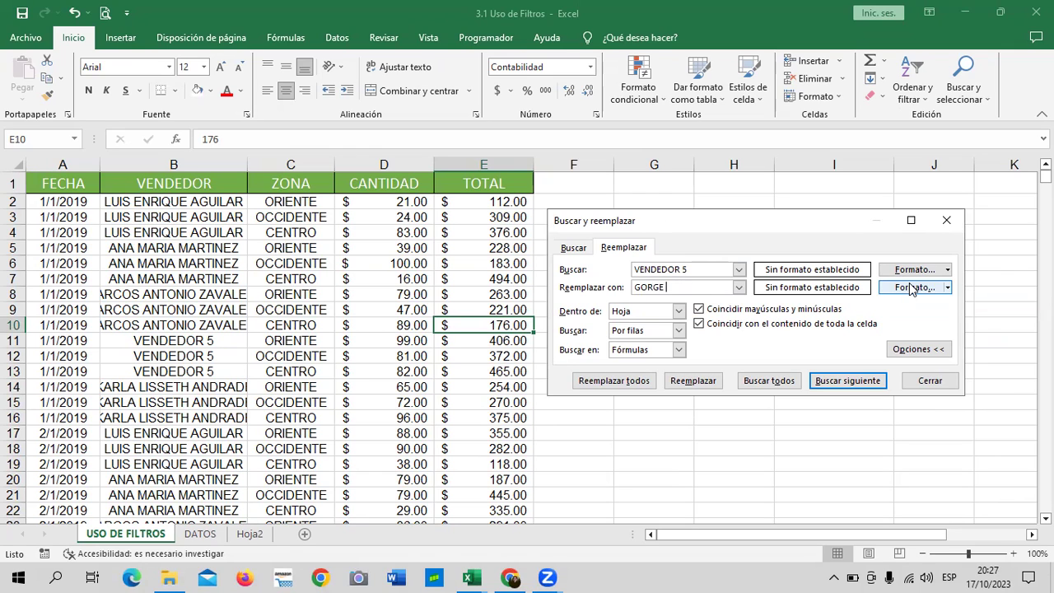
pyautogui.write(' ALBERTO SORIANO')
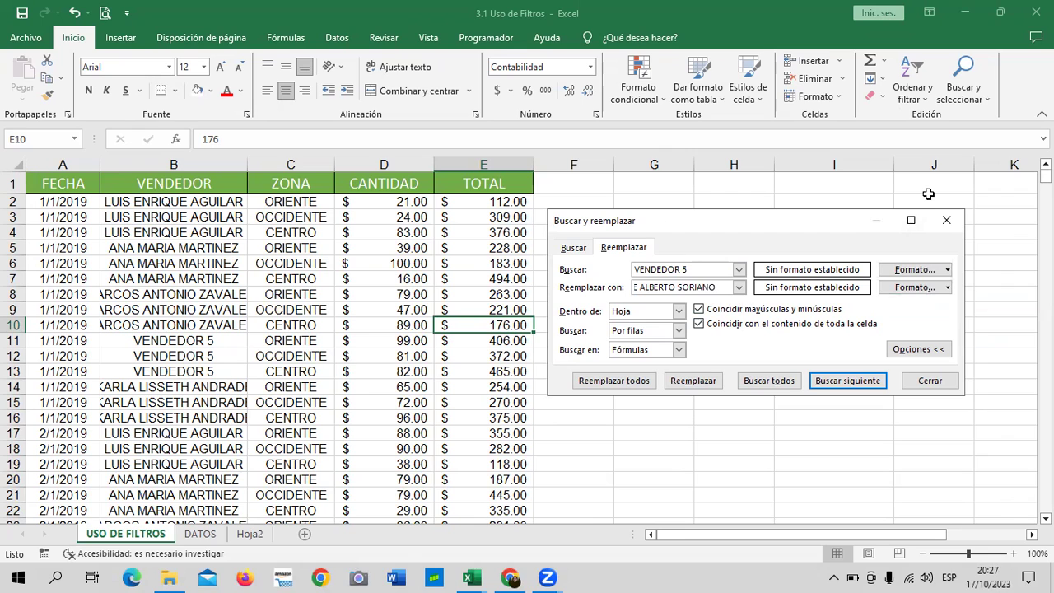
pyautogui.click(623, 385)
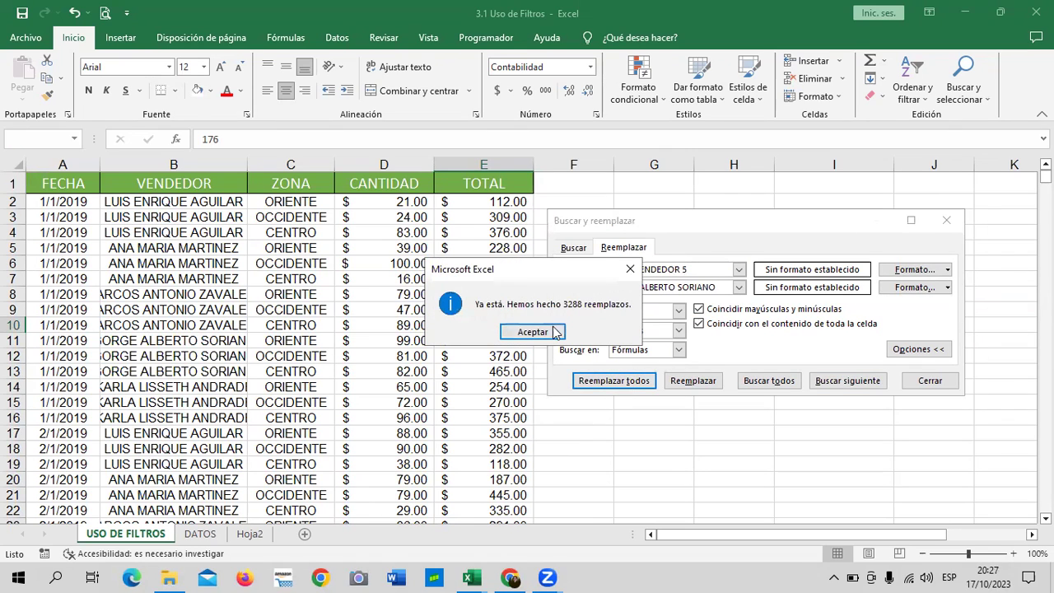
pyautogui.click(545, 333)
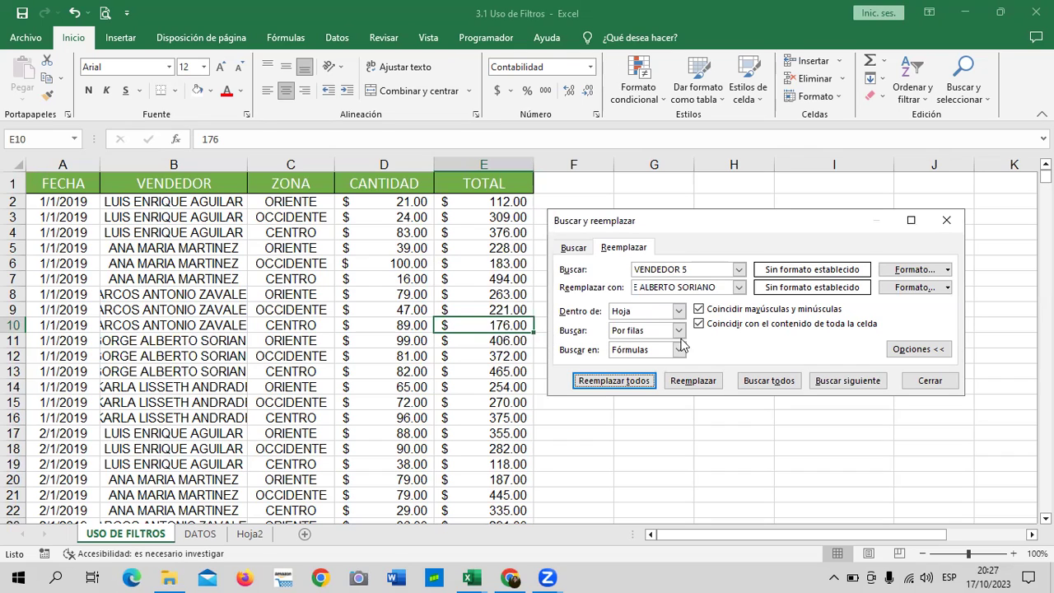
# - Close the replace dialog and autofit column B to the full salesperson names
pyautogui.click(927, 380)
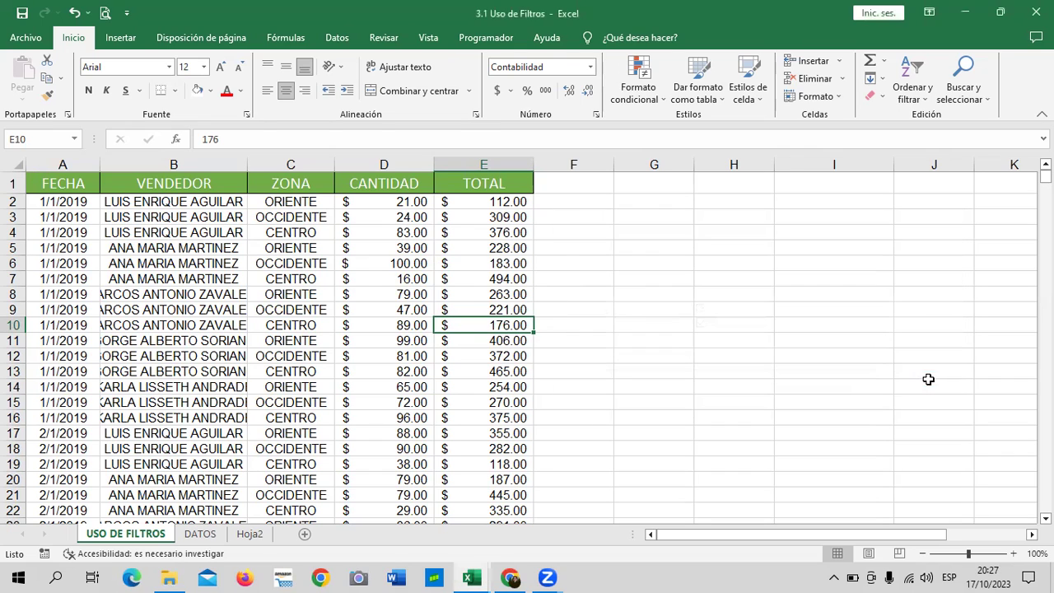
pyautogui.doubleClick(245, 163)
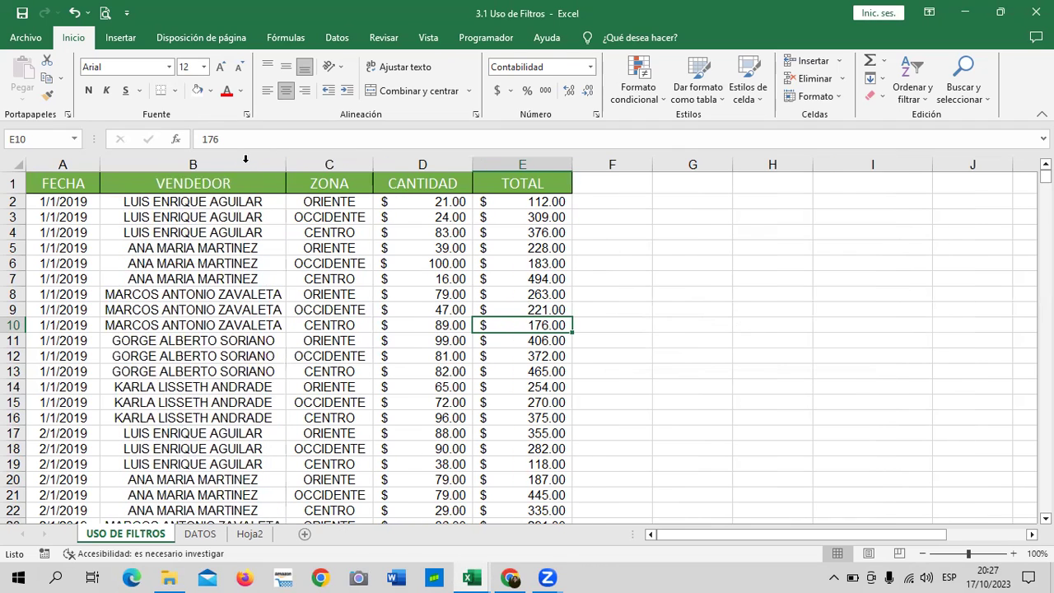
pyautogui.click(189, 341)
# - In Reemplazar, fix the leading letter of the replacement name and try Reemplazar todos; nothing found
pyautogui.click(963, 82)
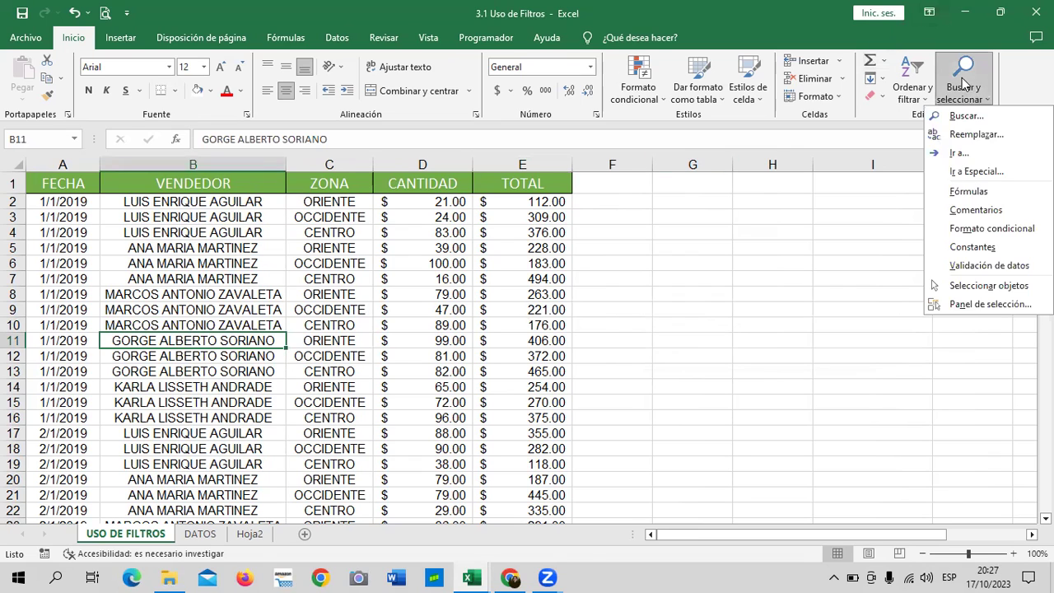
pyautogui.click(975, 134)
pyautogui.click(642, 306)
pyautogui.click(642, 306)
pyautogui.press('BackSpace')
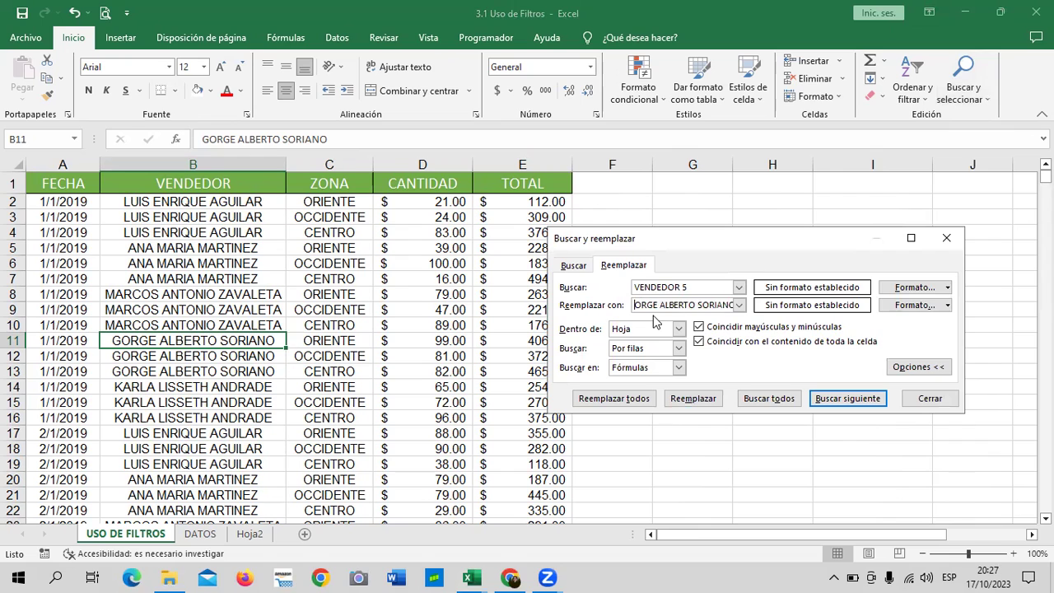
pyautogui.write('J')
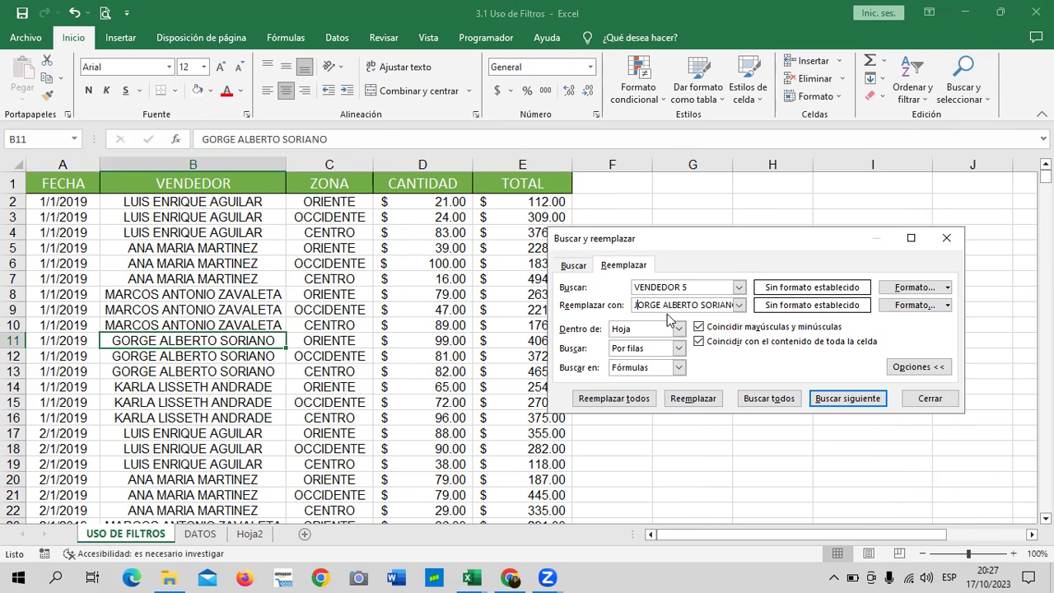
pyautogui.click(610, 398)
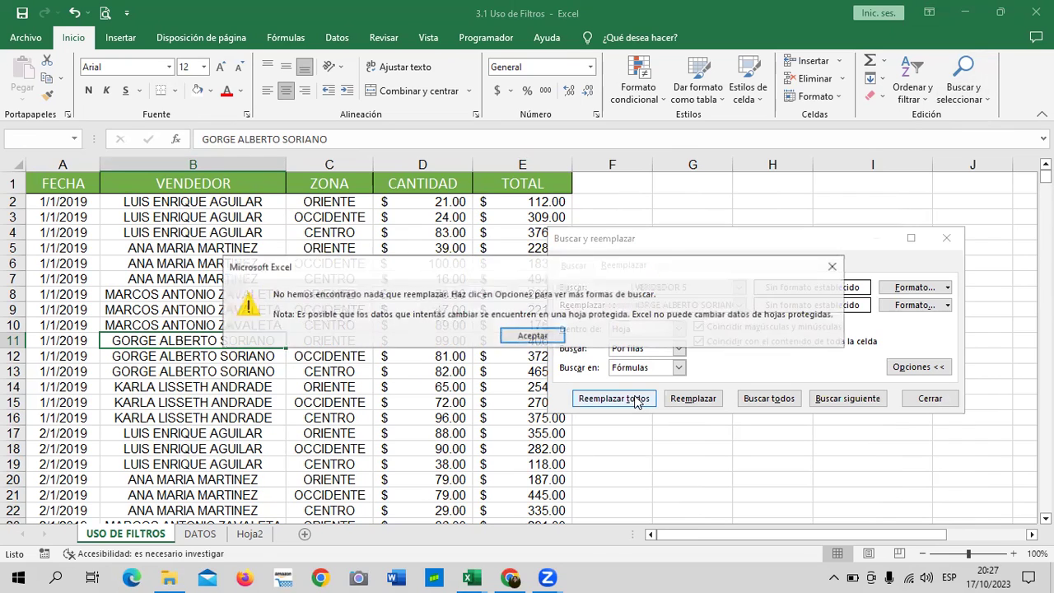
pyautogui.click(537, 336)
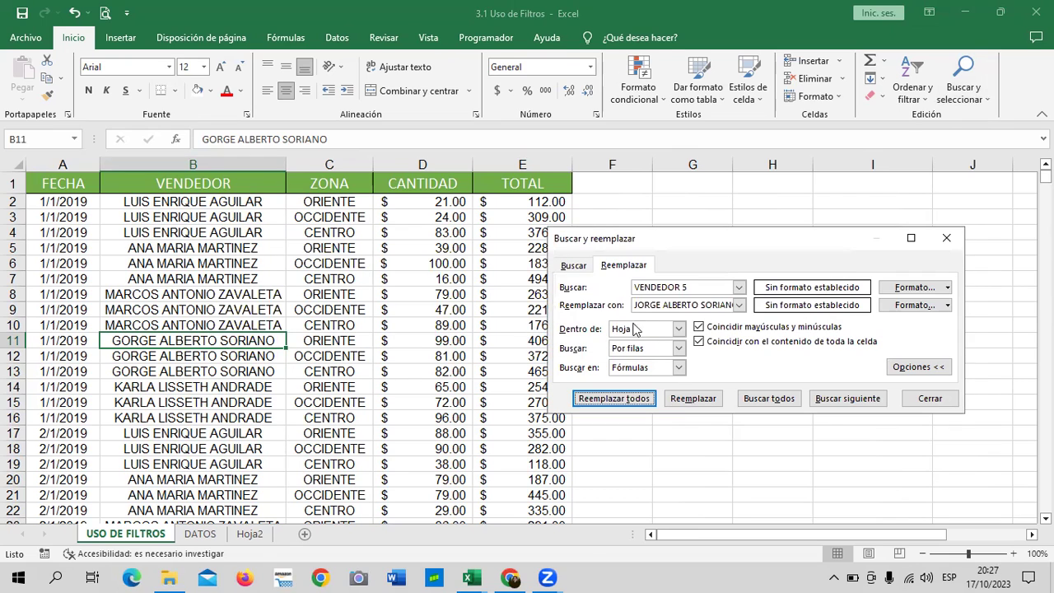
# - Set Buscar to the misspelled first name and Reemplazar con to its corrected spelling
pyautogui.click(717, 288)
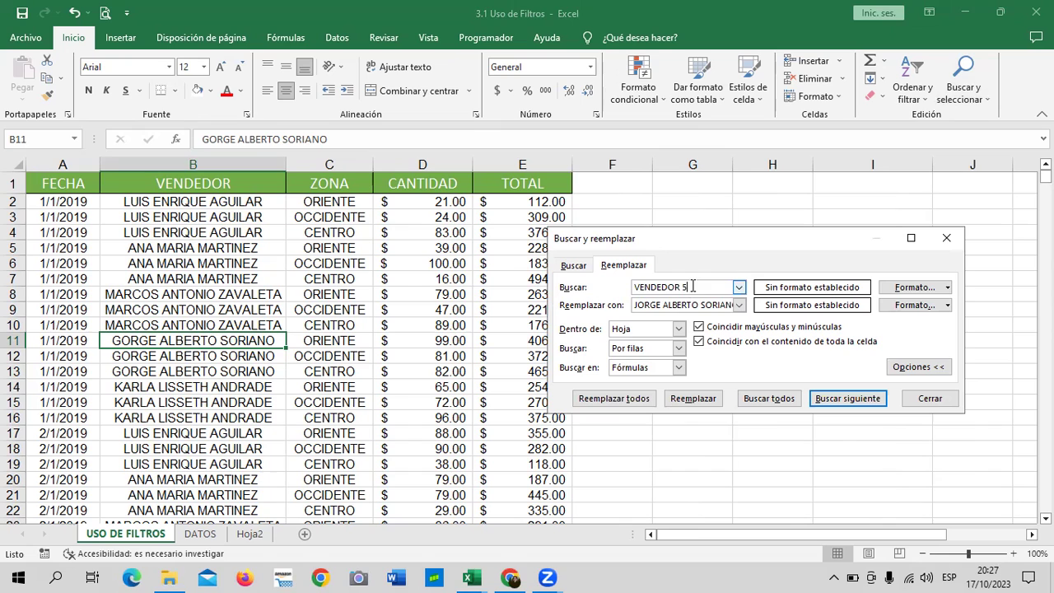
pyautogui.moveTo(690, 287); pyautogui.dragTo(587, 286)
pyautogui.press('BackSpace')
pyautogui.write('GORGE')
pyautogui.moveTo(664, 305); pyautogui.dragTo(738, 305)
pyautogui.press('BackSpace')
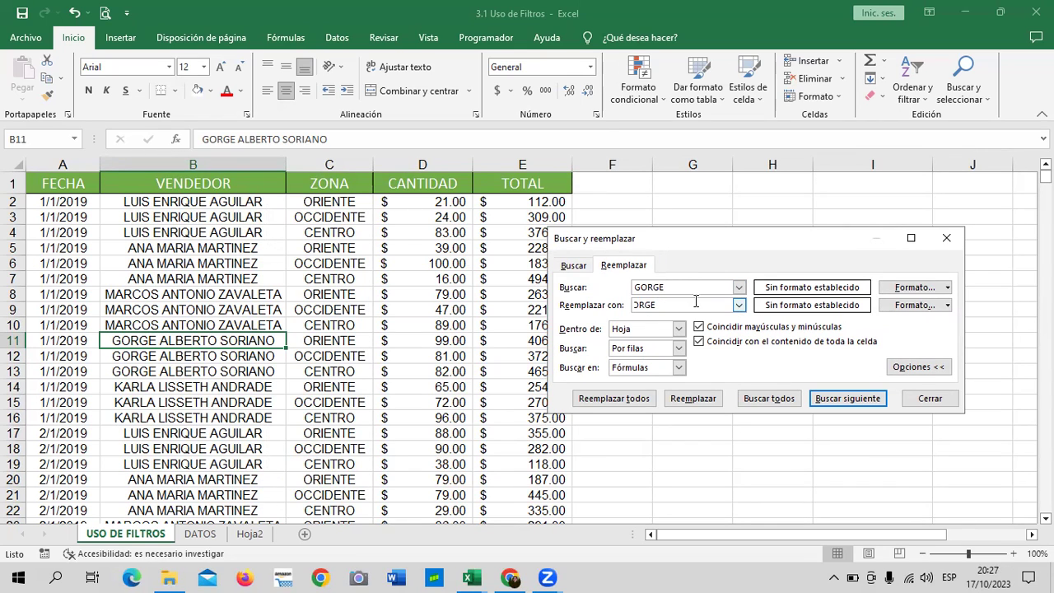
pyautogui.press('BackSpace')
pyautogui.press('BackSpace')
pyautogui.press('BackSpace')
pyautogui.press('BackSpace')
pyautogui.press('BackSpace')
pyautogui.write('JORGE')
# - Try Reemplazar todos, Buscar siguiente and Buscar todos, dismissing each not-found message
pyautogui.click(640, 400)
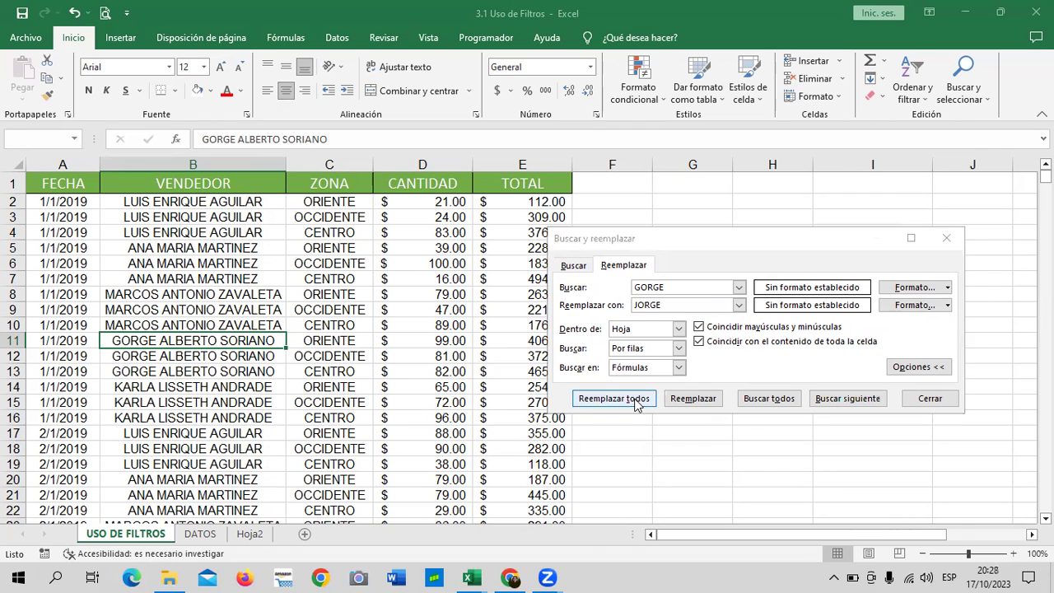
pyautogui.click(563, 336)
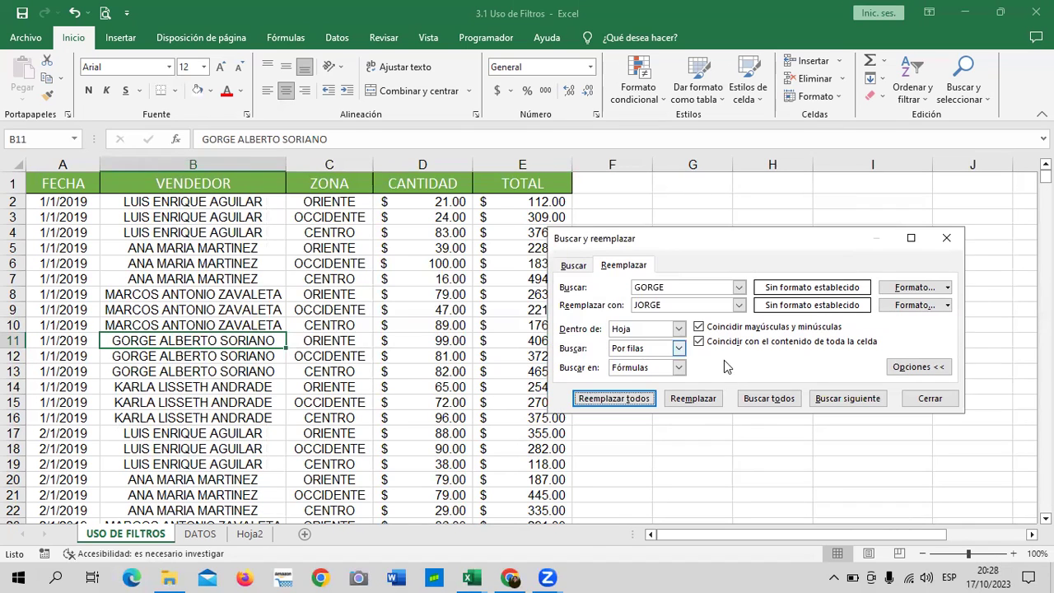
pyautogui.click(834, 400)
pyautogui.click(522, 329)
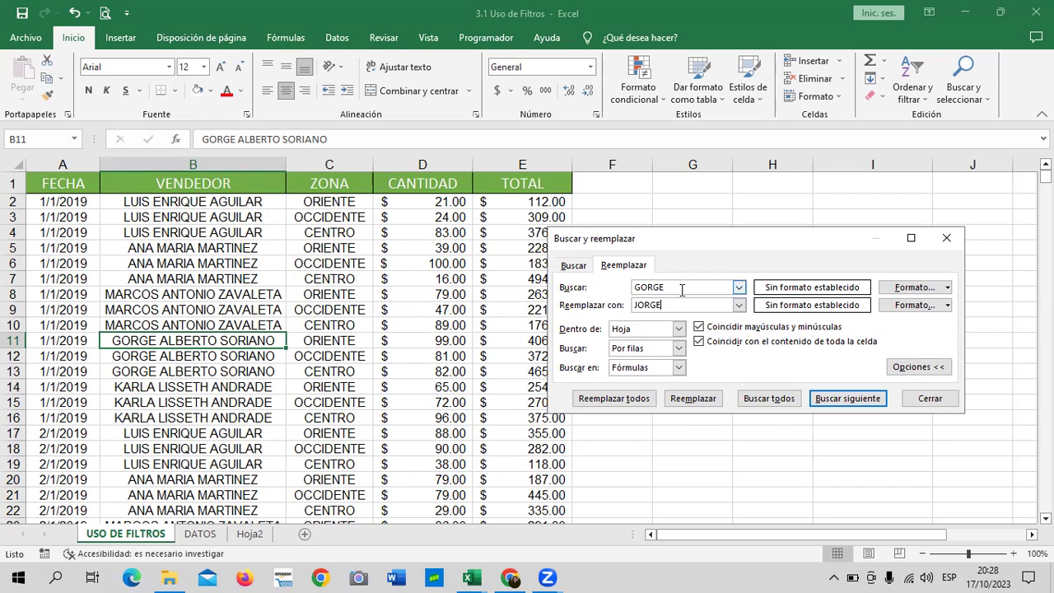
pyautogui.click(777, 400)
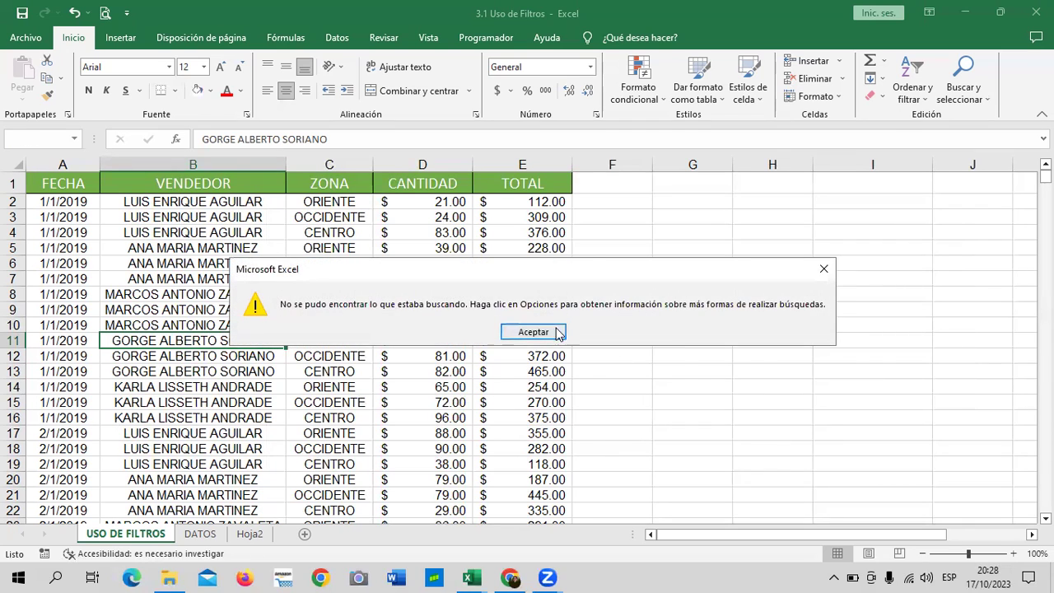
pyautogui.click(534, 332)
pyautogui.click(848, 398)
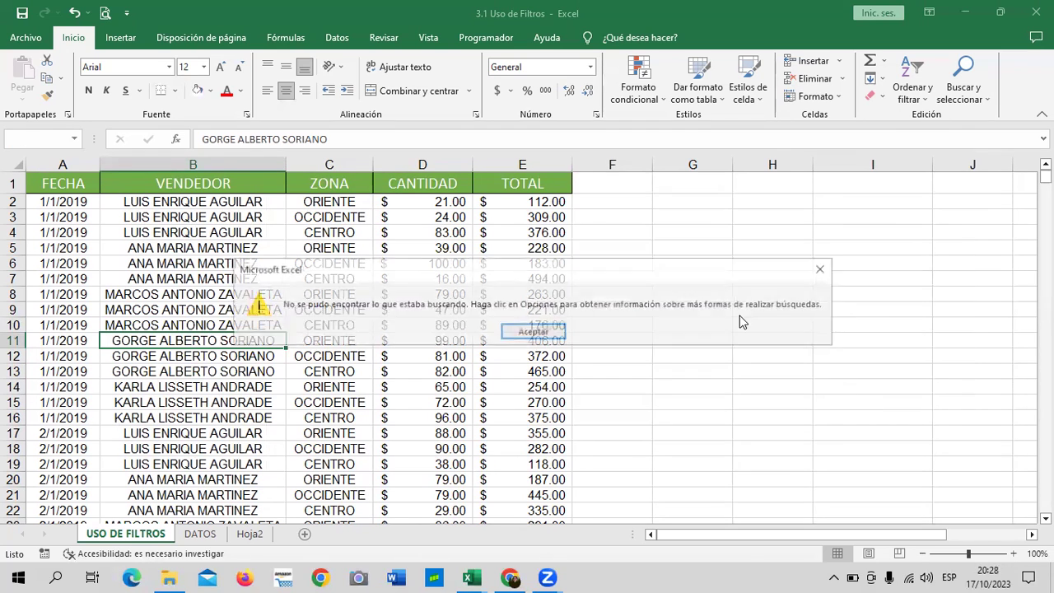
pyautogui.press('Return')
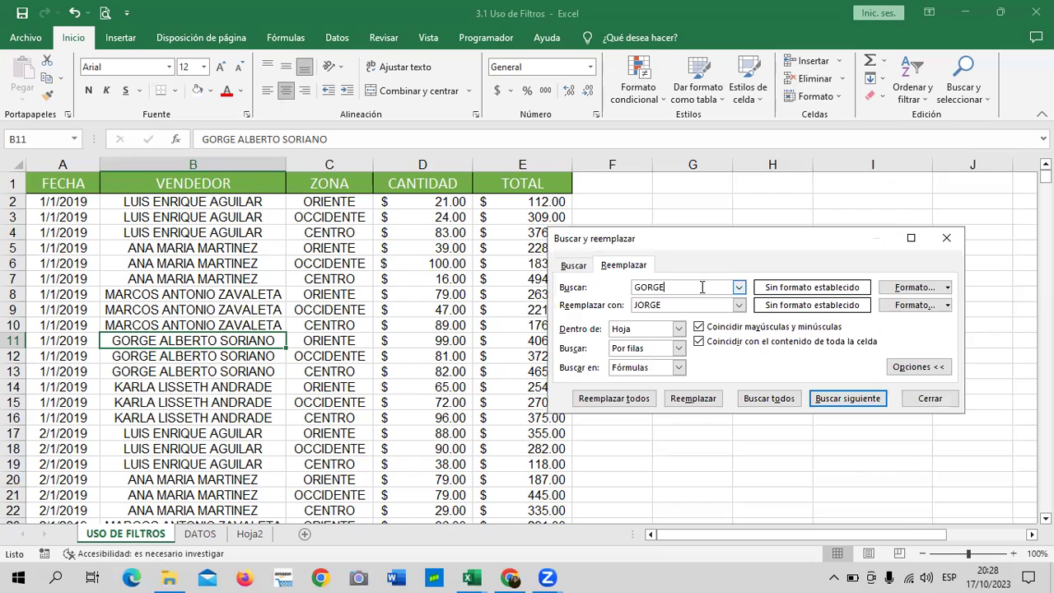
# - List all cells with the misspelled first name and replace them all with the correction
pyautogui.write('ALBERTO SORIANO')
pyautogui.write(' ALBETOORIANO')
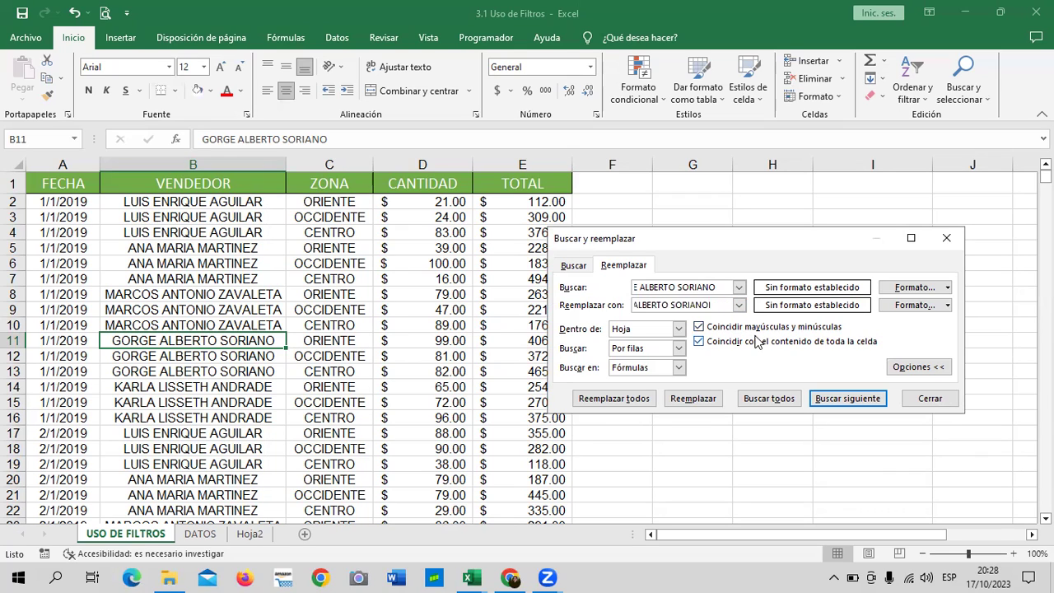
pyautogui.click(769, 400)
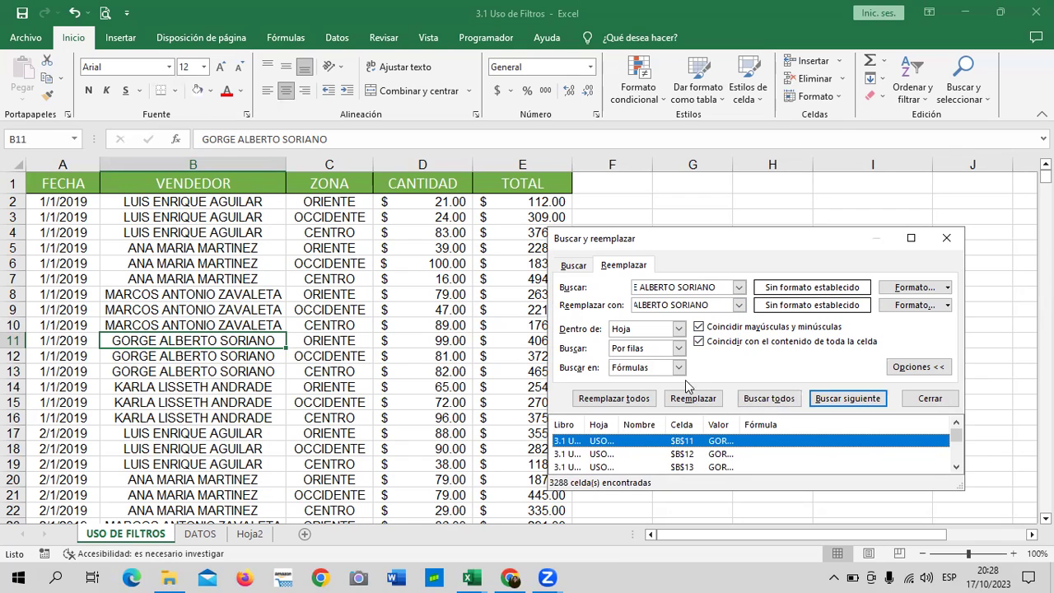
pyautogui.click(631, 401)
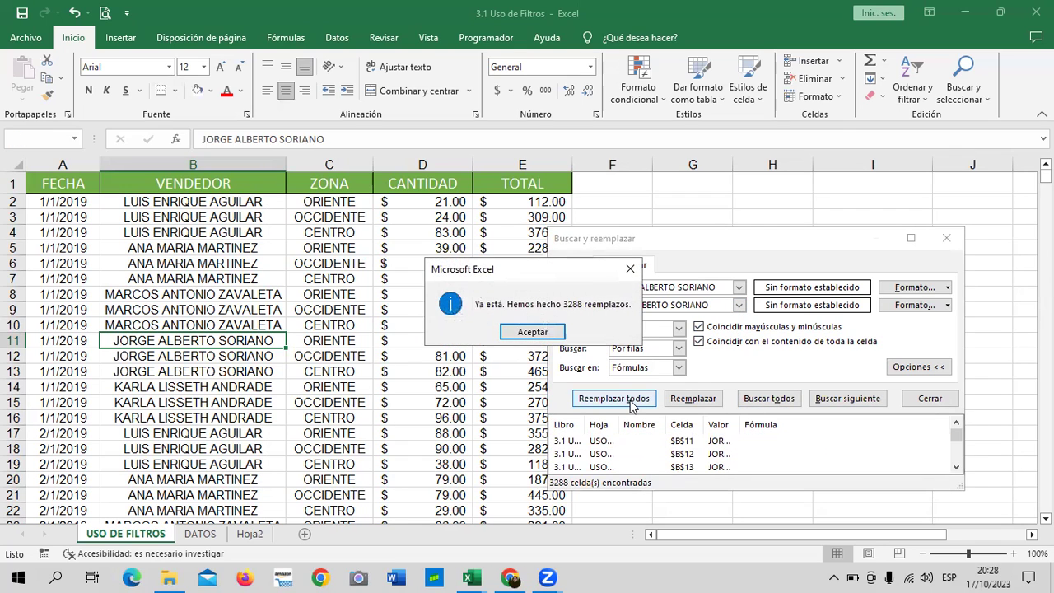
pyautogui.click(559, 334)
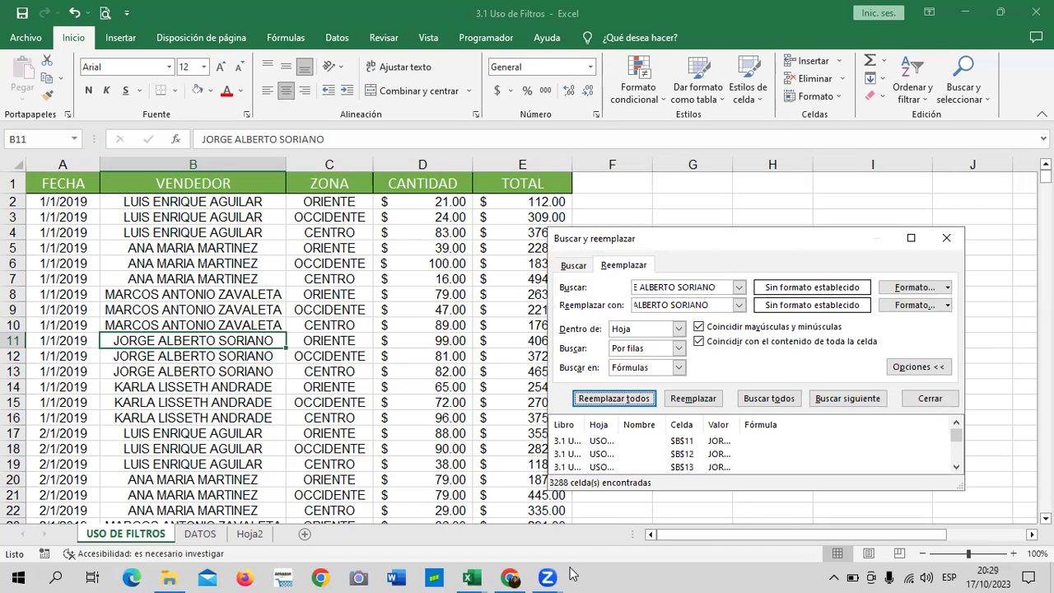
# - Close the replace dialog, scroll through the VENDEDOR column to verify the names, and return to B2
pyautogui.click(946, 238)
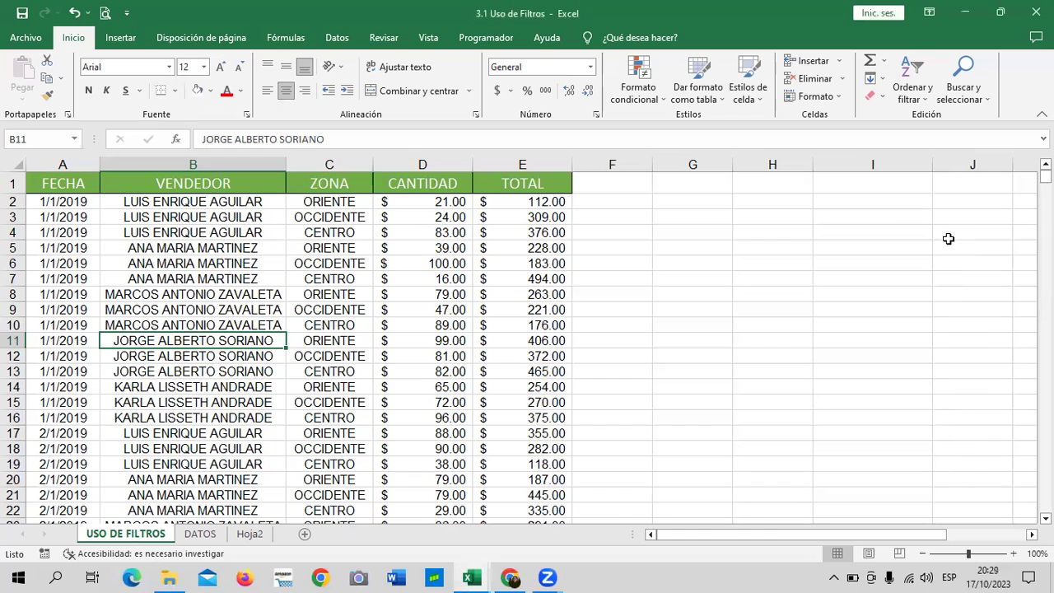
pyautogui.click(356, 280)
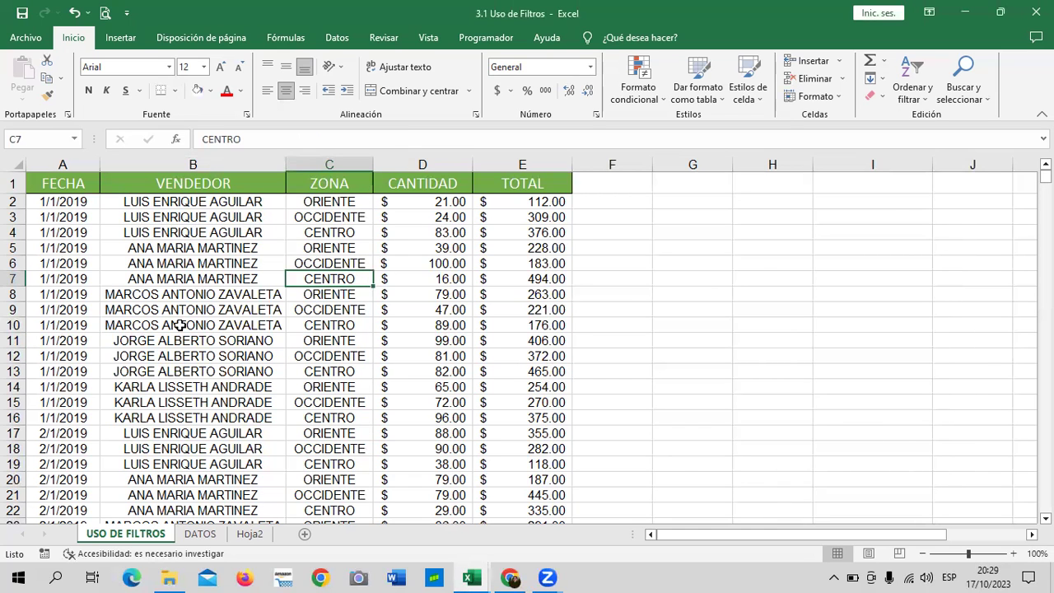
pyautogui.scroll(-8, 180, 362)
pyautogui.scroll(-5, 180, 362)
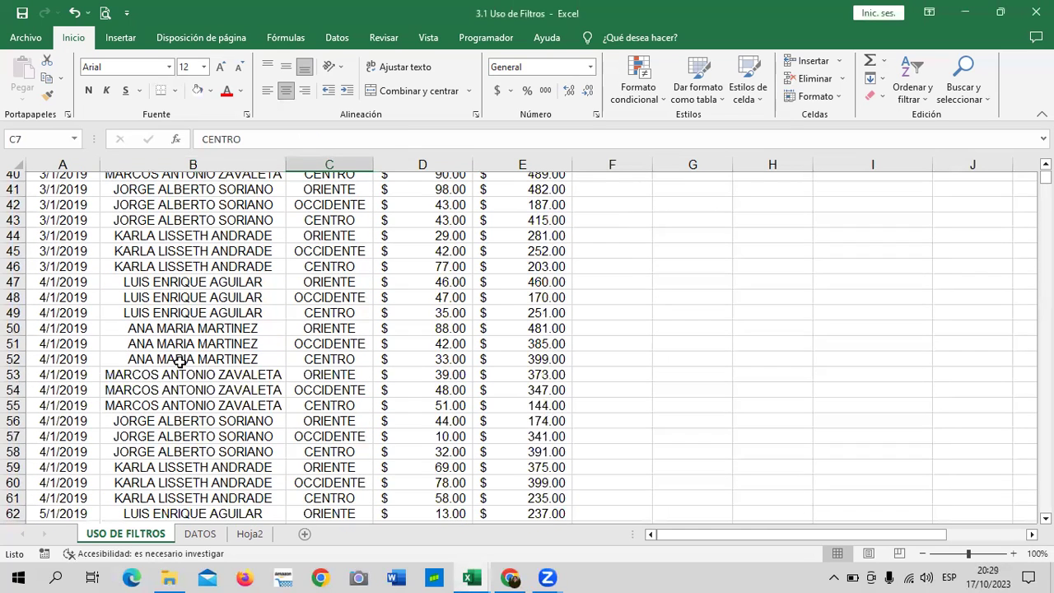
pyautogui.scroll(-20, 179, 363)
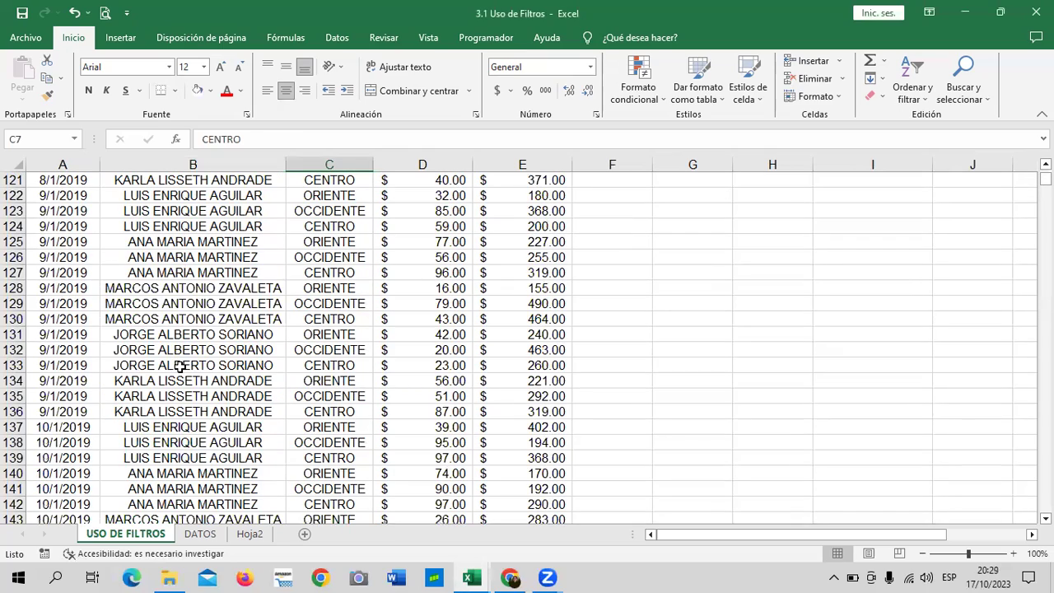
pyautogui.scroll(5, 211, 375)
pyautogui.scroll(12, 211, 375)
pyautogui.scroll(7, 211, 375)
pyautogui.scroll(10, 210, 375)
pyautogui.scroll(6, 211, 375)
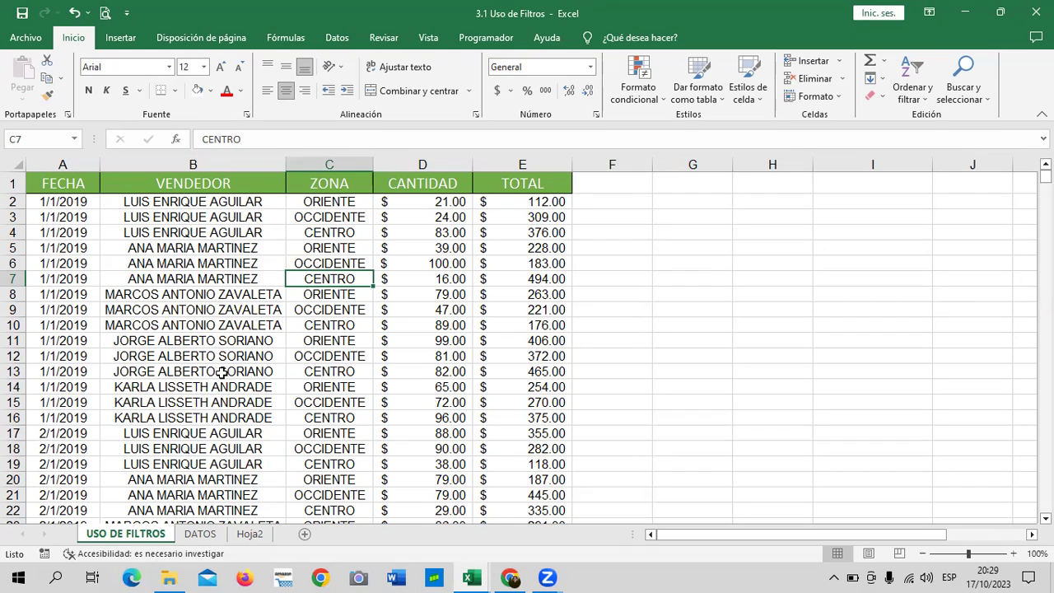
pyautogui.click(186, 202)
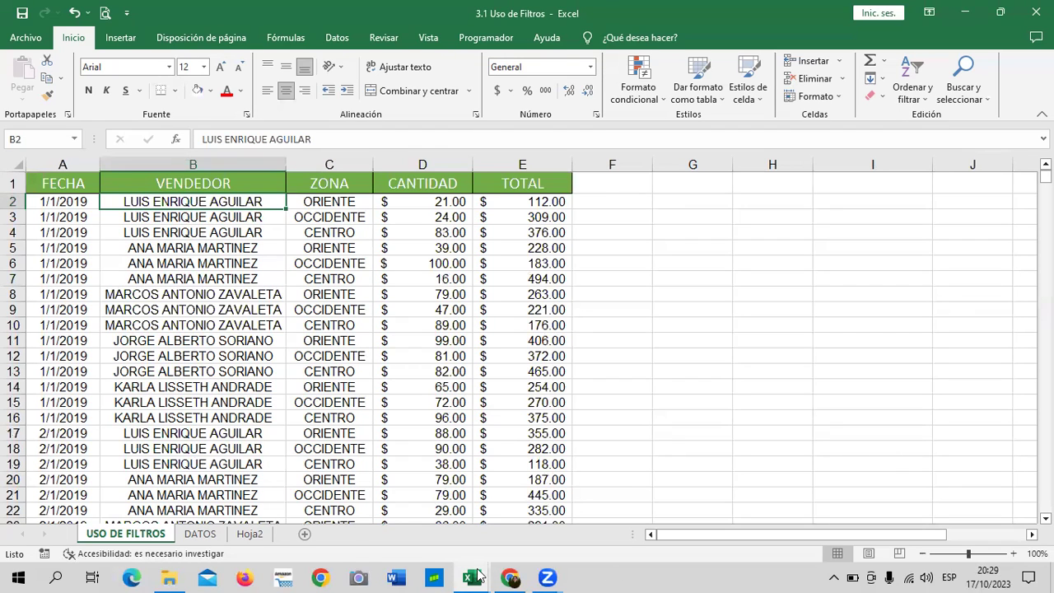
# - In the 4.2 Buscar y reemplazar workbook, replace VENDEDOR 1 in cell B3 with JOSE ANTONIO
pyautogui.moveTo(479, 575)
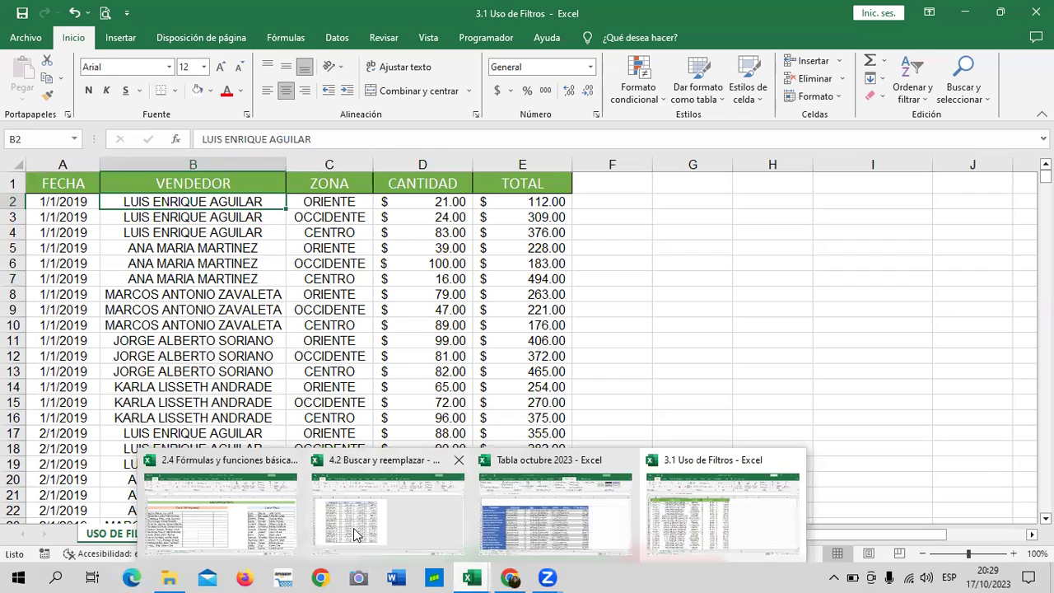
pyautogui.click(355, 531)
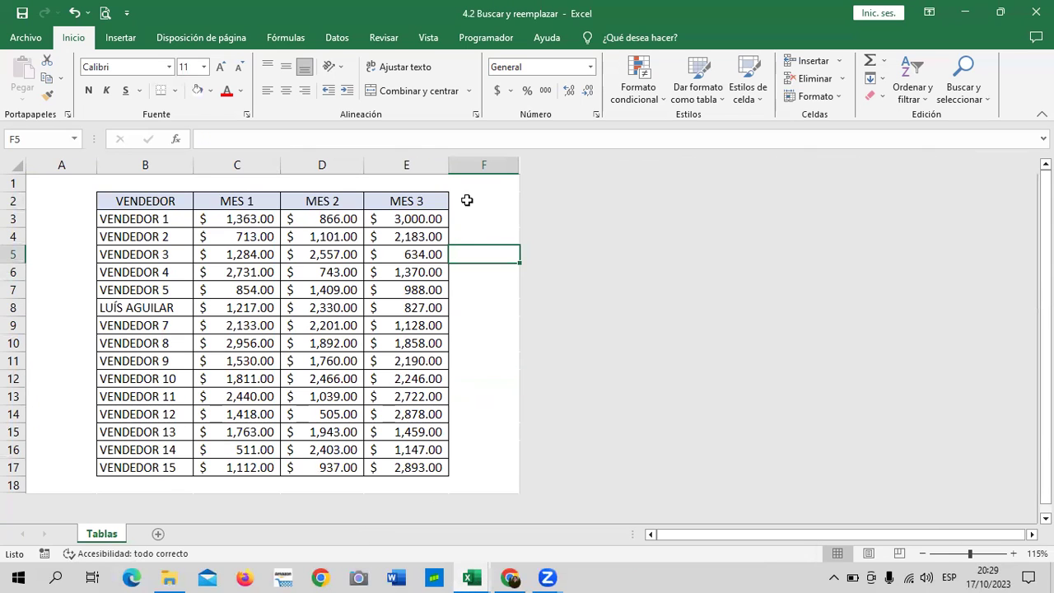
pyautogui.click(136, 218)
pyautogui.doubleClick(165, 217)
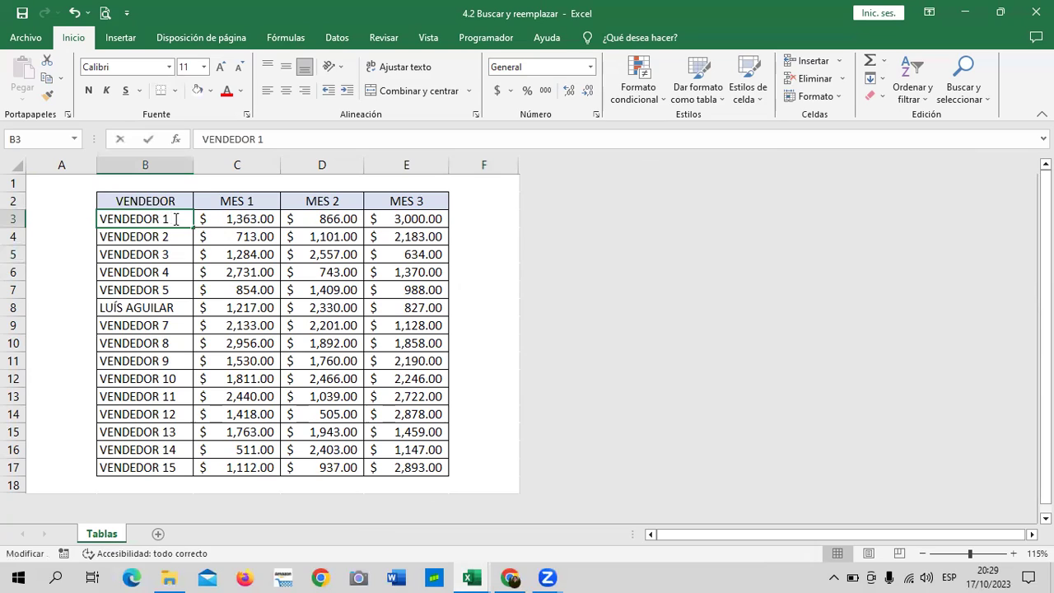
pyautogui.press('BackSpace')
pyautogui.press('BackSpace')
pyautogui.press('BackSpace')
pyautogui.press('BackSpace')
pyautogui.press('BackSpace')
pyautogui.press('BackSpace')
pyautogui.press('BackSpace')
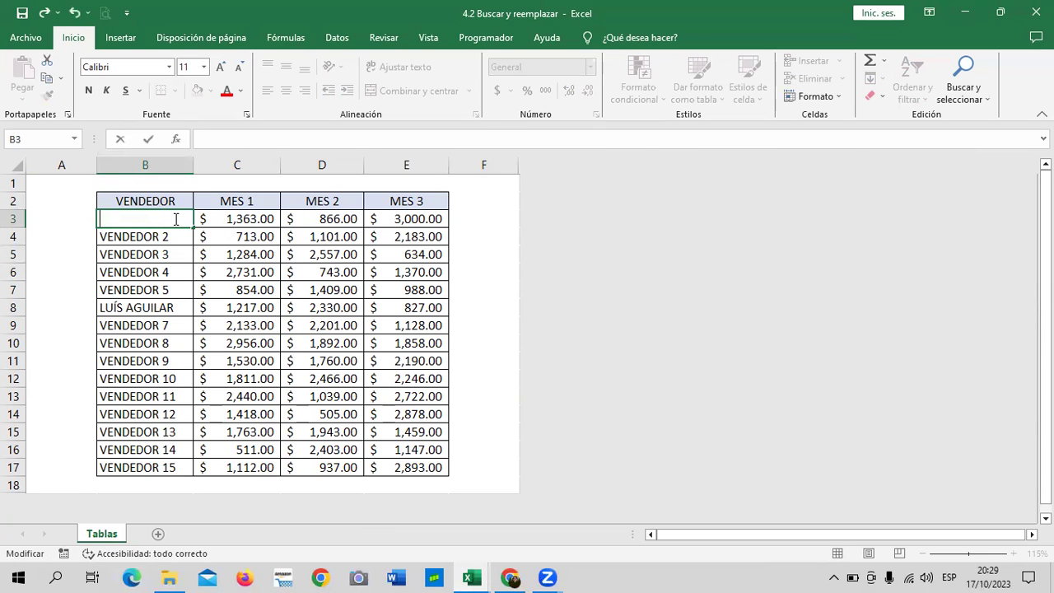
pyautogui.write('JOE')
pyautogui.press('BackSpace')
pyautogui.write('SE')
pyautogui.write(' ANTONIO')
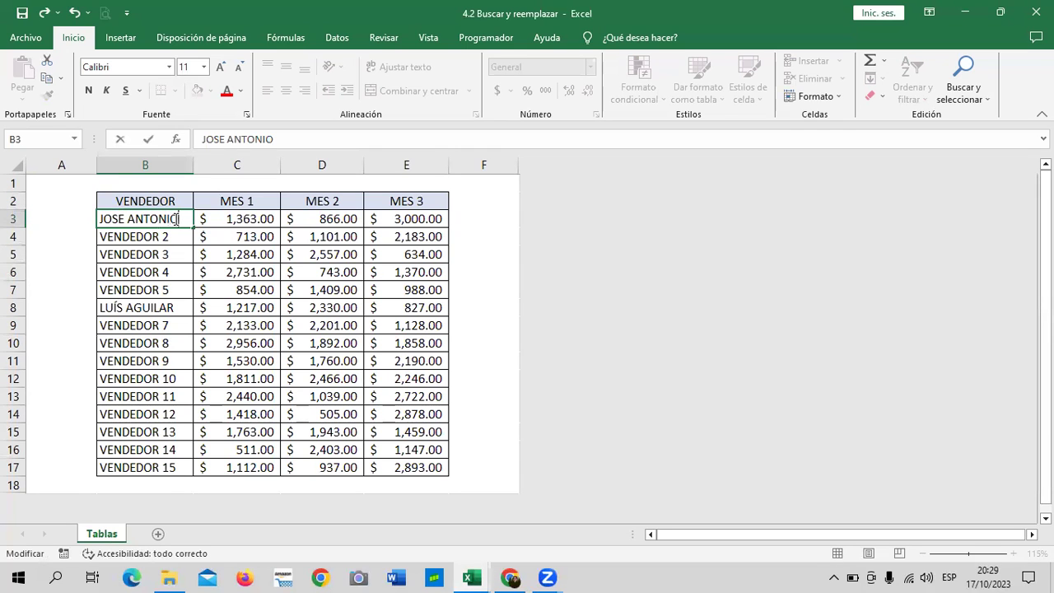
pyautogui.press('Return')
pyautogui.click(453, 328)
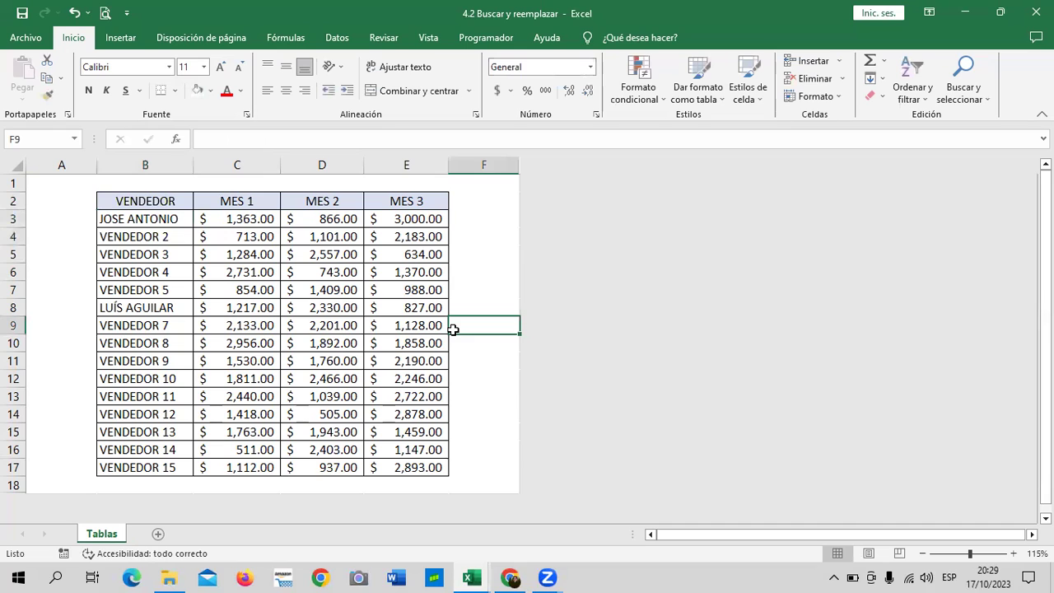
pyautogui.click(175, 235)
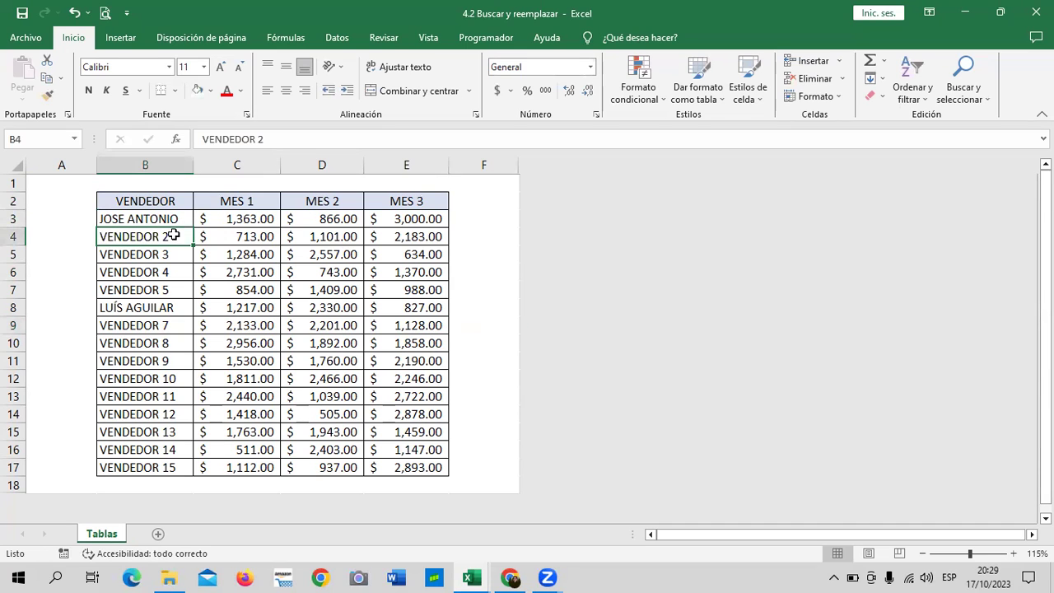
pyautogui.doubleClick(175, 235)
pyautogui.press('BackSpace')
pyautogui.press('BackSpace')
pyautogui.press('BackSpace')
pyautogui.press('BackSpace')
pyautogui.press('BackSpace')
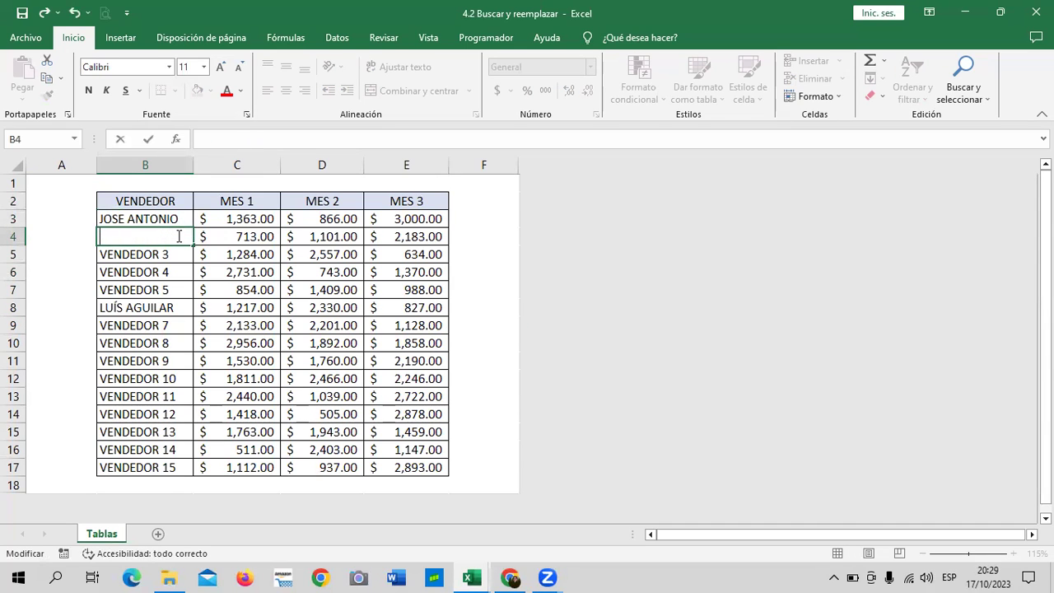
pyautogui.write('LUIS ')
pyautogui.write('ALVARADO')
pyautogui.press('Return')
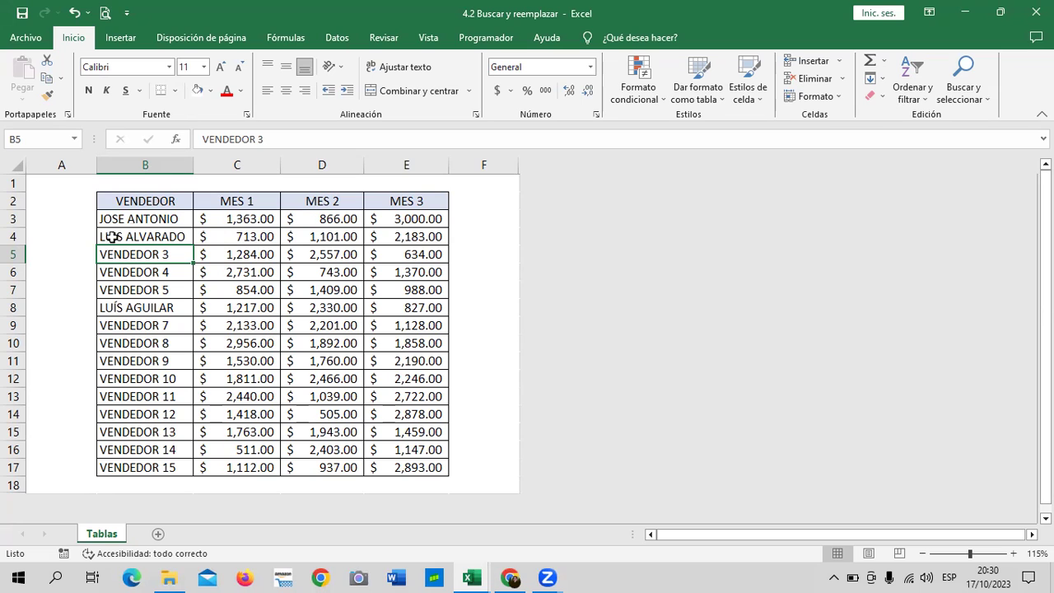
pyautogui.click(476, 576)
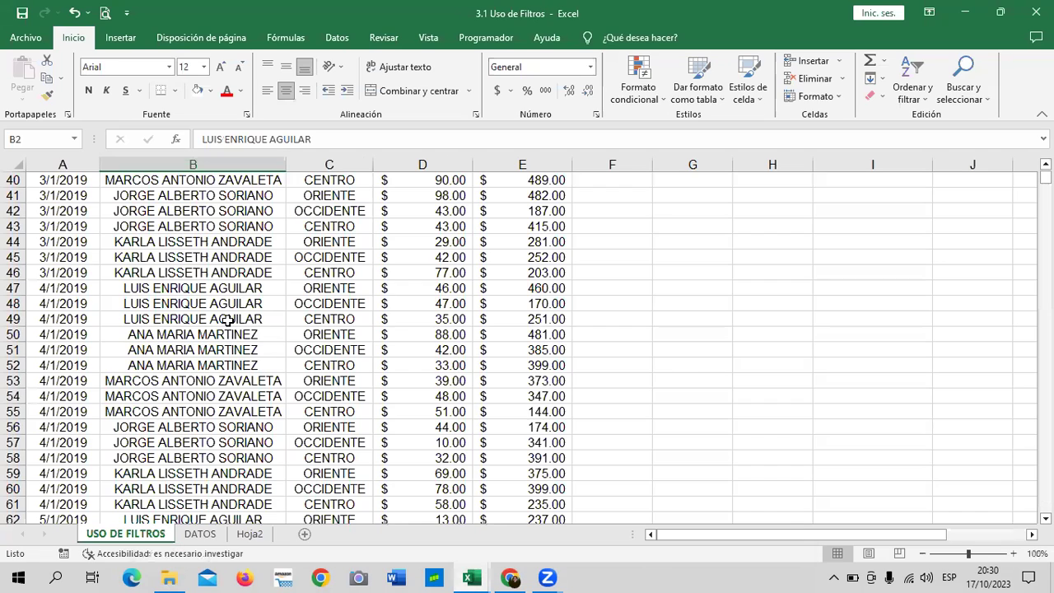
# - Scroll the Uso de Filtros sheet down to row 187 and select quantity cell D190
pyautogui.scroll(-3, 229, 321)
pyautogui.scroll(-5, 229, 322)
pyautogui.scroll(-11, 229, 321)
pyautogui.scroll(-6, 233, 315)
pyautogui.scroll(-11, 233, 314)
pyautogui.scroll(-5, 234, 320)
pyautogui.scroll(-8, 236, 329)
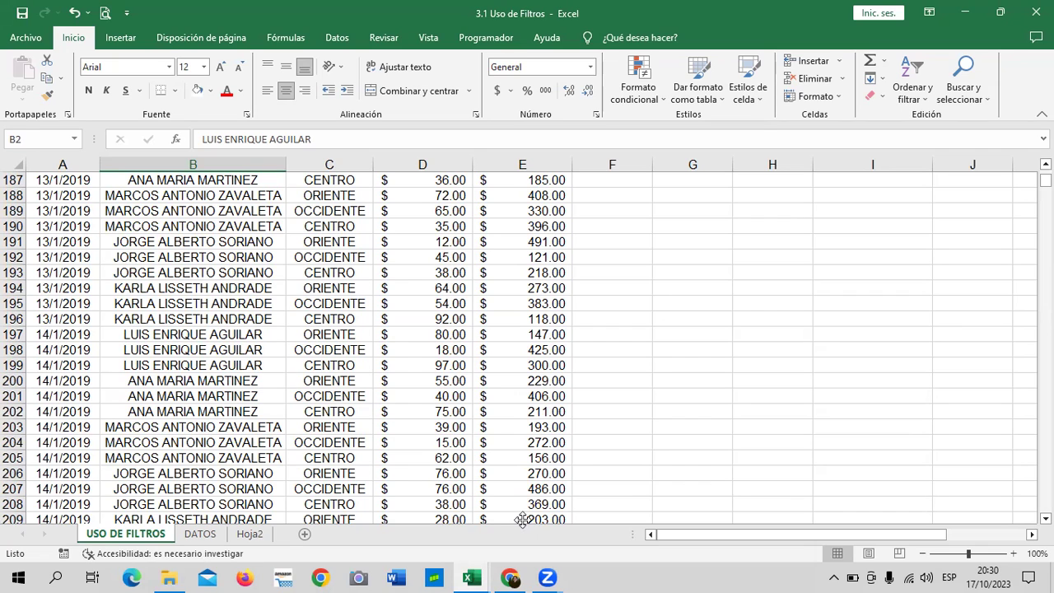
pyautogui.click(459, 223)
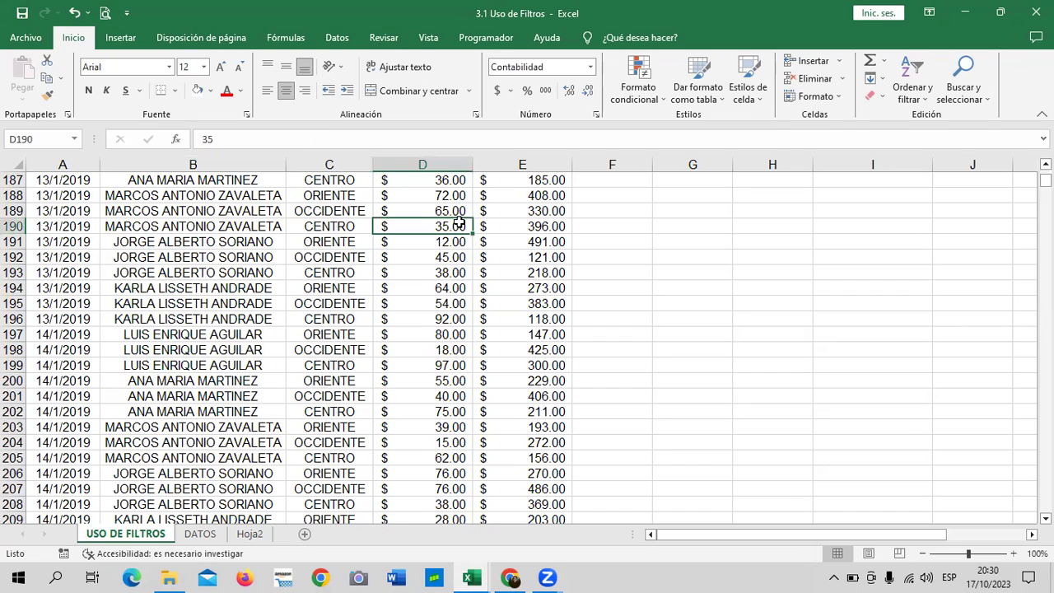
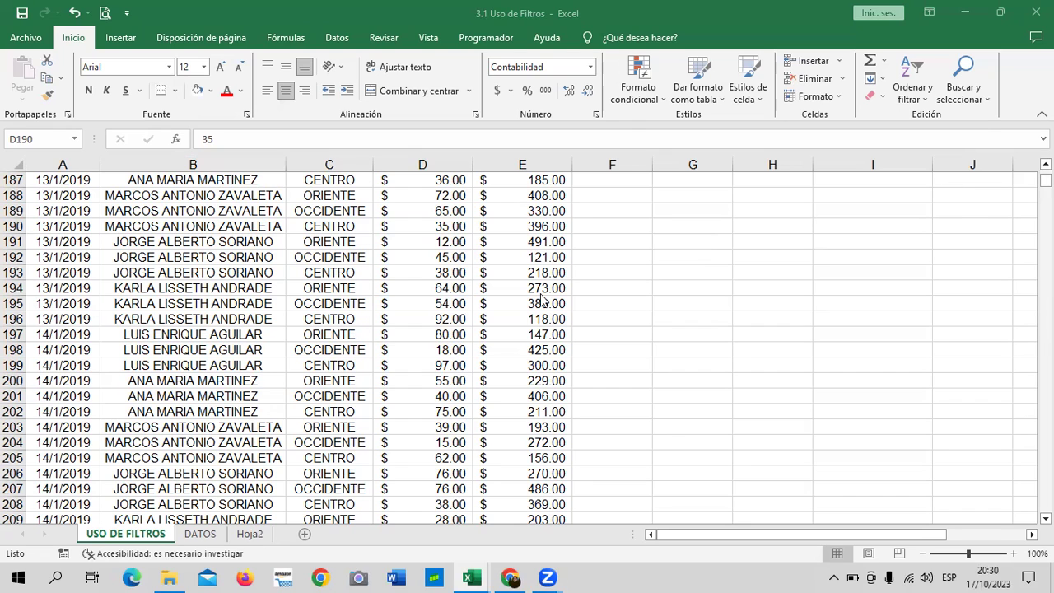
# - Switch to the 2.4 Fórmulas y funciones básicas workbook and scroll down to the FÓRMULAS DE TEXTO table
pyautogui.click(188, 256)
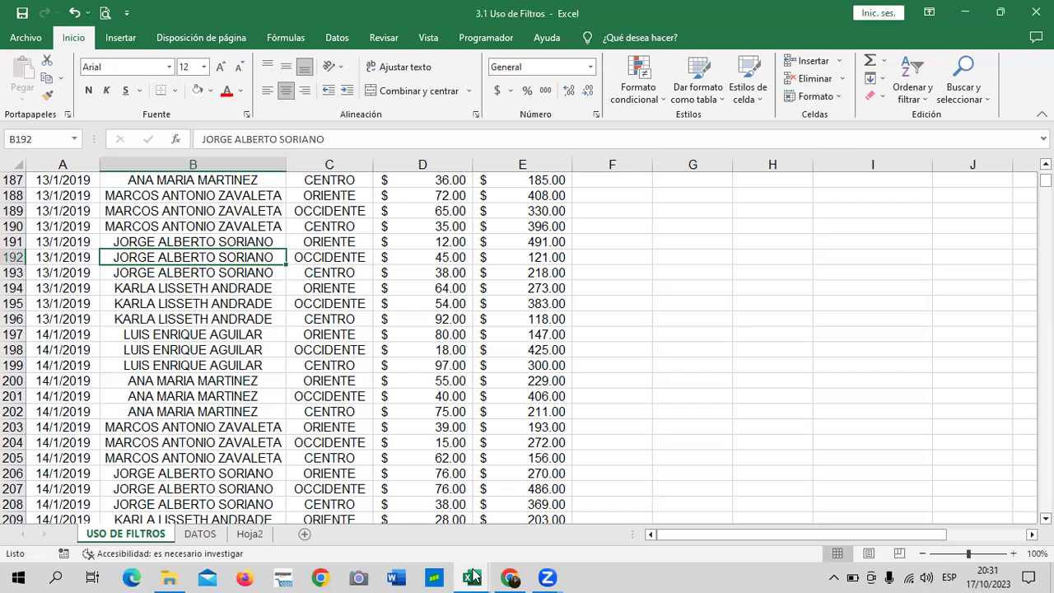
pyautogui.moveTo(472, 576)
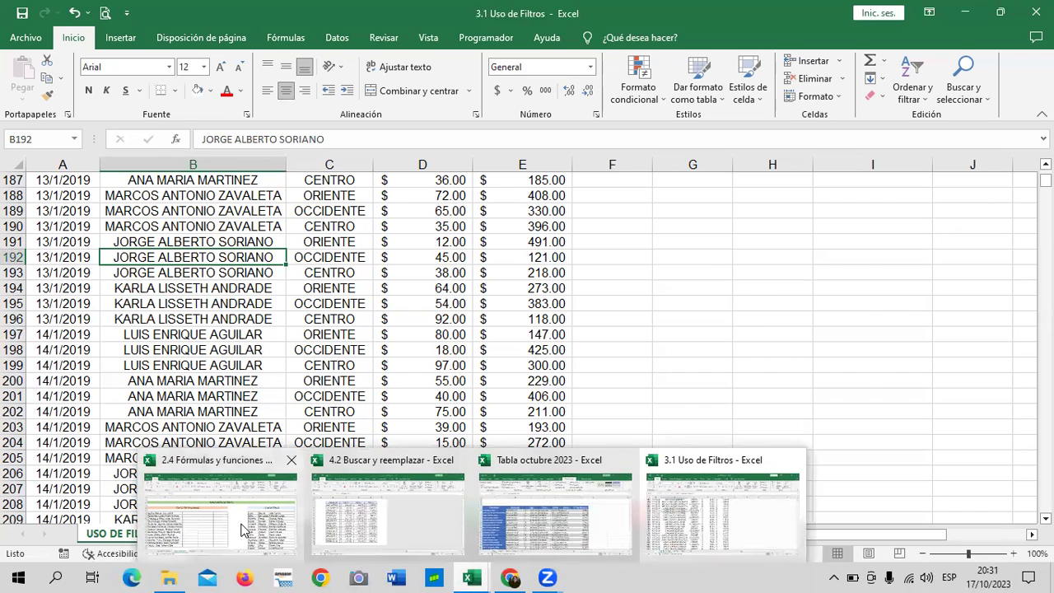
pyautogui.click(244, 530)
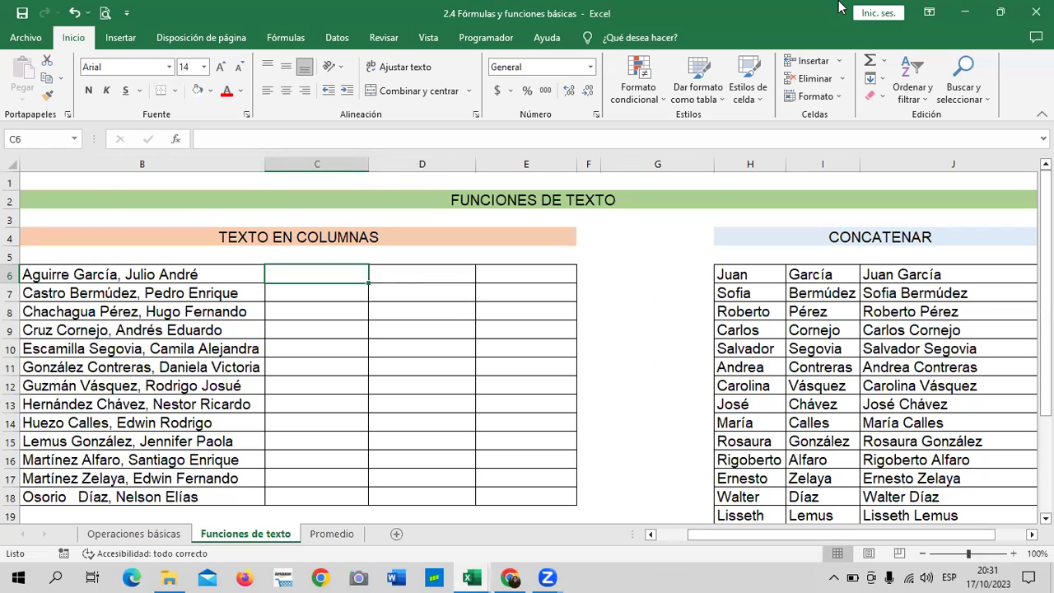
pyautogui.scroll(-4, 527, 443)
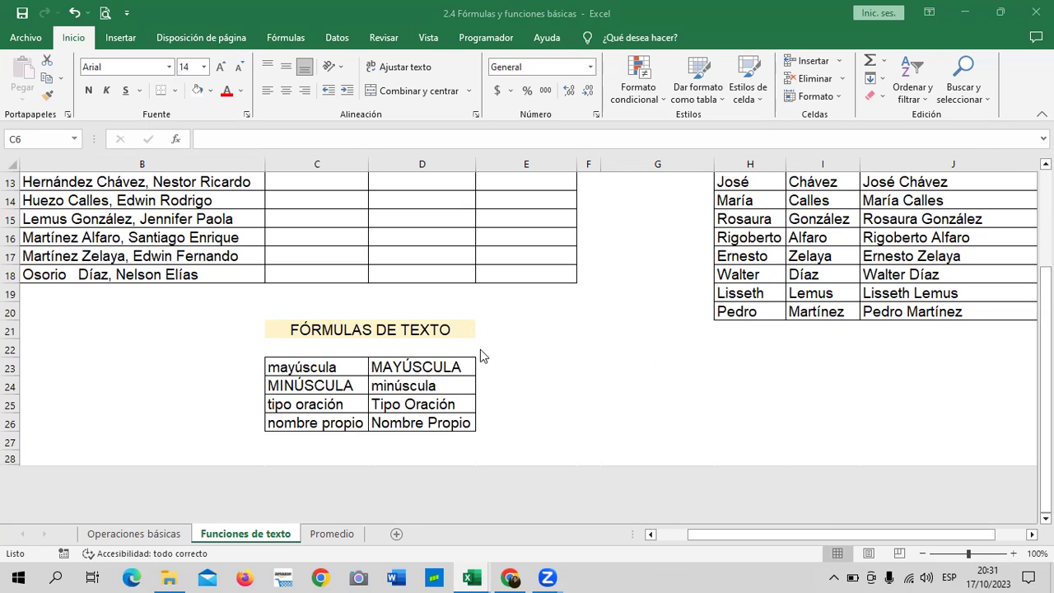
pyautogui.click(439, 368)
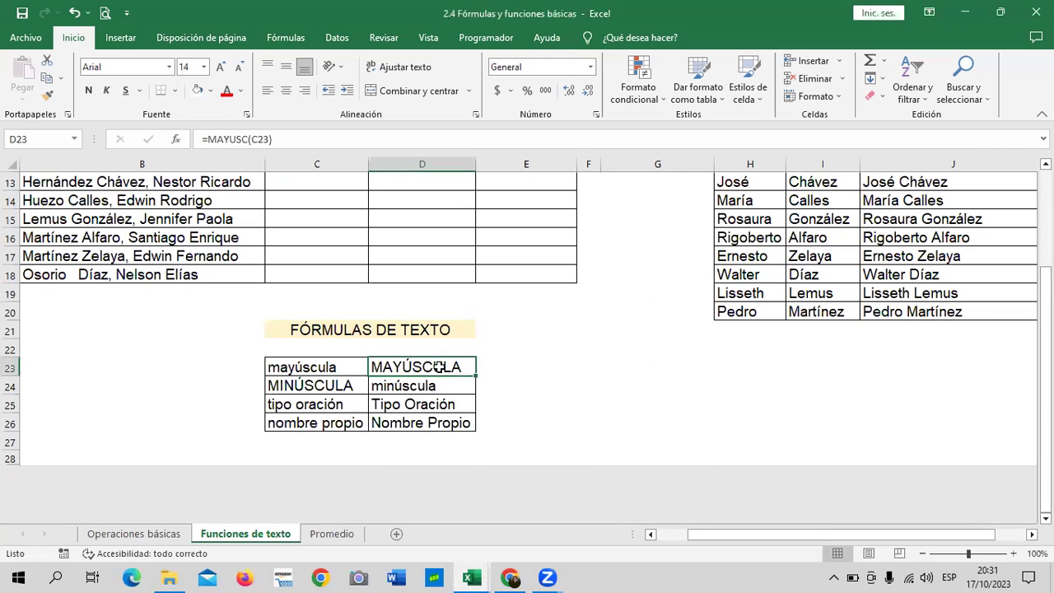
pyautogui.click(437, 386)
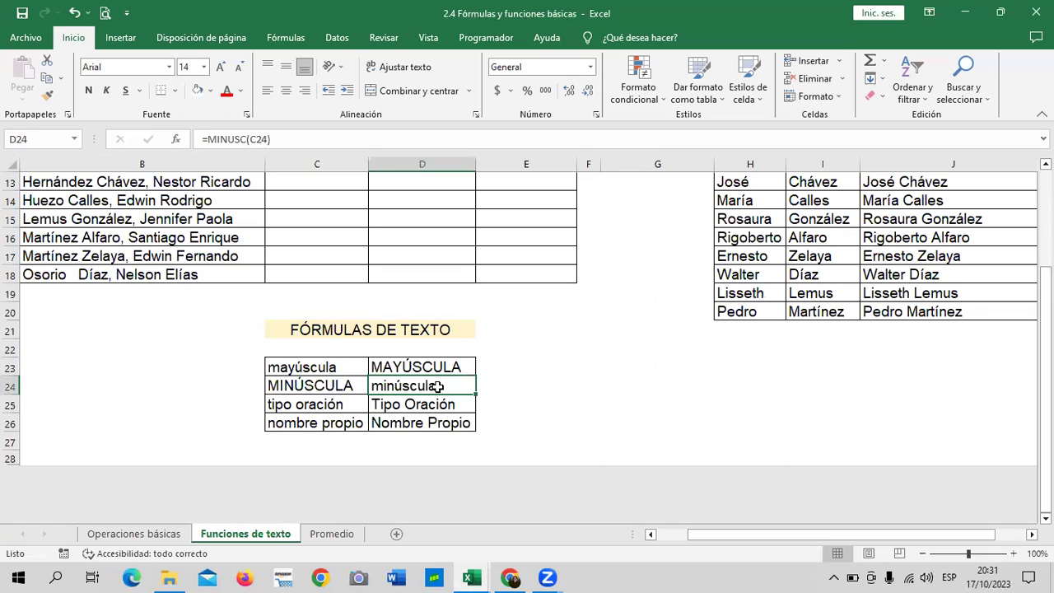
pyautogui.click(448, 366)
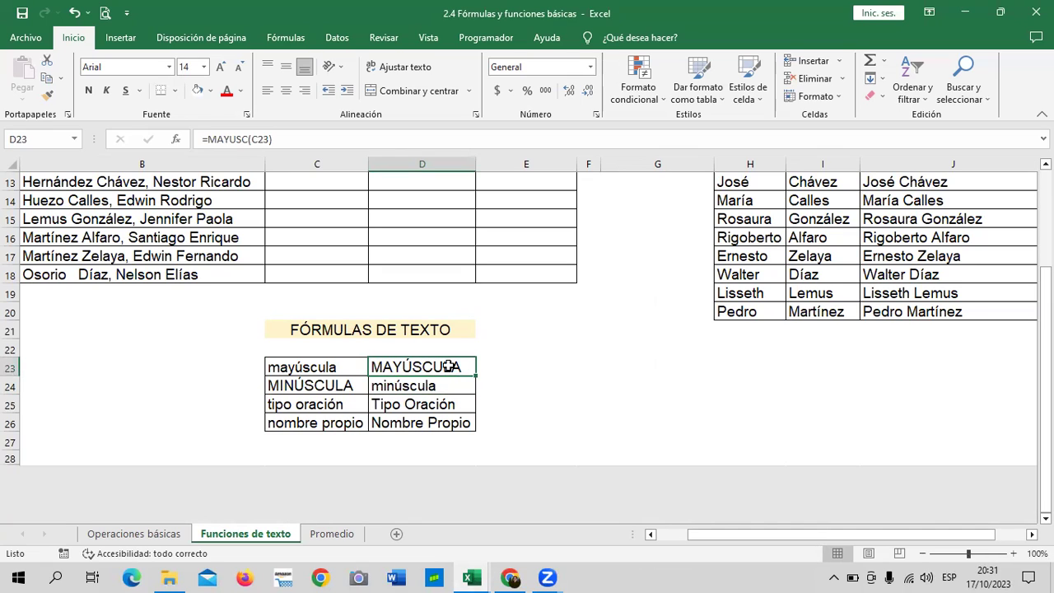
pyautogui.click(348, 369)
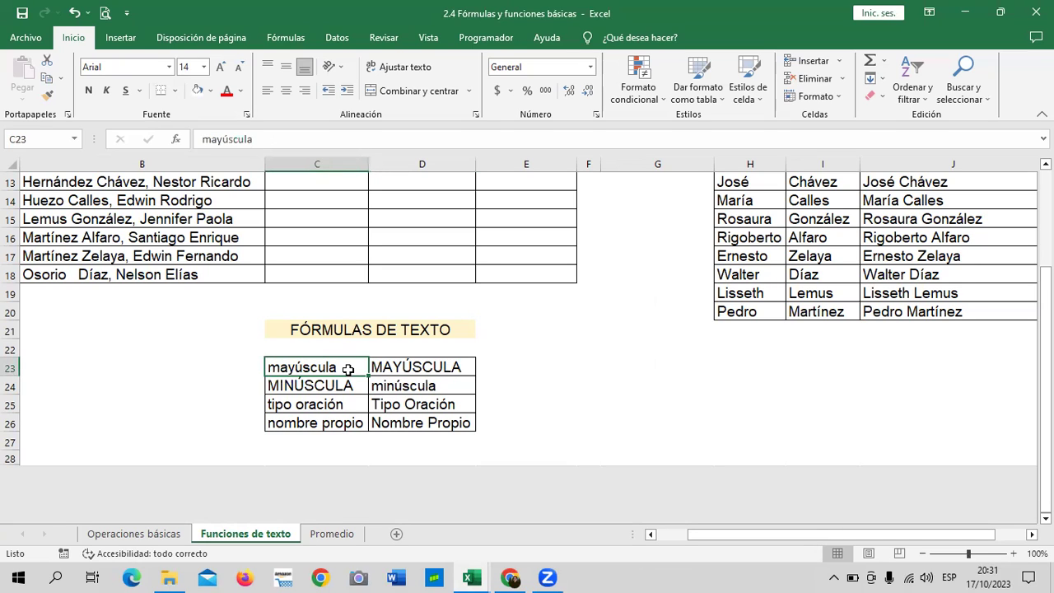
pyautogui.click(386, 370)
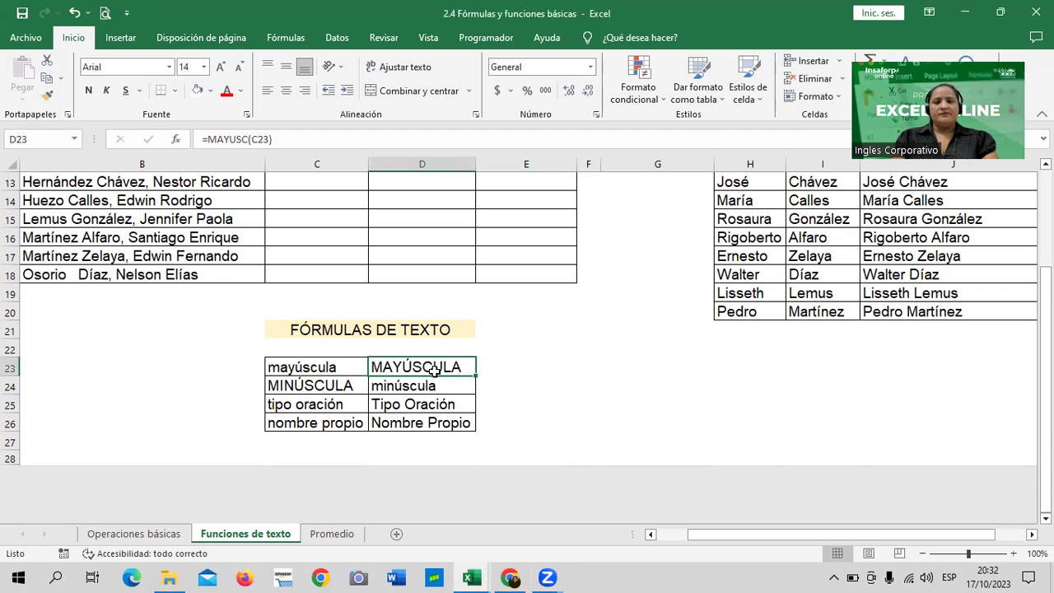
pyautogui.click(462, 388)
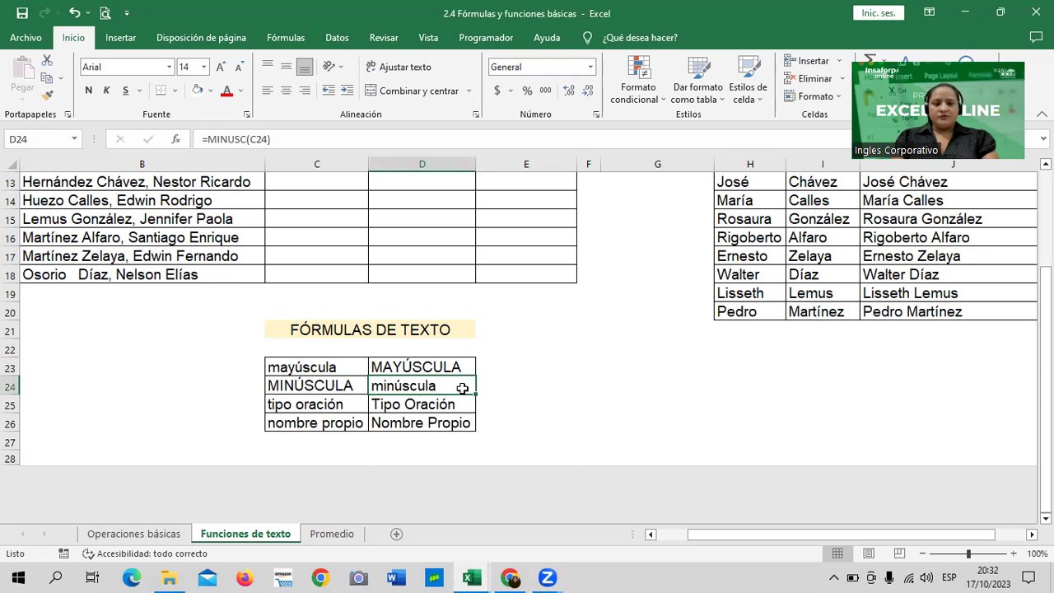
pyautogui.click(411, 407)
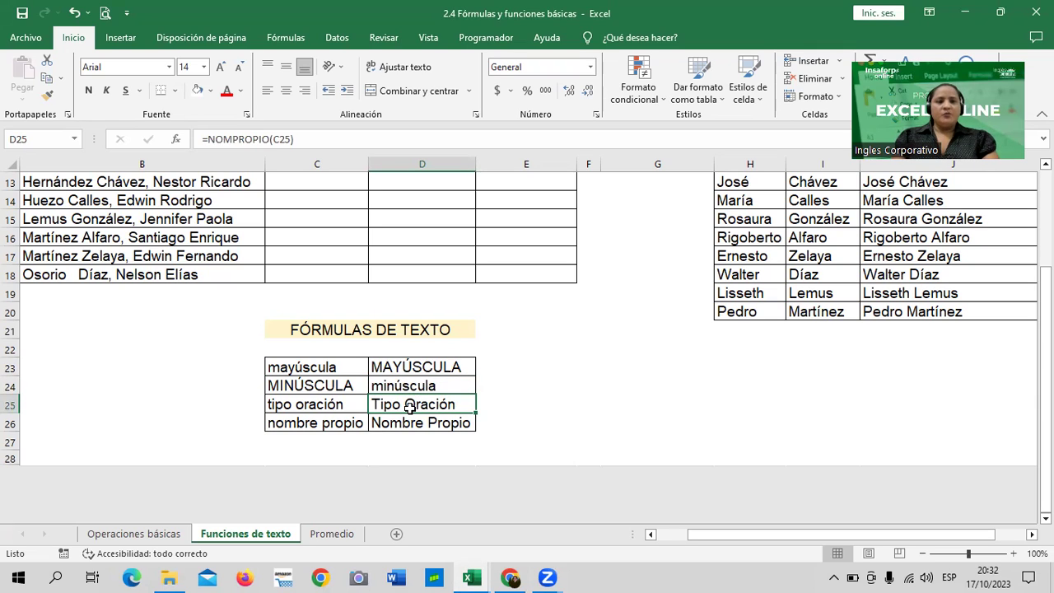
pyautogui.click(416, 432)
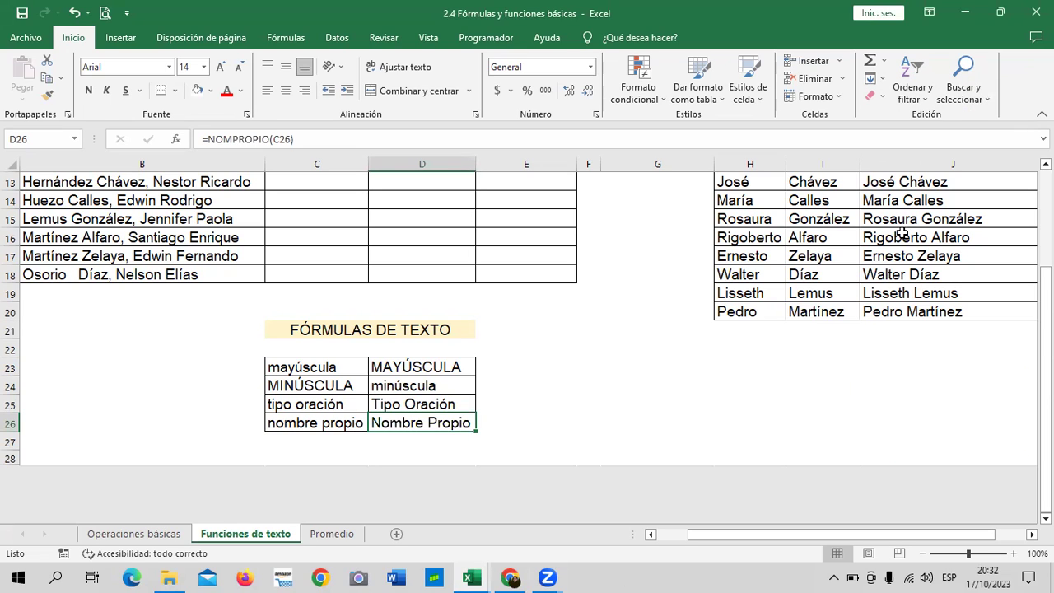
# - Review the CONCATENAR formulas in cells J6, J7 and J9
pyautogui.scroll(4, 878, 284)
pyautogui.click(905, 268)
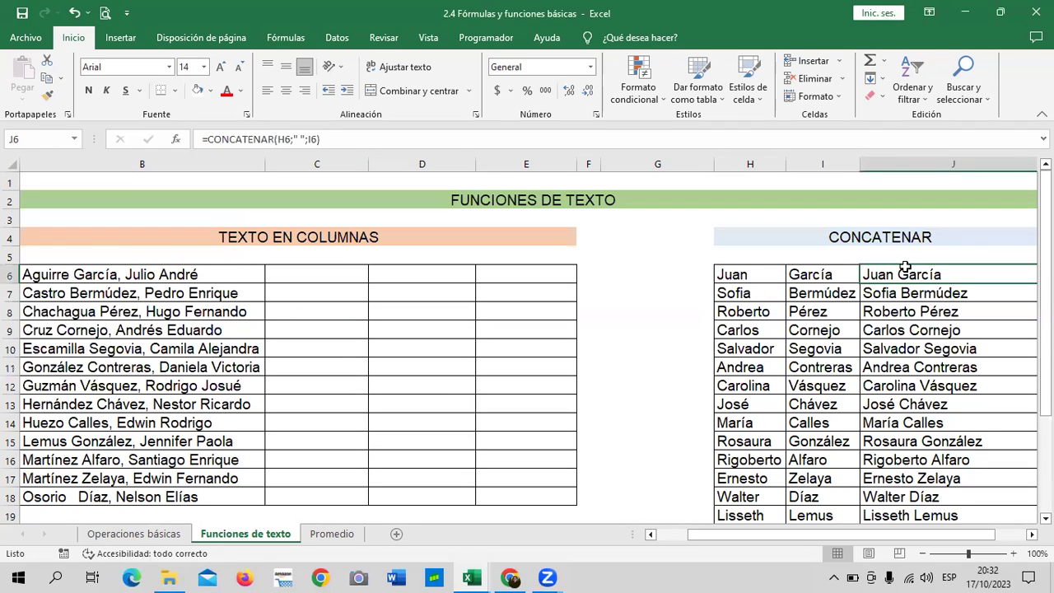
pyautogui.click(891, 293)
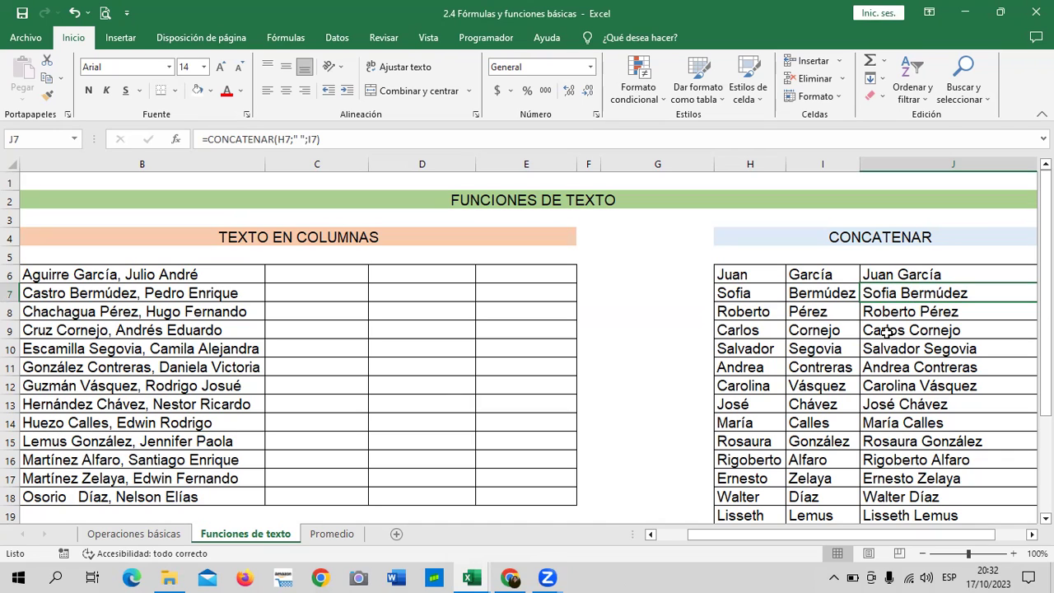
pyautogui.click(889, 332)
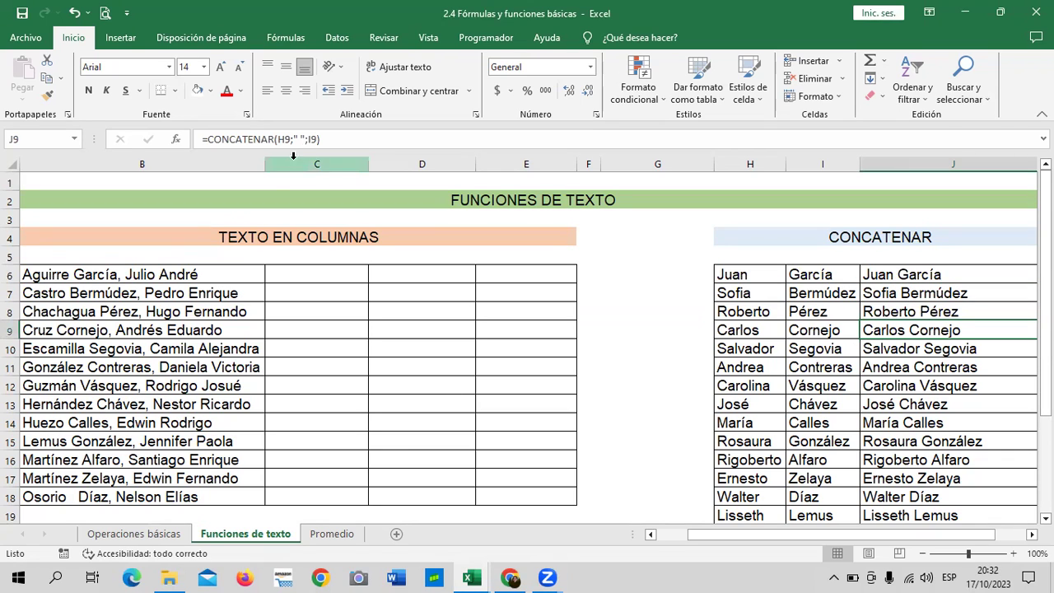
# - Show J9's formula references, confirm it unchanged, and return to cell C6
pyautogui.hscroll(3, 364, 141)
pyautogui.click(364, 141)
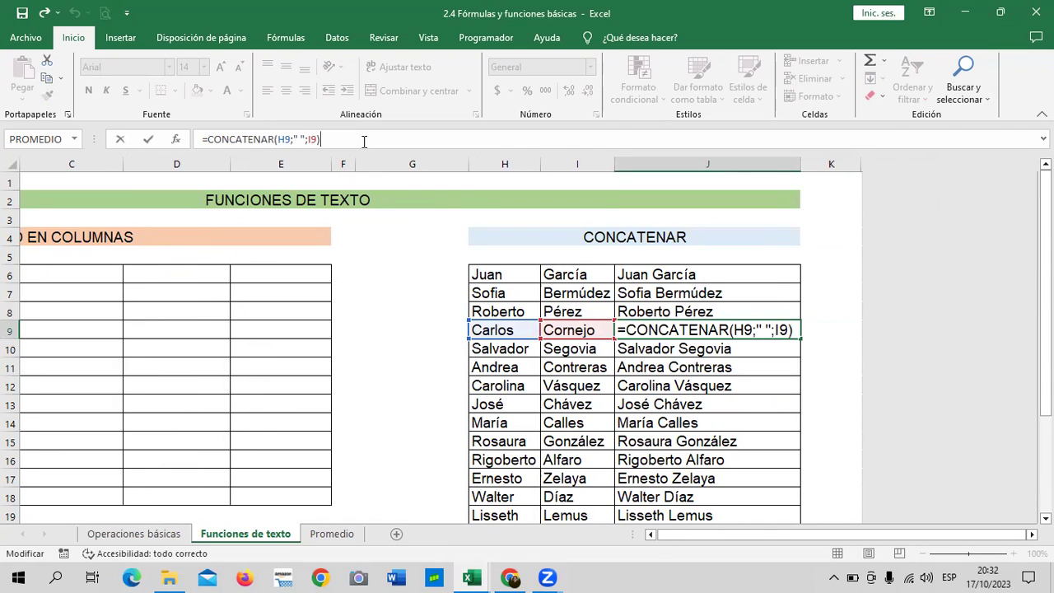
pyautogui.press('Return')
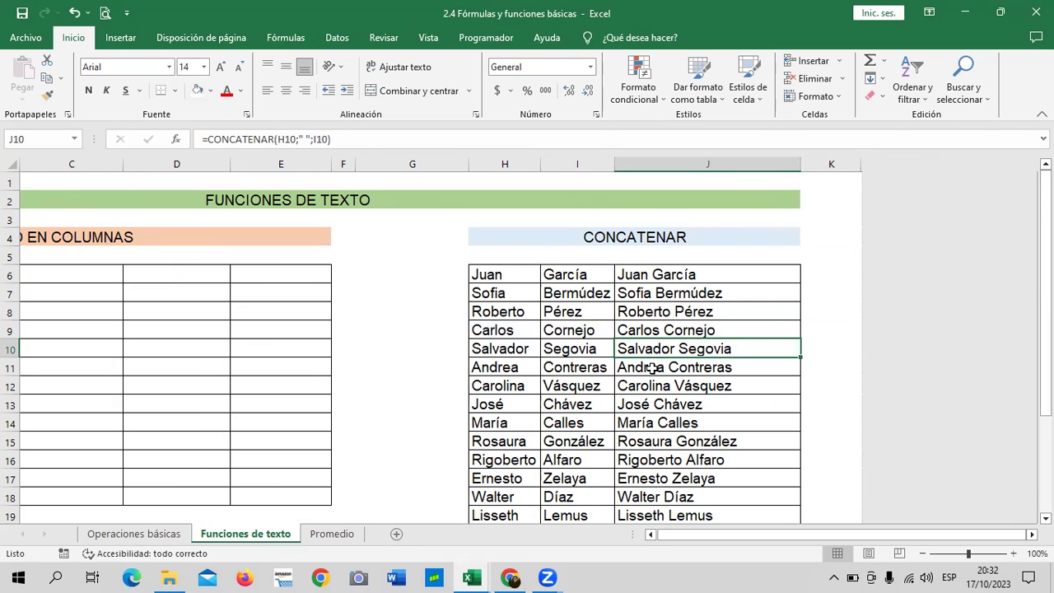
pyautogui.click(650, 535)
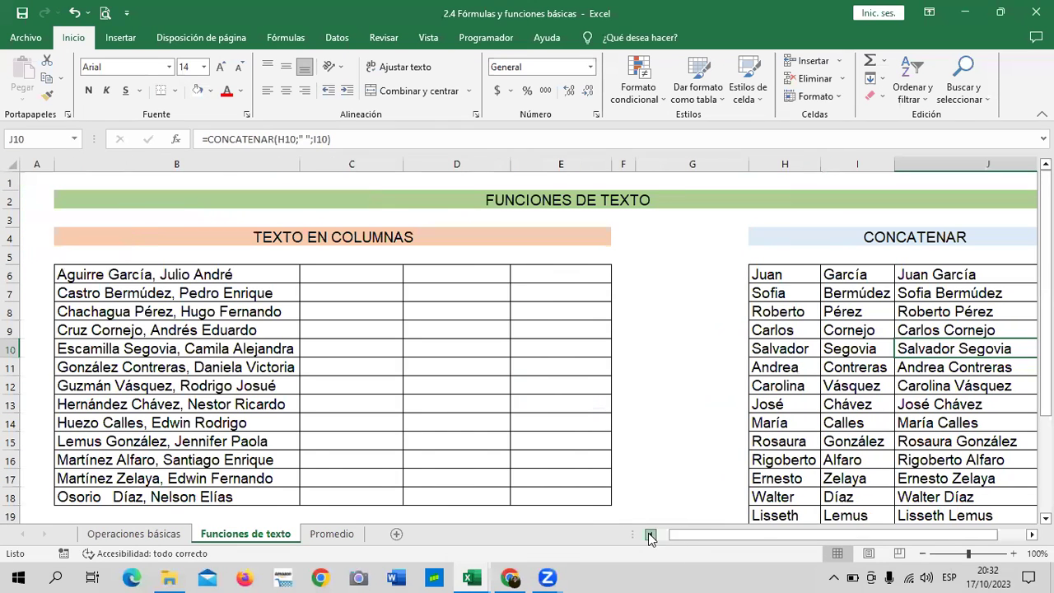
pyautogui.click(330, 280)
# - Select cells C6, D6 and E6 in the TEXTO EN COLUMNAS split-text columns
pyautogui.scroll(-3, 527, 330)
pyautogui.scroll(1, 527, 330)
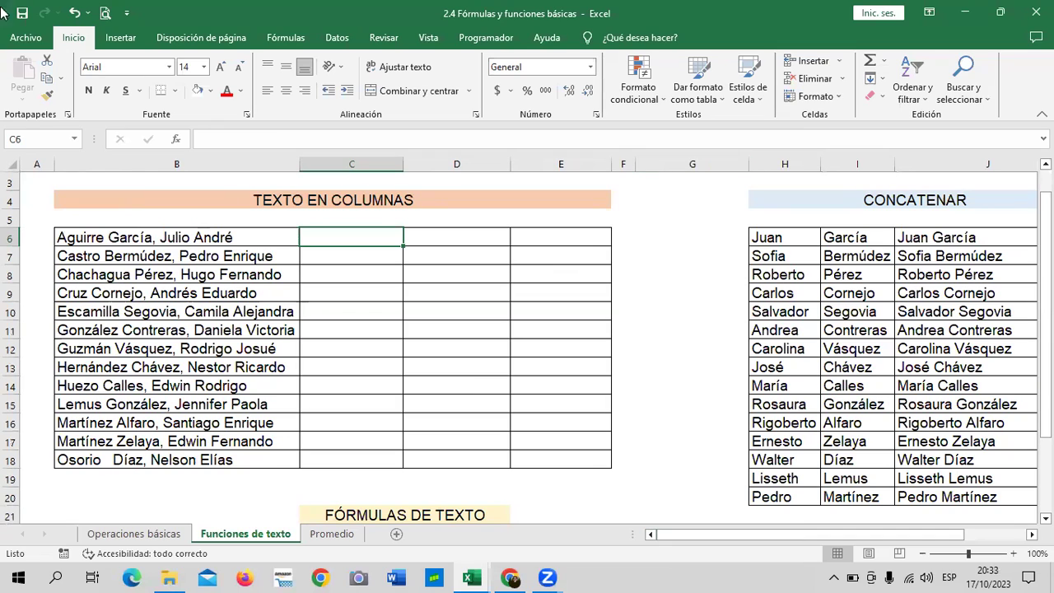
pyautogui.click(448, 239)
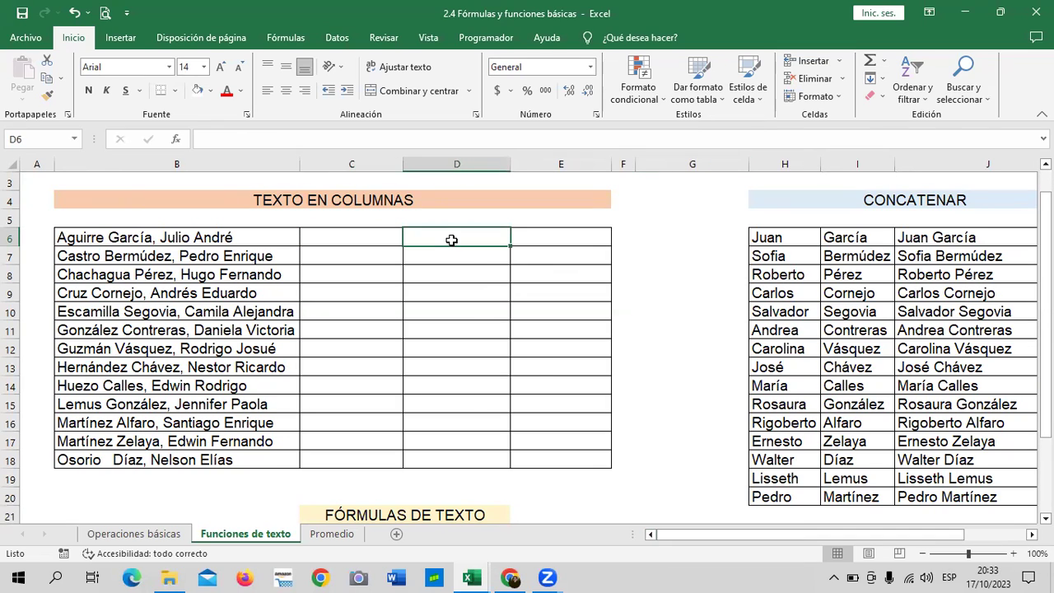
pyautogui.click(362, 237)
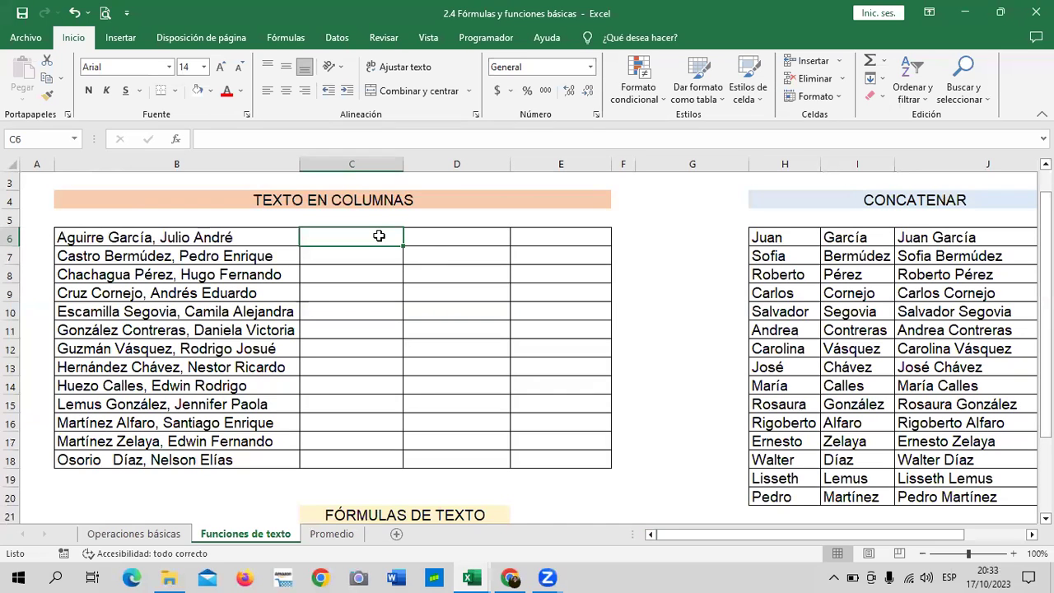
pyautogui.click(497, 240)
pyautogui.click(556, 239)
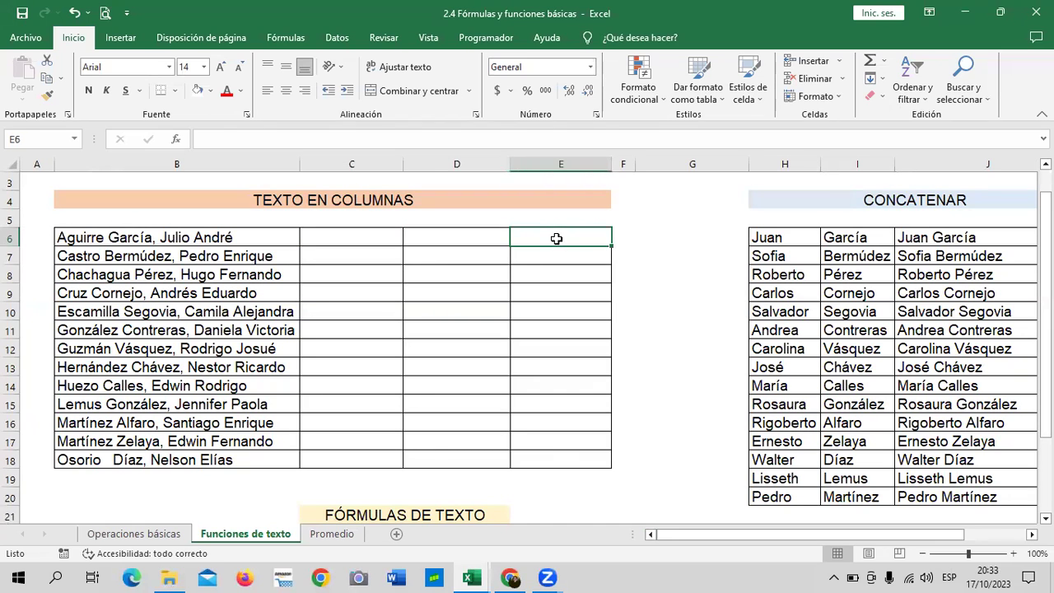
pyautogui.click(363, 239)
pyautogui.click(435, 238)
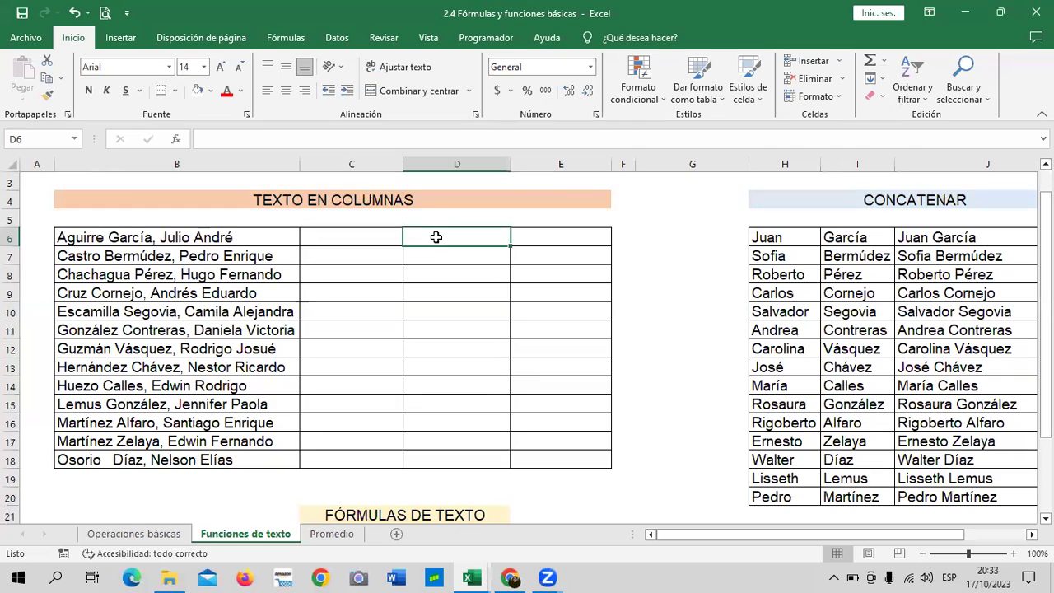
pyautogui.click(565, 240)
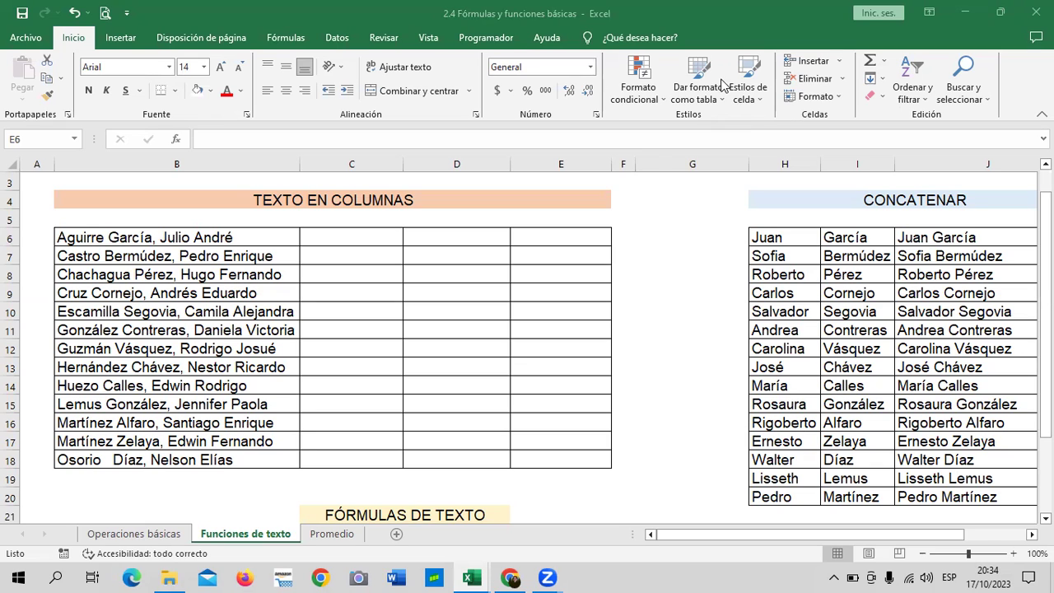
pyautogui.click(365, 240)
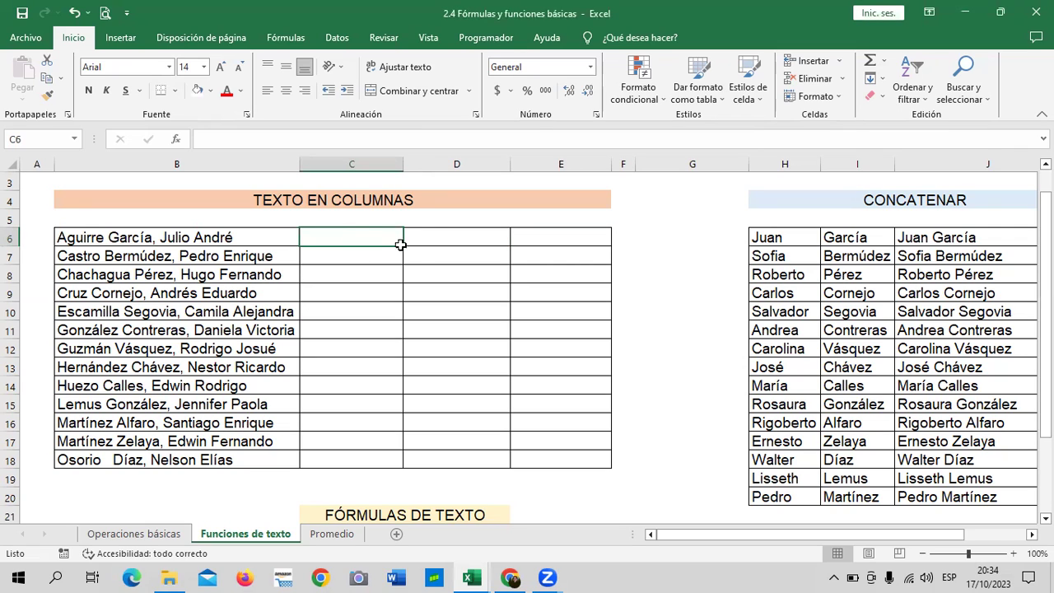
# - Widen column E of the TEXTO EN COLUMNAS table
pyautogui.click(461, 239)
pyautogui.click(553, 238)
pyautogui.moveTo(610, 165); pyautogui.dragTo(669, 167)
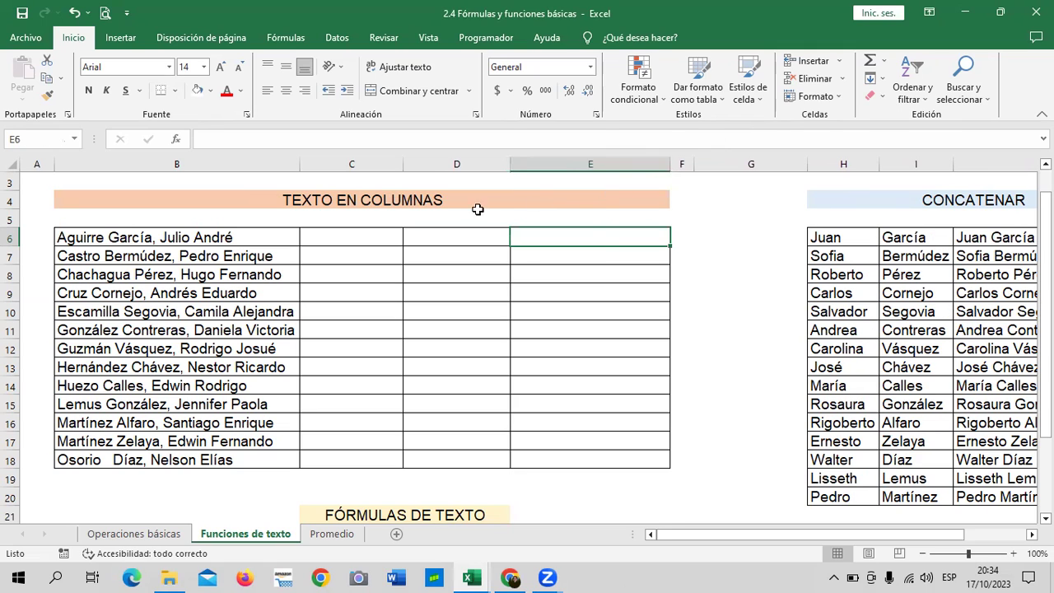
pyautogui.click(372, 237)
# - Enter =IZQUIERDA(B6;7) in C6 so it shows Aguirre
pyautogui.write('=')
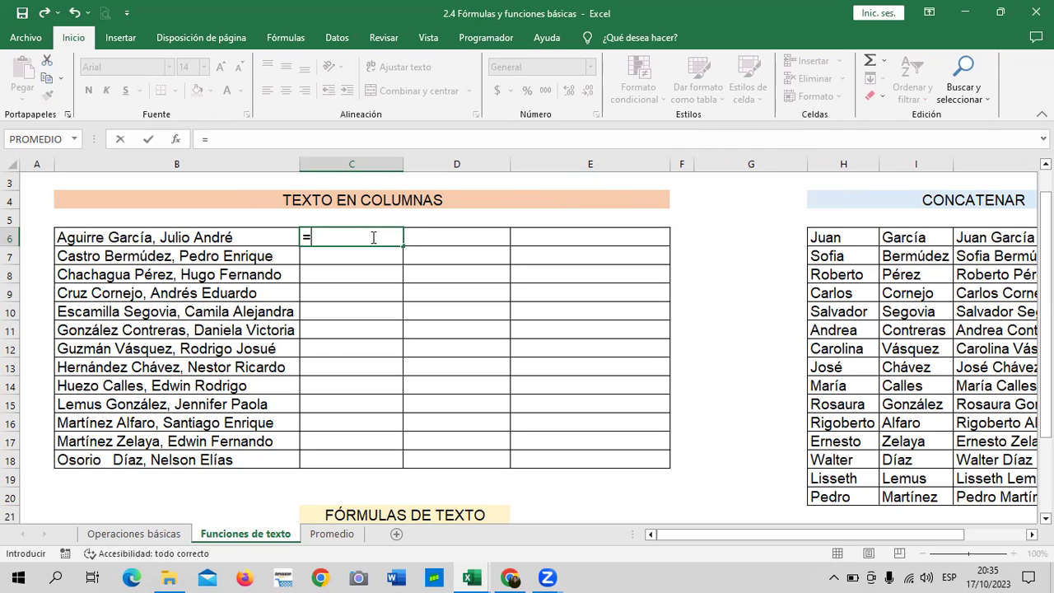
pyautogui.write('I')
pyautogui.write('ZQUI')
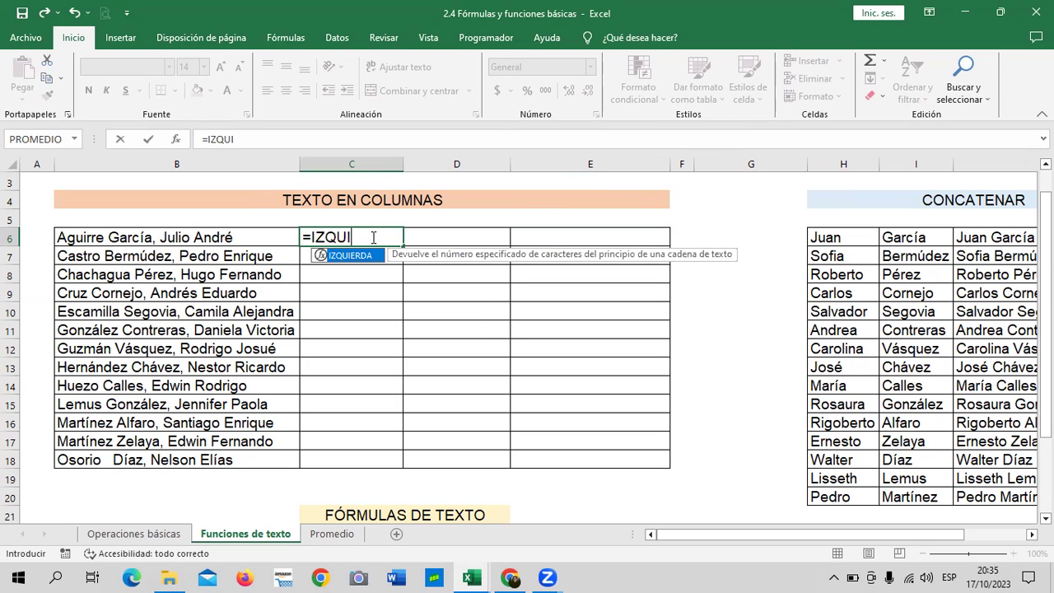
pyautogui.doubleClick(362, 255)
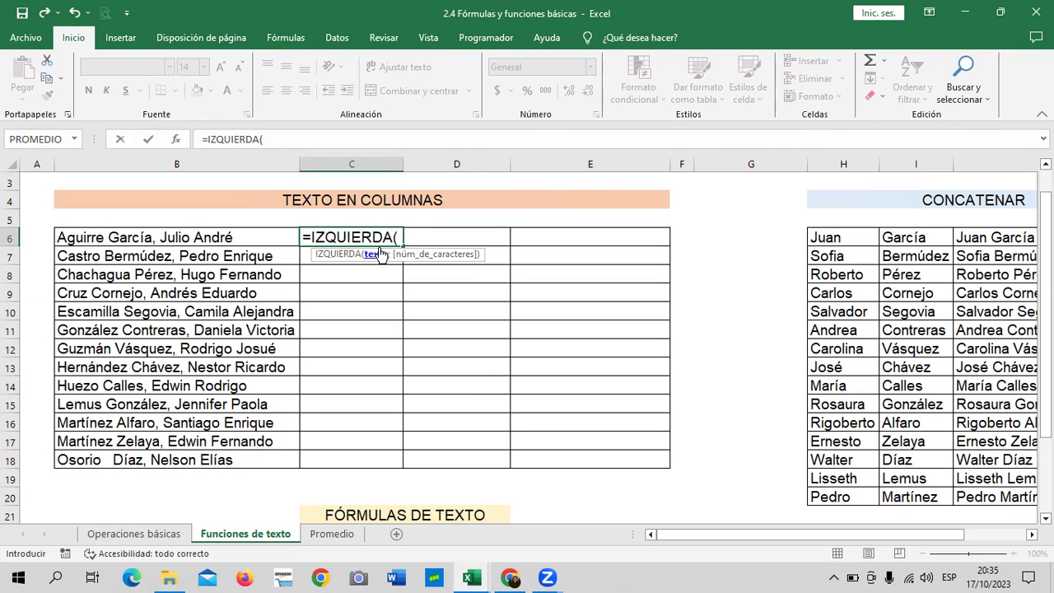
pyautogui.click(274, 239)
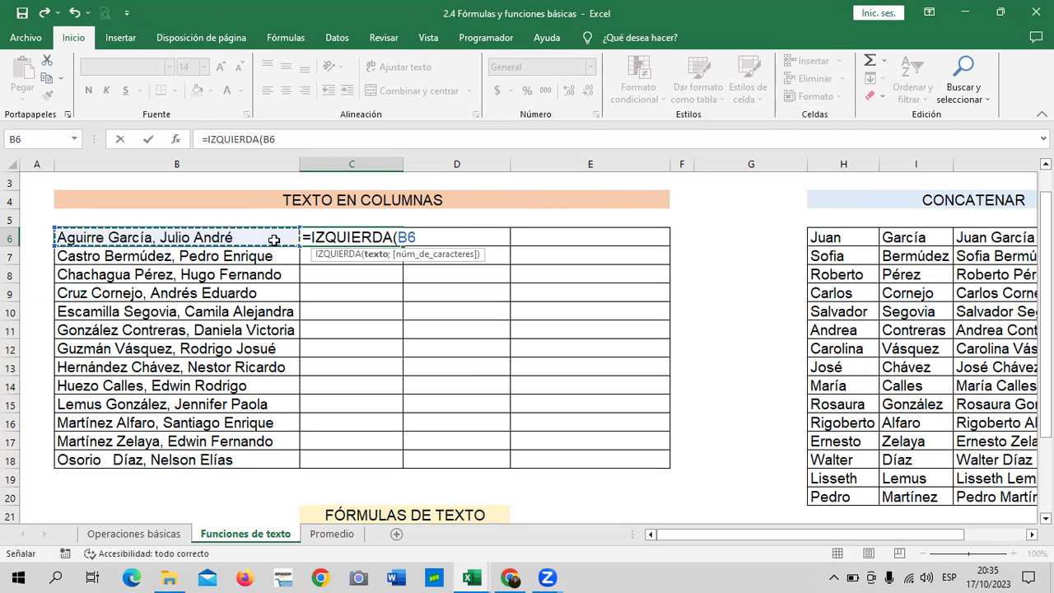
pyautogui.write(';')
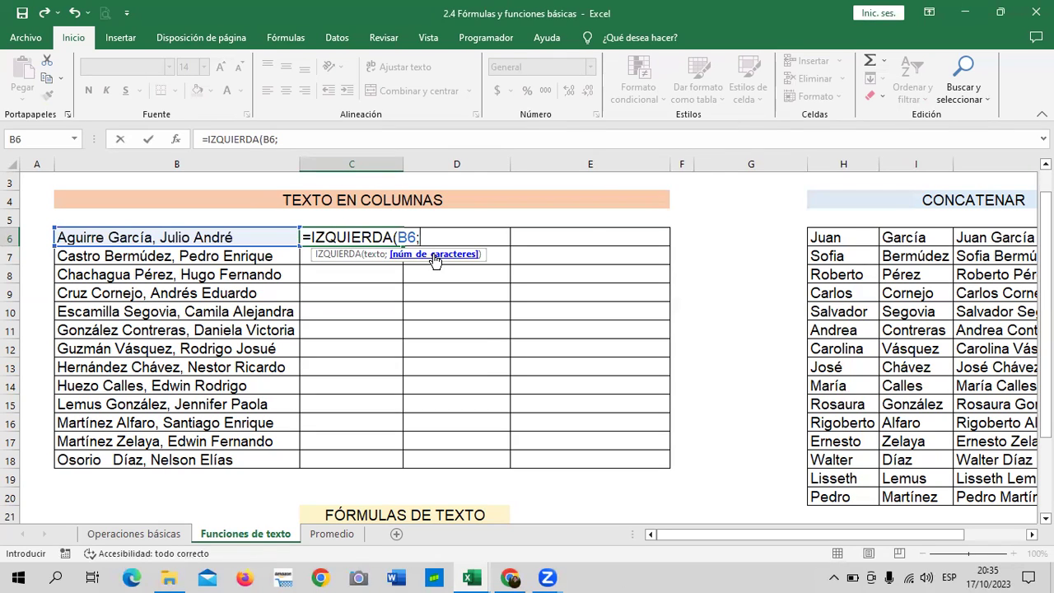
pyautogui.write('7')
pyautogui.write(')')
pyautogui.press('Return')
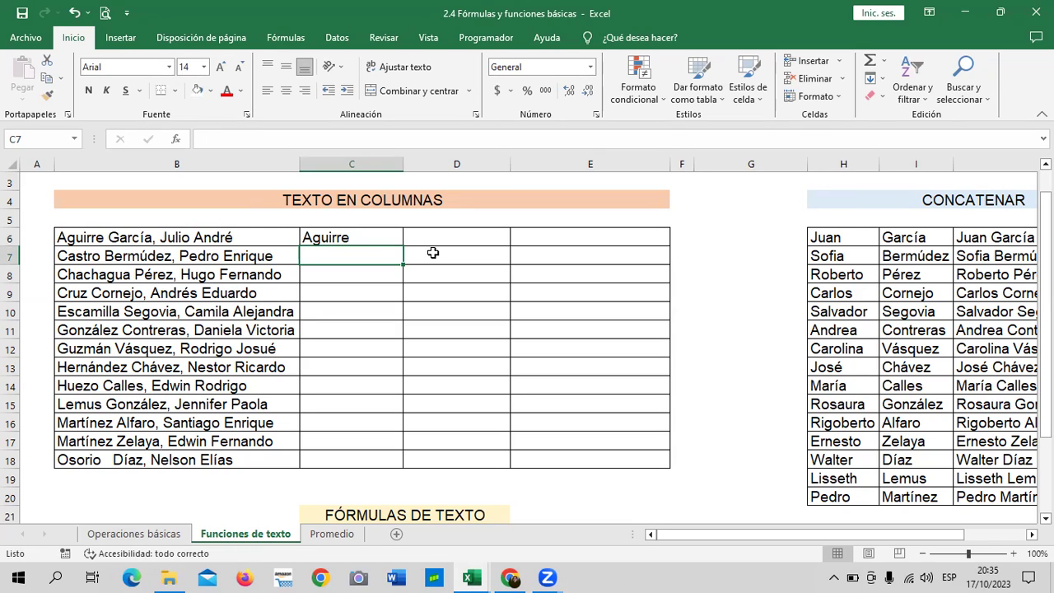
# - Enter =IZQUIERDA(B7;6) in C7 so it shows Castro
pyautogui.write('=')
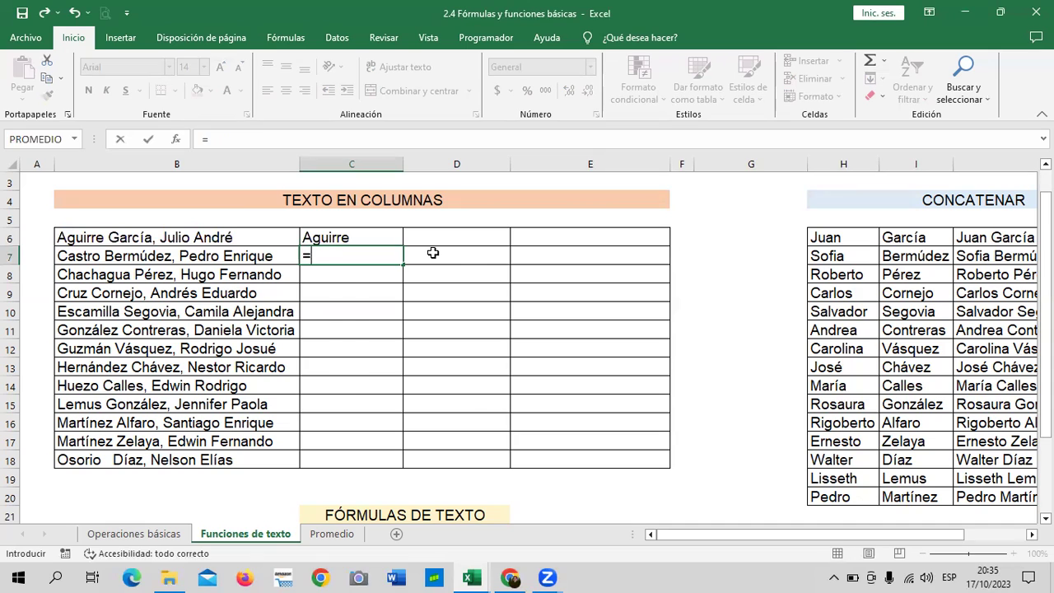
pyautogui.write('IZQUI')
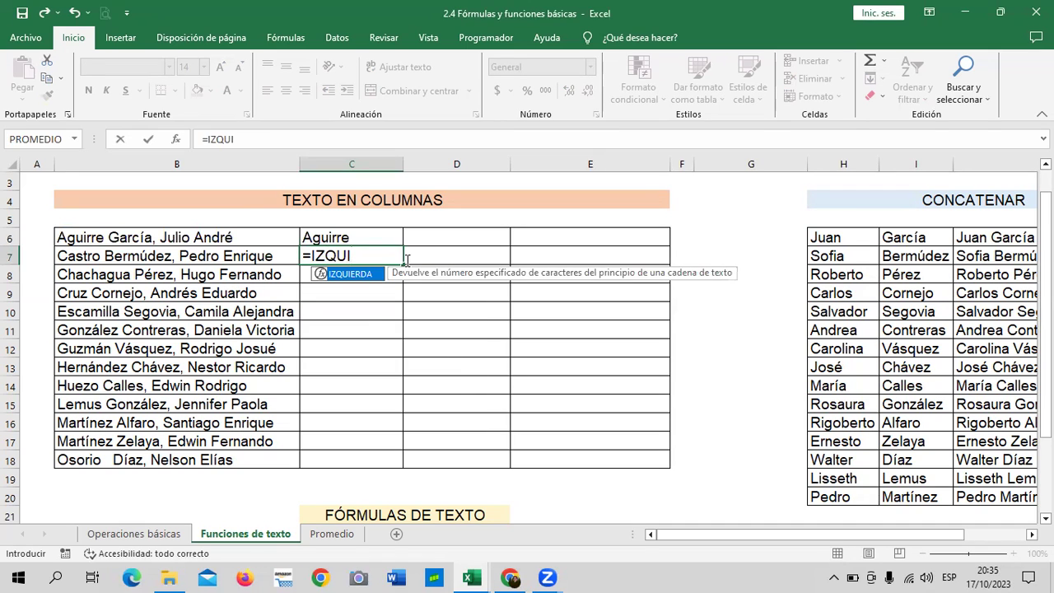
pyautogui.doubleClick(362, 273)
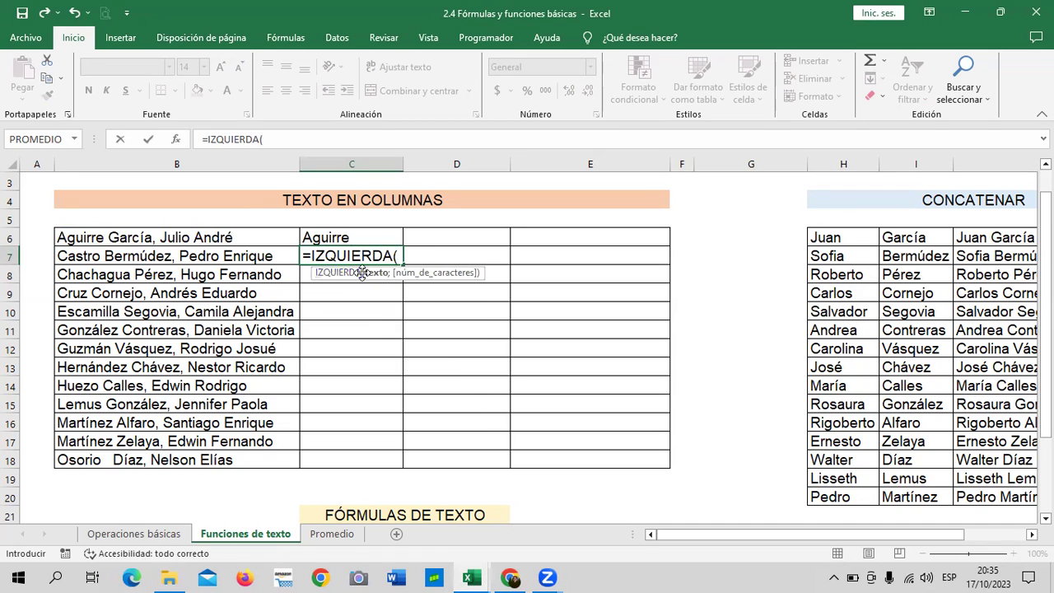
pyautogui.click(233, 256)
pyautogui.write(';')
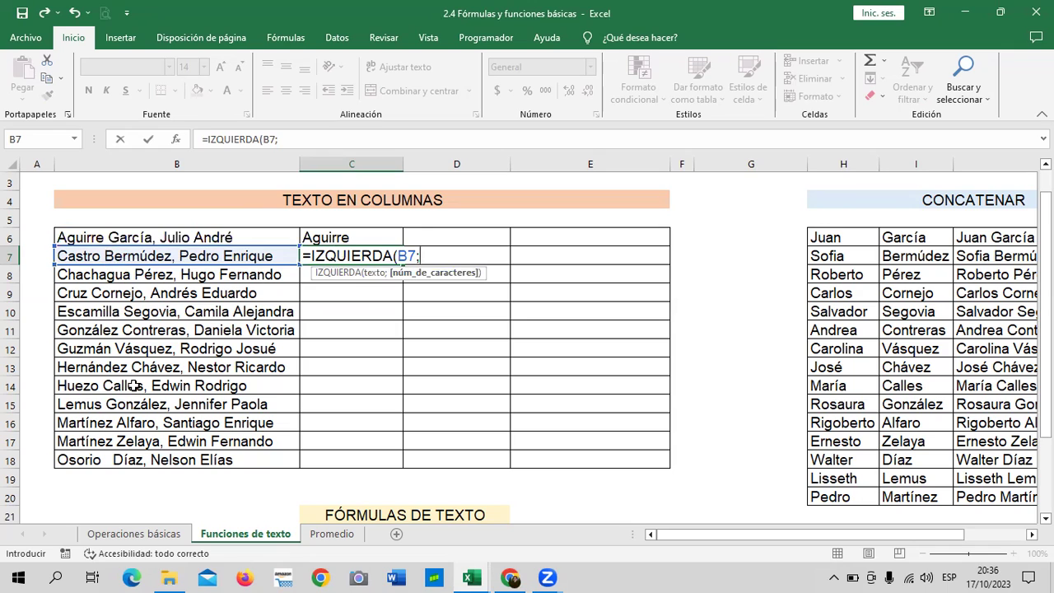
pyautogui.write('6')
pyautogui.write(')')
pyautogui.press('Return')
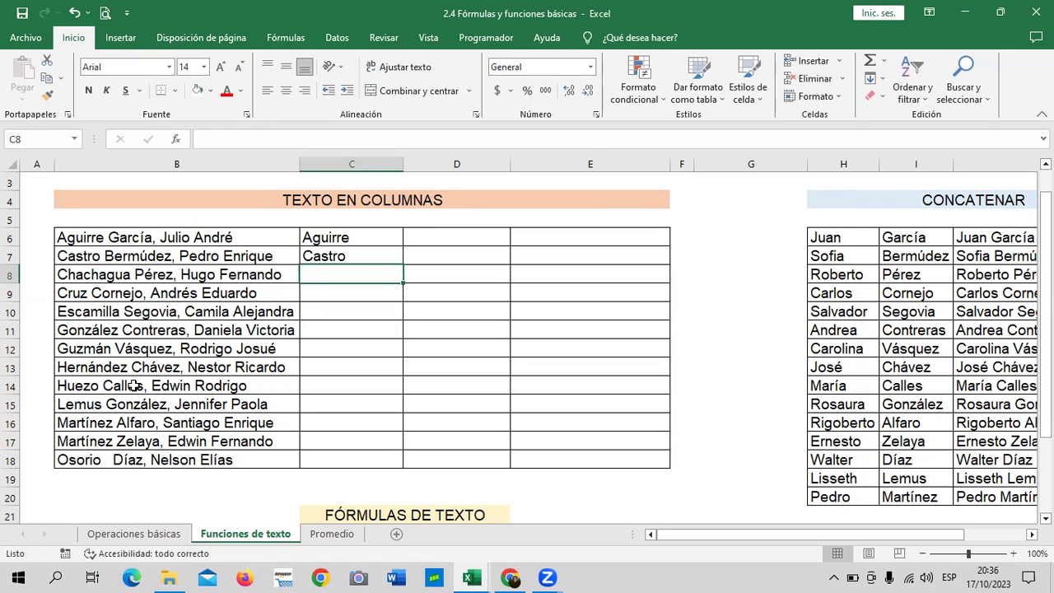
pyautogui.click(330, 256)
# - Copy the C7 IZQUIERDA formula down through C18 and check the copies
pyautogui.moveTo(403, 265)
pyautogui.mouseDown()
pyautogui.moveTo(419, 468)
pyautogui.moveTo(424, 452)
pyautogui.mouseUp()
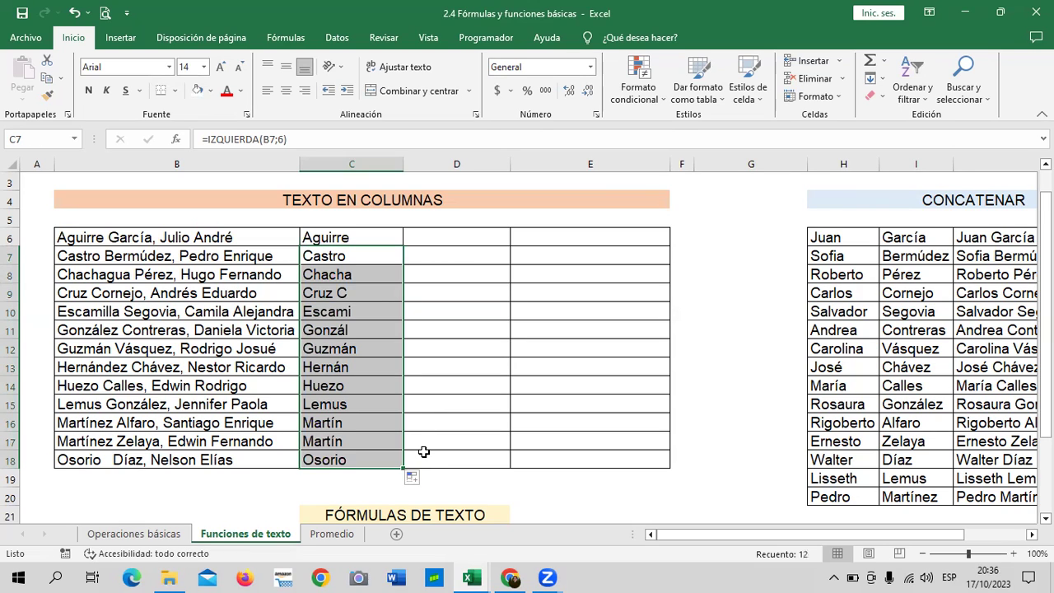
pyautogui.click(364, 325)
pyautogui.click(350, 255)
pyautogui.click(362, 274)
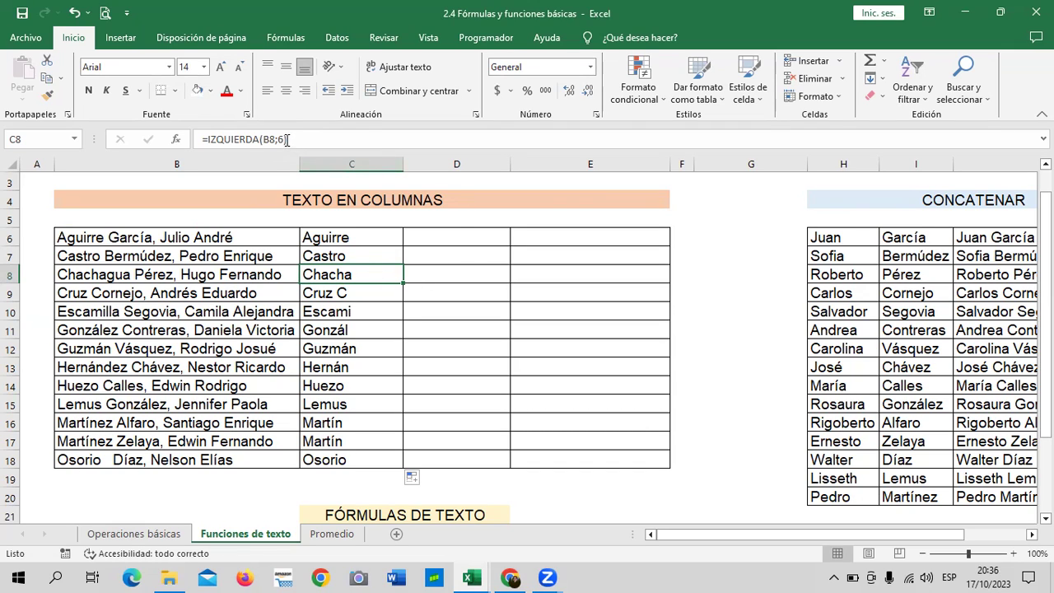
# - Set C8's character count to 9 so it shows Chachagua
pyautogui.click(288, 141)
pyautogui.press('BackSpace')
pyautogui.write('9')
pyautogui.press('Return')
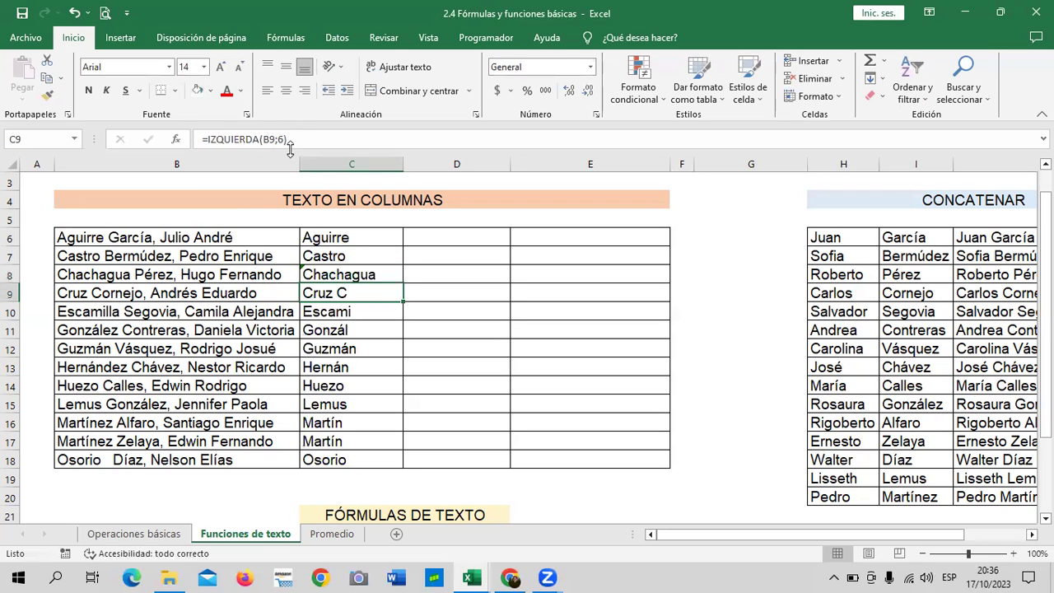
pyautogui.click(359, 275)
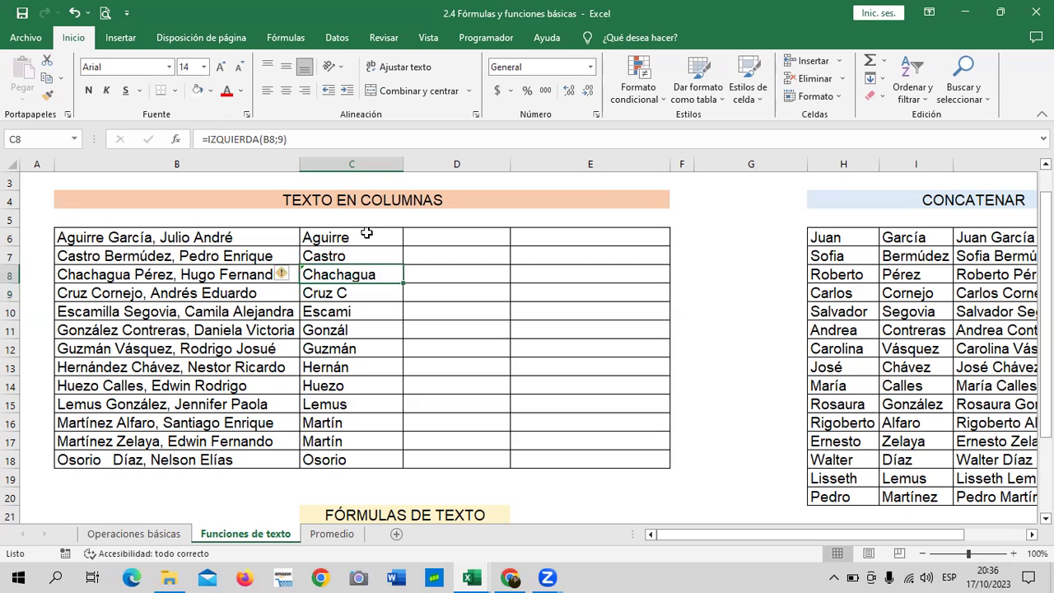
pyautogui.click(288, 142)
pyautogui.press('BackSpace')
pyautogui.write('8')
pyautogui.press('Return')
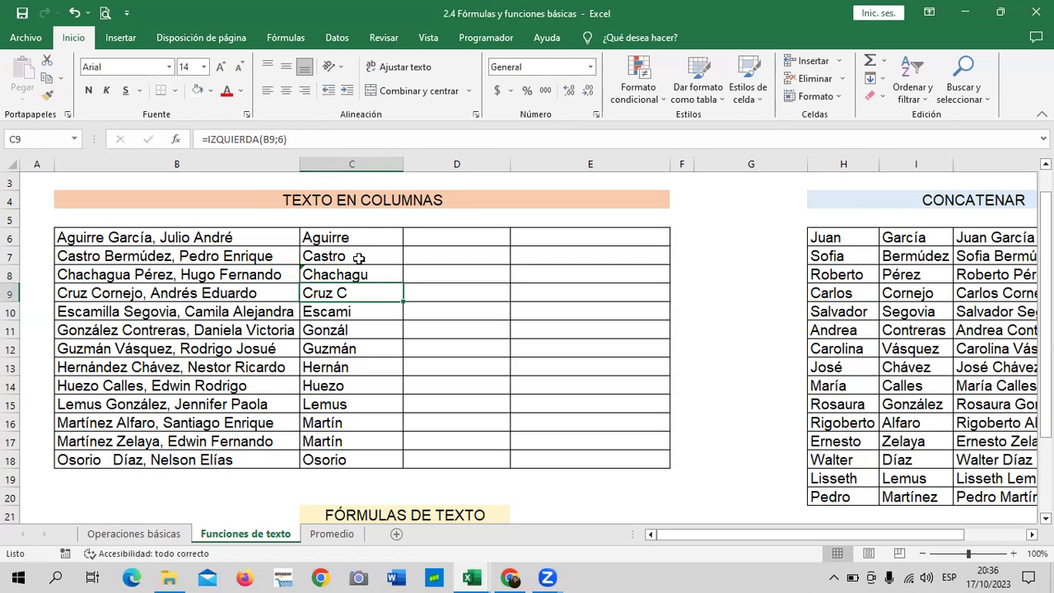
pyautogui.click(345, 276)
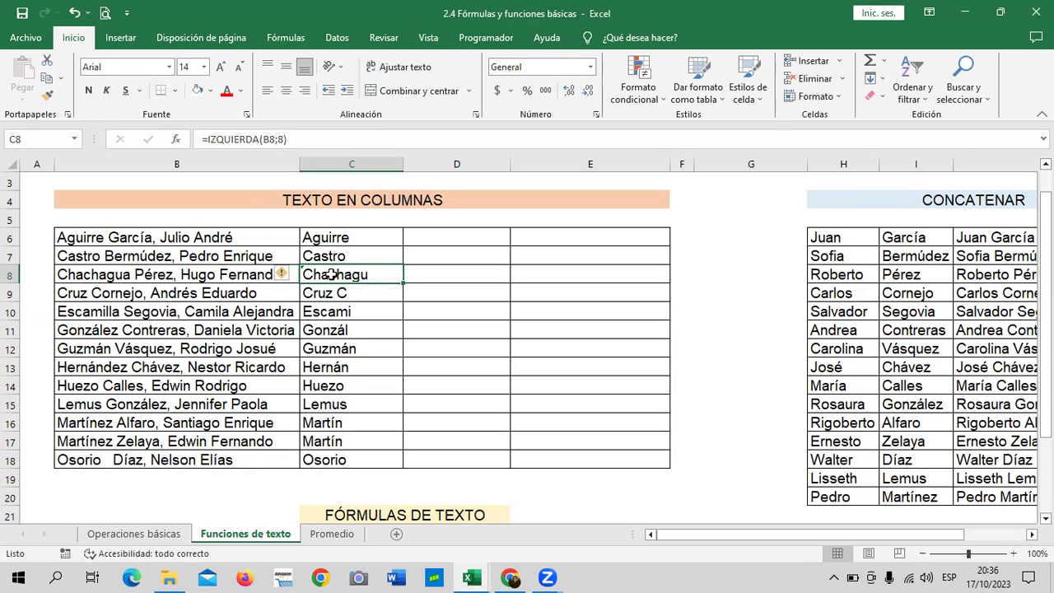
pyautogui.click(282, 139)
pyautogui.press('BackSpace')
pyautogui.write('9')
pyautogui.press('Return')
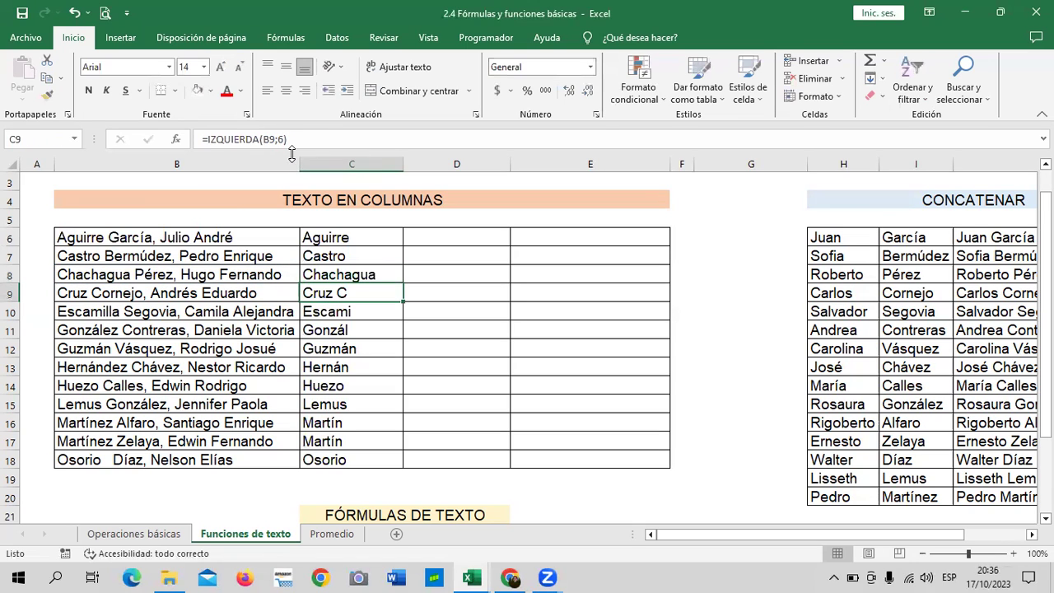
# - Look through C8's error options and close them without changes
pyautogui.click(318, 274)
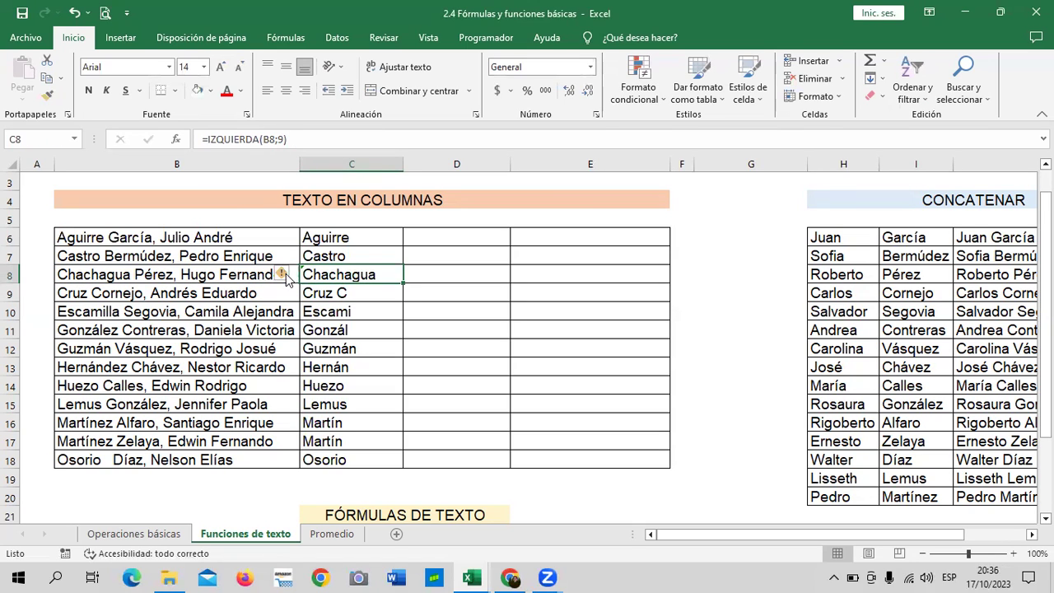
pyautogui.click(289, 280)
pyautogui.click(288, 281)
pyautogui.click(290, 275)
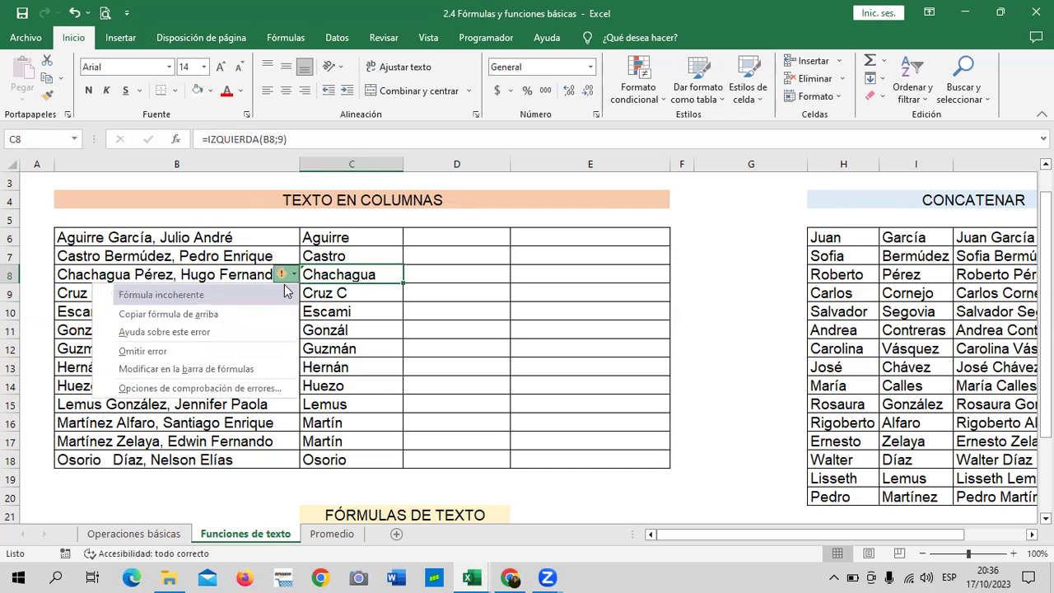
pyautogui.click(239, 344)
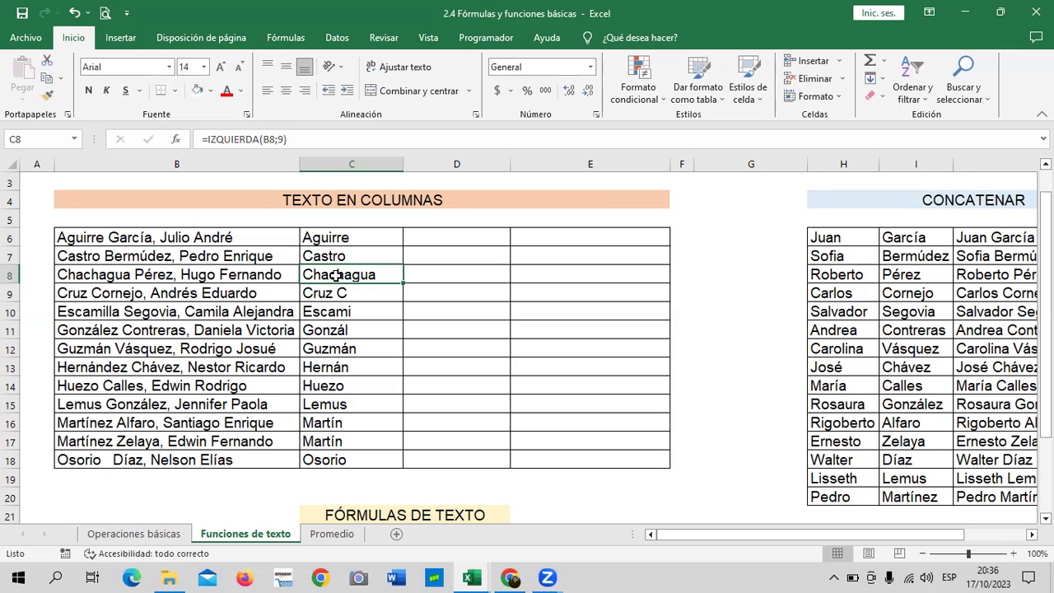
# - Change C9's count to 4 (Cruz) and C10's count to 9 (Escamilla)
pyautogui.click(335, 302)
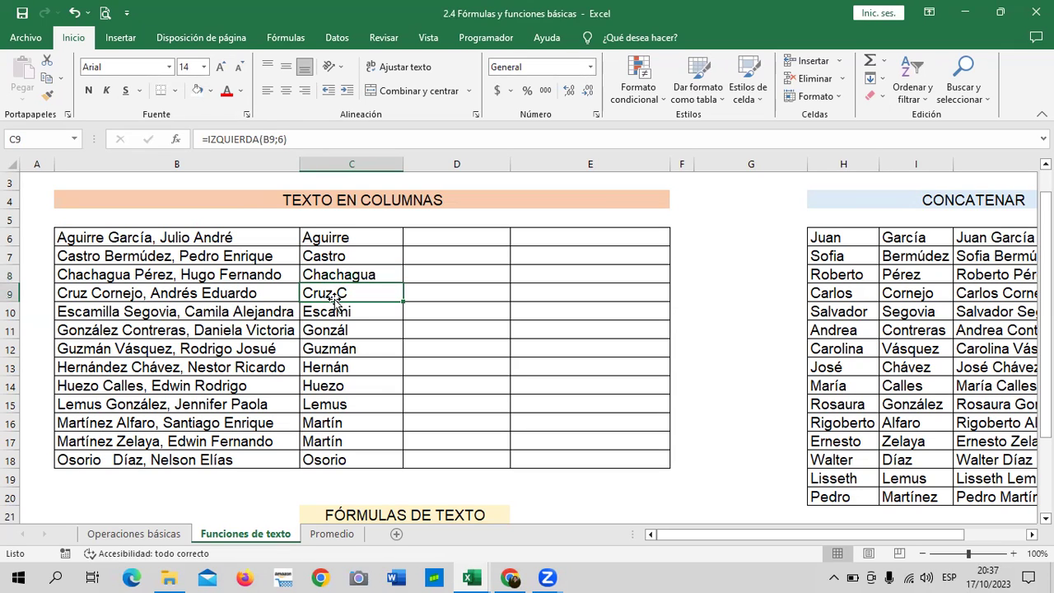
pyautogui.click(292, 148)
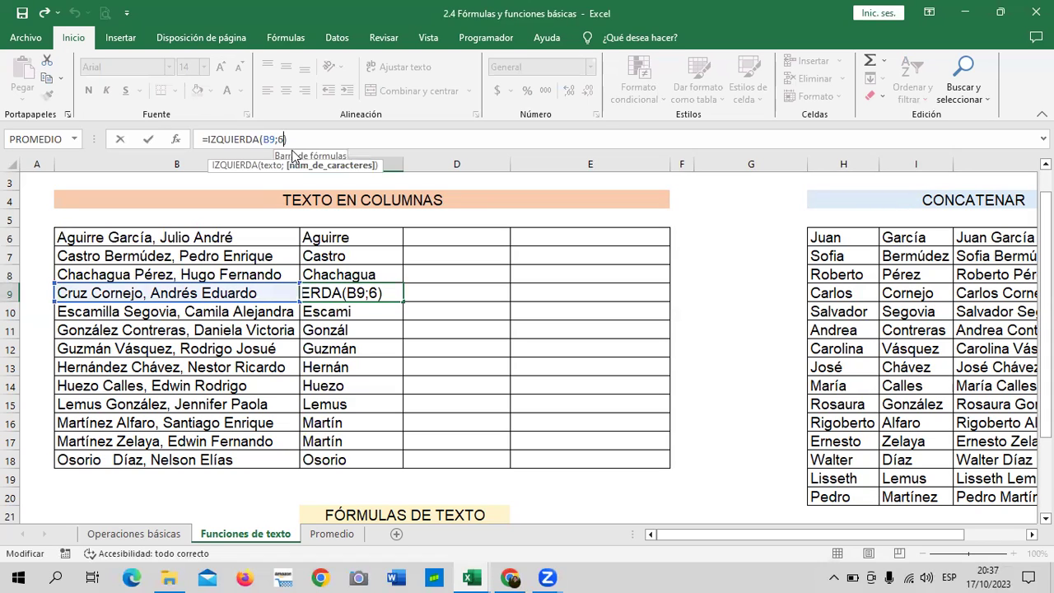
pyautogui.press('BackSpace')
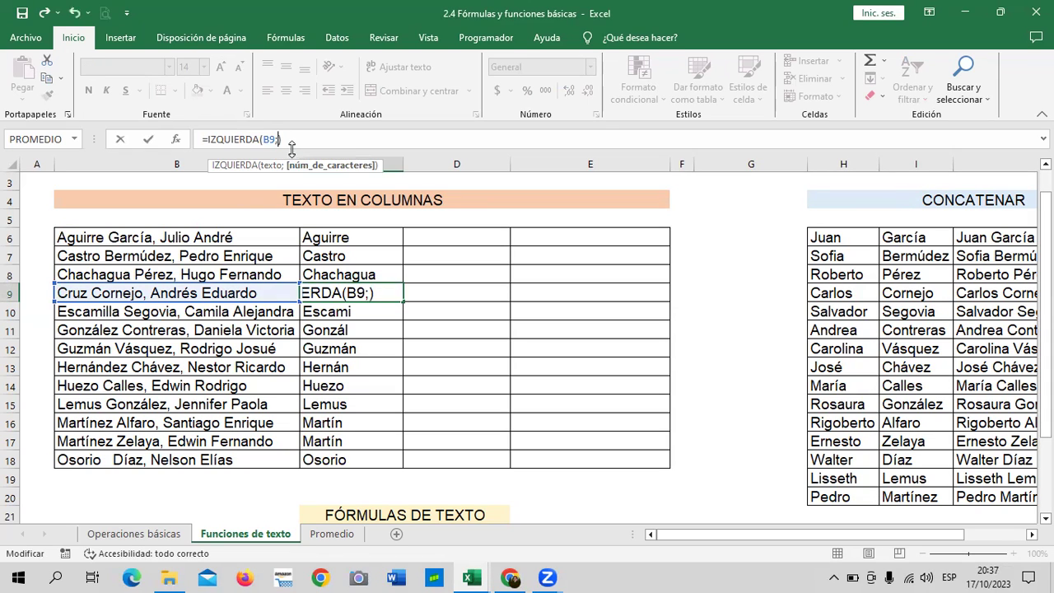
pyautogui.write('4')
pyautogui.press('Return')
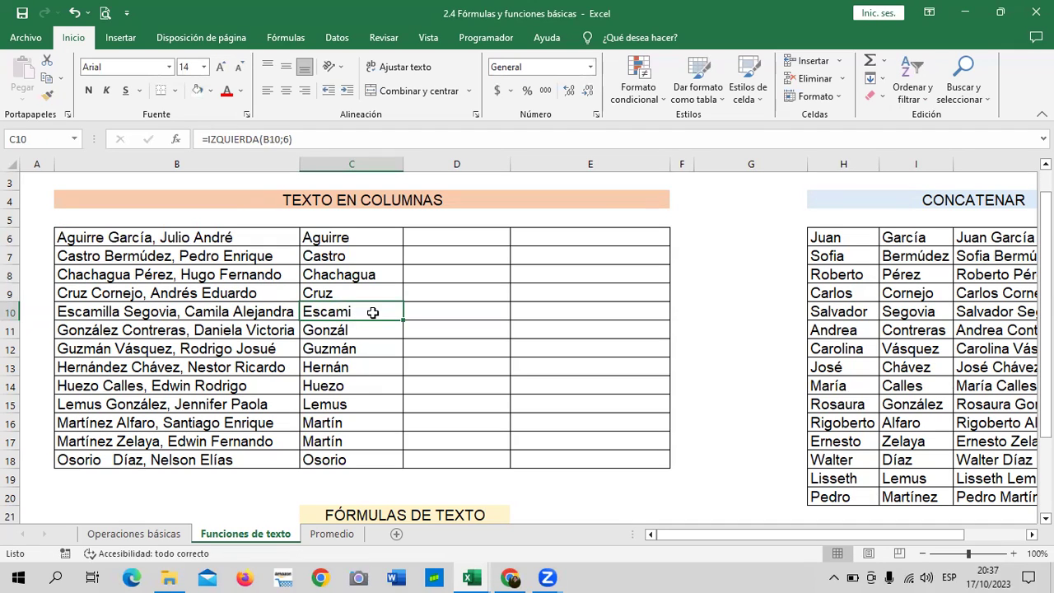
pyautogui.click(289, 140)
pyautogui.press('BackSpace')
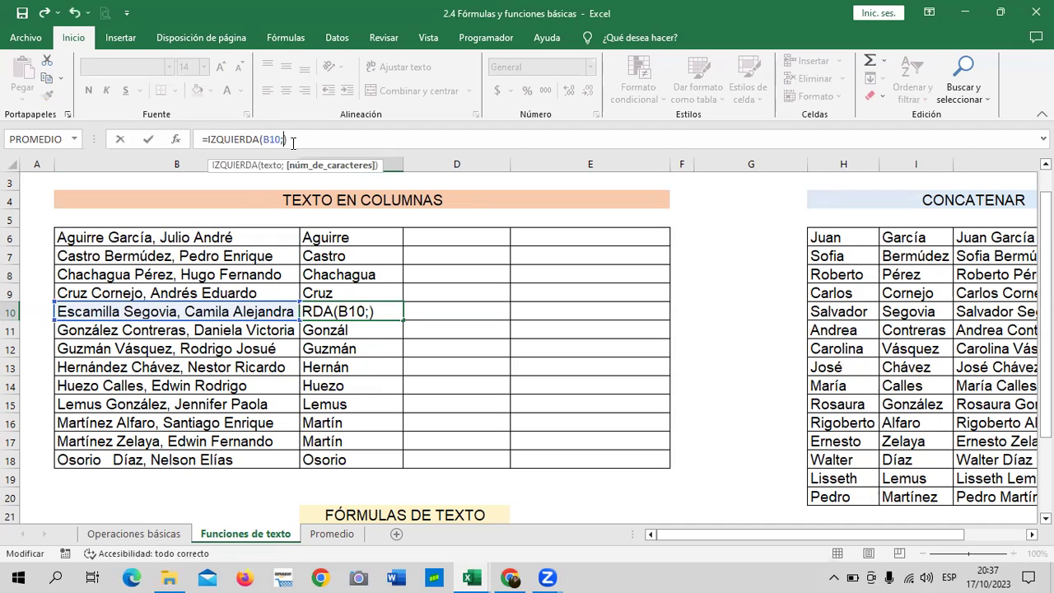
pyautogui.write('8')
pyautogui.press('Return')
pyautogui.click(375, 312)
pyautogui.click(288, 139)
pyautogui.press('BackSpace')
pyautogui.write('9')
pyautogui.press('Return')
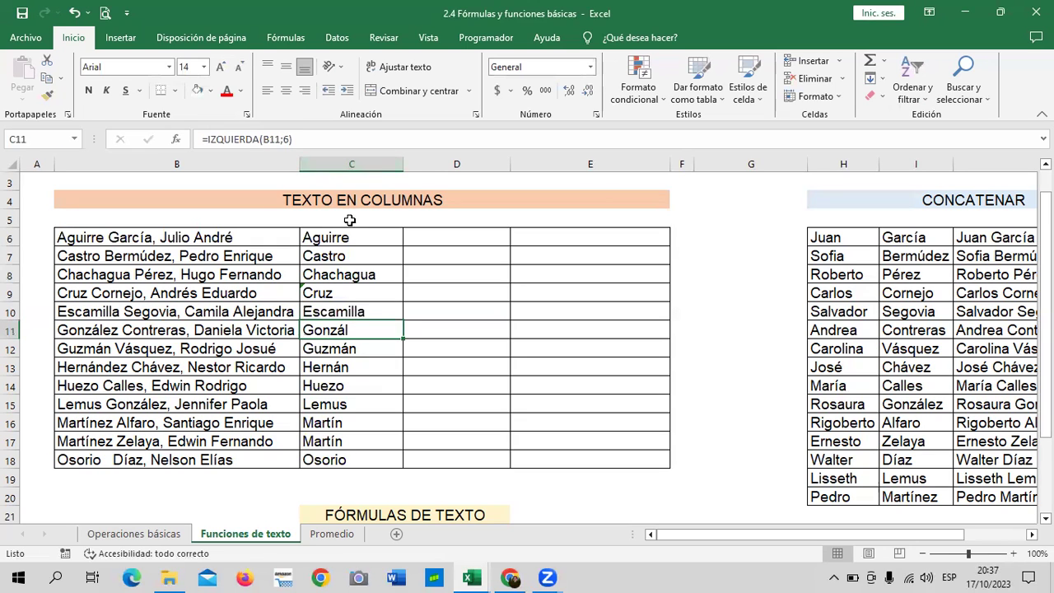
# - Review formulas in C9–C11 and ignore the inconsistent-formula warning on C9
pyautogui.click(342, 298)
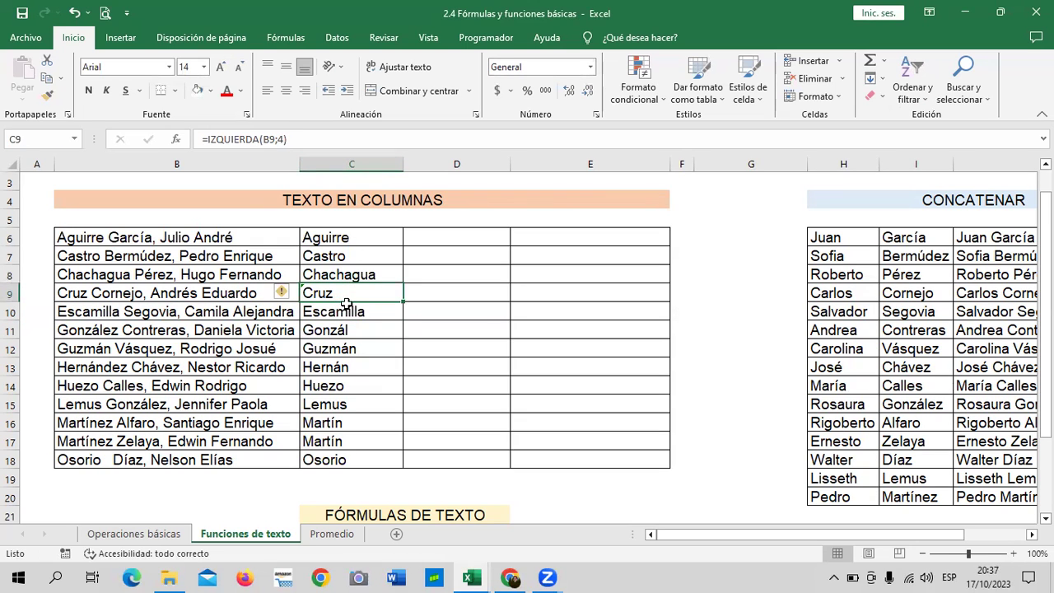
pyautogui.click(346, 313)
pyautogui.click(352, 331)
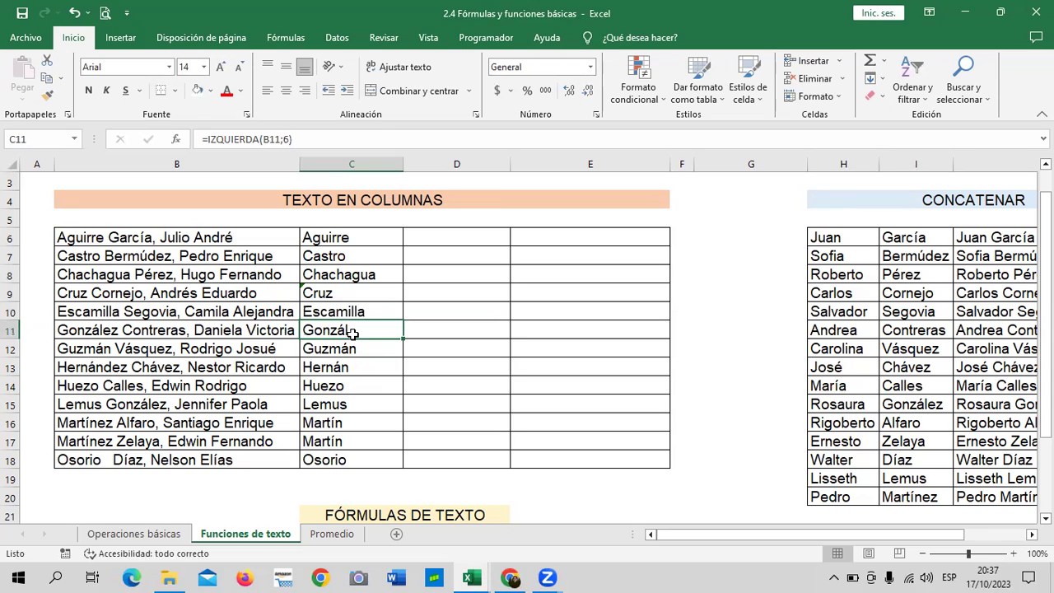
pyautogui.click(350, 293)
pyautogui.click(283, 292)
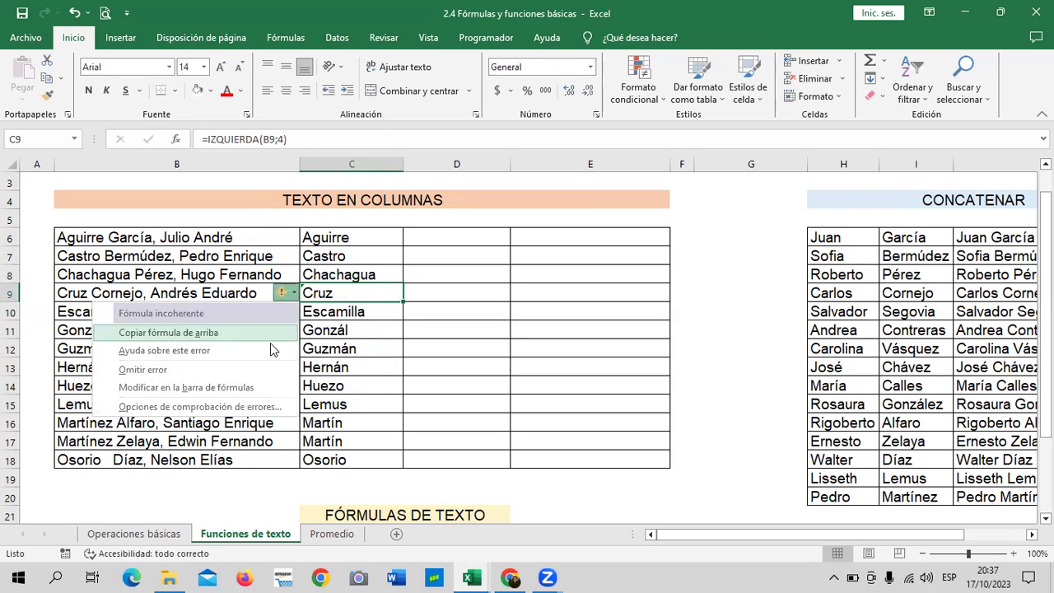
pyautogui.click(224, 369)
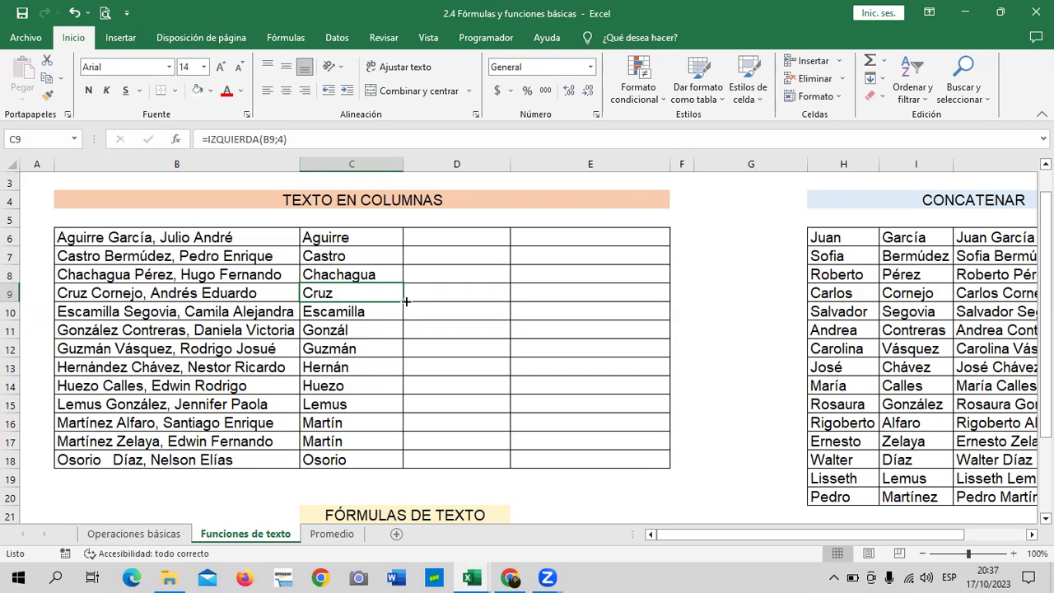
# - Change the character count to 9 in C11 (González) and C13
pyautogui.click(371, 328)
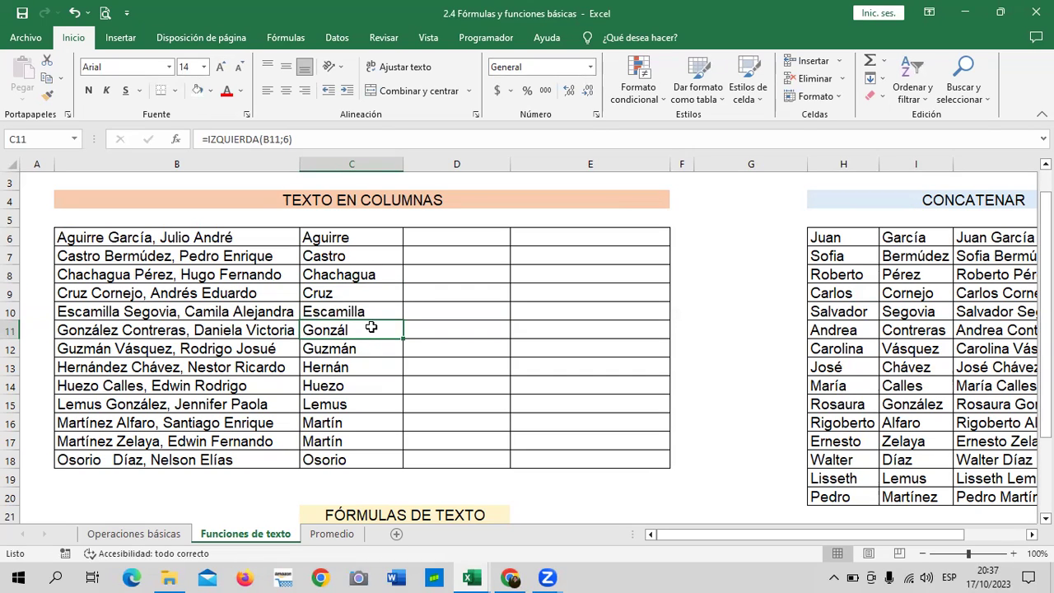
pyautogui.click(290, 138)
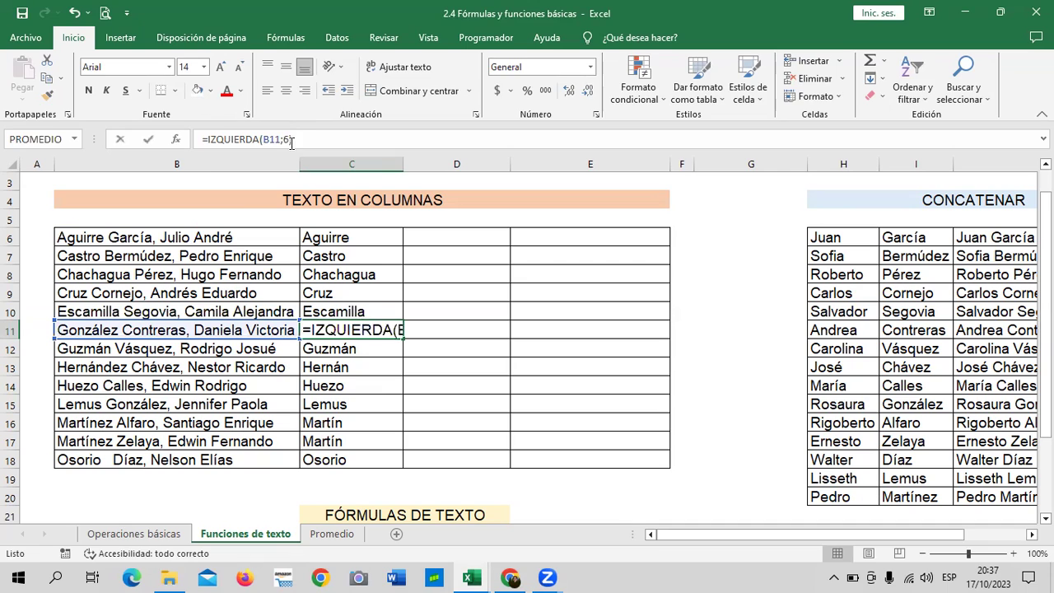
pyautogui.press('BackSpace')
pyautogui.write('9')
pyautogui.press('Return')
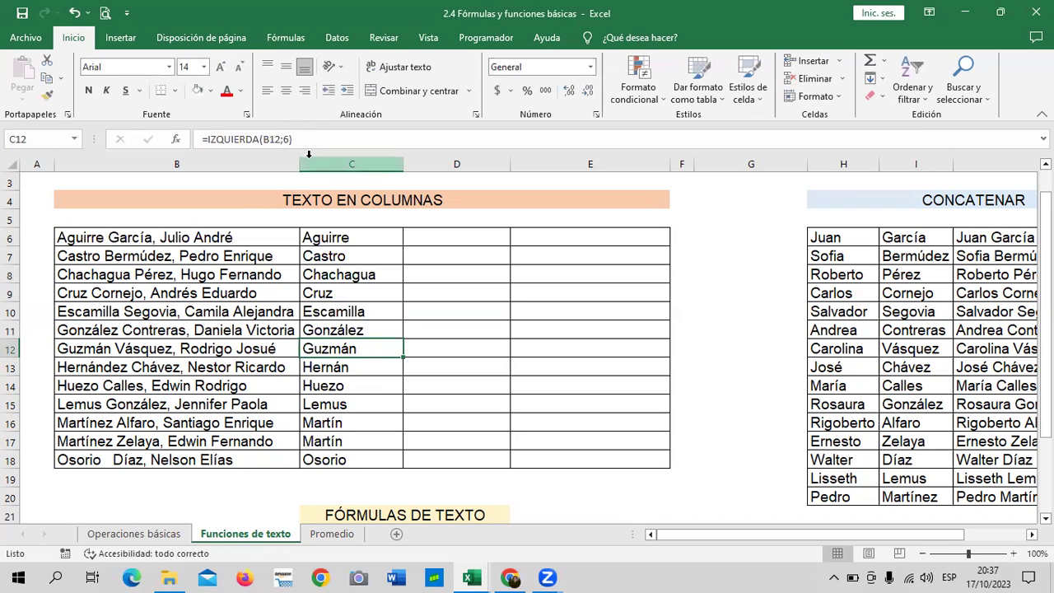
pyautogui.click(375, 371)
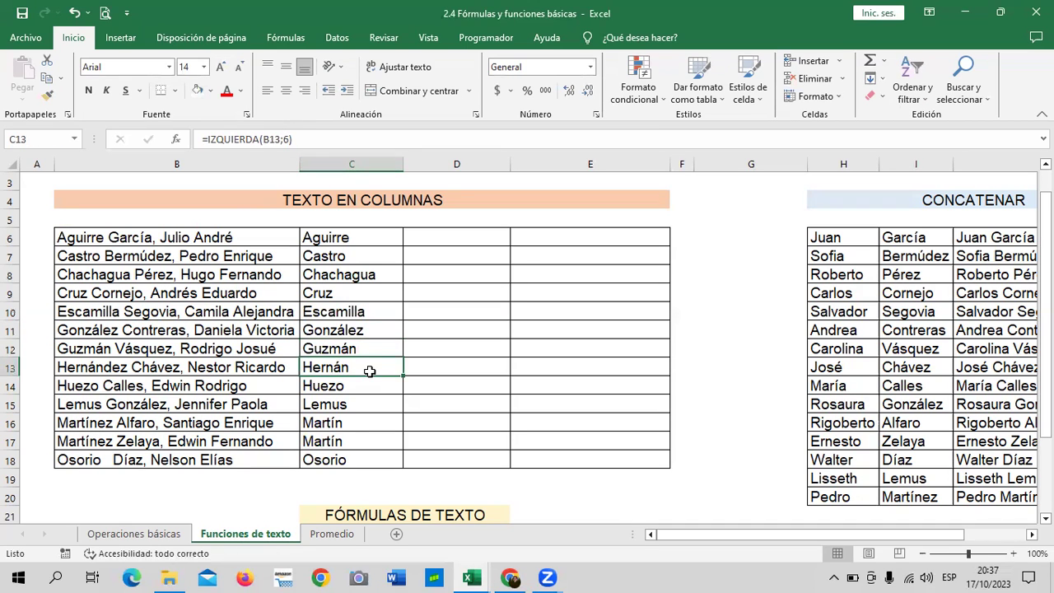
pyautogui.click(287, 139)
pyautogui.press('BackSpace')
pyautogui.write('9')
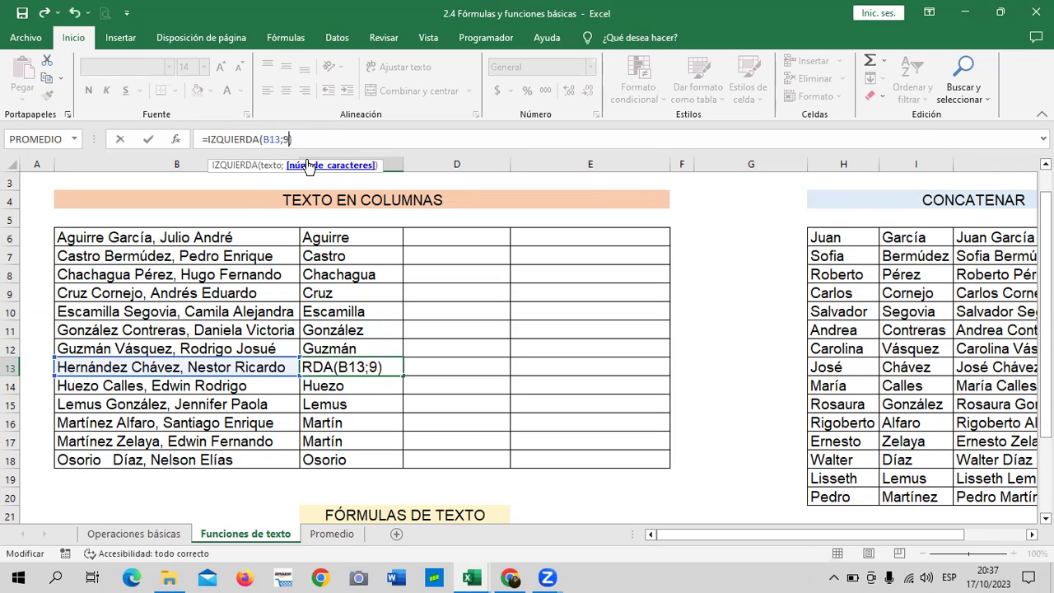
pyautogui.press('Return')
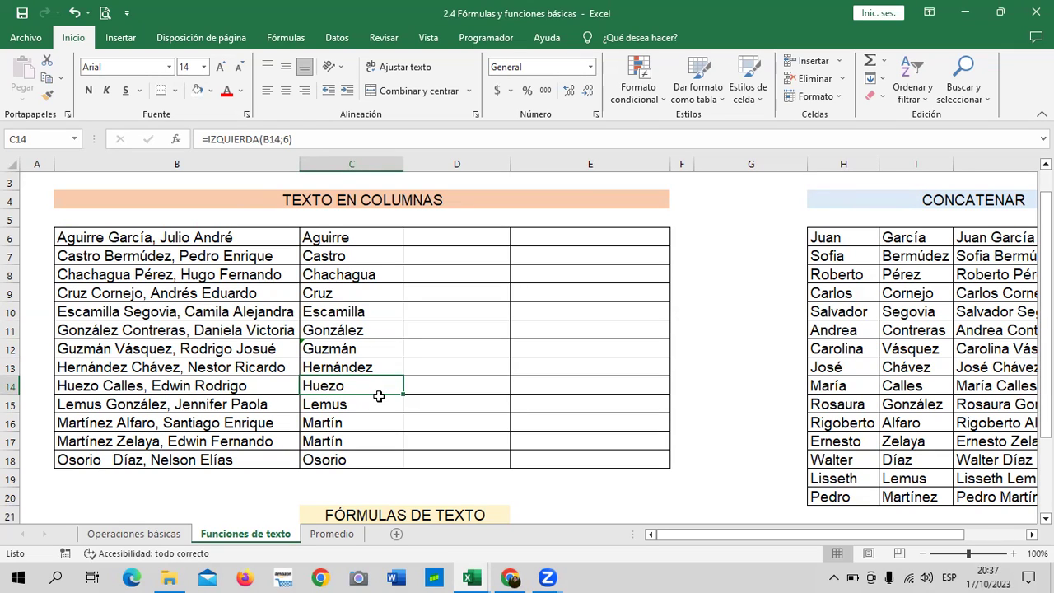
# - Fix C16 and C17, setting C17's count to 8, so both show Martínez
pyautogui.click(359, 406)
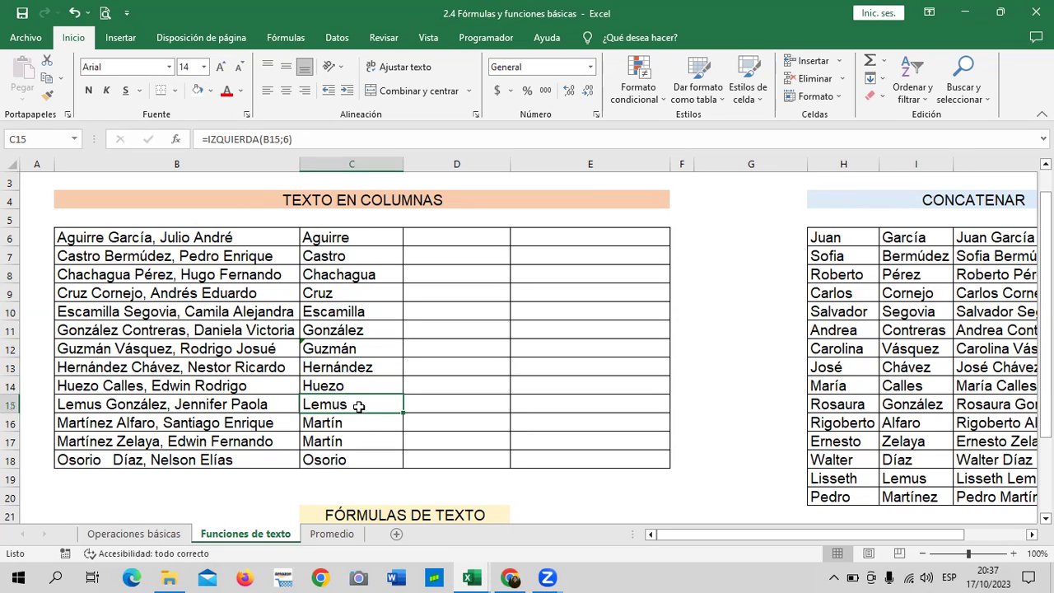
pyautogui.click(370, 423)
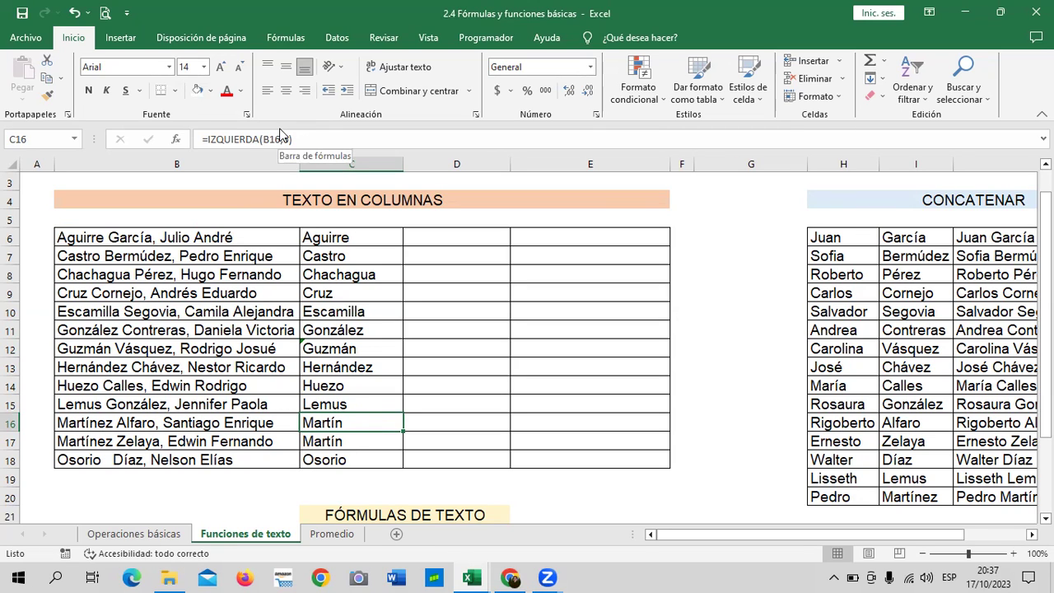
pyautogui.click(330, 142)
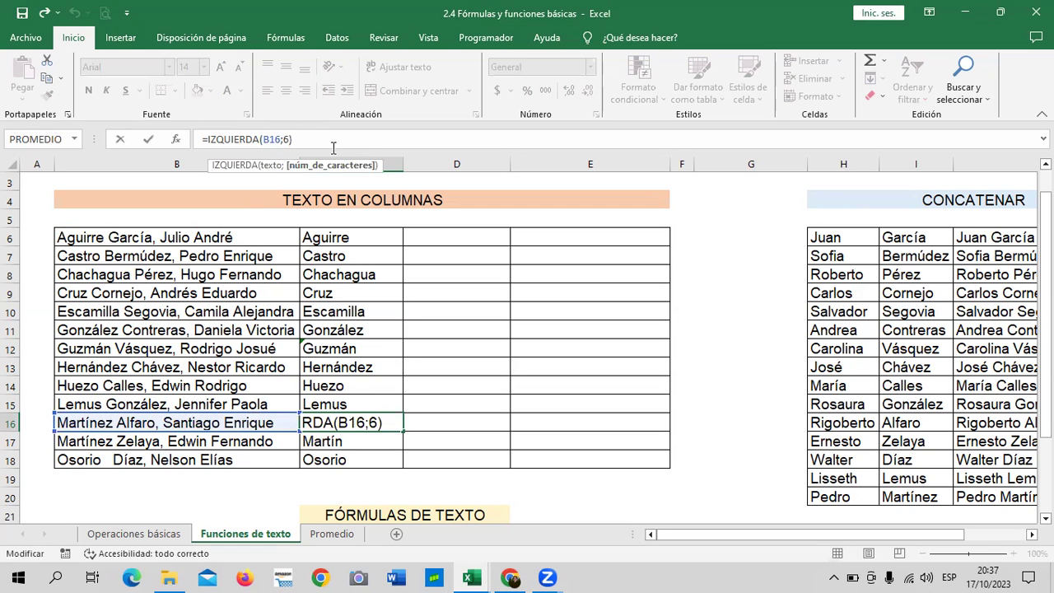
pyautogui.write('9')
pyautogui.press('Return')
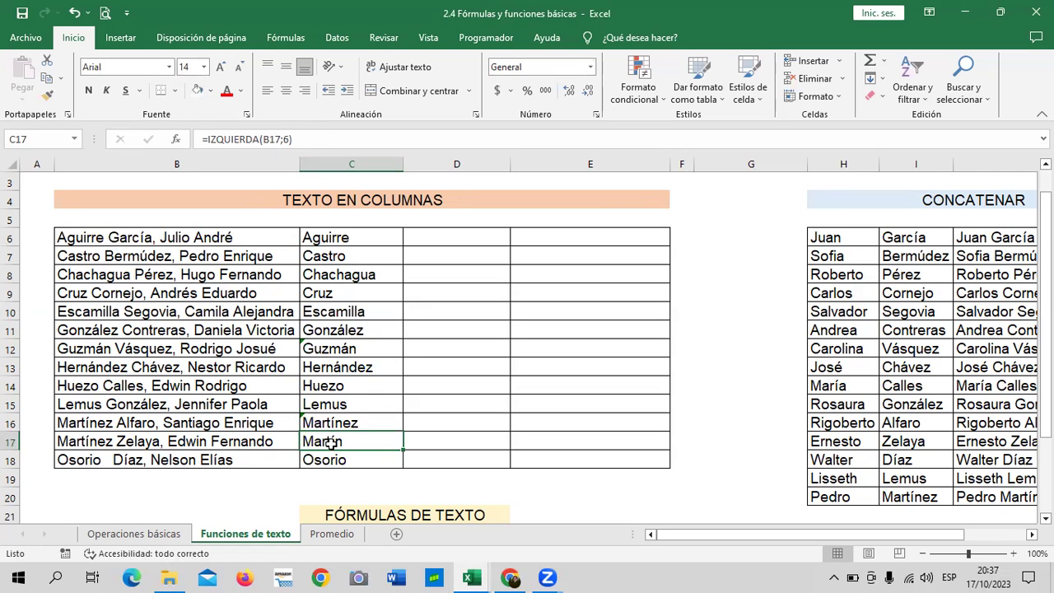
pyautogui.click(289, 140)
pyautogui.press('BackSpace')
pyautogui.write('8')
pyautogui.press('Return')
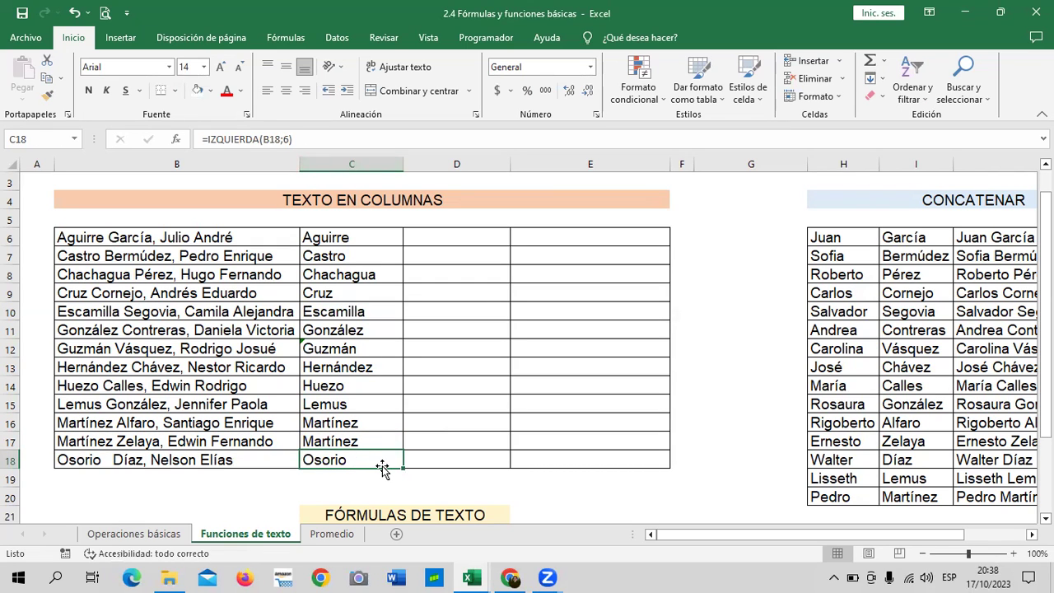
# - Ignore the inconsistent-formula error on C12
pyautogui.click(319, 349)
pyautogui.click(288, 352)
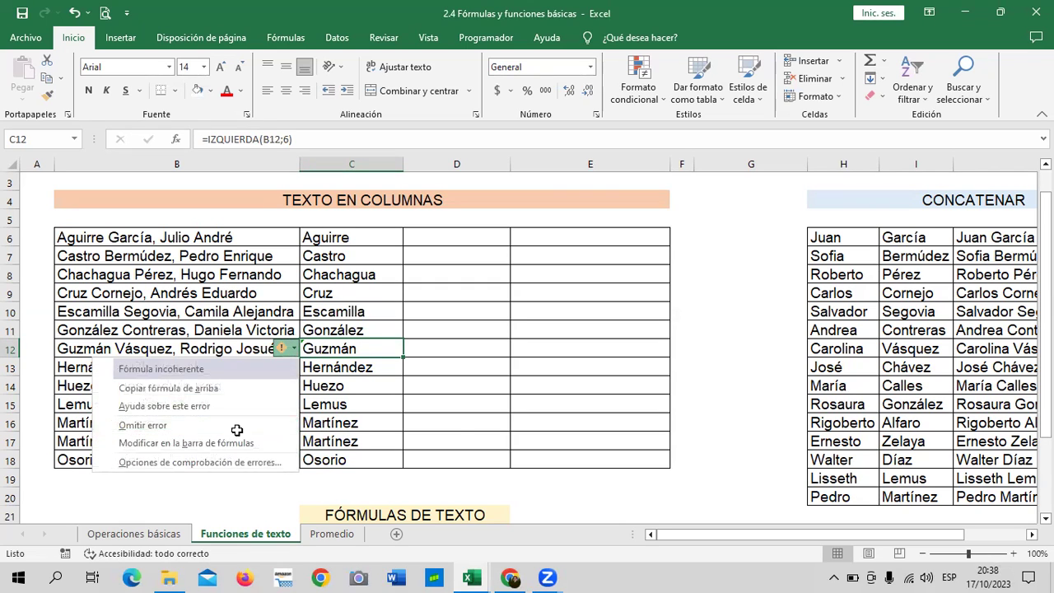
pyautogui.click(238, 424)
# - Narrow column C to fit the extracted surnames
pyautogui.click(490, 438)
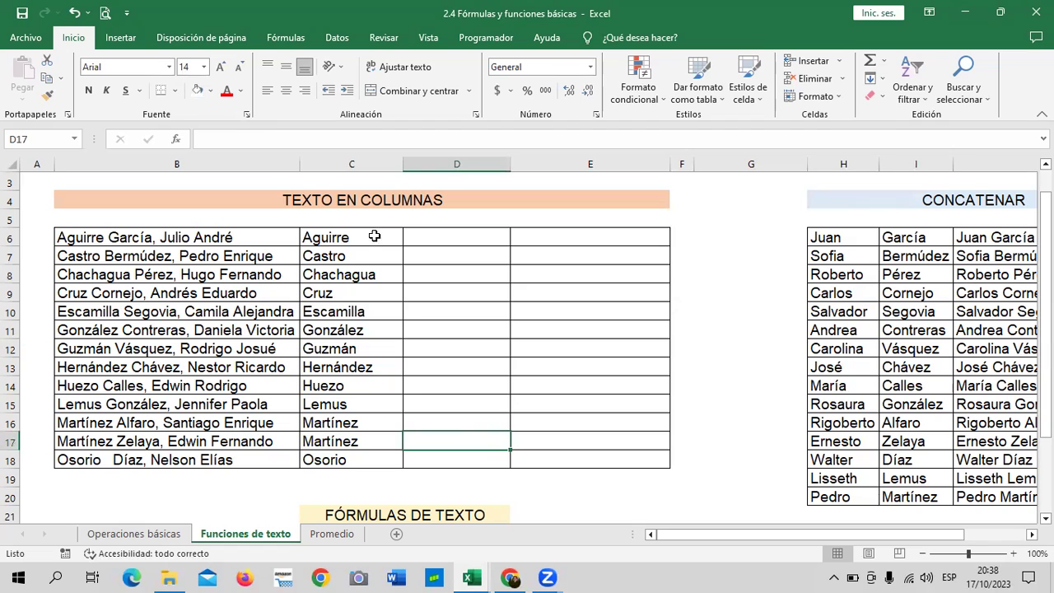
pyautogui.moveTo(406, 164); pyautogui.dragTo(390, 165)
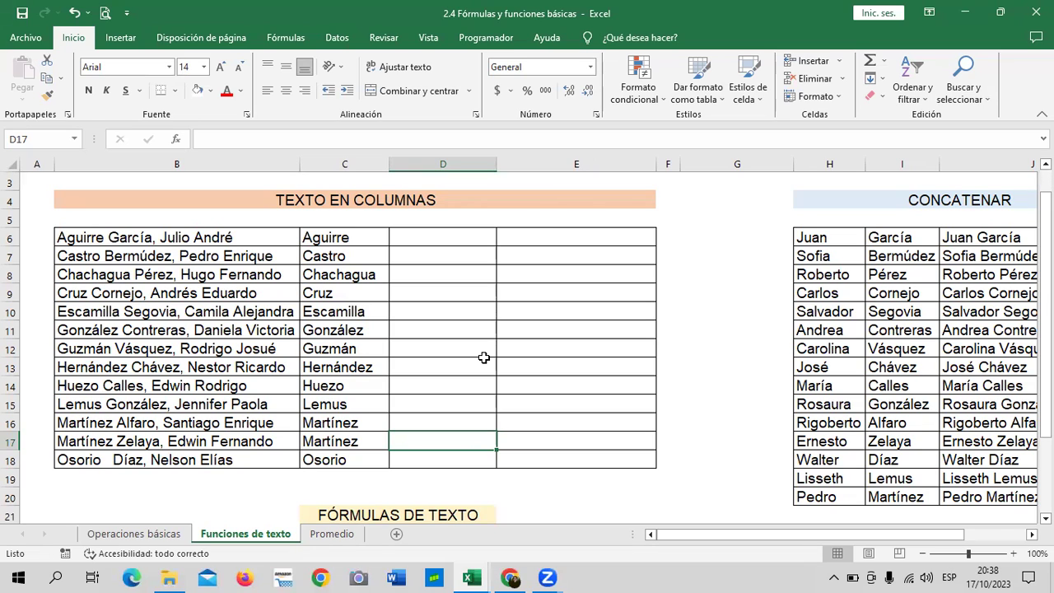
pyautogui.click(536, 235)
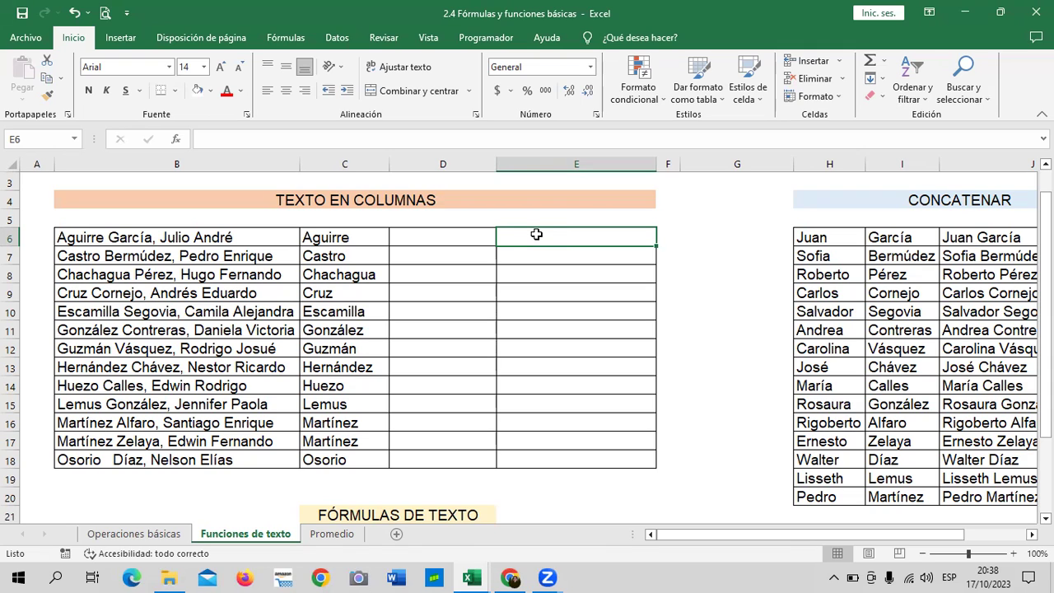
# - Enter =DERECHA(B6;11) in cell E6
pyautogui.write('=DE')
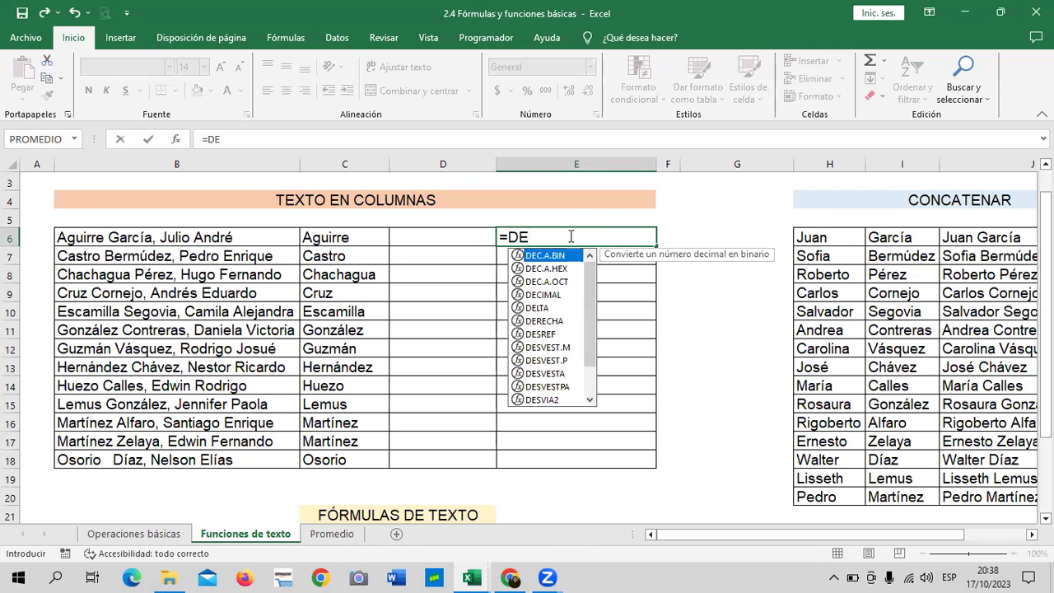
pyautogui.write('RED')
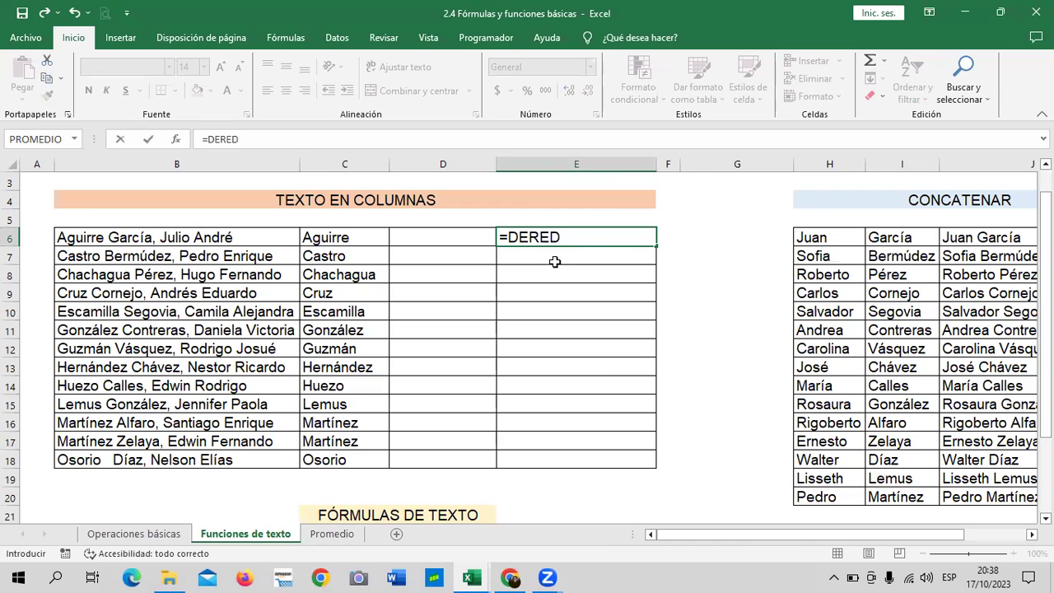
pyautogui.press('BackSpace')
pyautogui.doubleClick(557, 261)
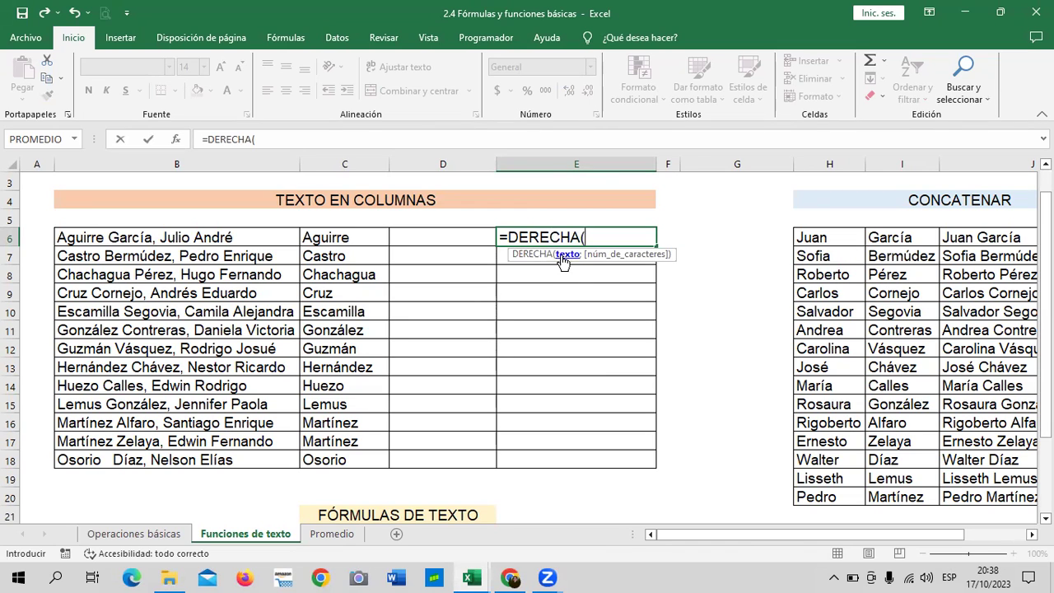
pyautogui.click(275, 239)
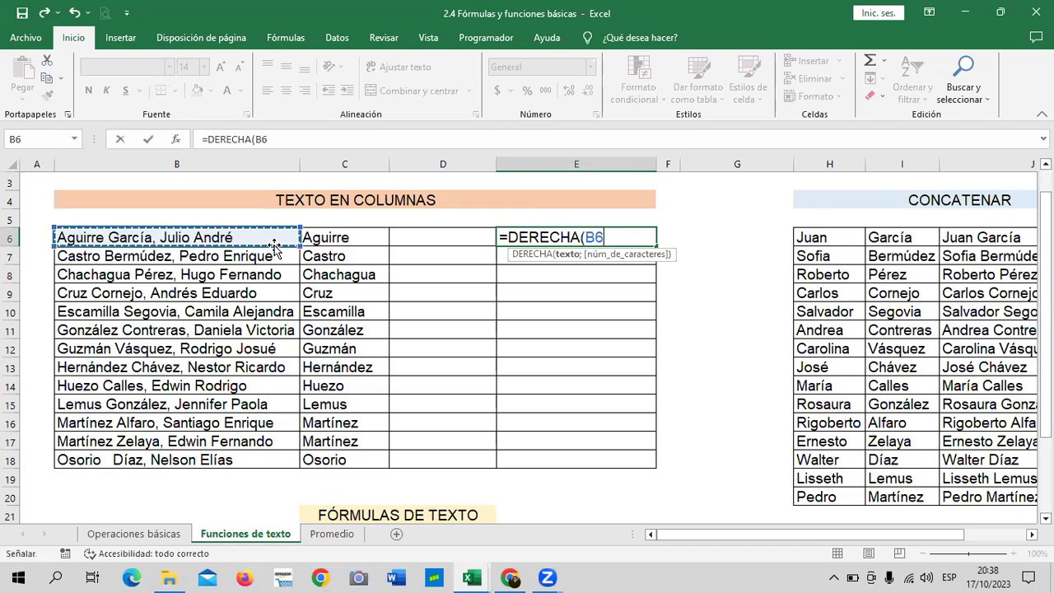
pyautogui.write(';')
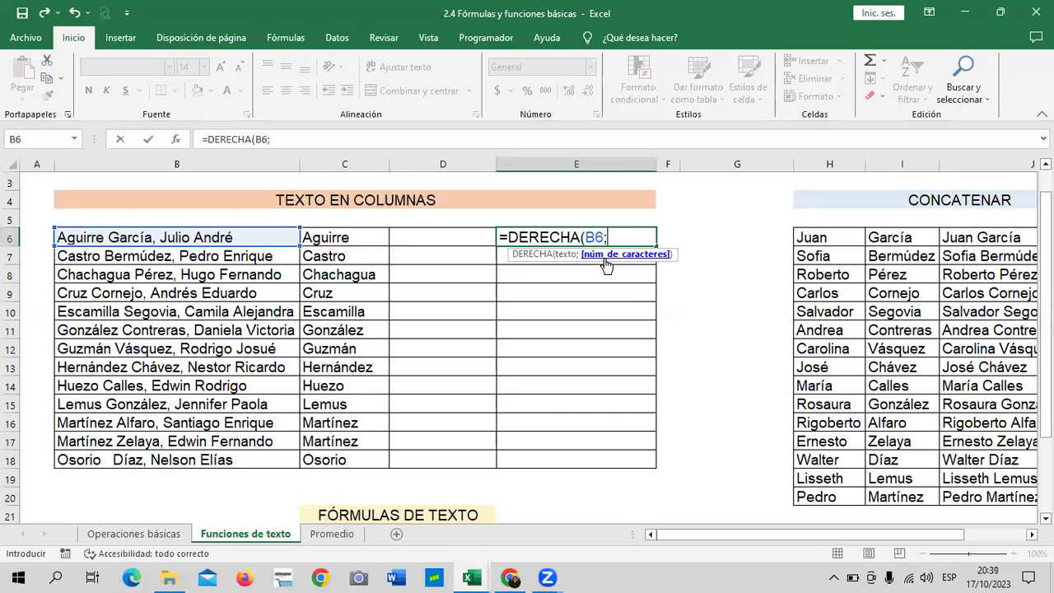
pyautogui.write('11')
pyautogui.press('Return')
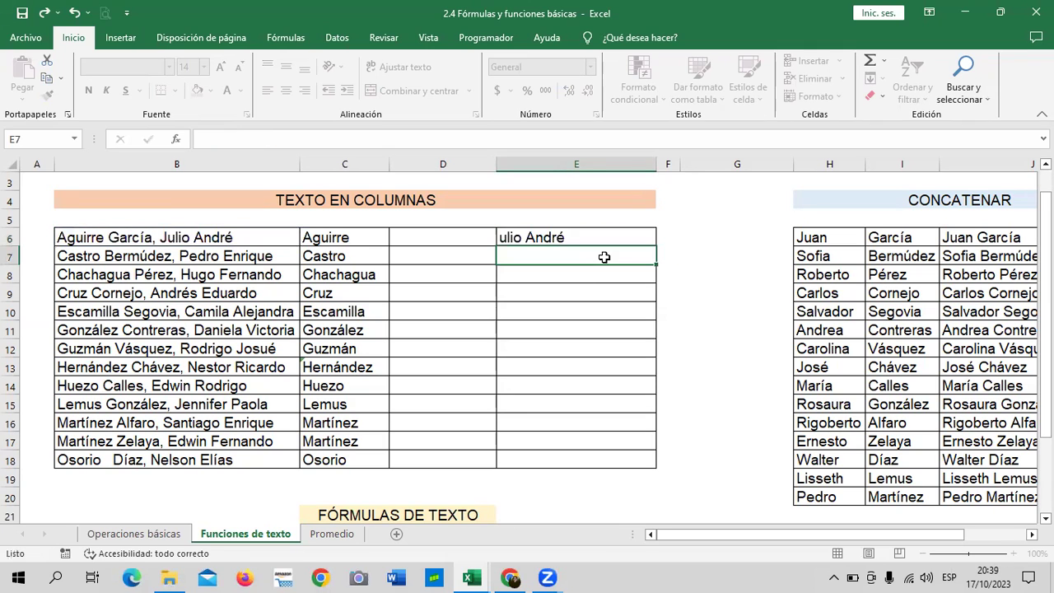
# - Change E6's character count to 10, then 12, so it shows Julio André
pyautogui.click(575, 236)
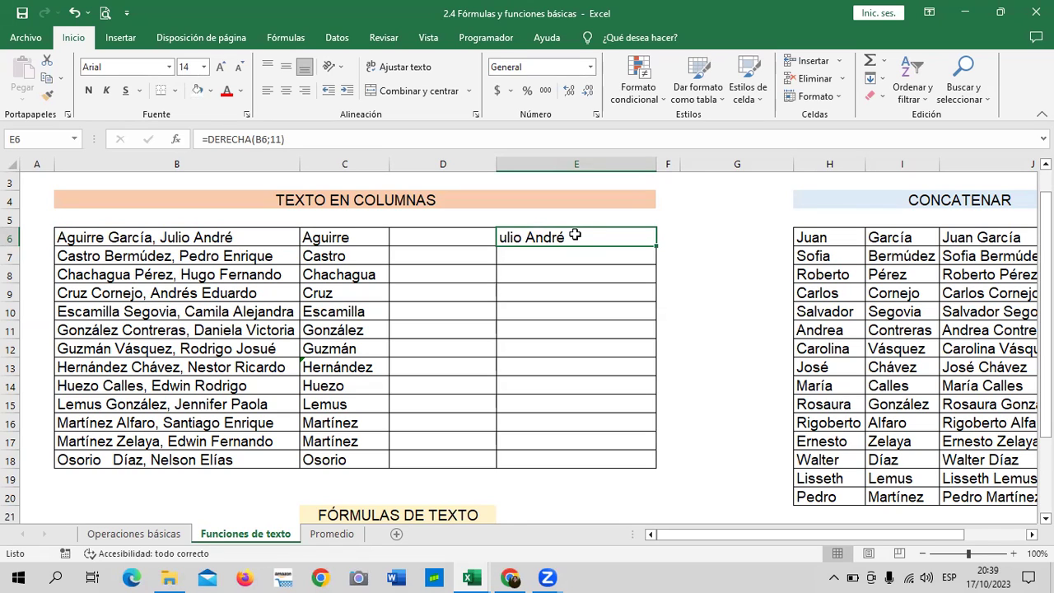
pyautogui.click(280, 139)
pyautogui.press('BackSpace')
pyautogui.write('0')
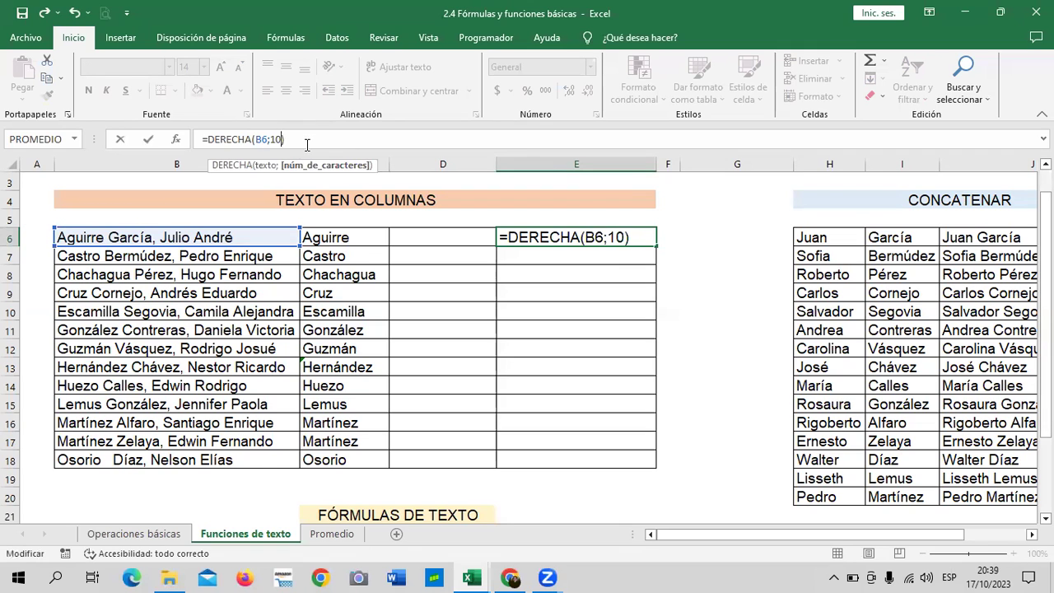
pyautogui.press('Return')
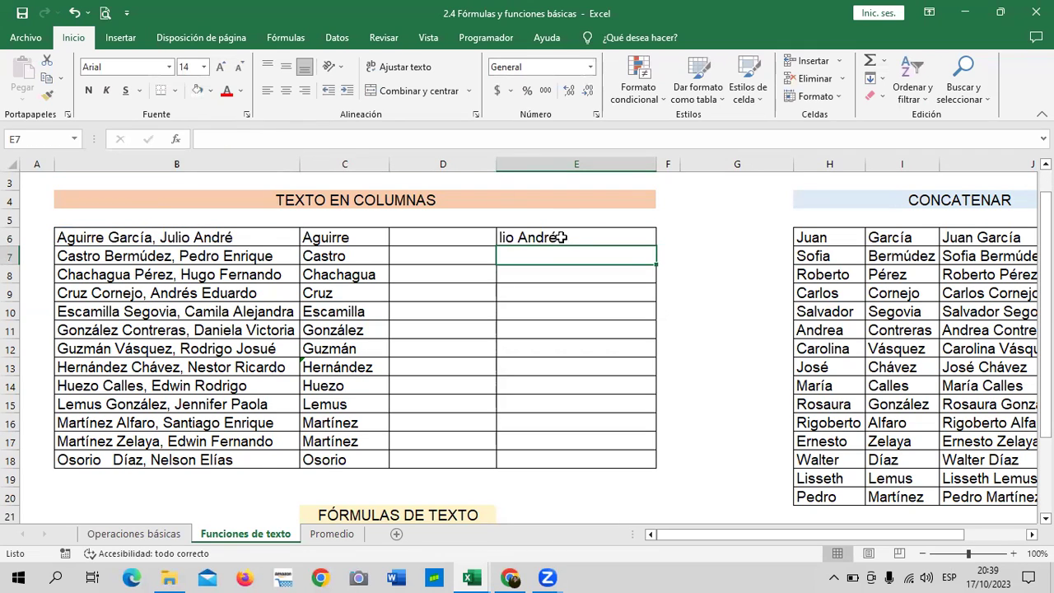
pyautogui.click(557, 237)
pyautogui.click(283, 140)
pyautogui.press('BackSpace')
pyautogui.write('2')
pyautogui.press('Return')
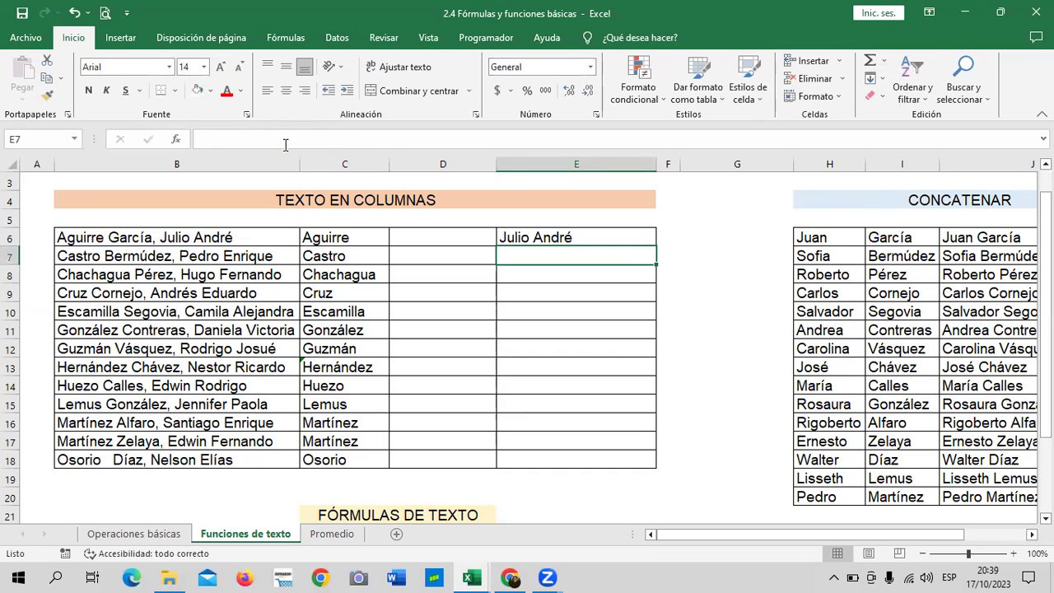
# - Enter a DERECHA formula on B7 in E7, adjusting its count until it shows Pedro Enrique
pyautogui.click(504, 239)
pyautogui.click(517, 255)
pyautogui.write('=')
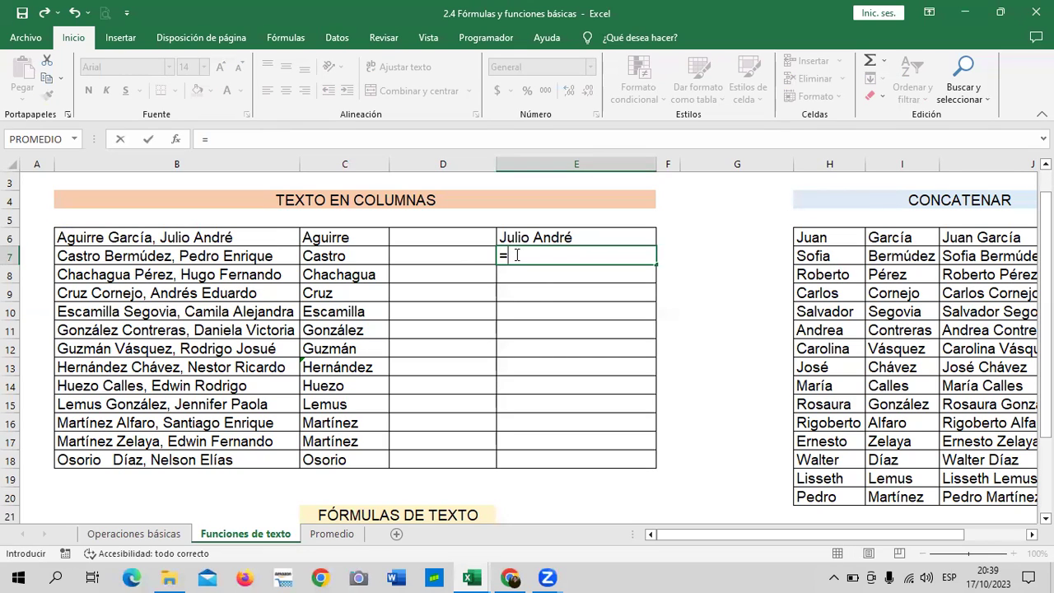
pyautogui.write('DERE')
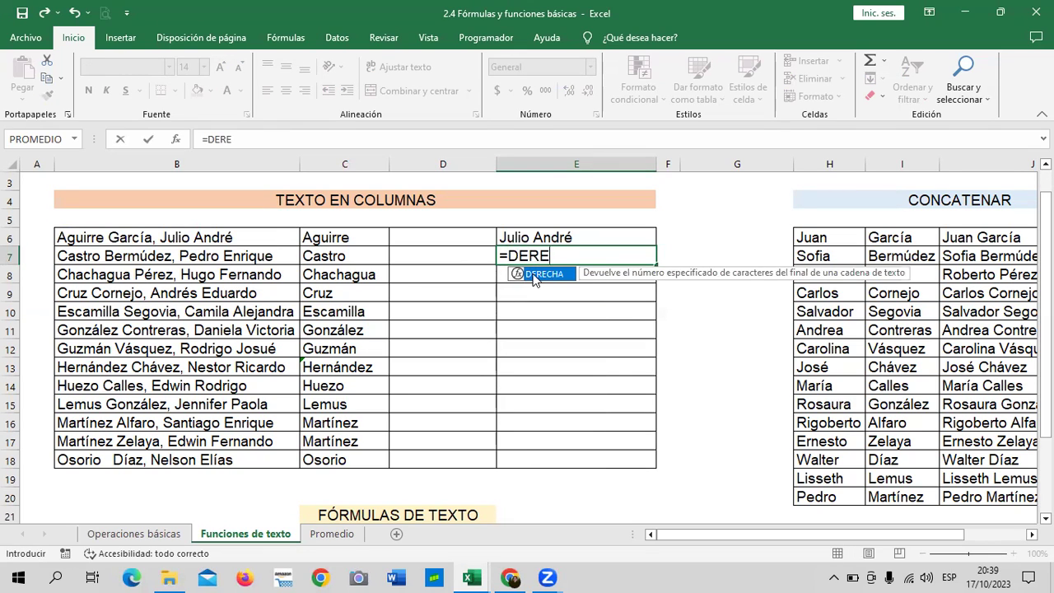
pyautogui.doubleClick(534, 275)
pyautogui.click(212, 258)
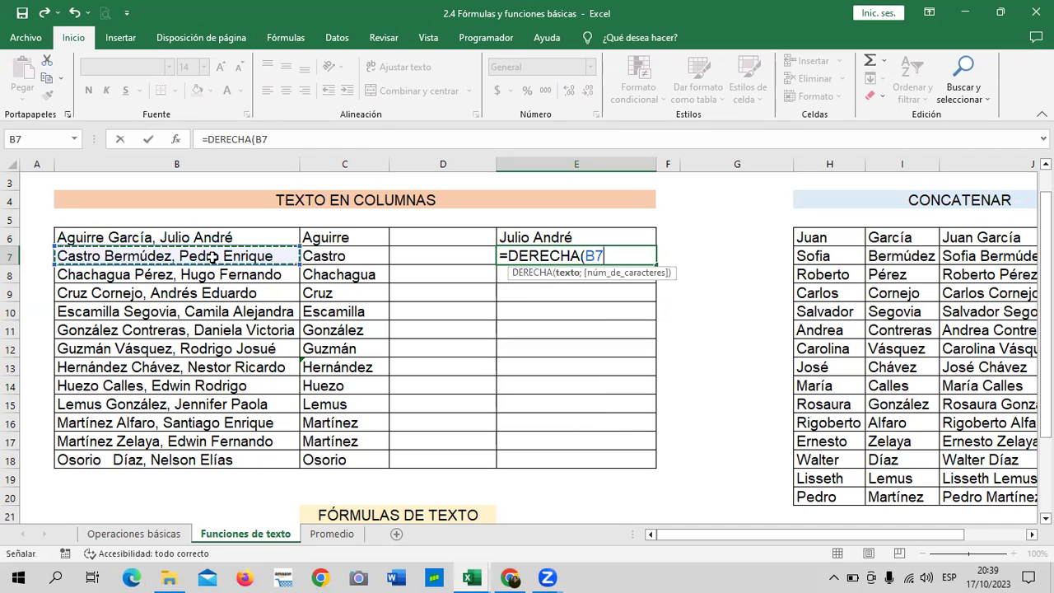
pyautogui.write(';')
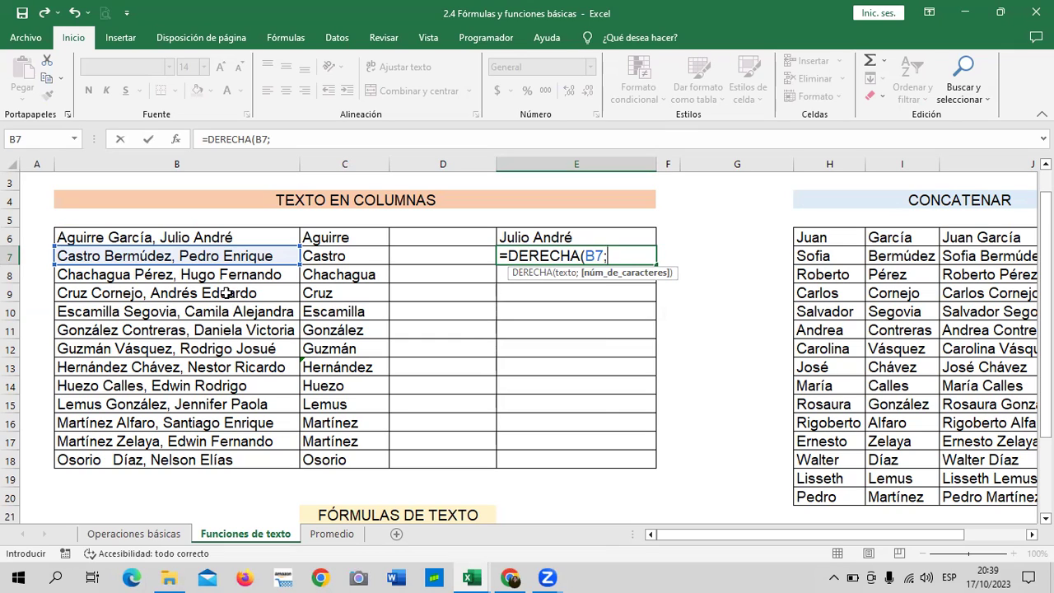
pyautogui.write('13')
pyautogui.write(')')
pyautogui.press('Return')
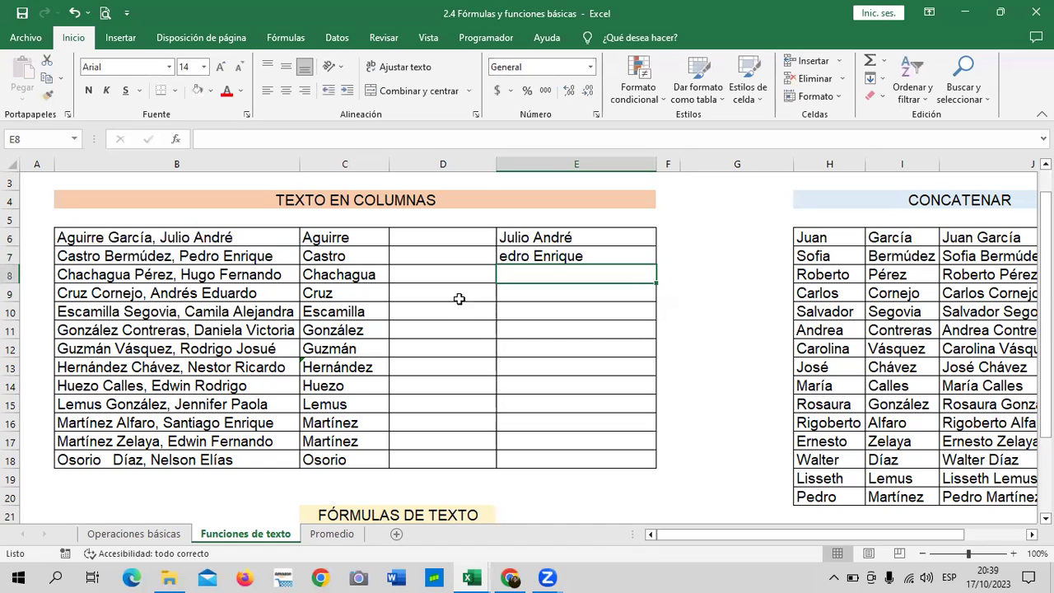
pyautogui.click(512, 258)
pyautogui.click(289, 140)
pyautogui.write('4')
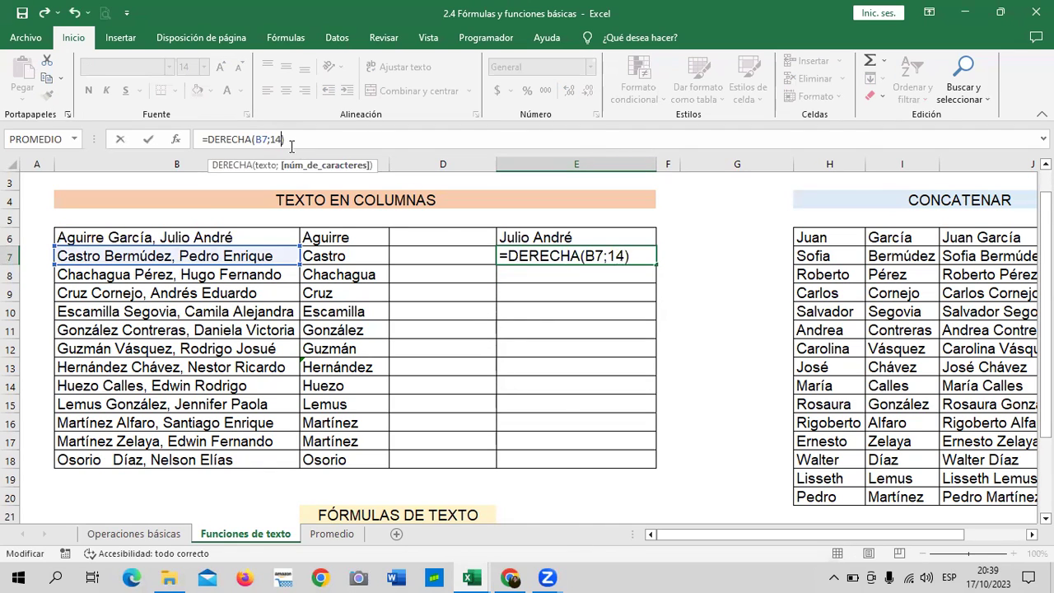
pyautogui.press('Return')
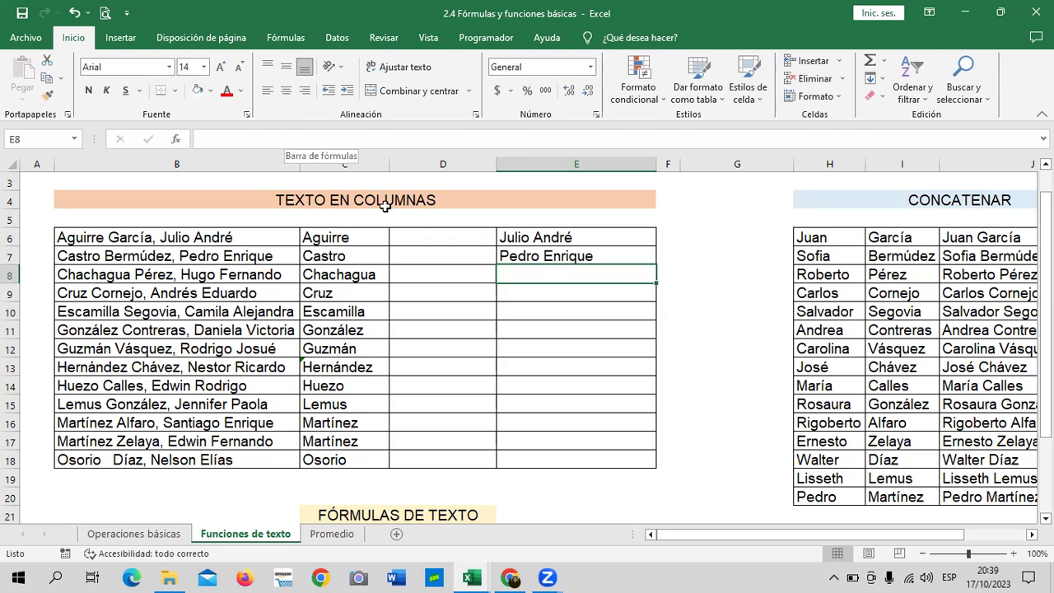
# - Enter =DERECHA(B8;15) in E8 and fill it down to E18
pyautogui.write('=')
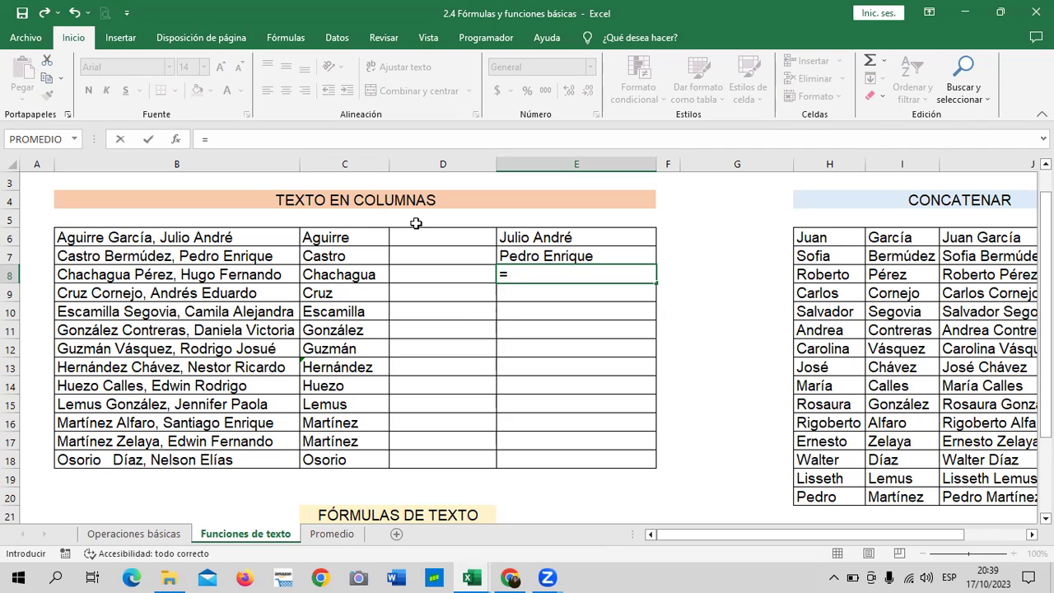
pyautogui.write('DERE')
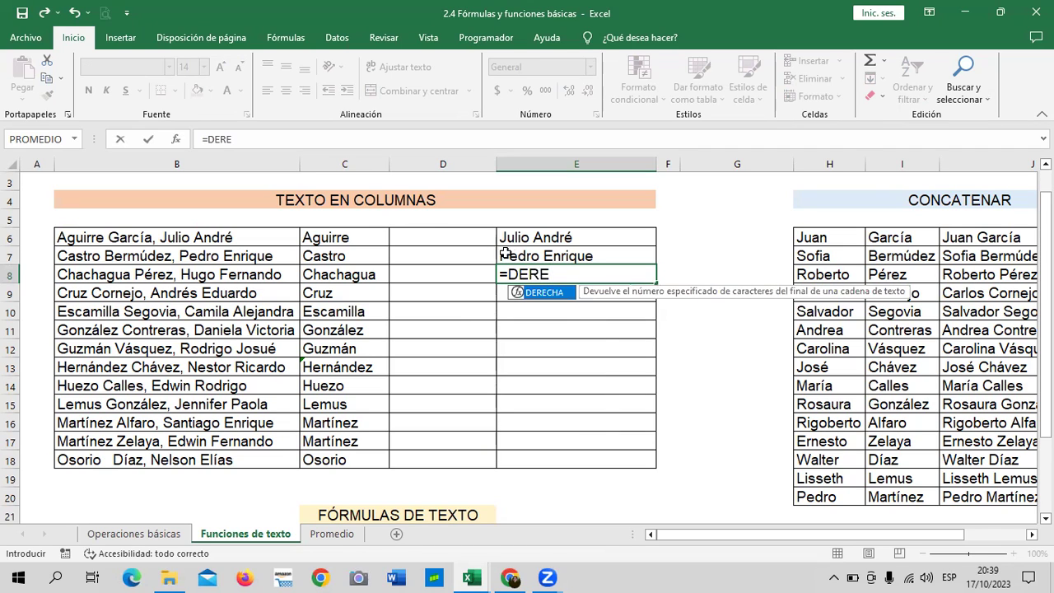
pyautogui.doubleClick(556, 293)
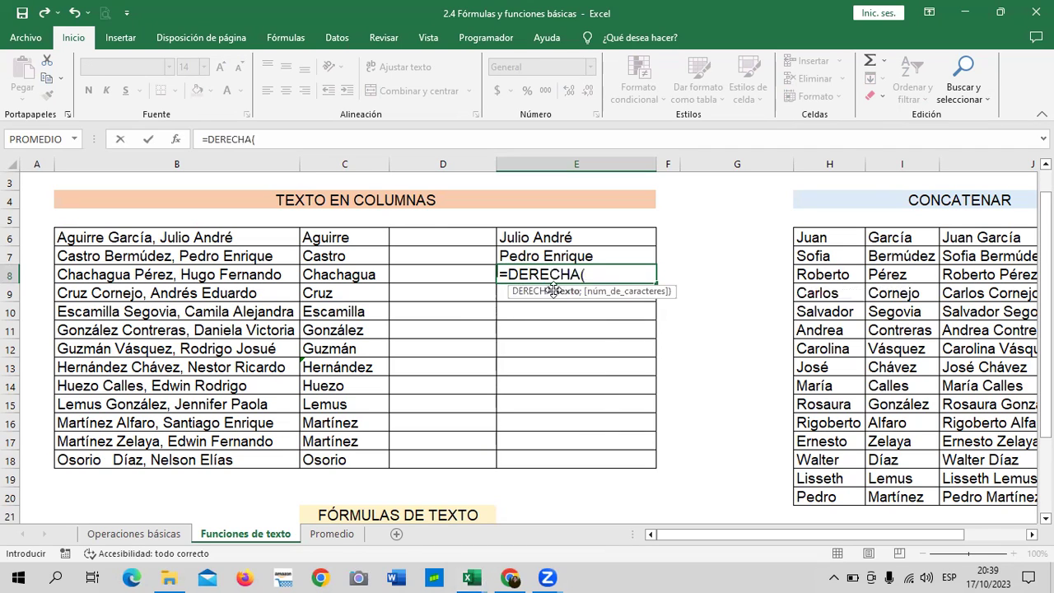
pyautogui.click(280, 275)
pyautogui.write(';')
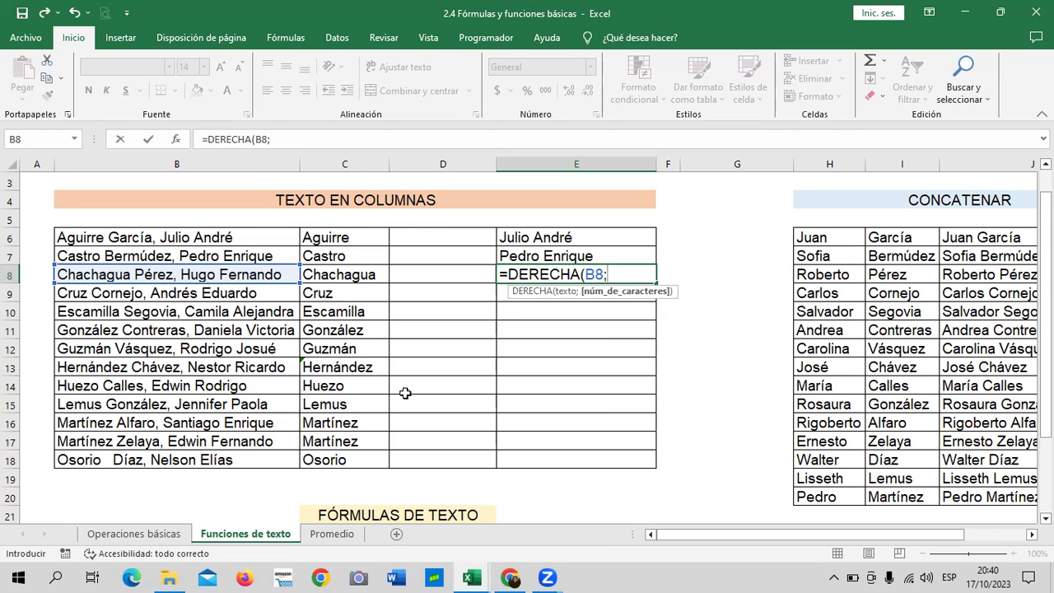
pyautogui.write('5')
pyautogui.press('Return')
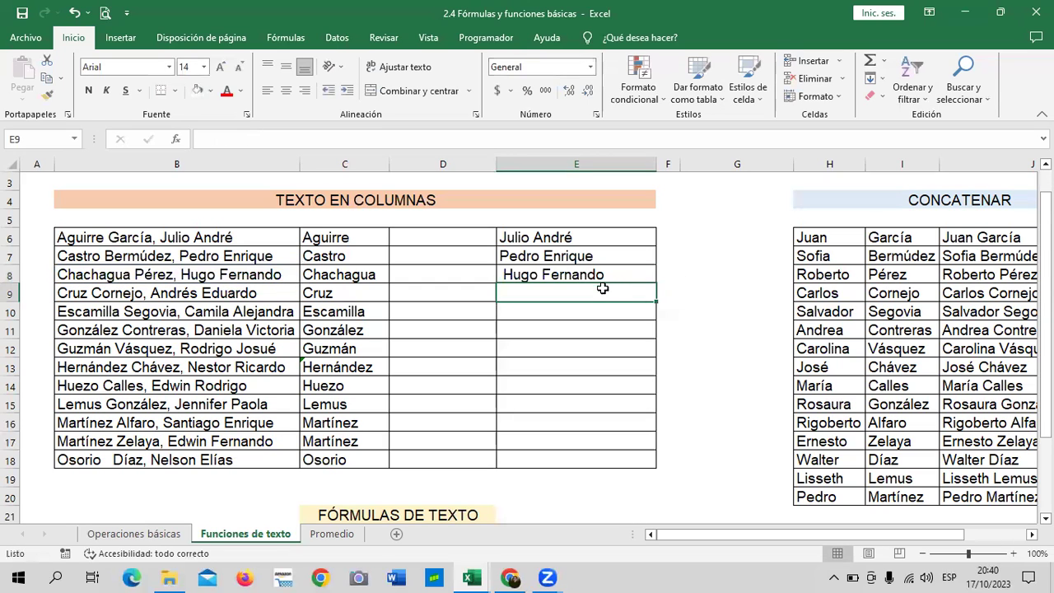
pyautogui.click(602, 276)
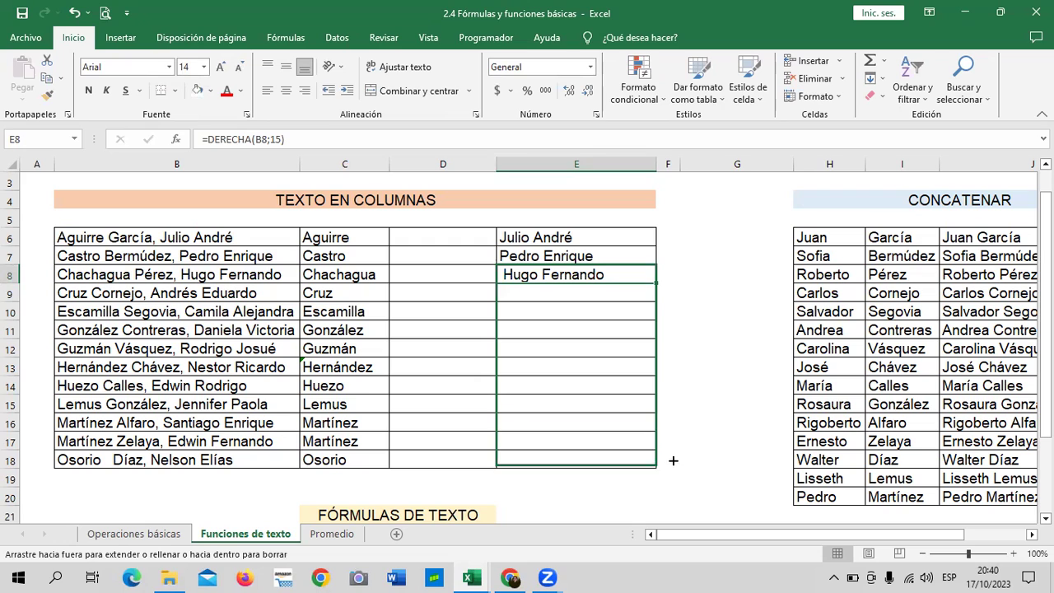
pyautogui.moveTo(658, 285); pyautogui.dragTo(673, 462)
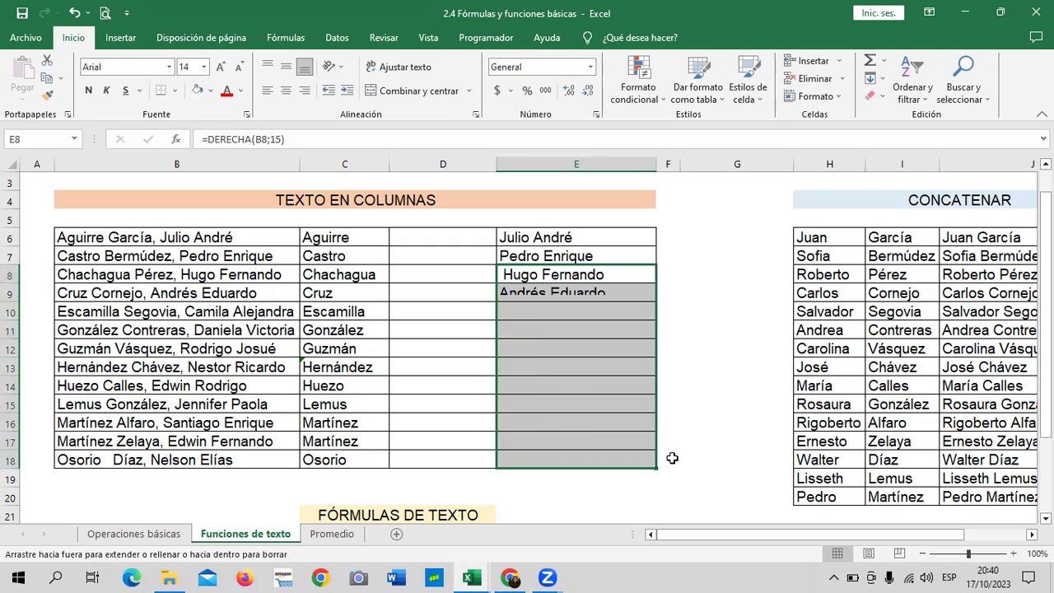
pyautogui.click(619, 460)
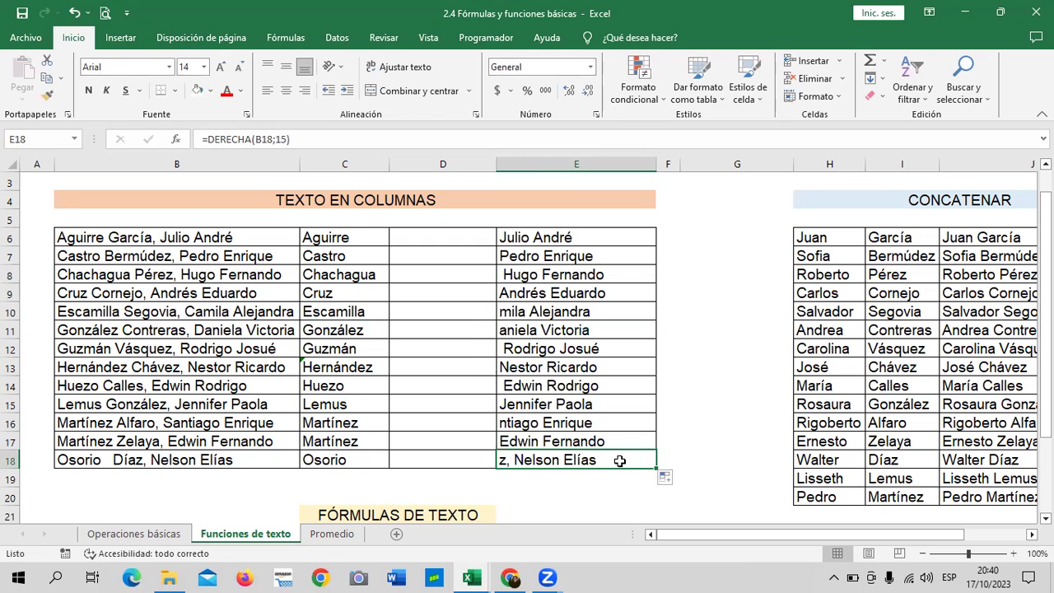
pyautogui.click(602, 278)
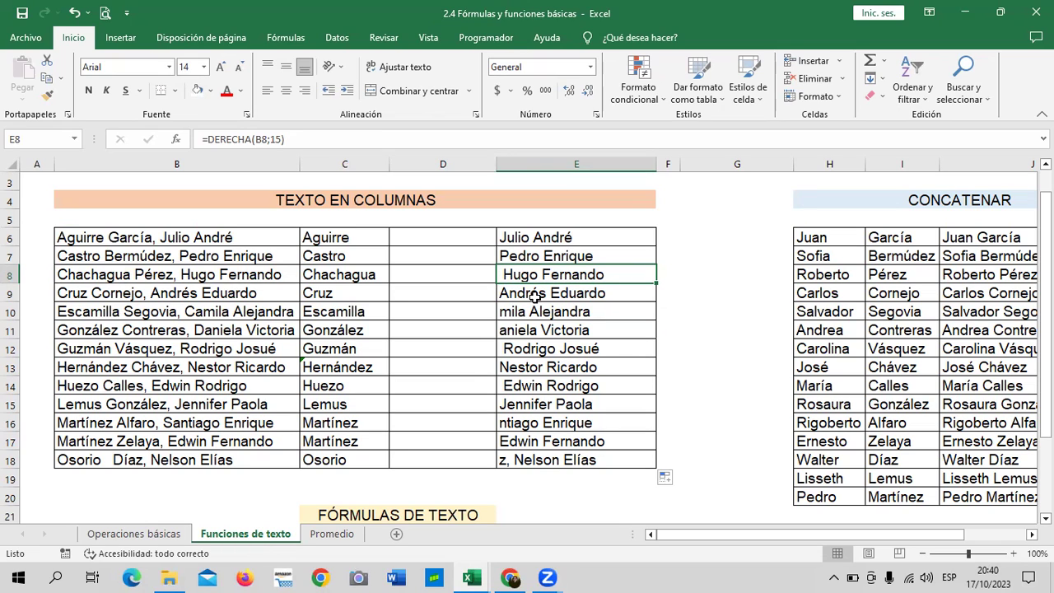
# - Zoom the sheet to 110% from the status-bar zoom control
pyautogui.click(618, 369)
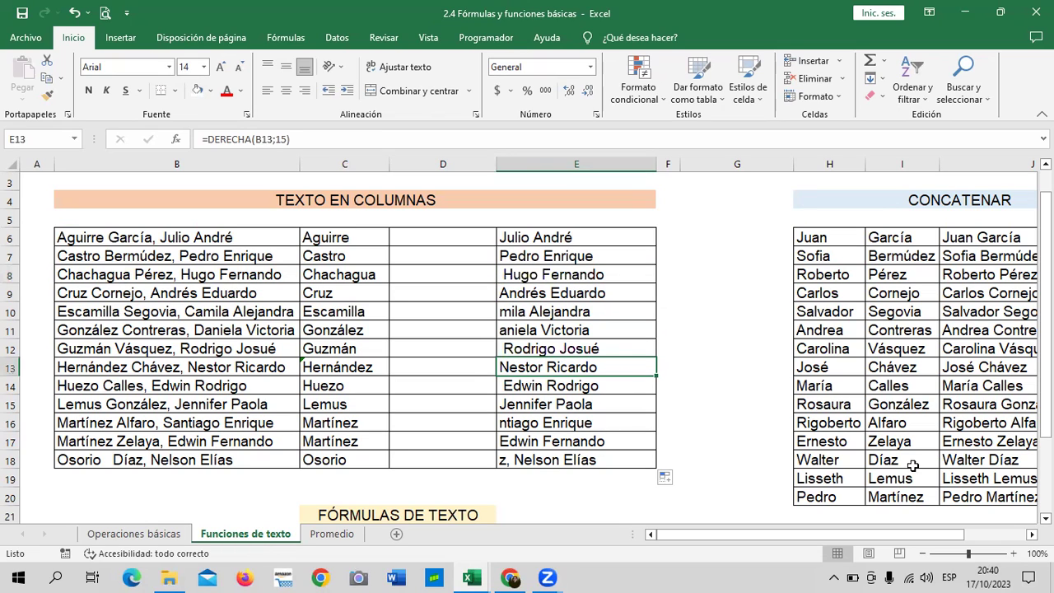
pyautogui.click(1014, 555)
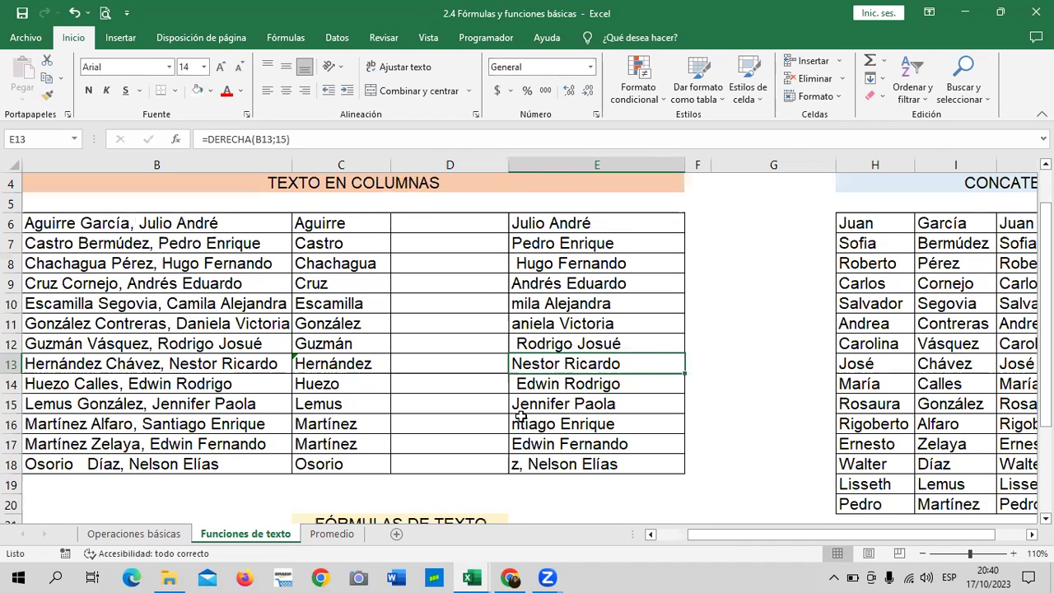
pyautogui.click(521, 264)
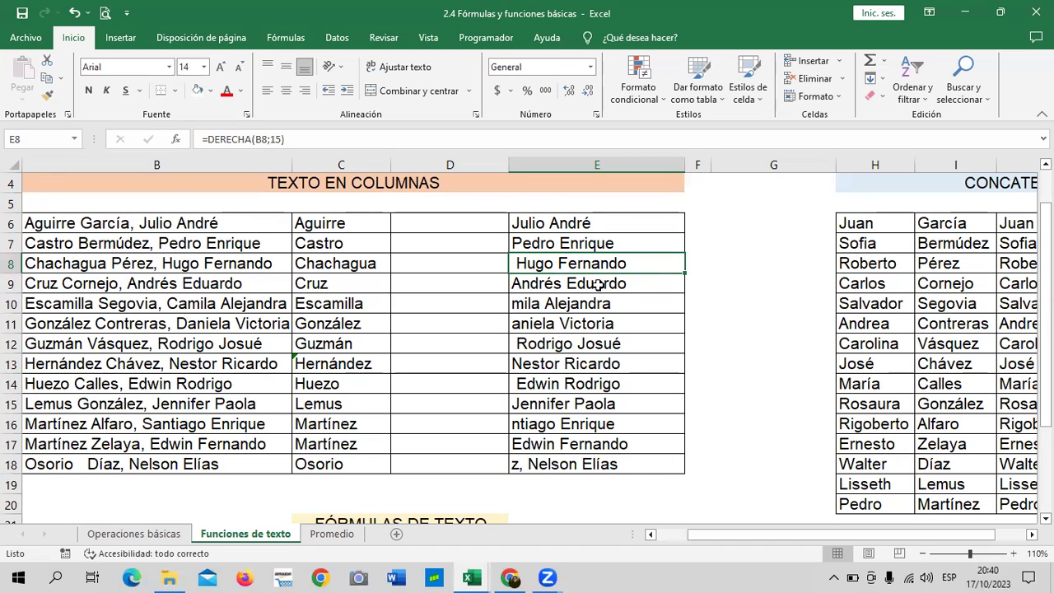
# - Change the DERECHA character counts to 14 in E8, 16 in E10 and 16 in E11
pyautogui.click(282, 139)
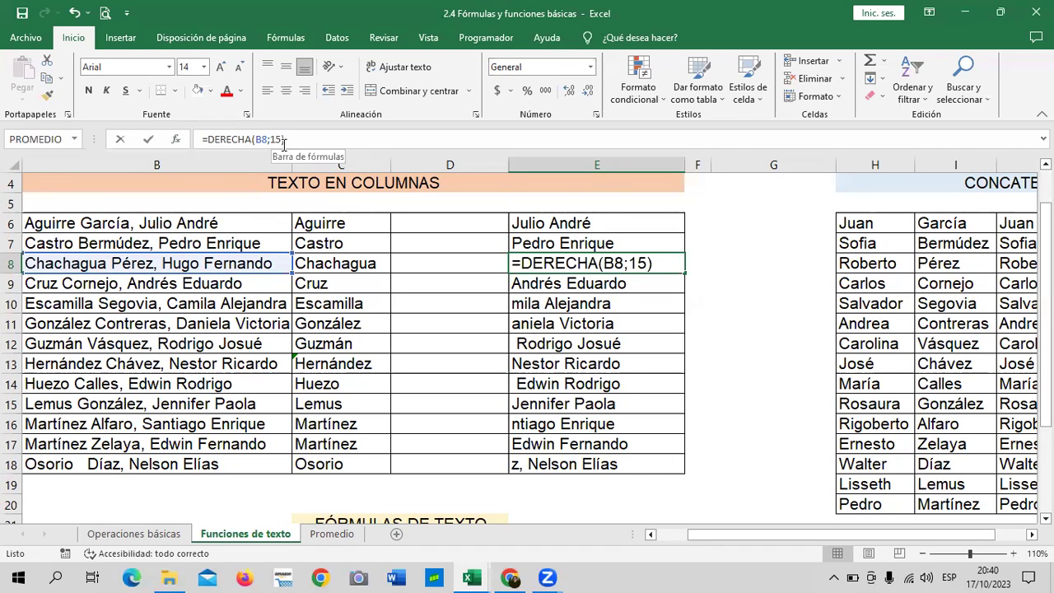
pyautogui.press('BackSpace')
pyautogui.write('4')
pyautogui.press('Return')
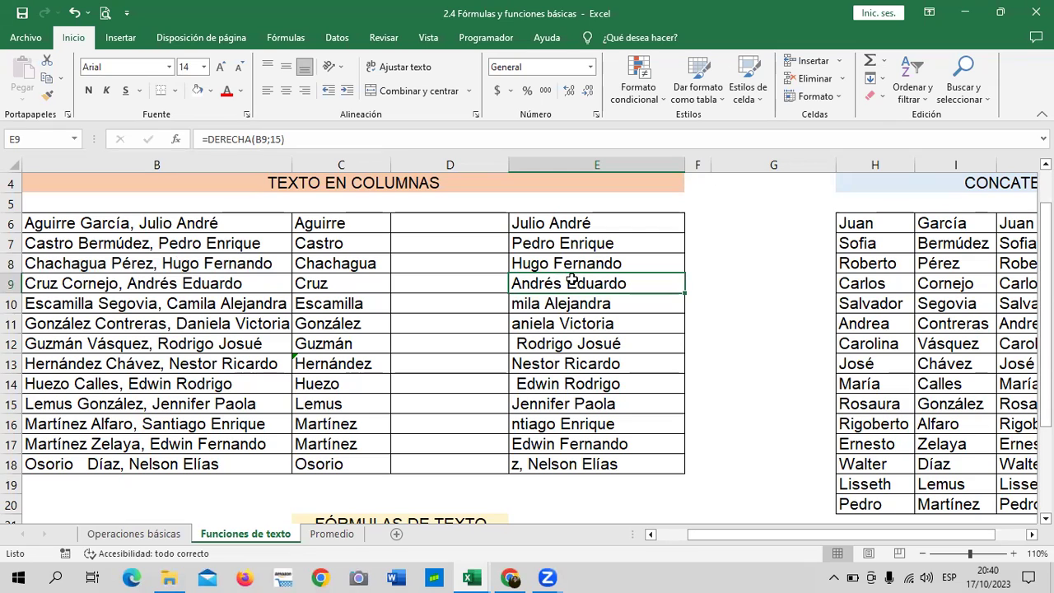
pyautogui.click(563, 304)
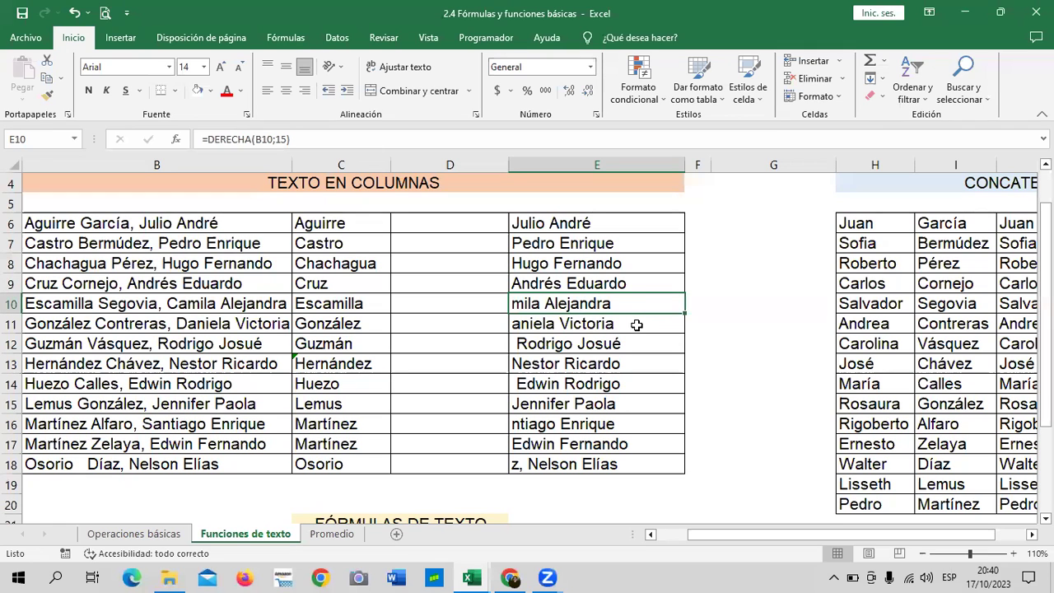
pyautogui.click(287, 139)
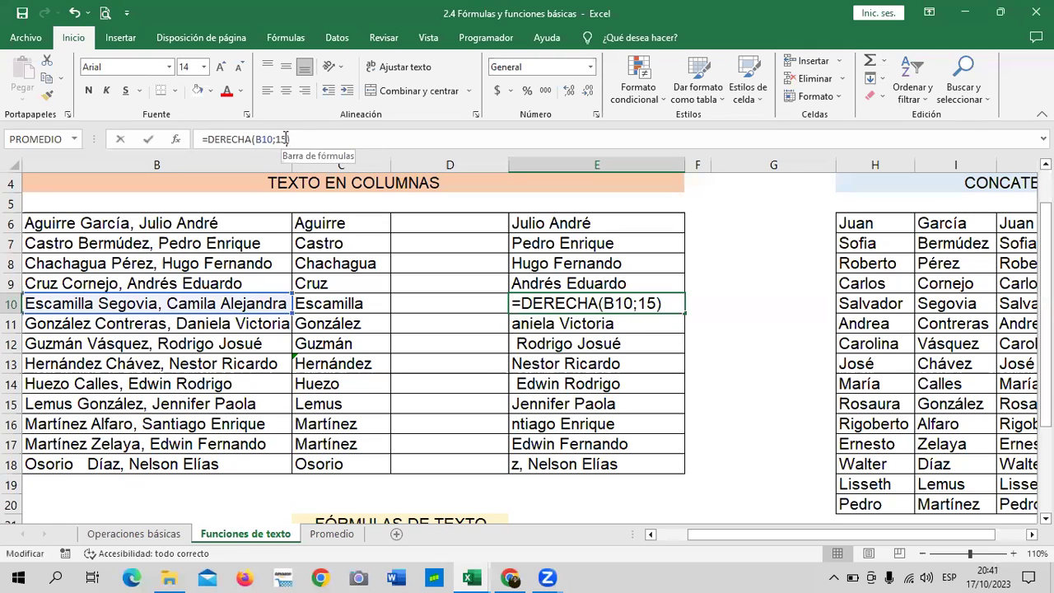
pyautogui.press('BackSpace')
pyautogui.write('6')
pyautogui.press('Return')
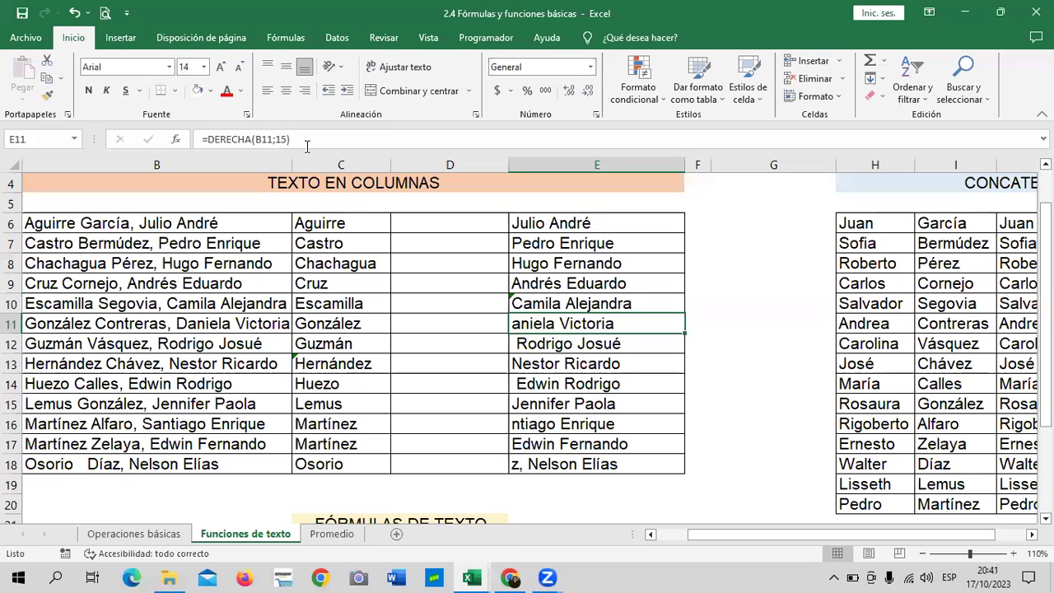
pyautogui.click(513, 303)
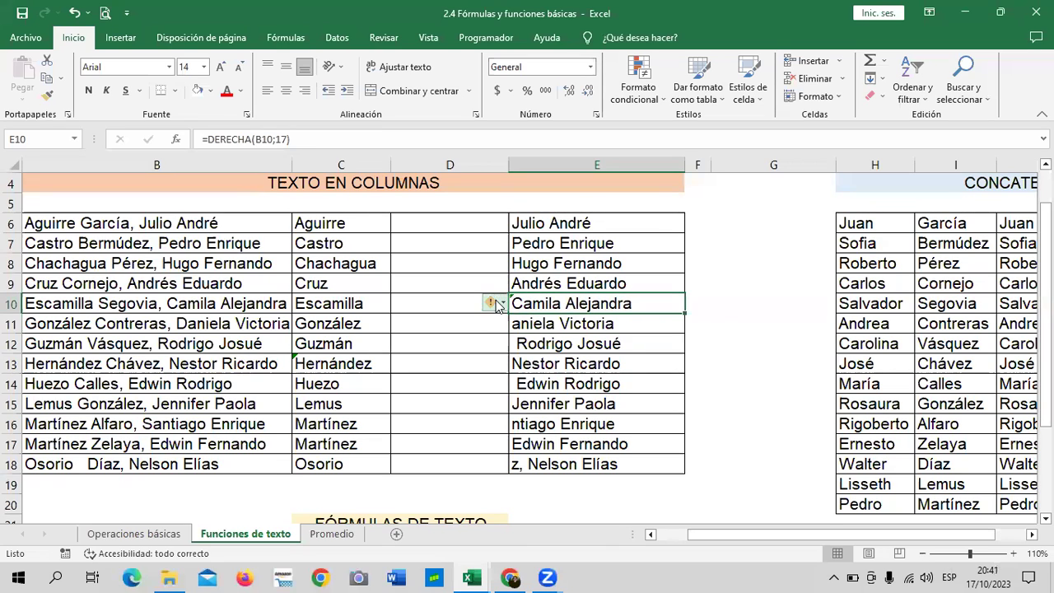
pyautogui.click(528, 328)
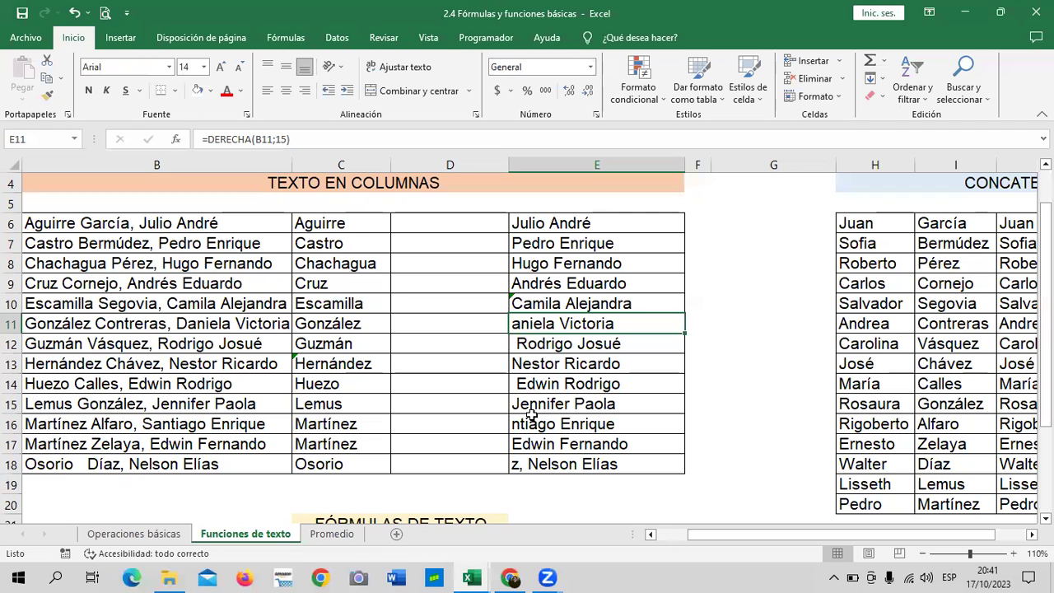
pyautogui.click(286, 139)
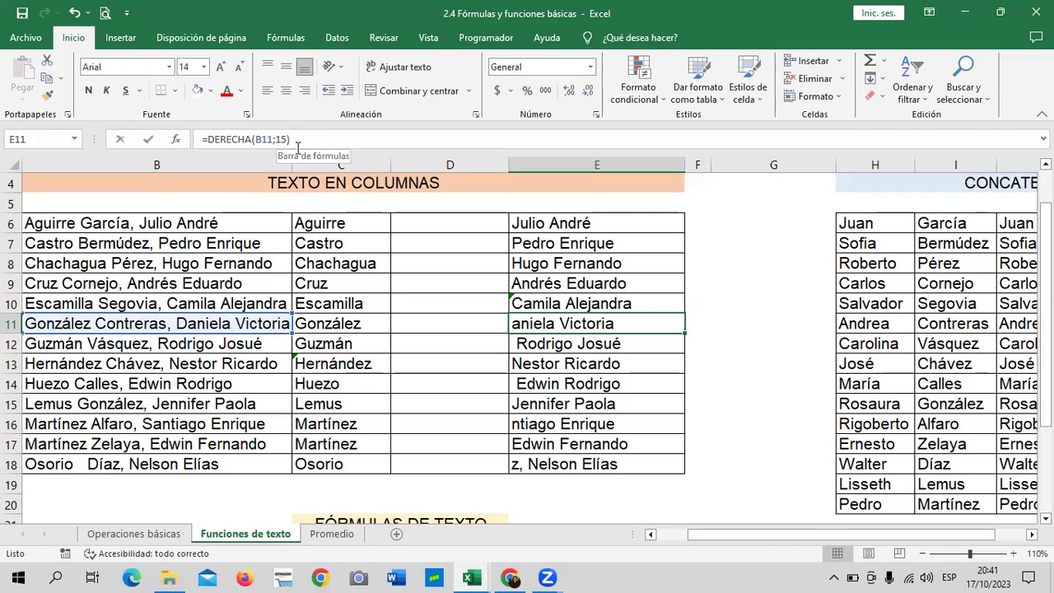
pyautogui.press('BackSpace')
pyautogui.write('6')
pyautogui.press('Return')
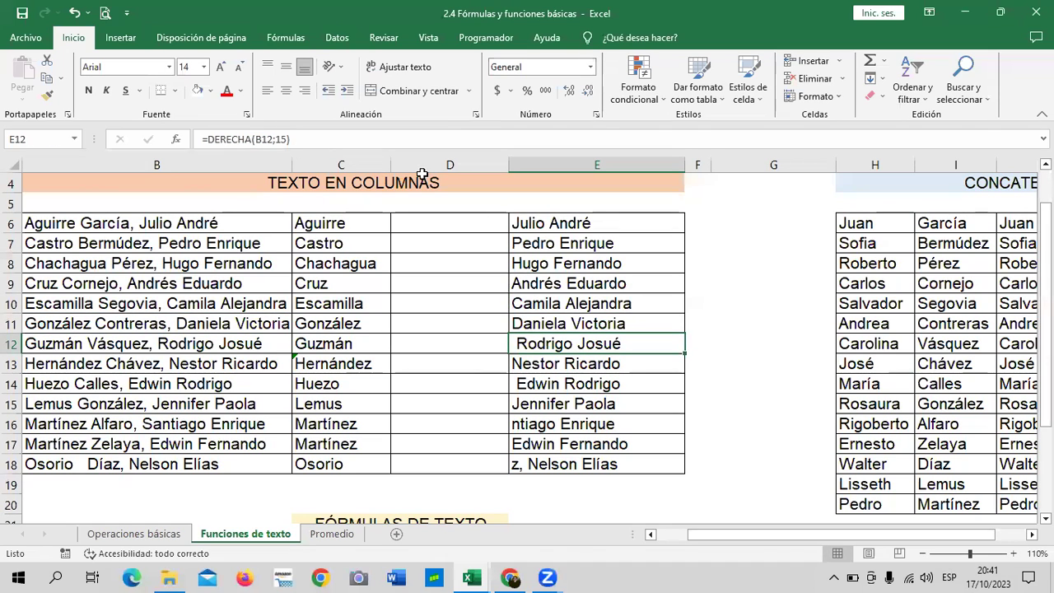
# - Change the DERECHA character counts to 14 in E12, 14 in E14 and 17 in E16
pyautogui.click(285, 139)
pyautogui.press('BackSpace')
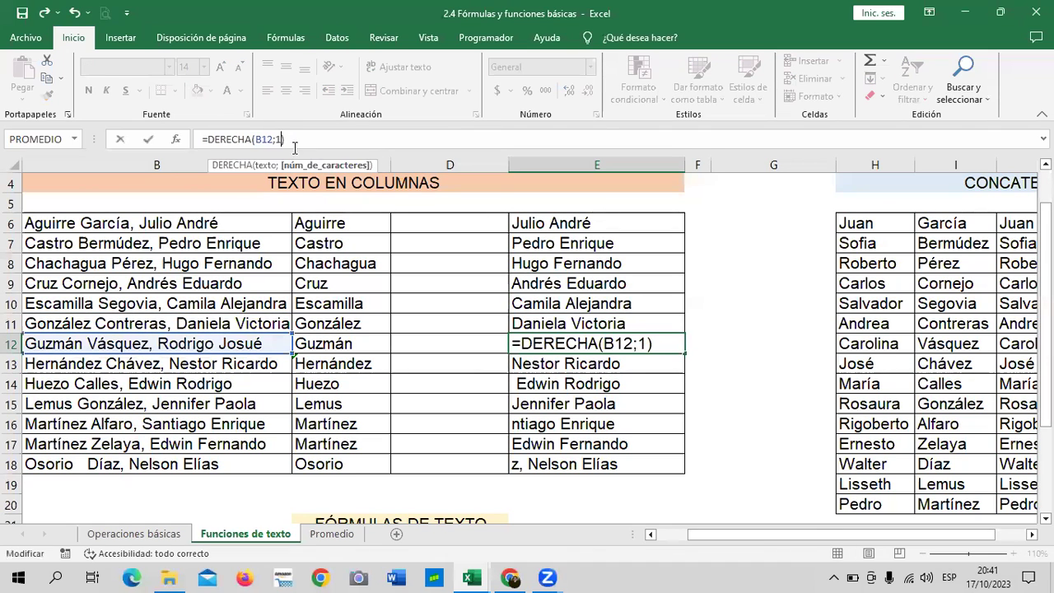
pyautogui.write('4')
pyautogui.press('Return')
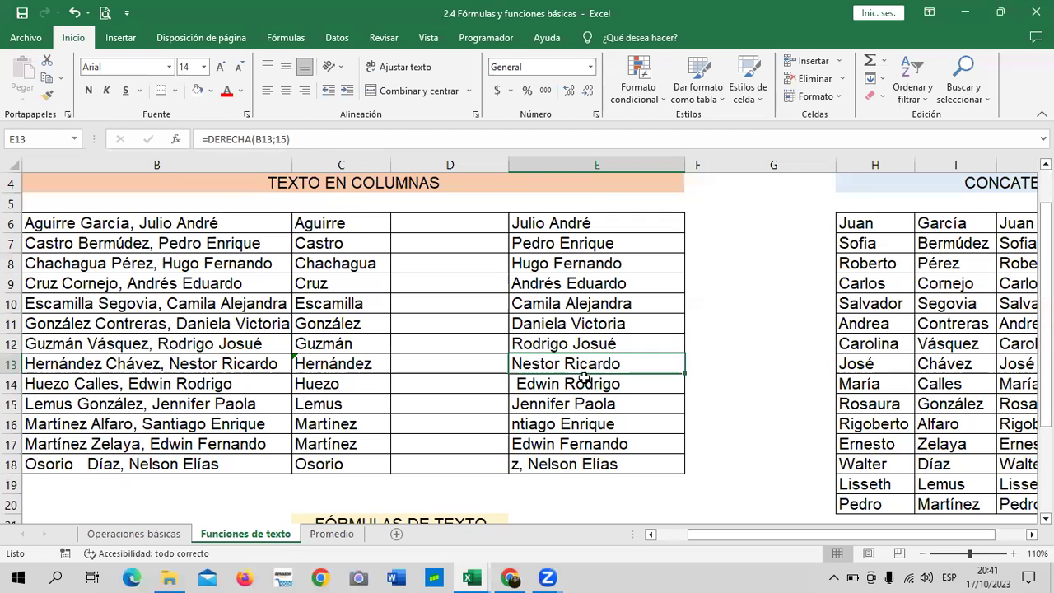
pyautogui.click(573, 385)
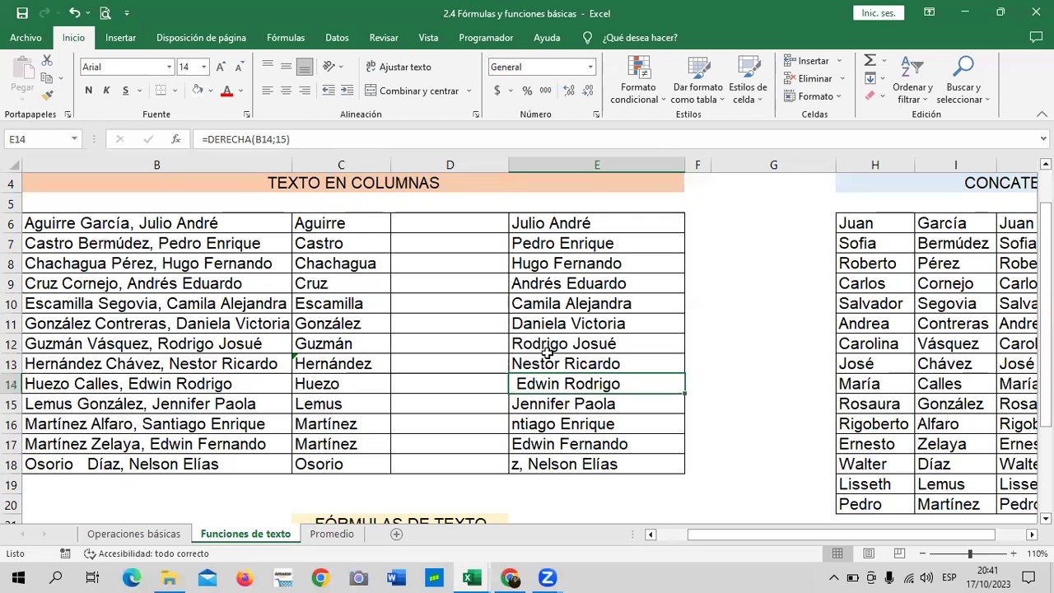
pyautogui.click(285, 139)
pyautogui.press('BackSpace')
pyautogui.write('4')
pyautogui.press('Return')
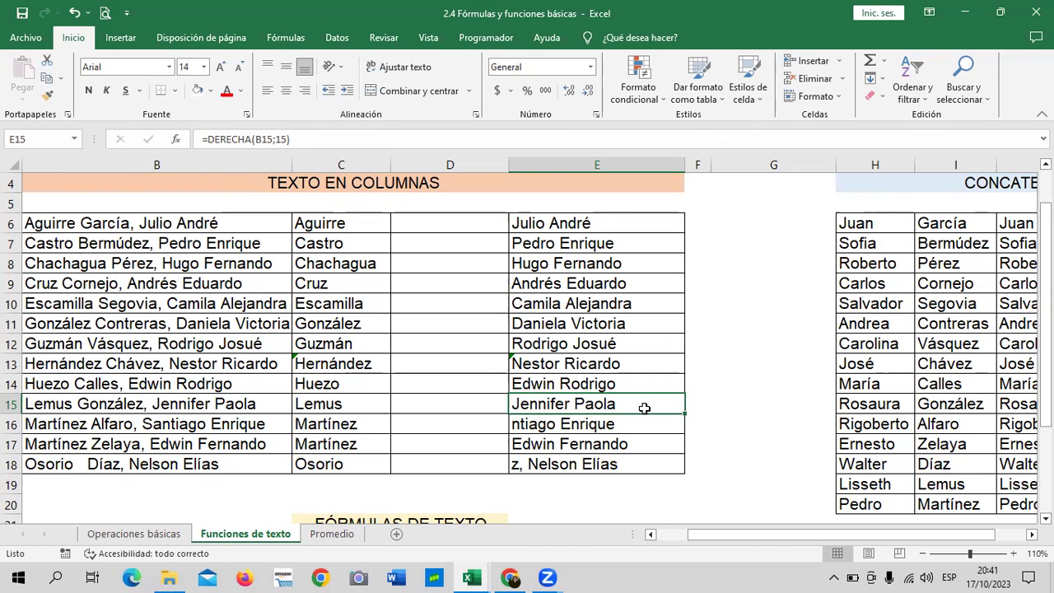
pyautogui.click(615, 426)
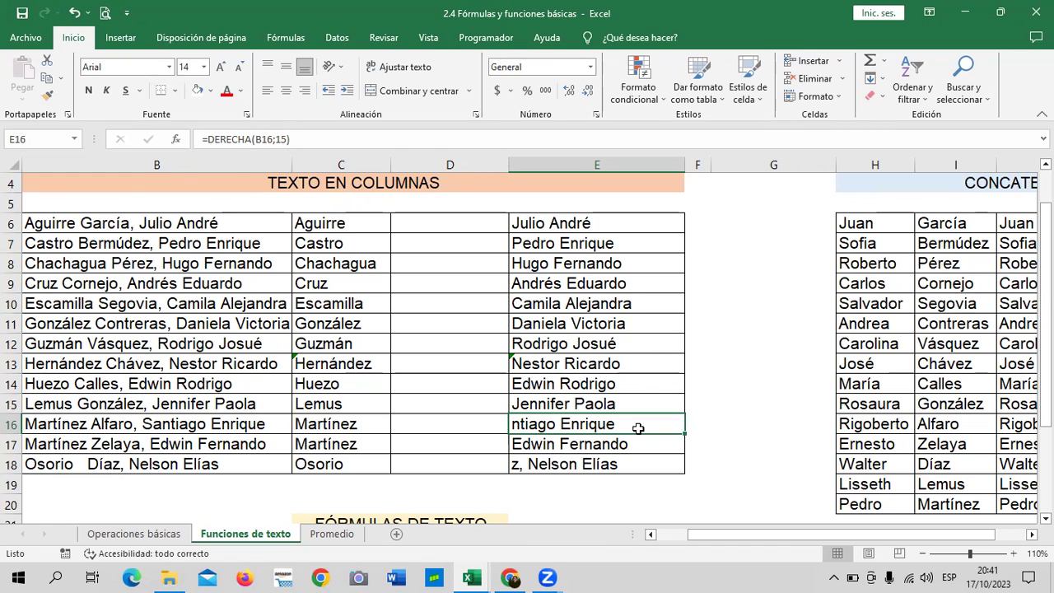
pyautogui.click(289, 140)
pyautogui.press('BackSpace')
pyautogui.write('7')
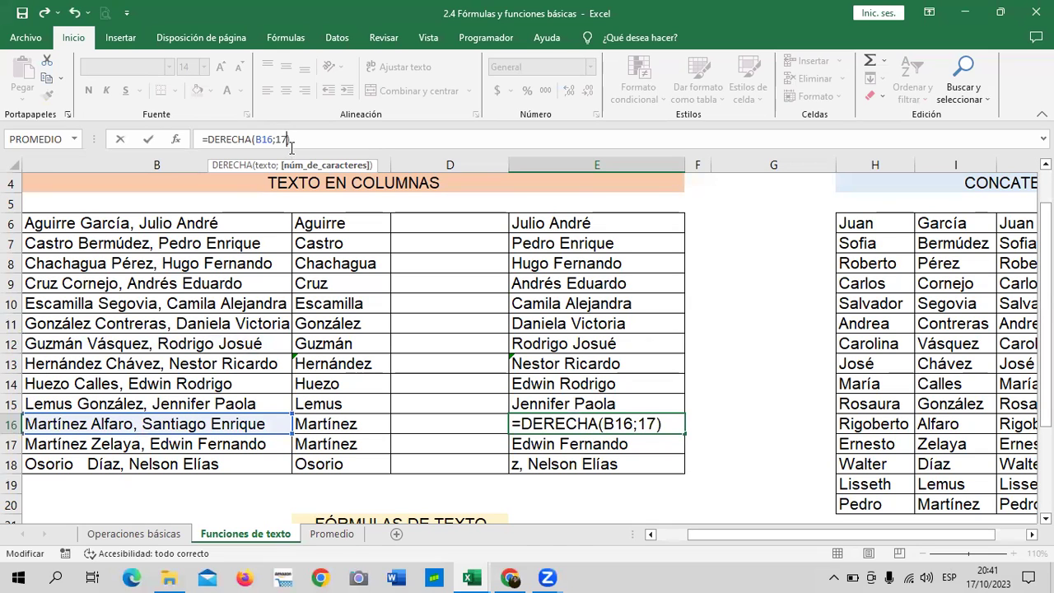
pyautogui.press('Return')
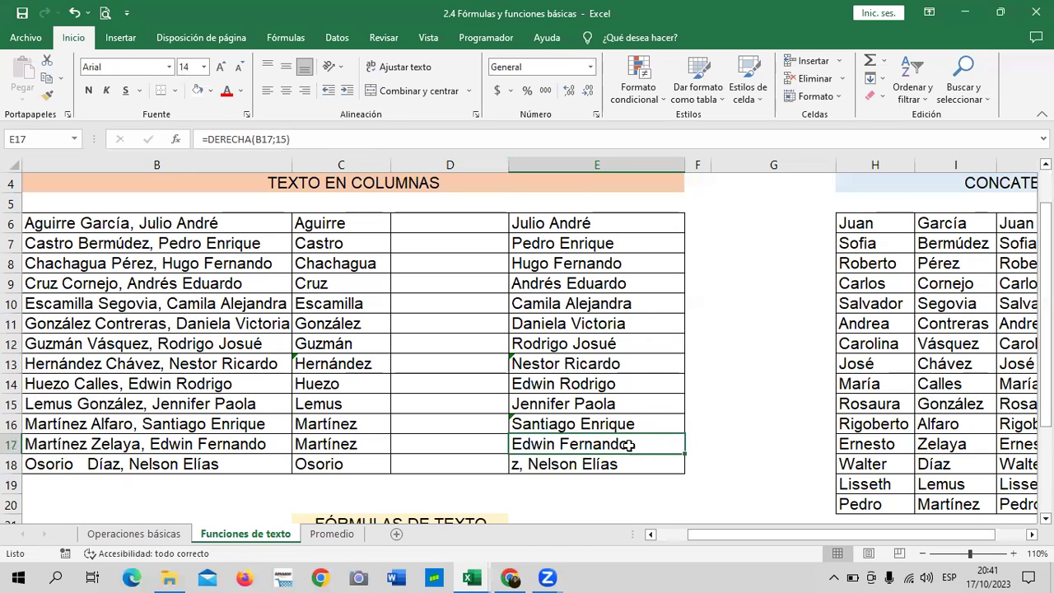
# - Trim E18's DERECHA character count down to 12, then review E15's result
pyautogui.click(609, 468)
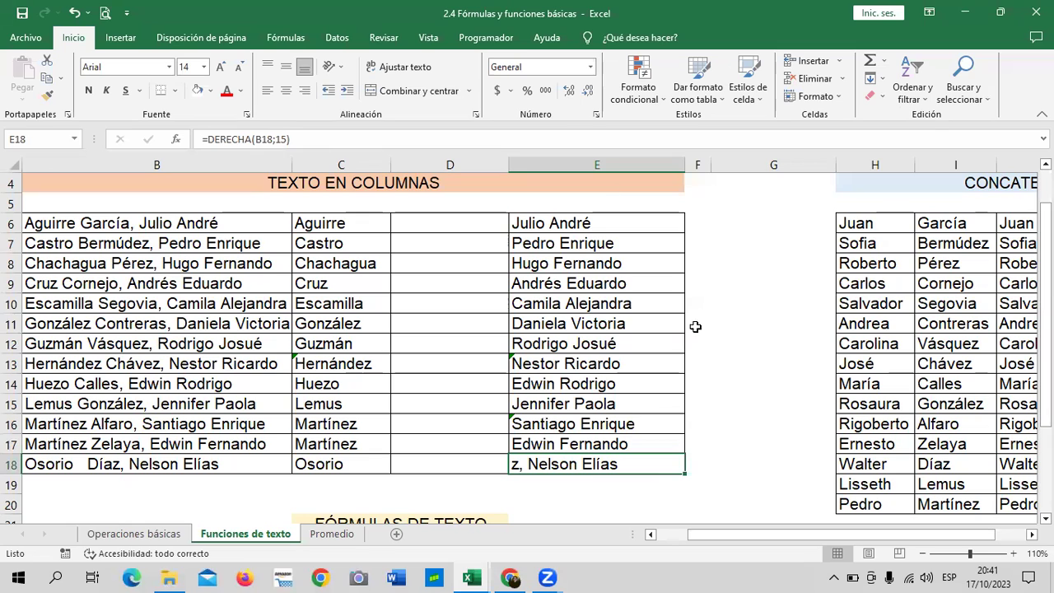
pyautogui.click(286, 139)
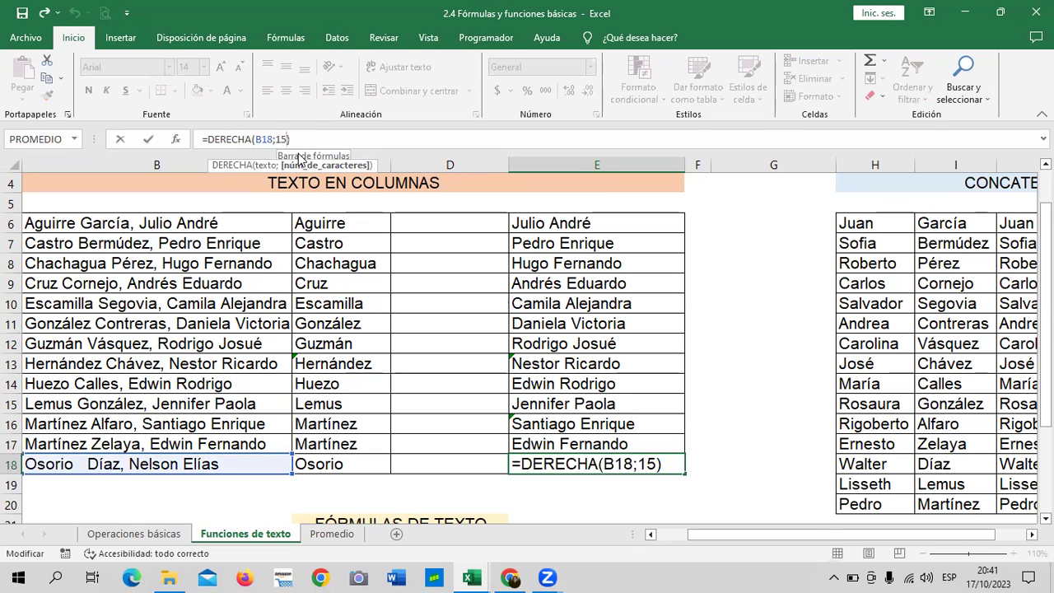
pyautogui.press('BackSpace')
pyautogui.write('3')
pyautogui.press('Return')
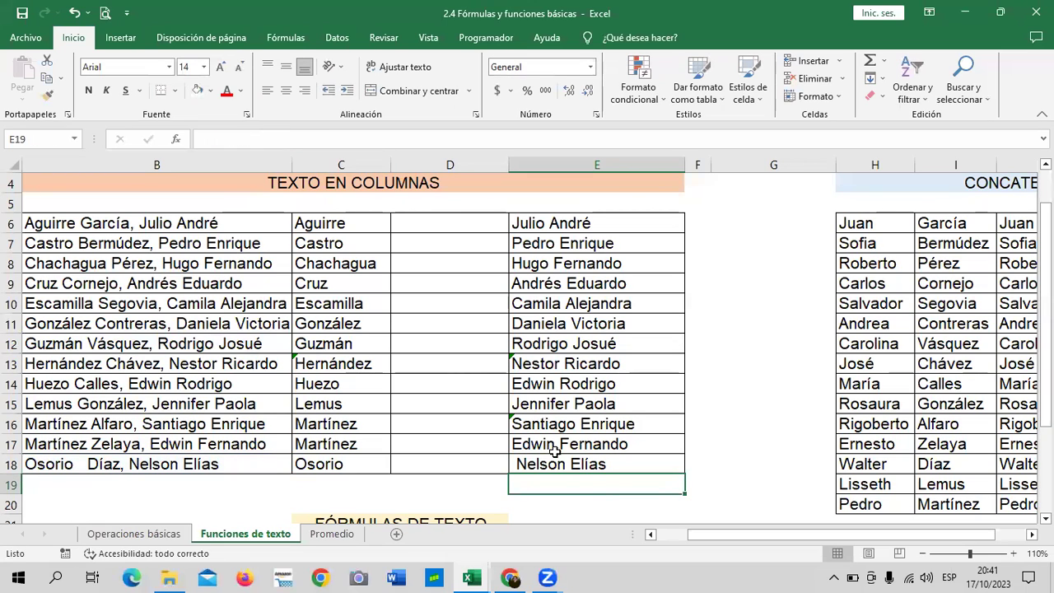
pyautogui.click(555, 461)
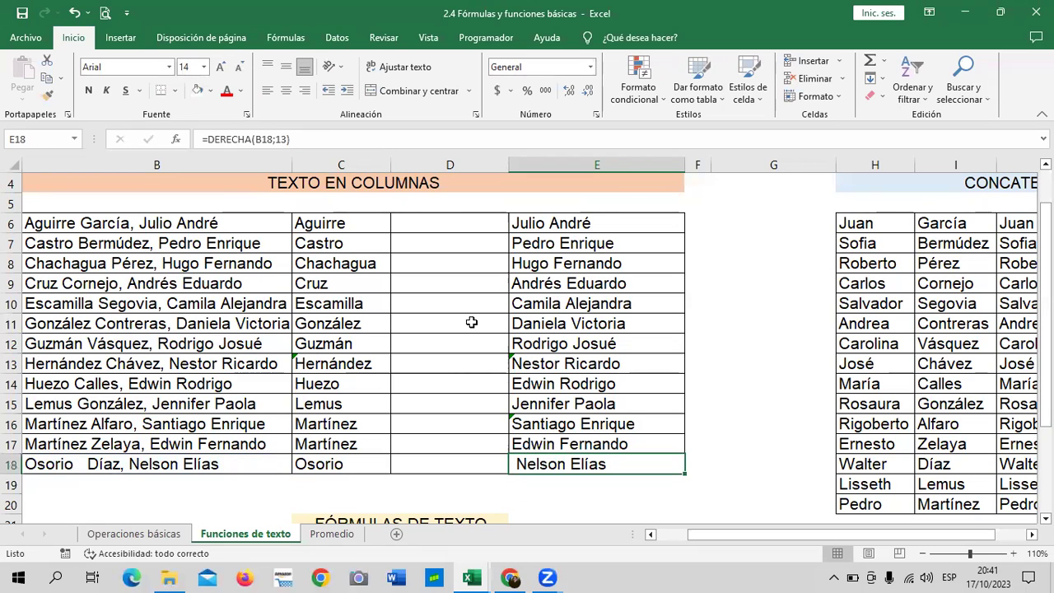
pyautogui.click(283, 139)
pyautogui.press('BackSpace')
pyautogui.write('2')
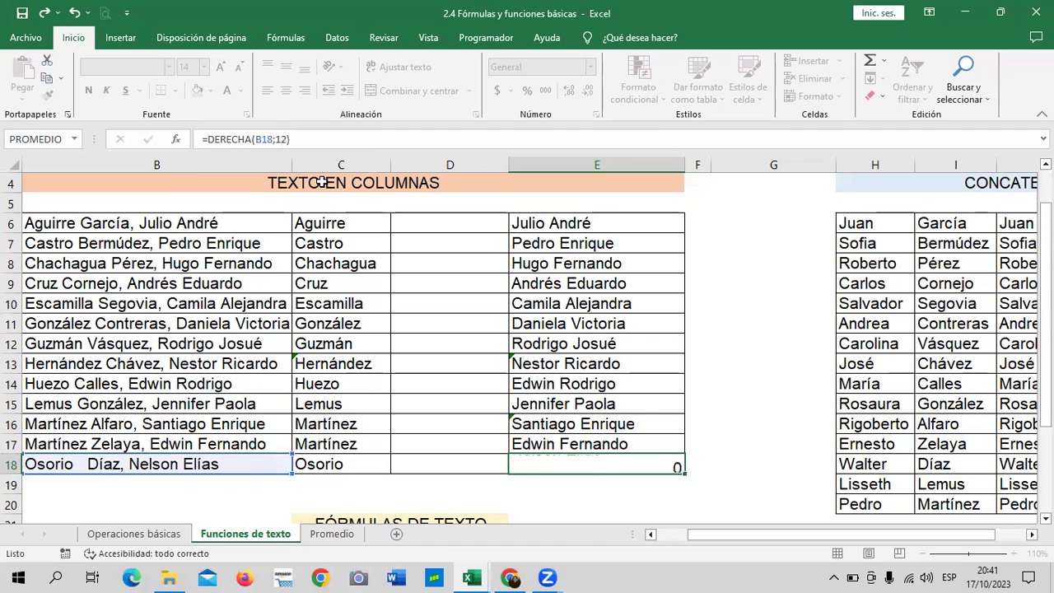
pyautogui.press('Return')
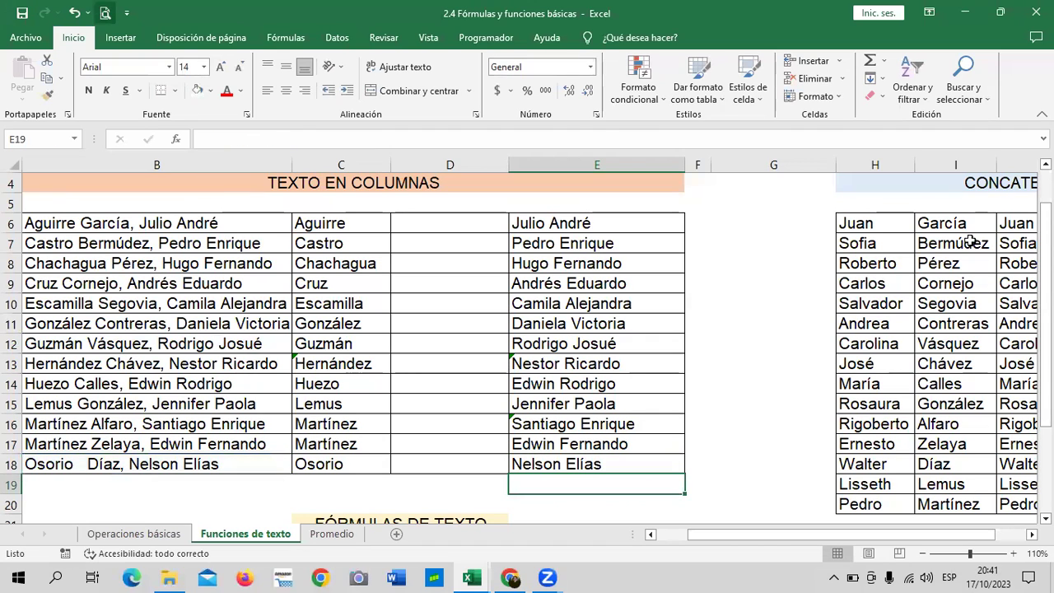
pyautogui.click(618, 463)
pyautogui.click(572, 407)
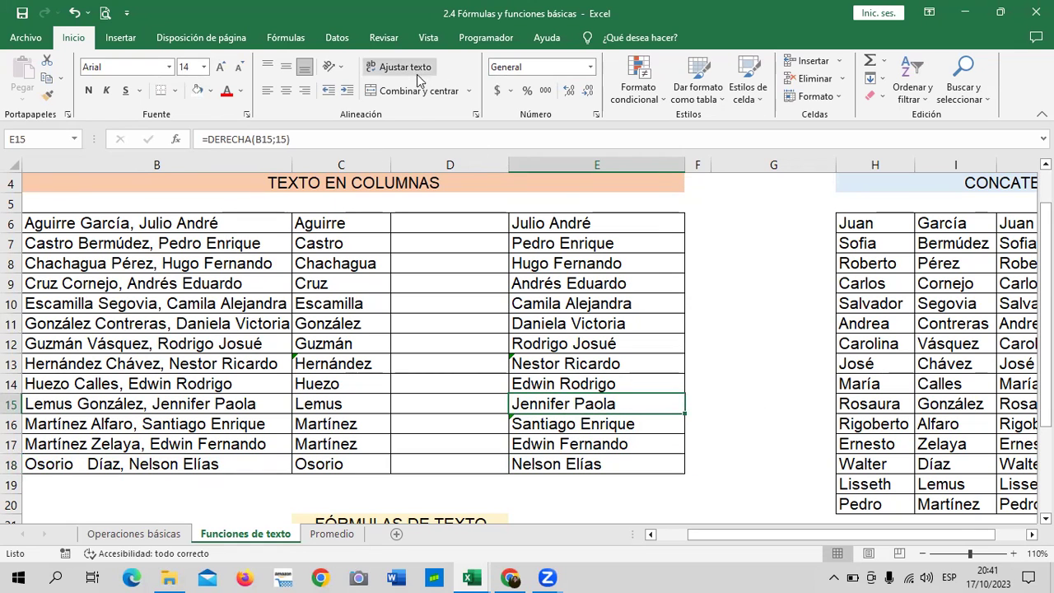
# - Change E15's DERECHA count to 17 so it returns Jennifer Paola
pyautogui.click(285, 138)
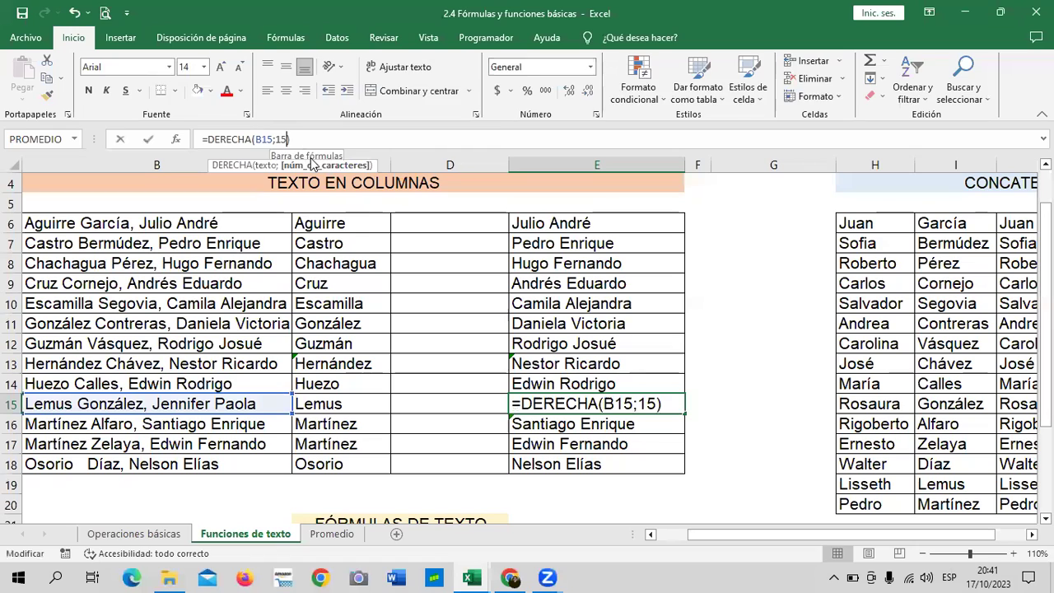
pyautogui.press('BackSpace')
pyautogui.write('3')
pyautogui.press('Return')
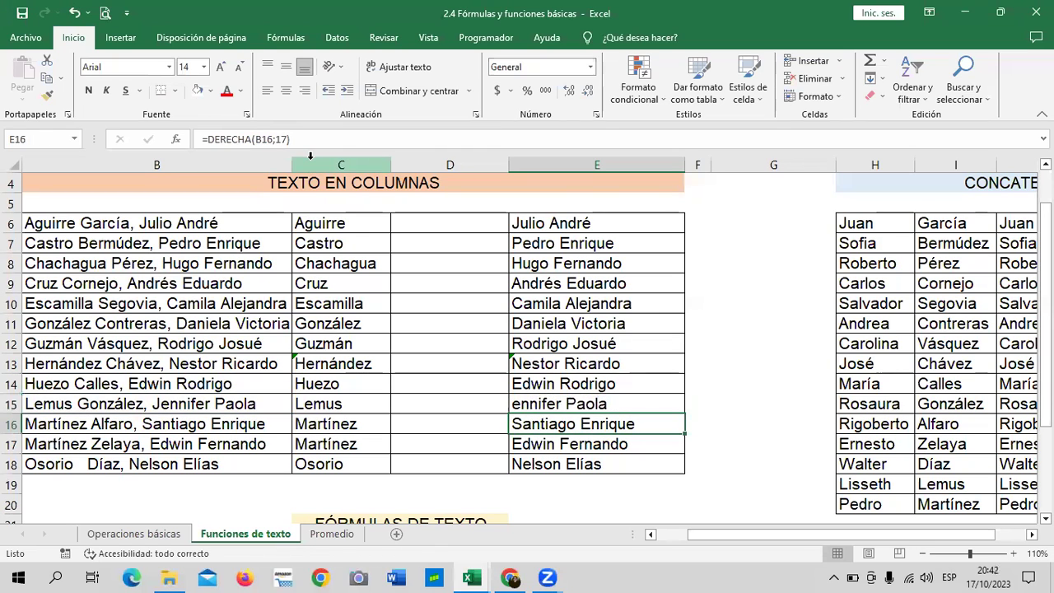
pyautogui.click(563, 405)
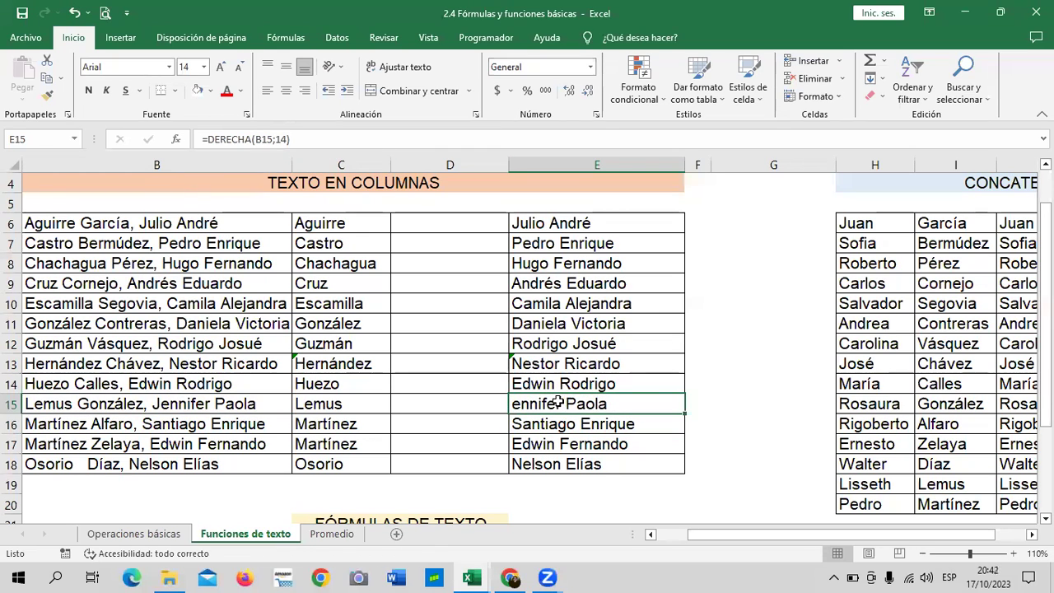
pyautogui.click(286, 140)
pyautogui.press('BackSpace')
pyautogui.write('4')
pyautogui.press('BackSpace')
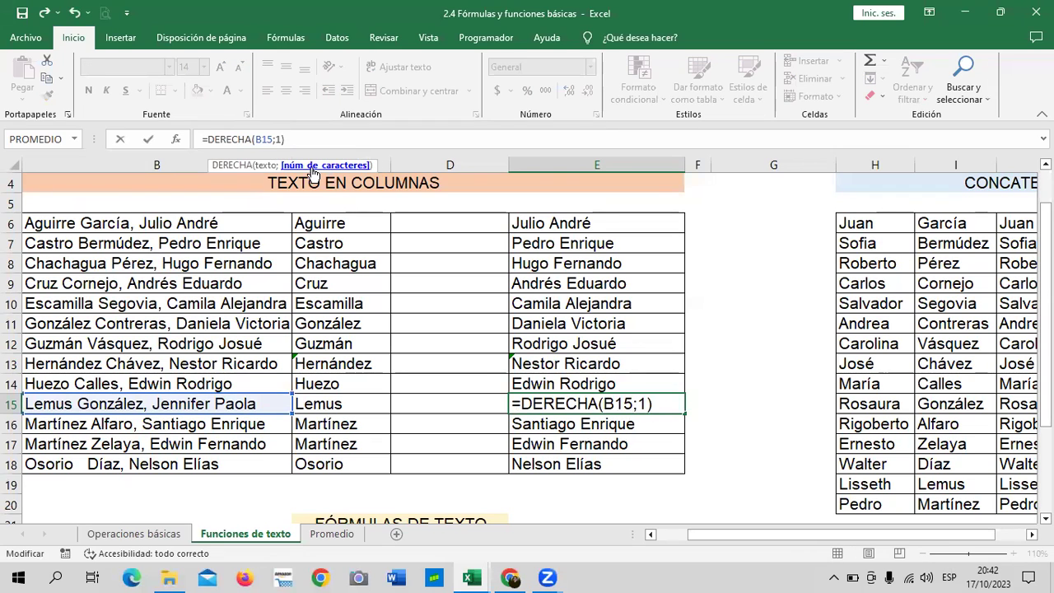
pyautogui.write('7')
pyautogui.press('Return')
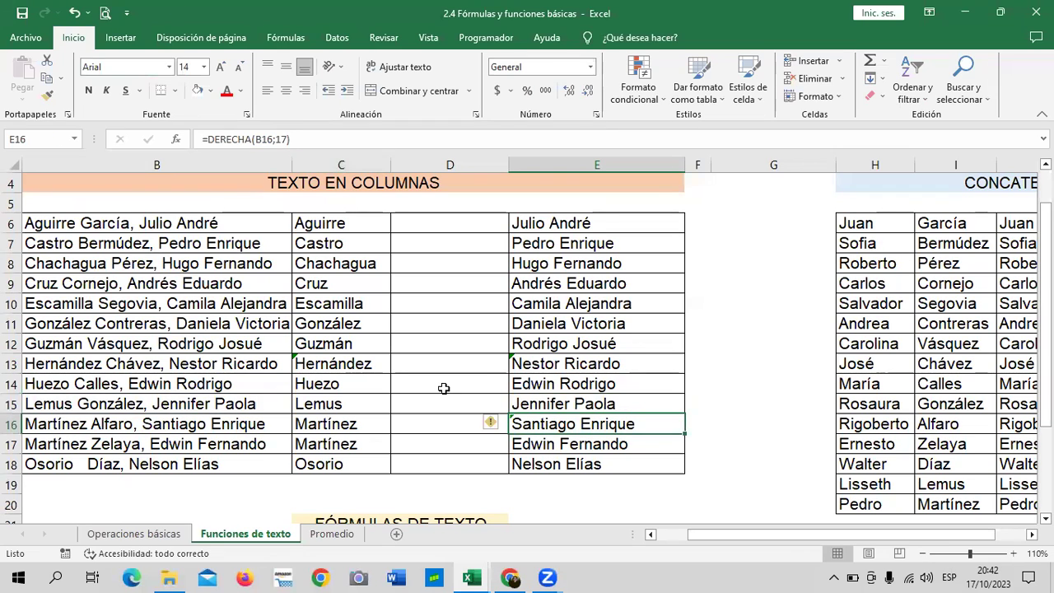
# - Choose Omitir error for the inconsistent-formula flags on E16, E13 and C13
pyautogui.click(497, 425)
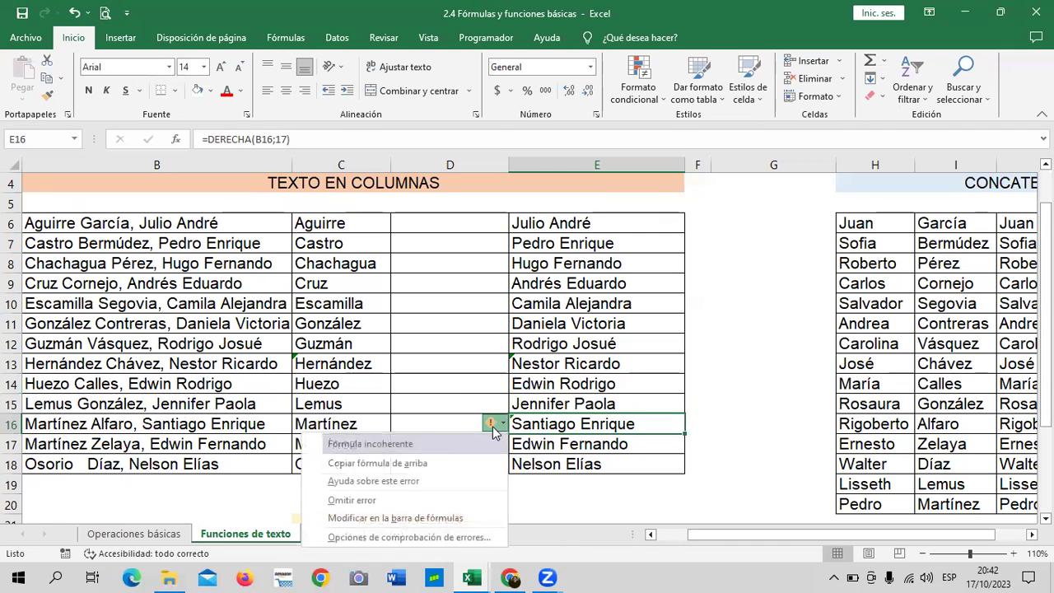
pyautogui.click(358, 500)
pyautogui.click(572, 361)
pyautogui.click(494, 364)
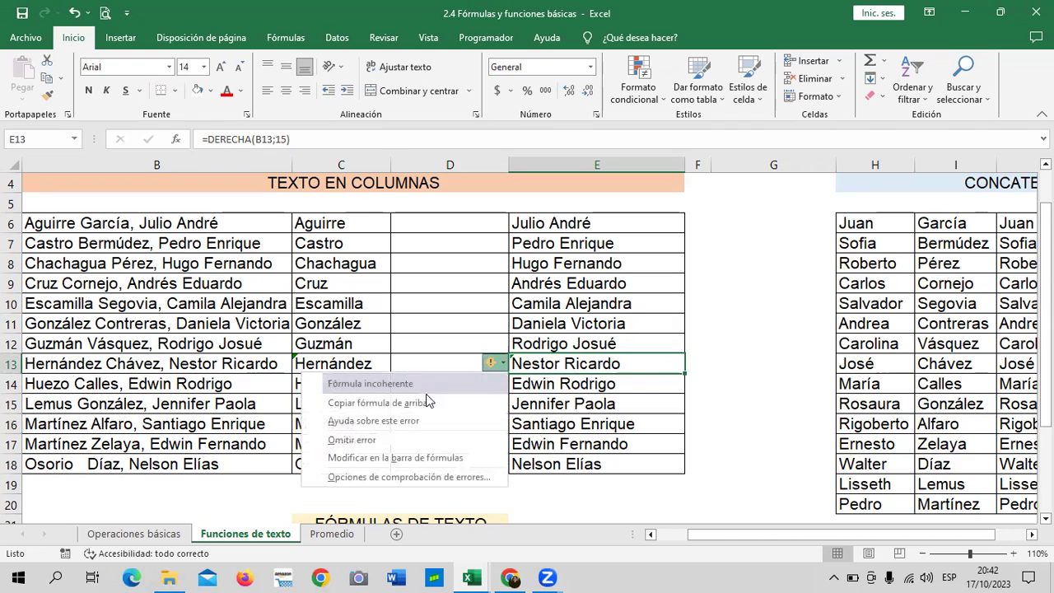
pyautogui.click(425, 437)
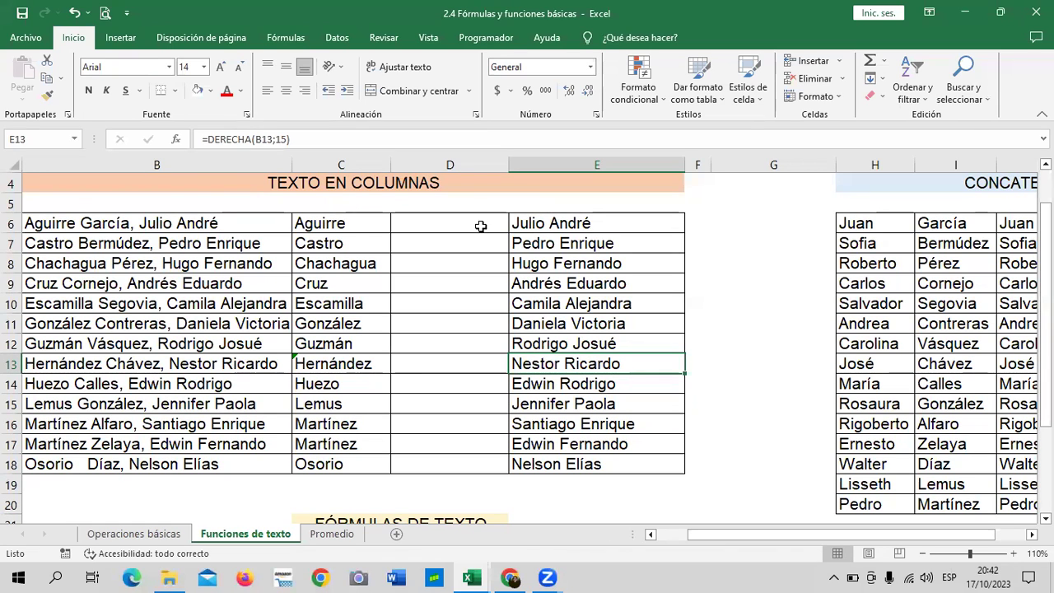
pyautogui.click(365, 370)
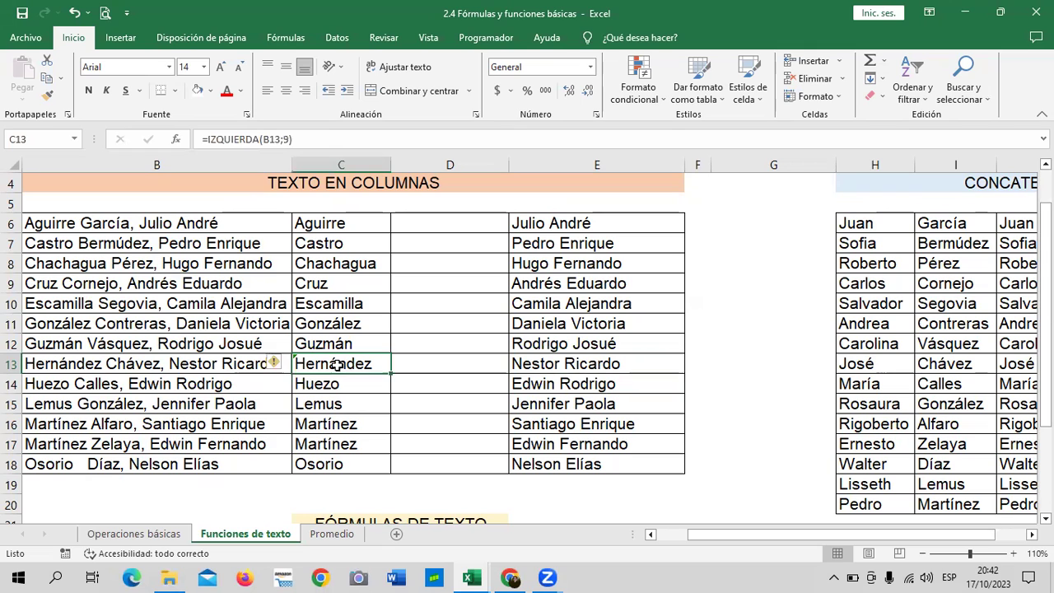
pyautogui.click(278, 369)
pyautogui.click(224, 436)
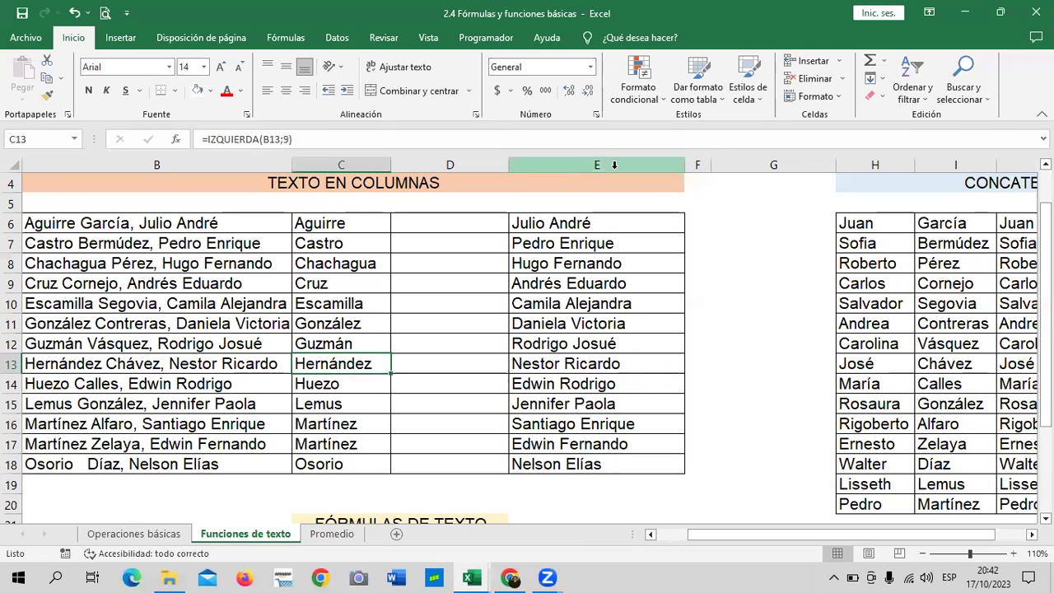
pyautogui.click(471, 220)
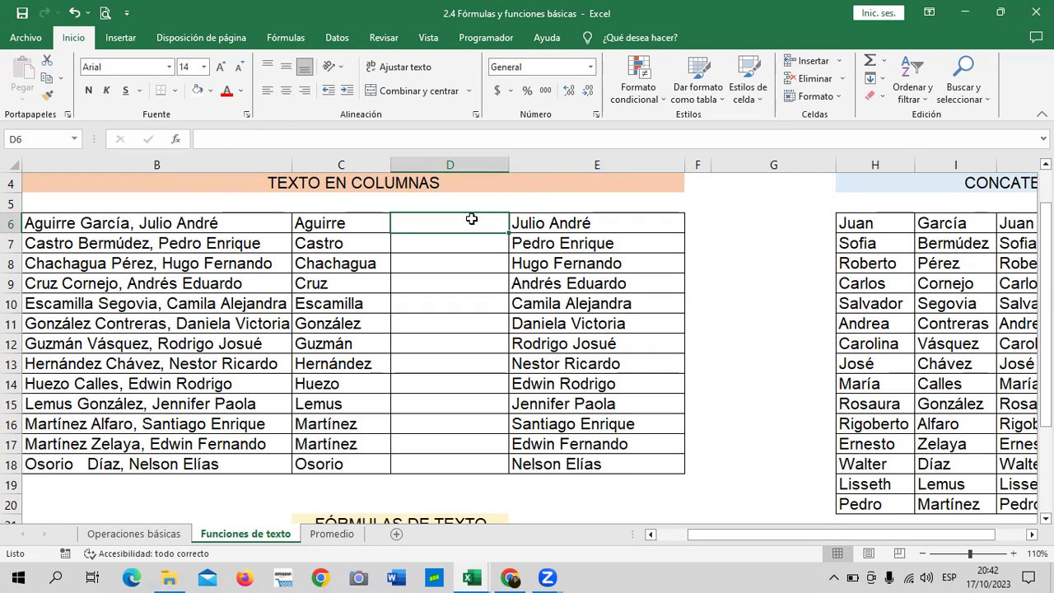
# - Enter =EXTRAE(B6;7;6) in D6 and compare it with the IZQUIERDA formula in C6
pyautogui.write('=EX')
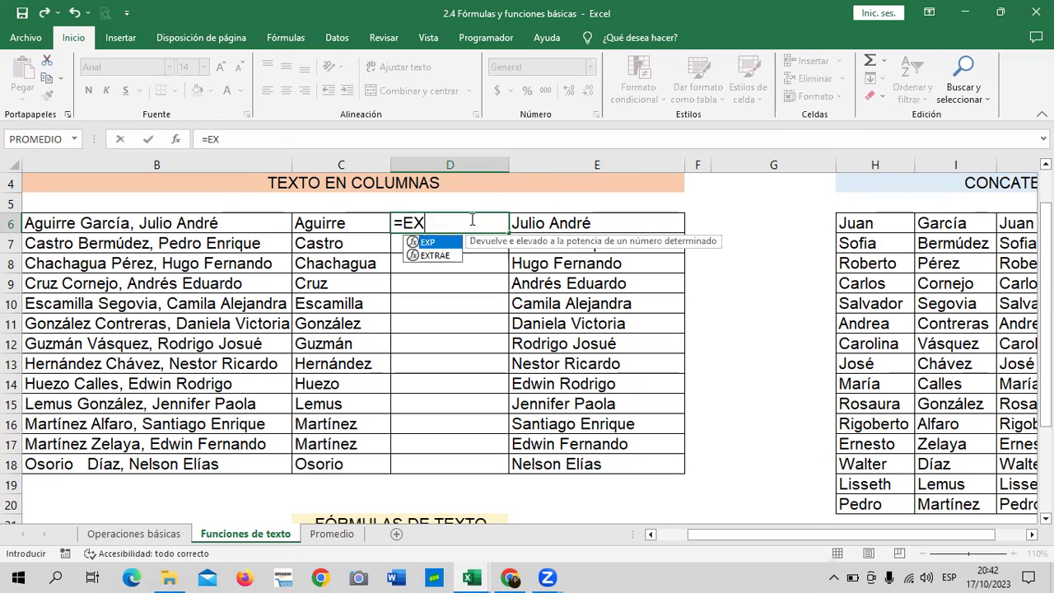
pyautogui.write('TRAE')
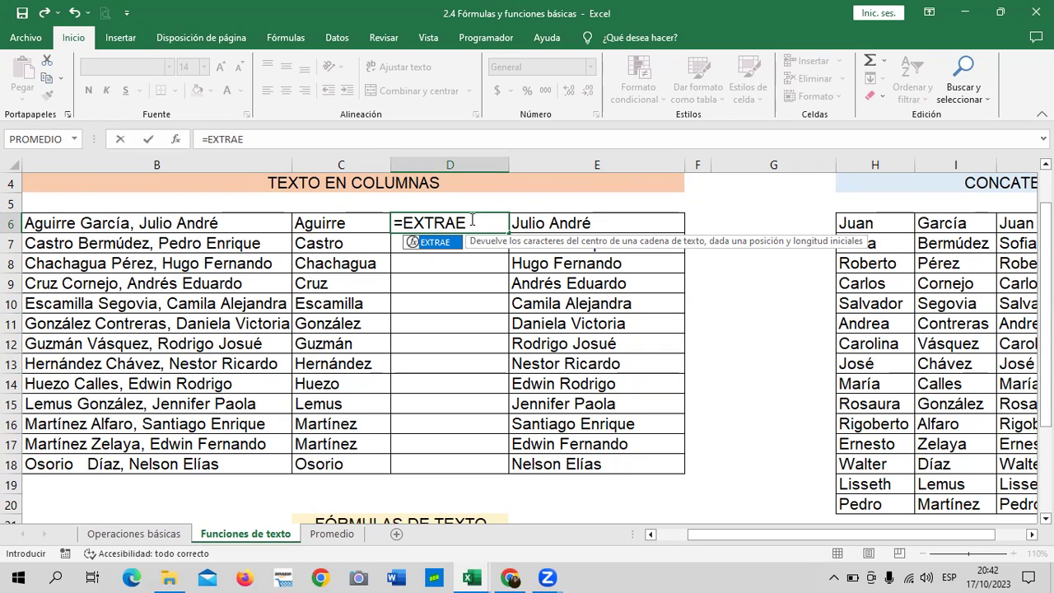
pyautogui.doubleClick(448, 244)
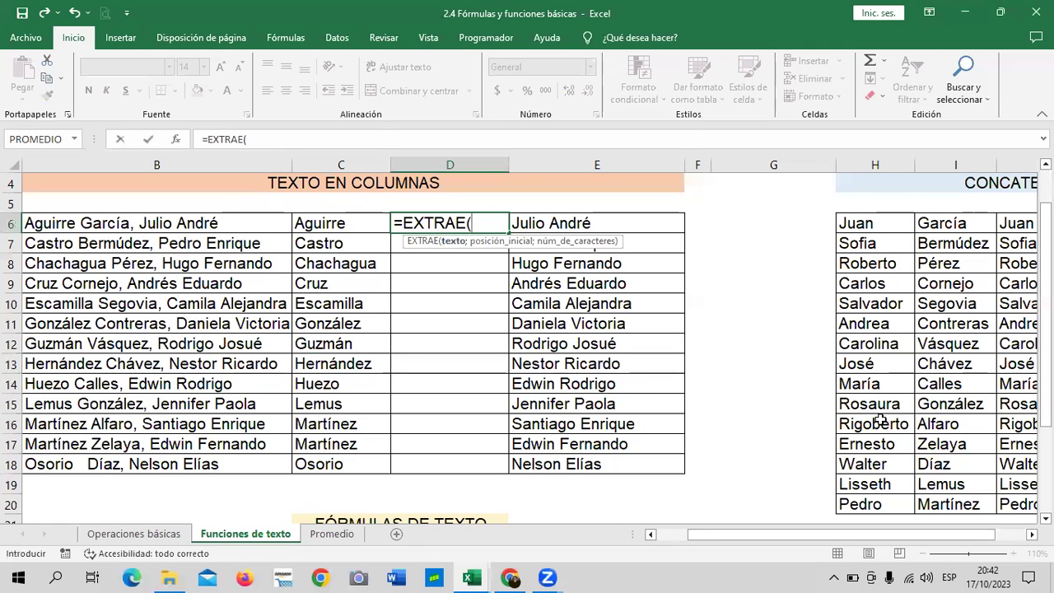
pyautogui.click(266, 223)
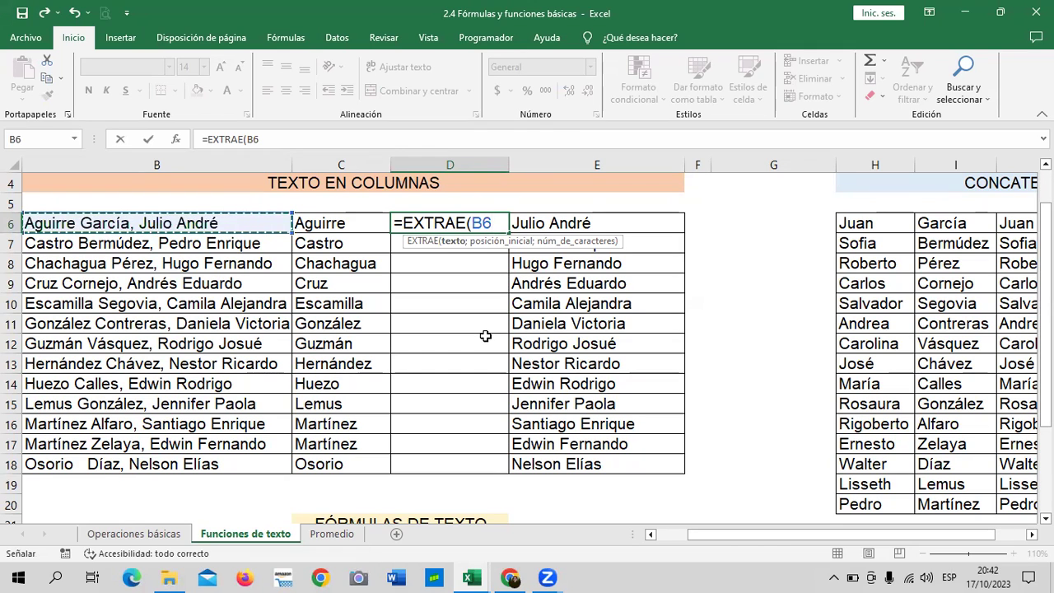
pyautogui.write(';')
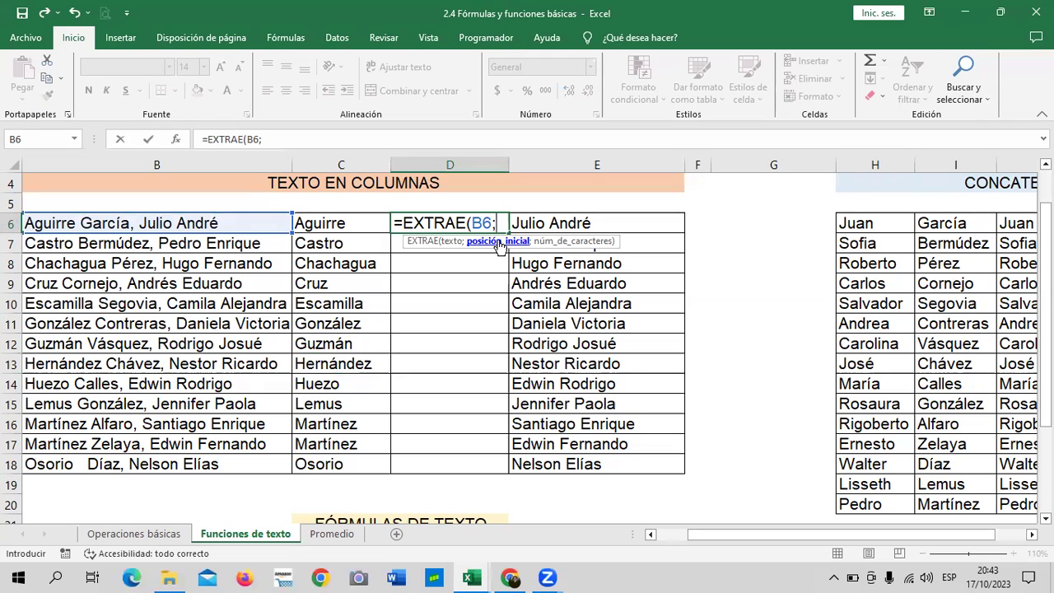
pyautogui.write('7;')
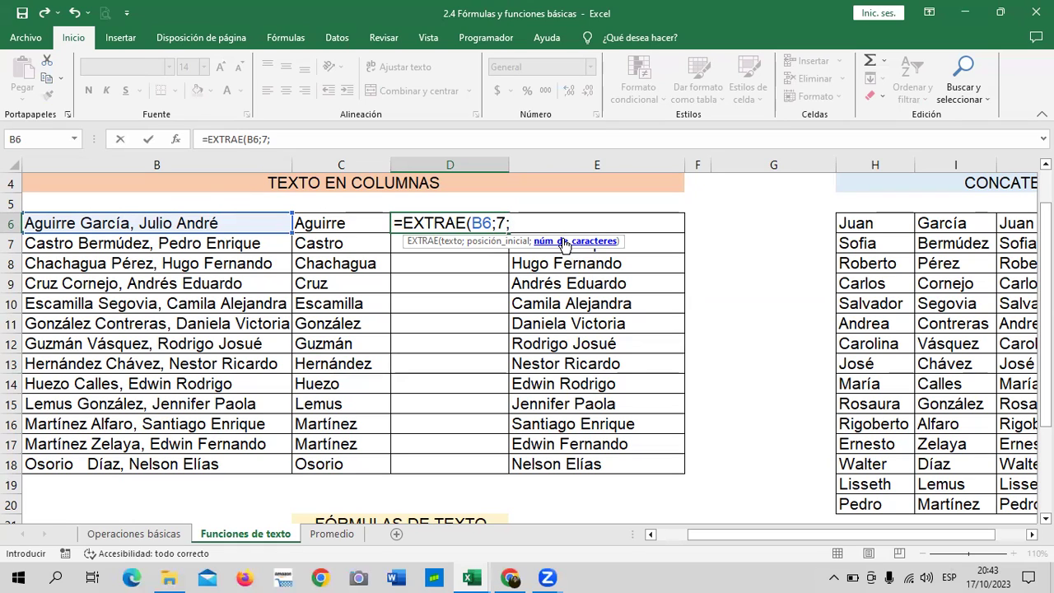
pyautogui.write('6')
pyautogui.write(')')
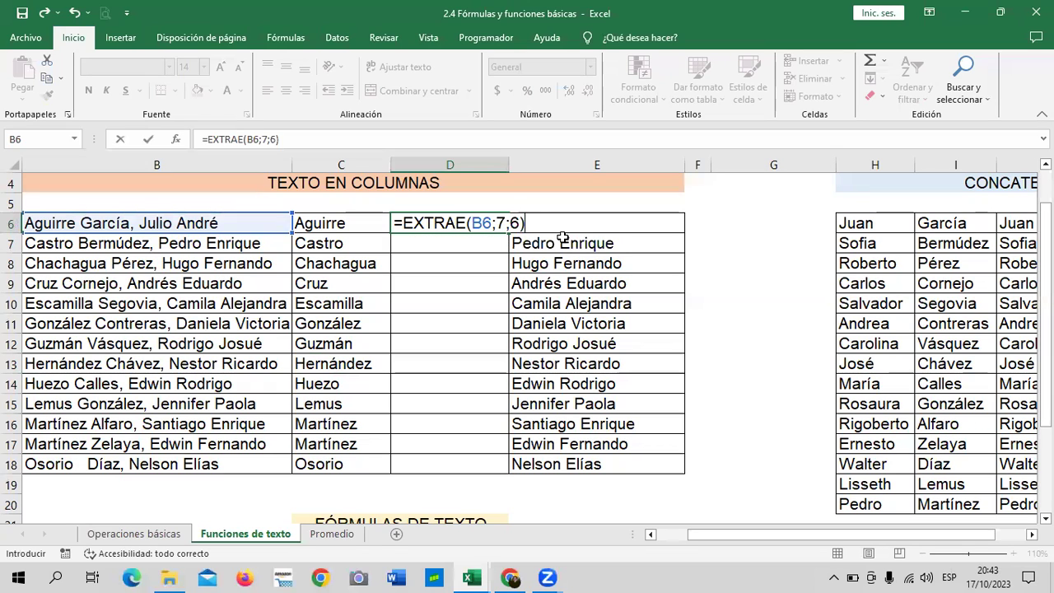
pyautogui.press('Return')
pyautogui.click(468, 221)
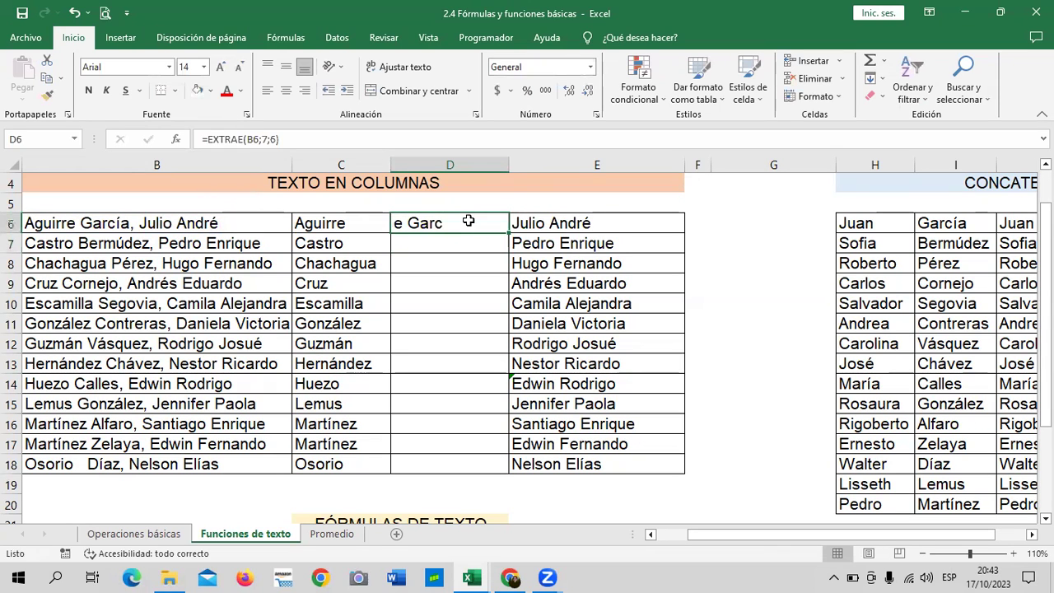
pyautogui.click(338, 223)
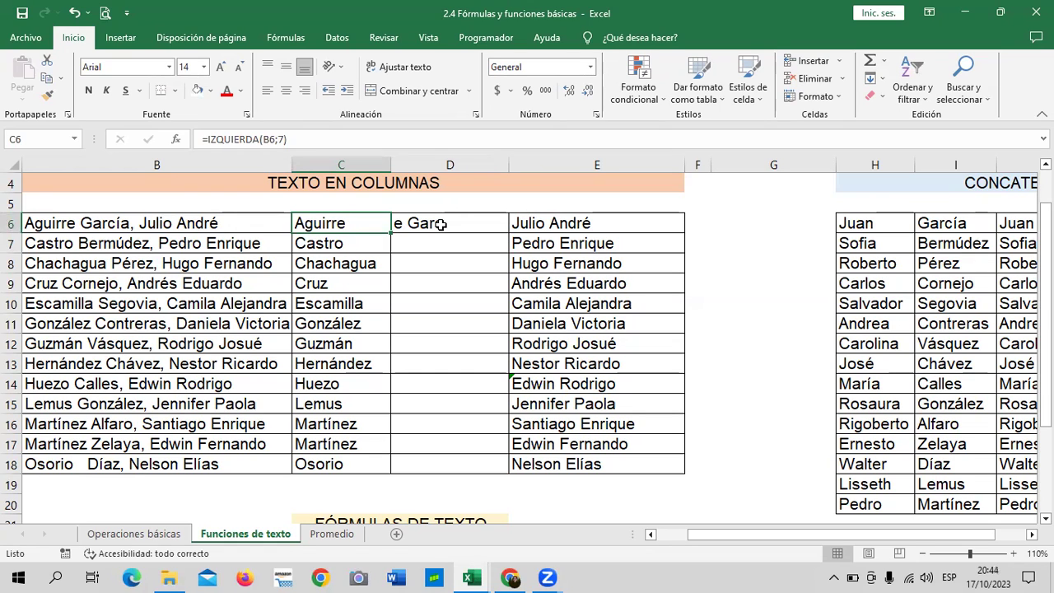
# - Change D6's start position to 9 so =EXTRAE(B6;9;6) returns García
pyautogui.click(442, 224)
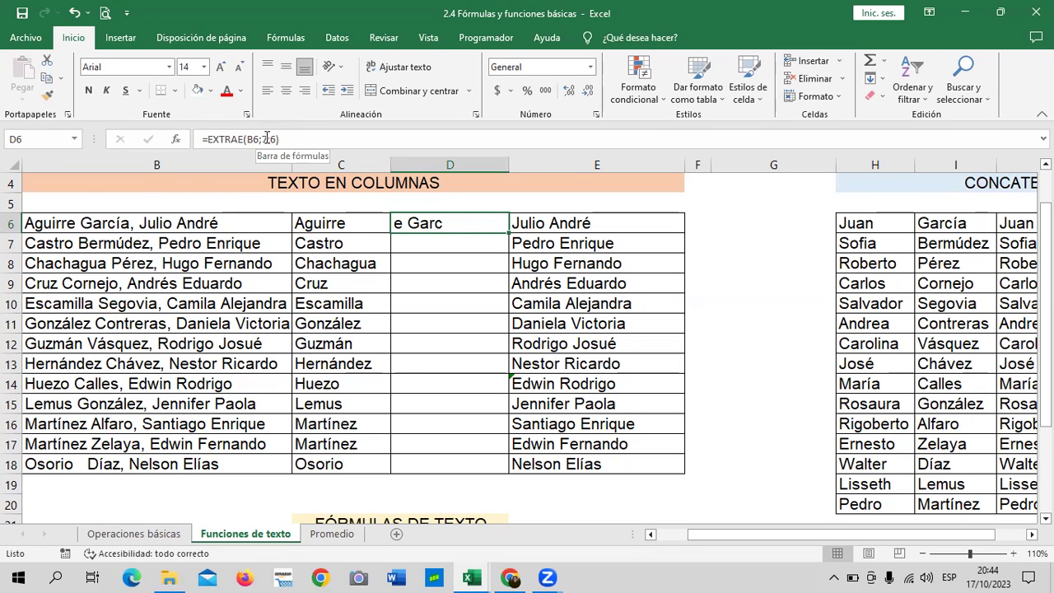
pyautogui.click(276, 139)
pyautogui.press('BackSpace')
pyautogui.write('9')
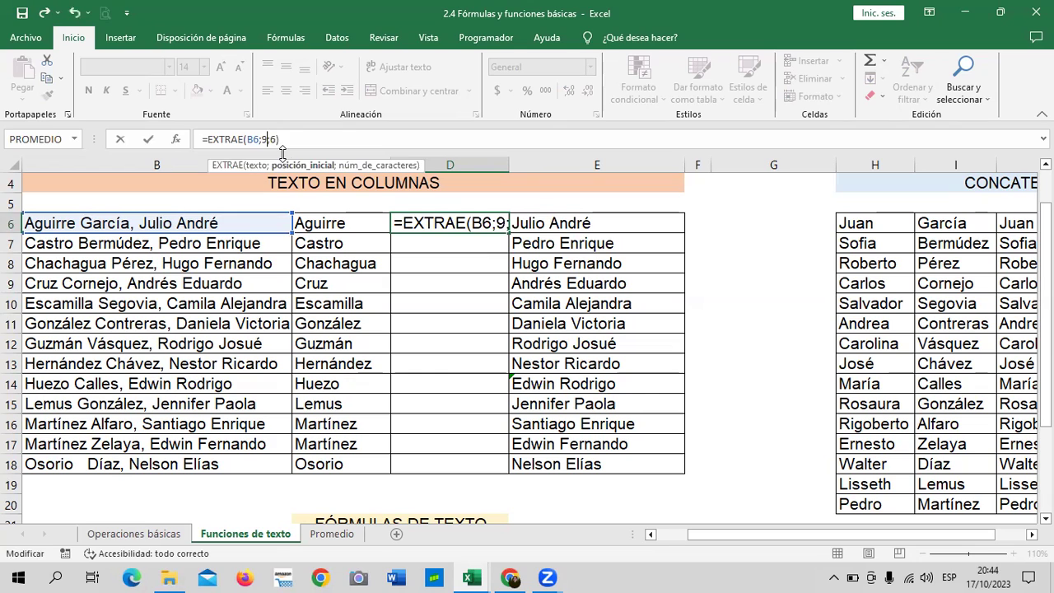
pyautogui.press('Return')
pyautogui.click(451, 221)
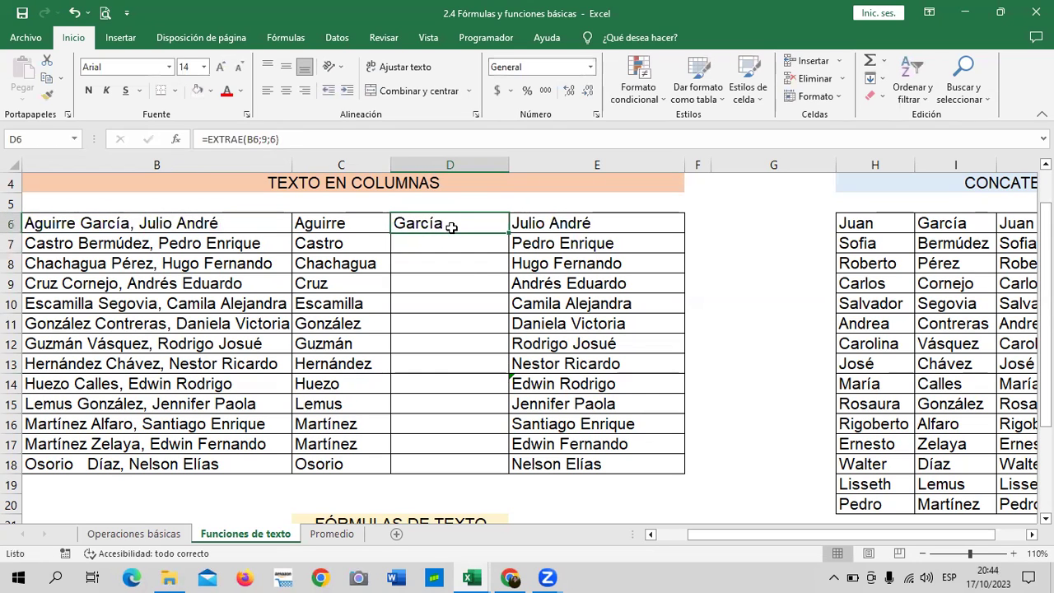
pyautogui.click(440, 244)
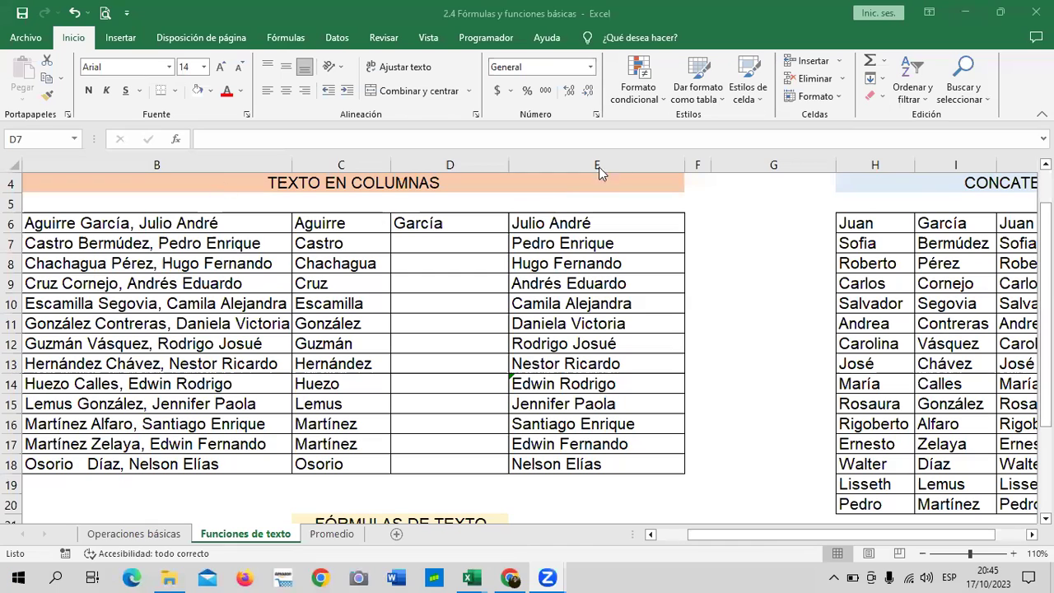
# - Review the E6, E14 and D6 formulas and ignore the error flagged on E14
pyautogui.click(553, 226)
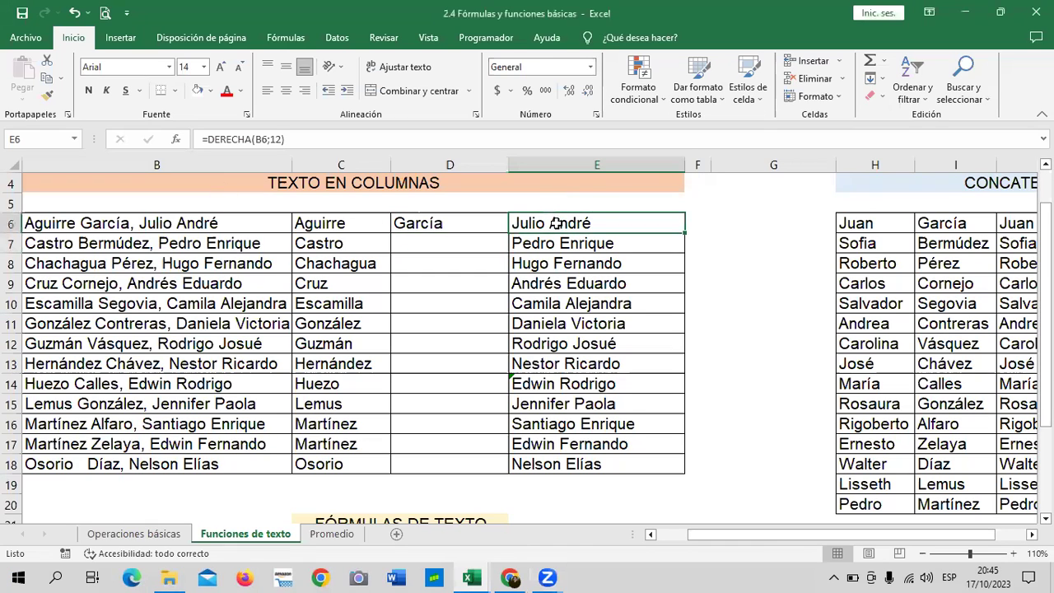
pyautogui.click(546, 387)
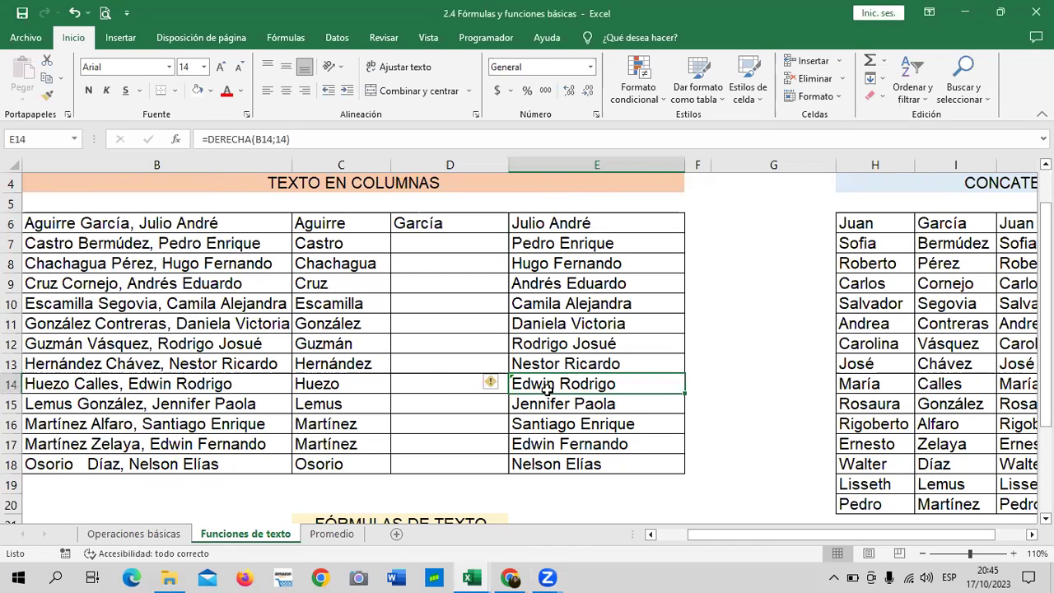
pyautogui.click(320, 378)
pyautogui.click(549, 384)
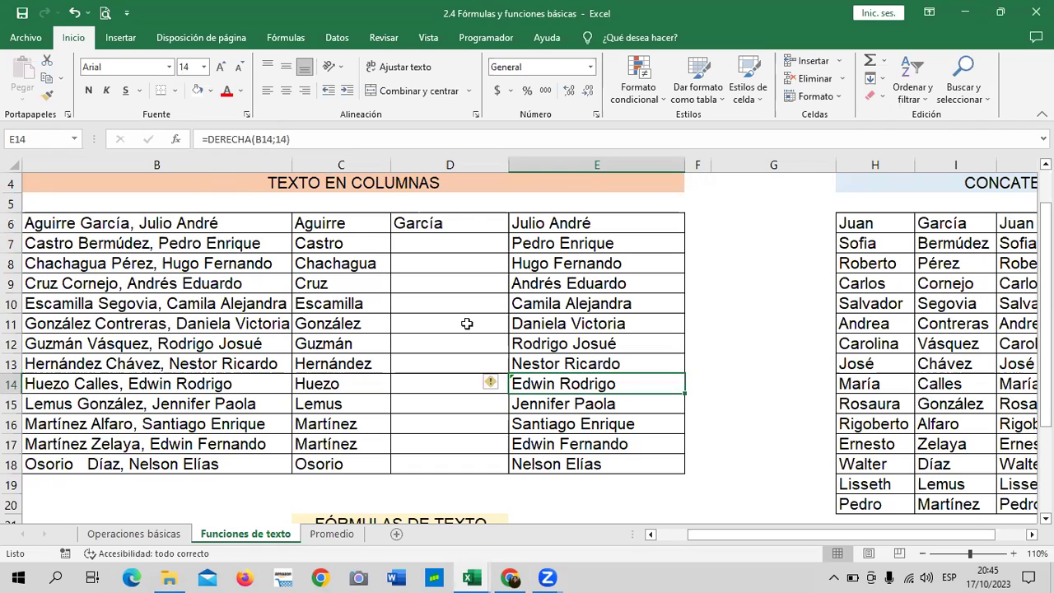
pyautogui.click(462, 223)
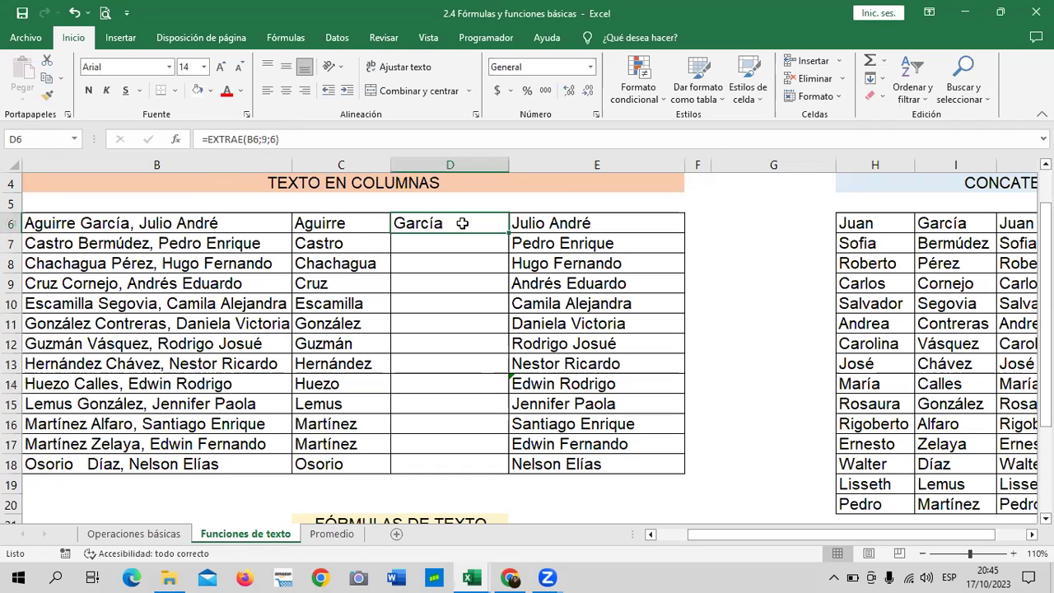
pyautogui.click(548, 384)
pyautogui.click(491, 384)
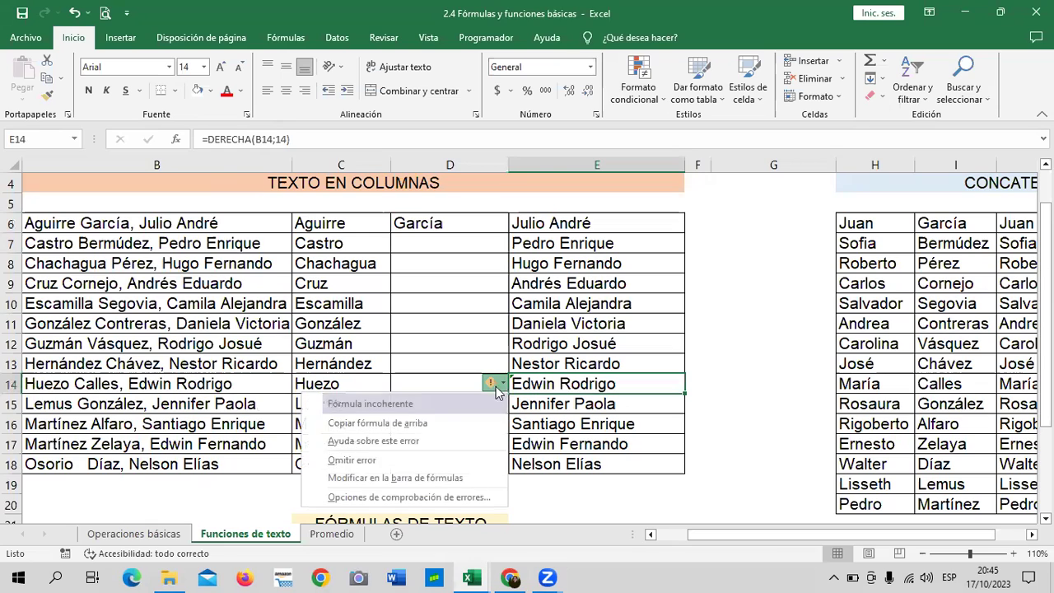
pyautogui.click(420, 455)
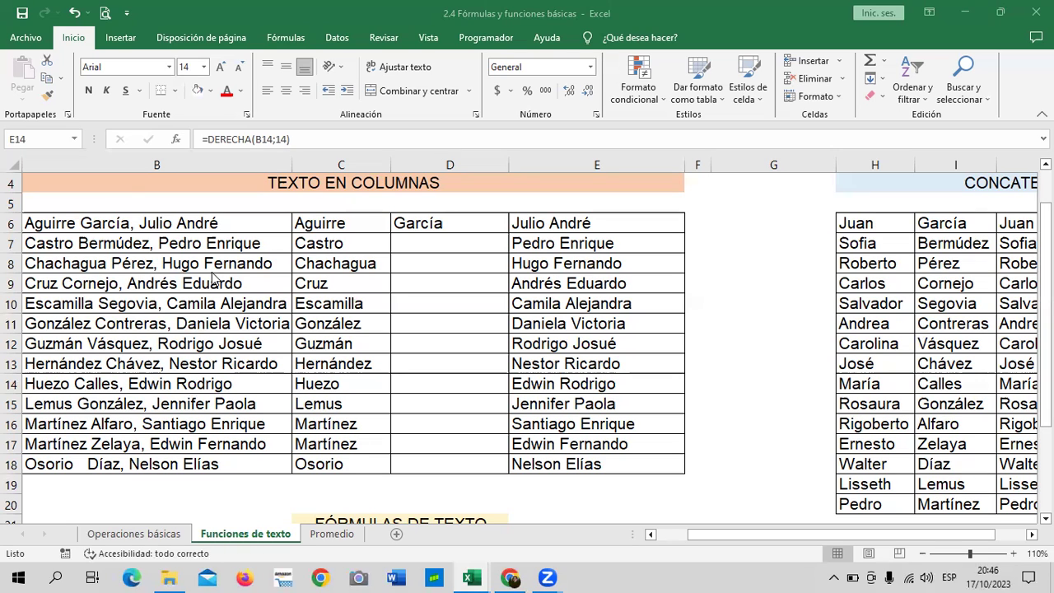
# - Compare the C6, E6 and D6 formulas, then start =EXTRAE in D7
pyautogui.click(342, 223)
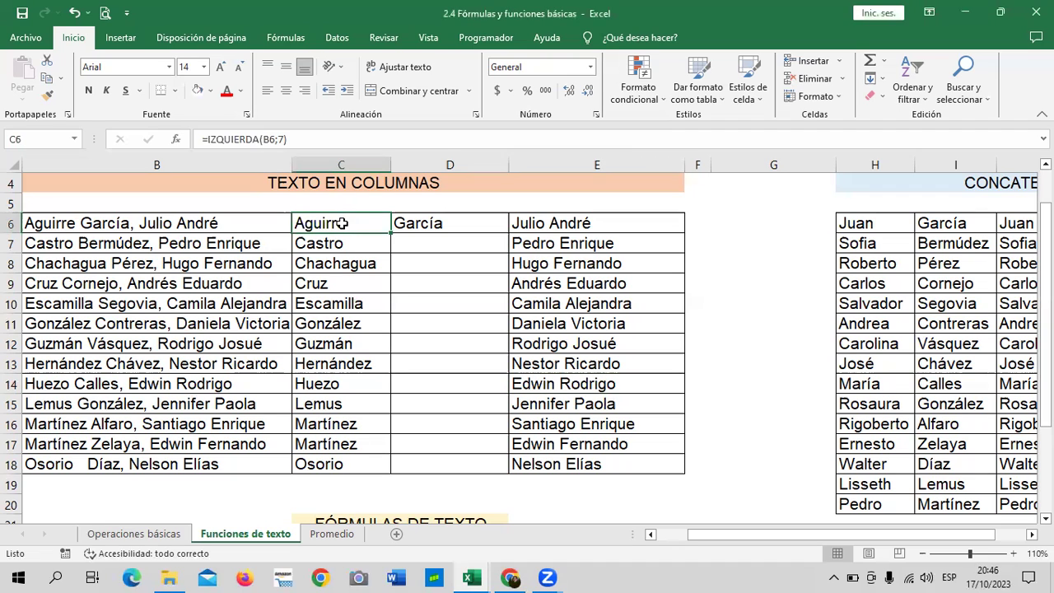
pyautogui.click(567, 223)
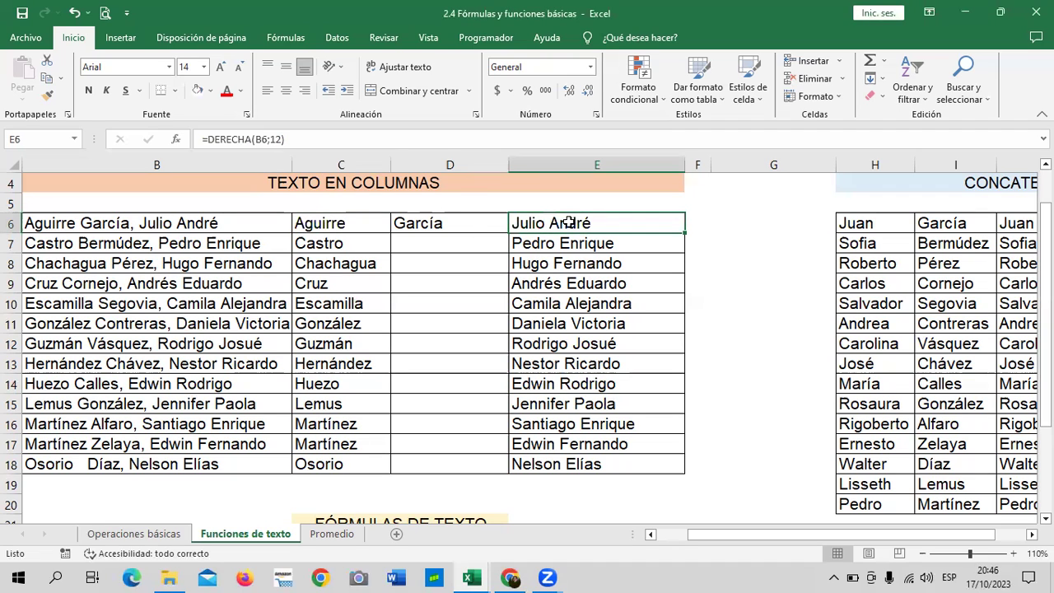
pyautogui.click(455, 221)
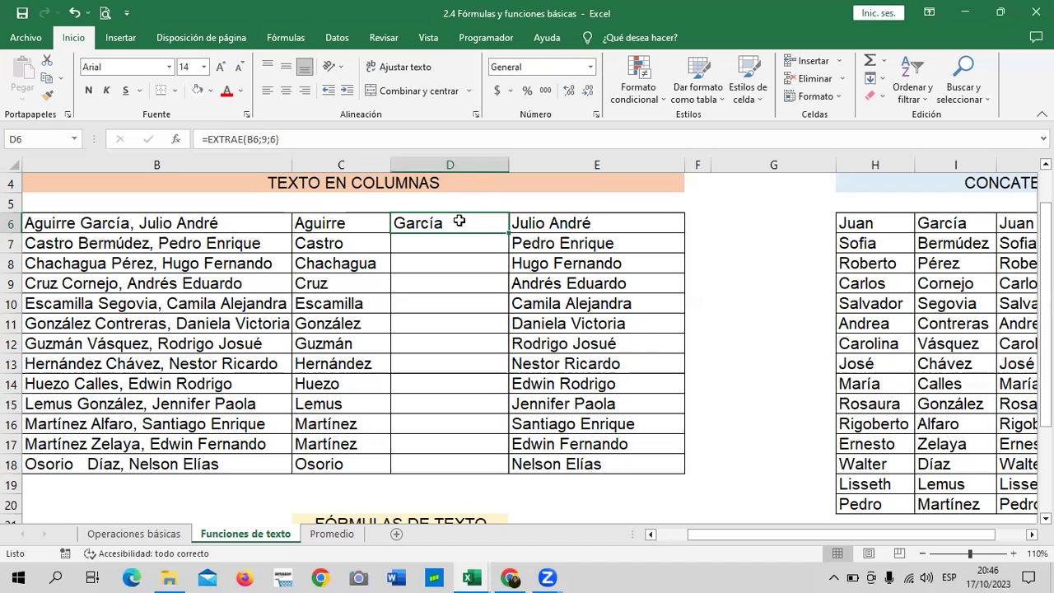
pyautogui.click(452, 244)
pyautogui.write('=EXTRAE')
# - Complete D7 as =EXTRAE(B7;7;8), which returns Bermúde
pyautogui.doubleClick(438, 261)
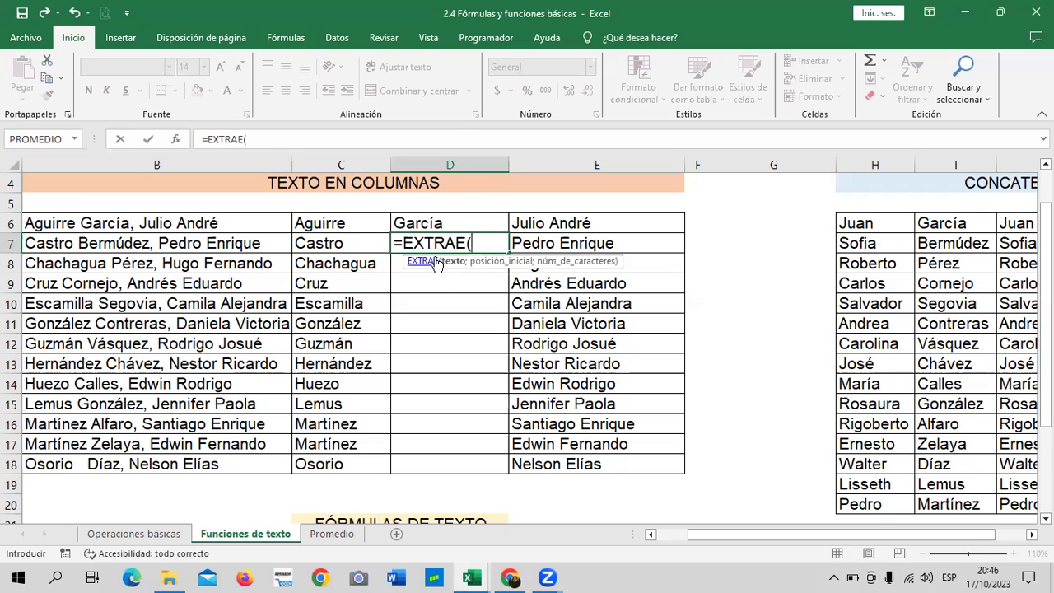
pyautogui.click(277, 247)
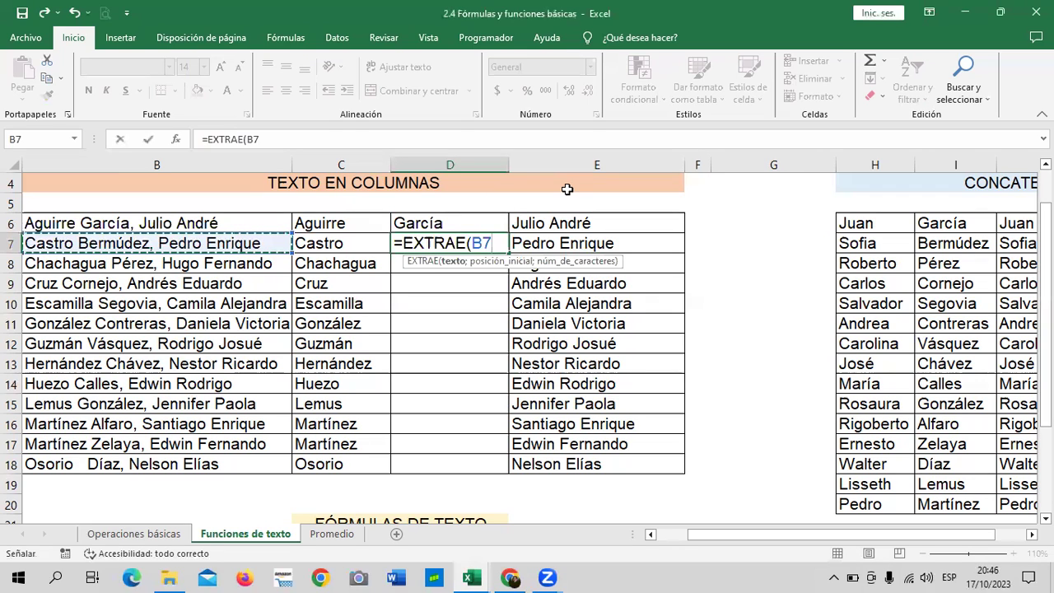
pyautogui.write(';')
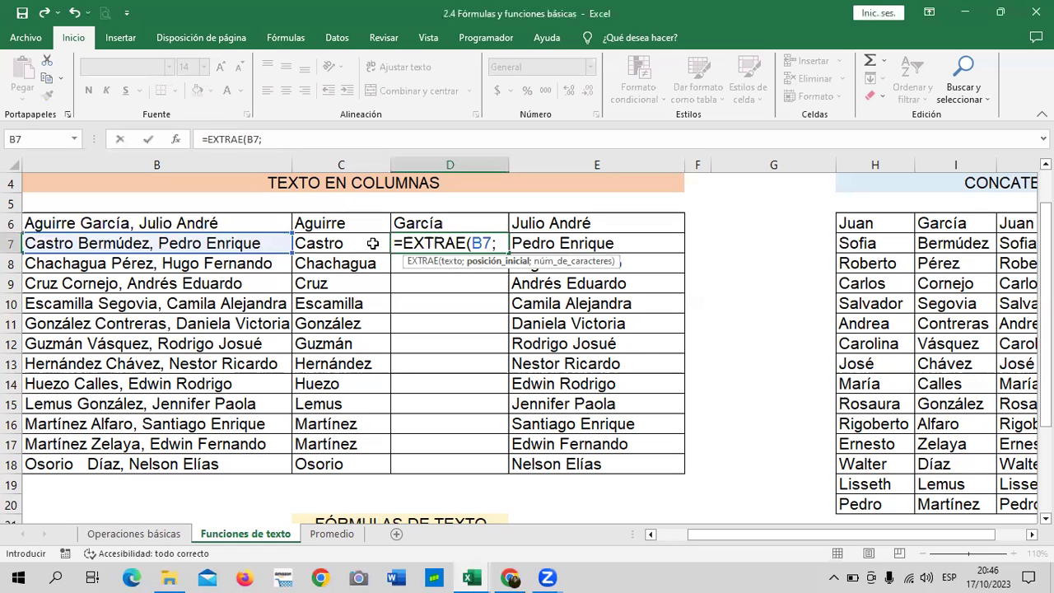
pyautogui.write('7')
pyautogui.write(';')
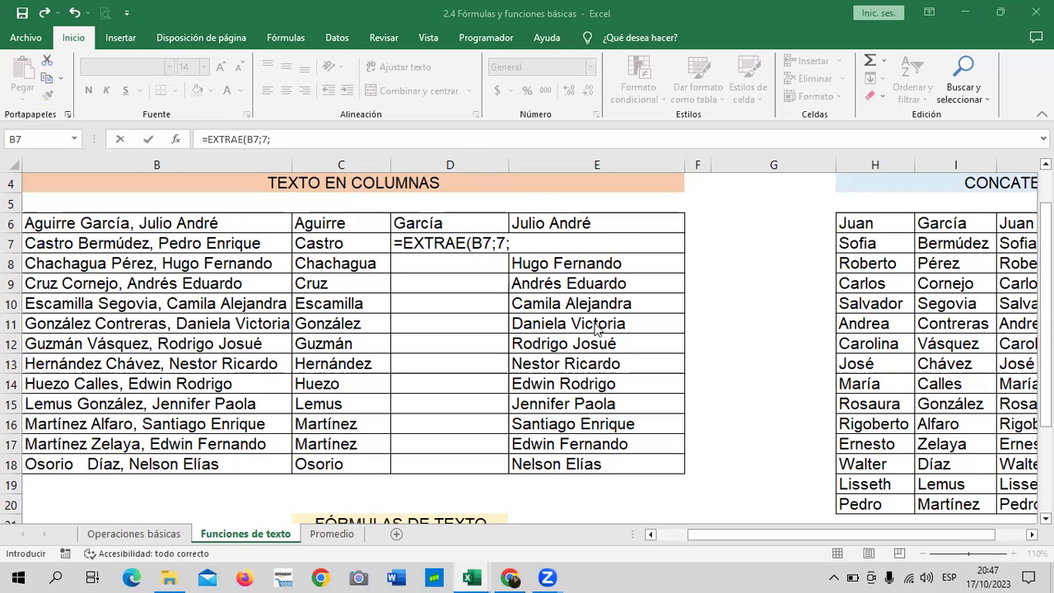
pyautogui.click(528, 240)
pyautogui.write('8')
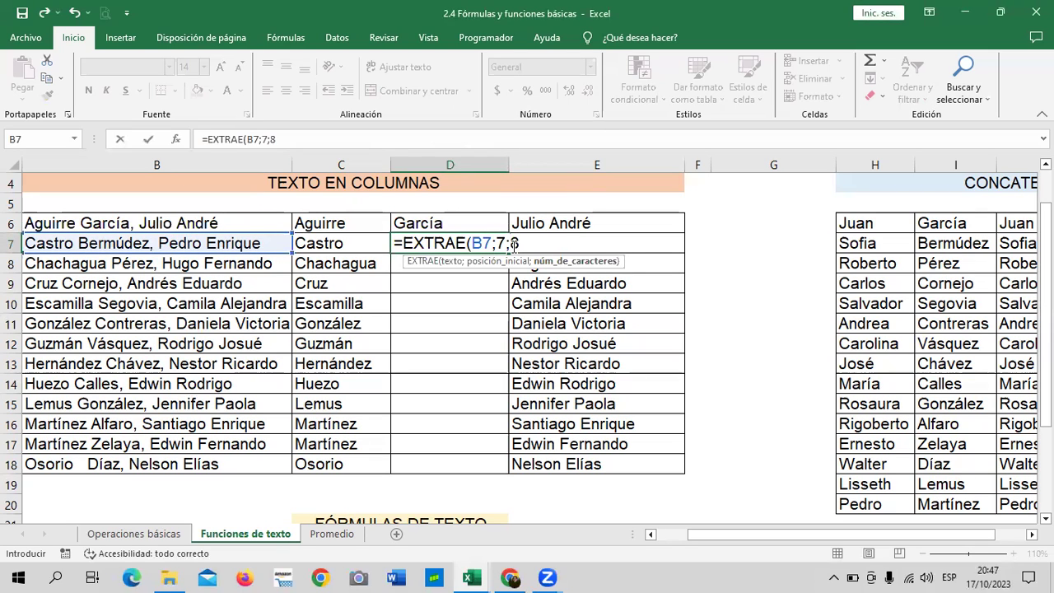
pyautogui.click(506, 244)
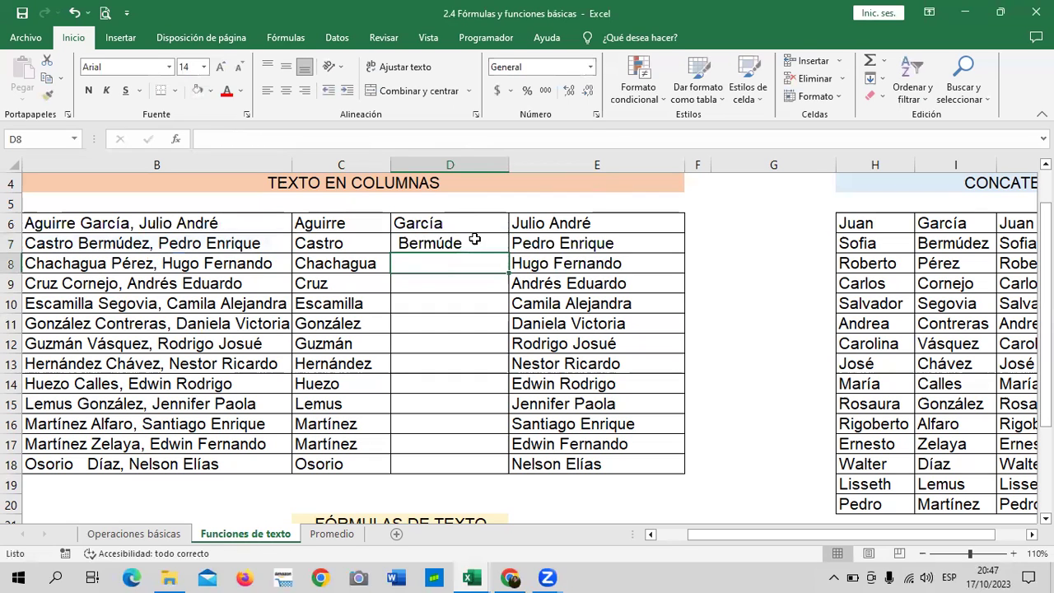
# - Try start positions 6 and then 9 in D7's EXTRAE formula
pyautogui.click(277, 140)
pyautogui.press('Left')
pyautogui.press('Left')
pyautogui.press('BackSpace')
pyautogui.write('6')
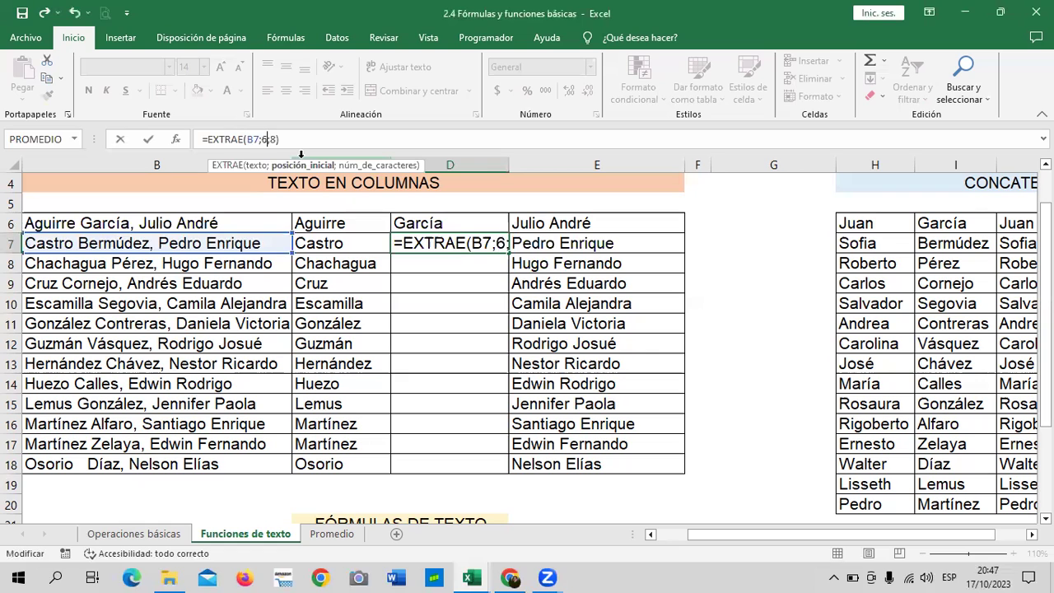
pyautogui.press('Return')
pyautogui.click(443, 241)
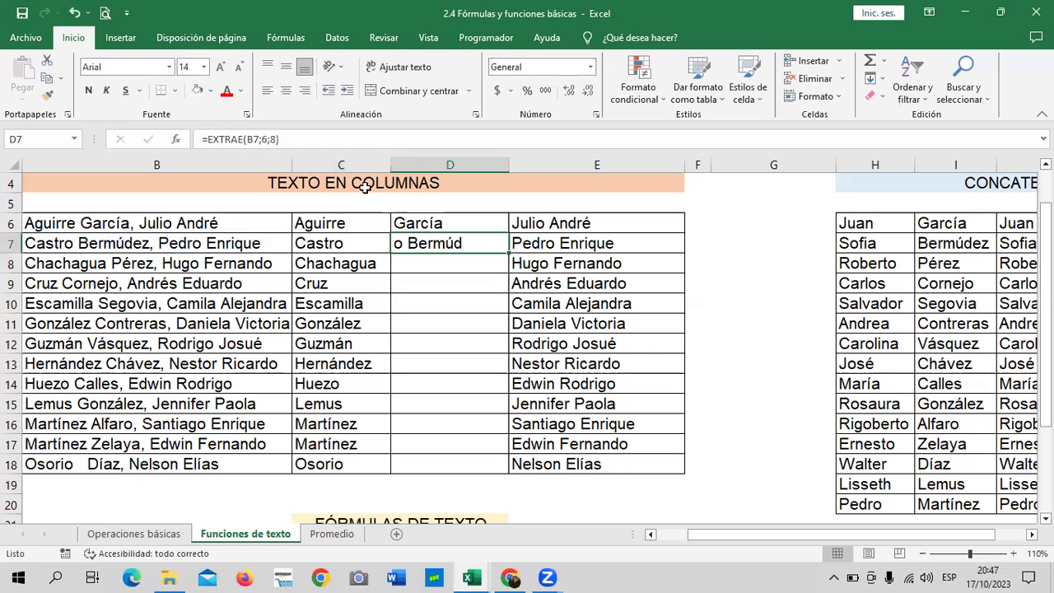
pyautogui.click(265, 142)
pyautogui.press('BackSpace')
pyautogui.write('9')
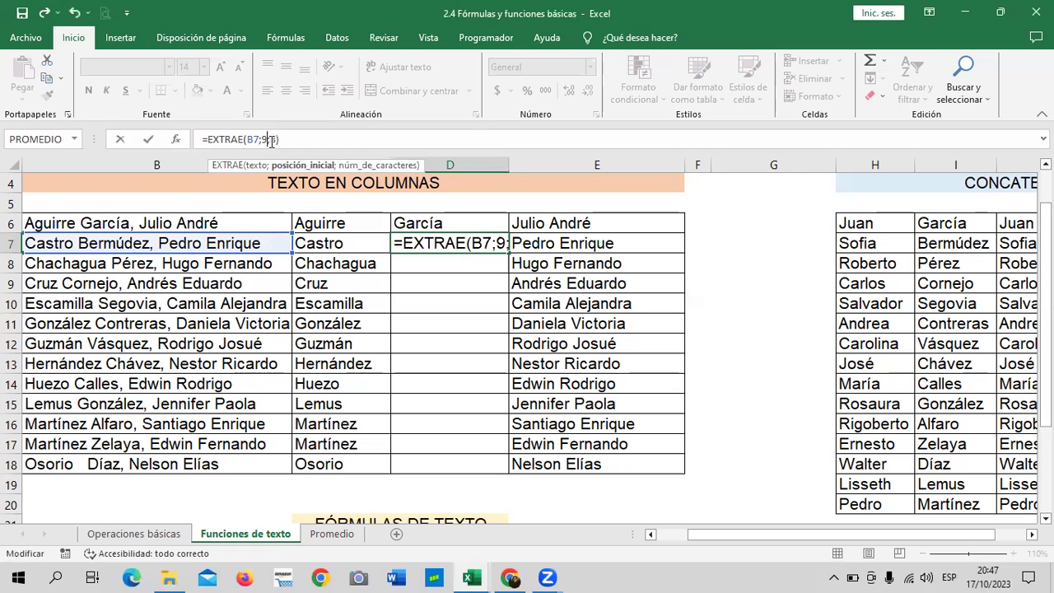
pyautogui.press('Return')
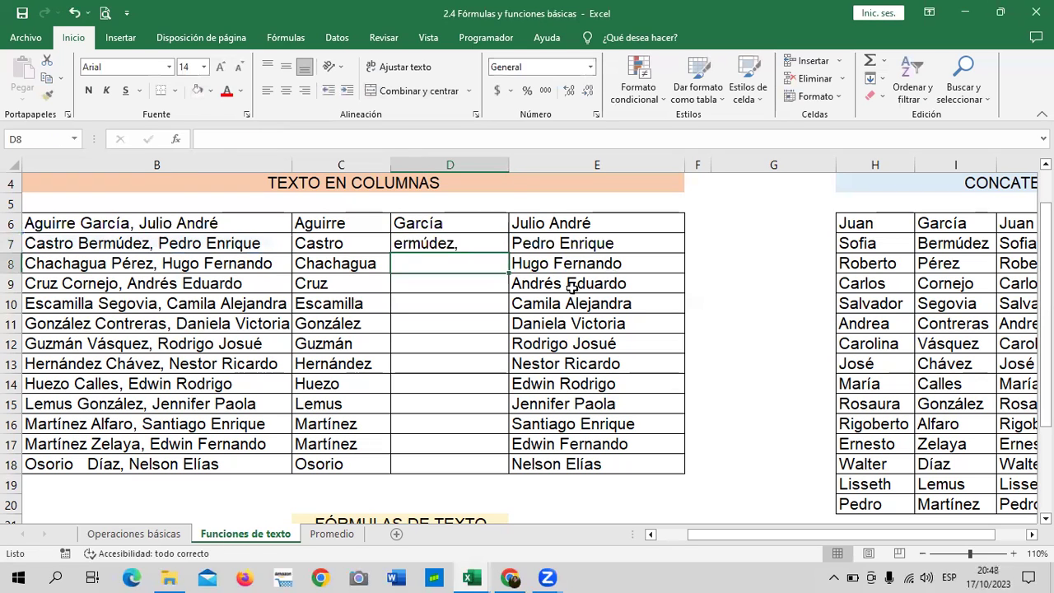
pyautogui.click(451, 243)
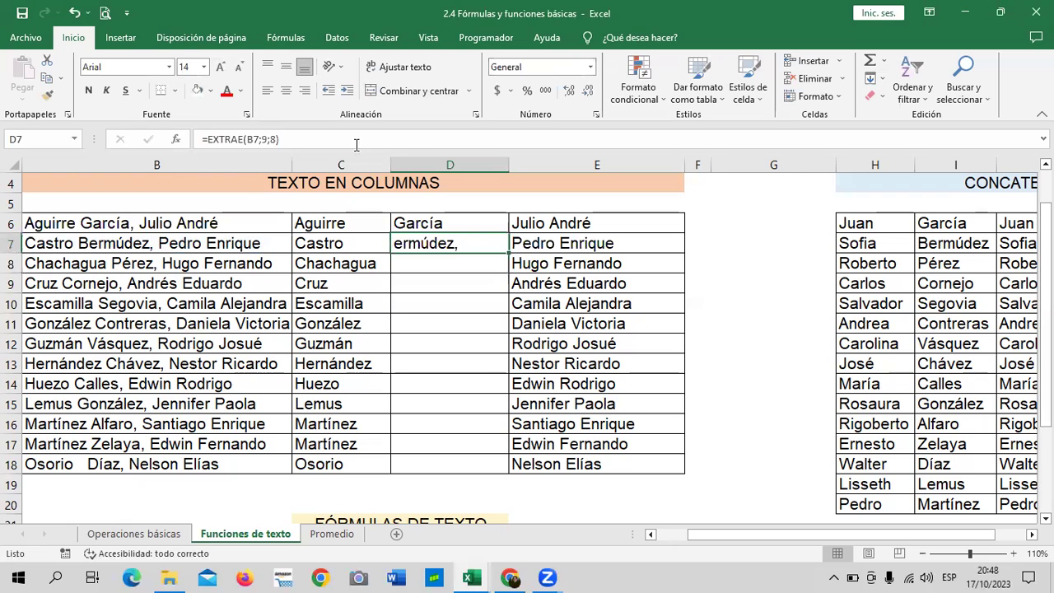
# - Try character counts 9 and then 8 in D7's EXTRAE formula
pyautogui.click(288, 148)
pyautogui.press('BackSpace')
pyautogui.write('9')
pyautogui.press('Return')
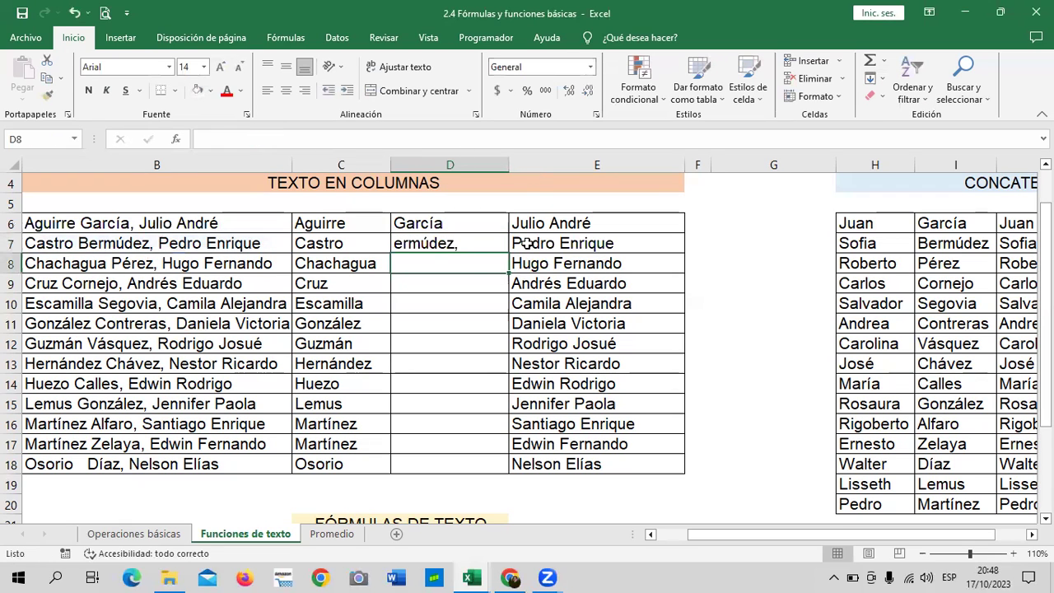
pyautogui.click(458, 244)
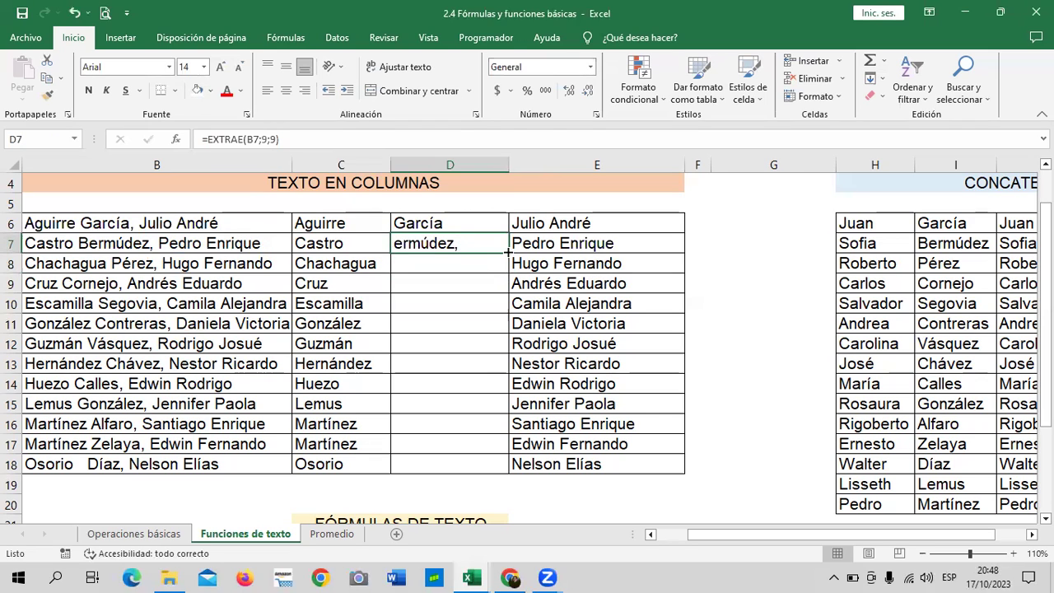
pyautogui.click(275, 140)
pyautogui.press('BackSpace')
pyautogui.write('8')
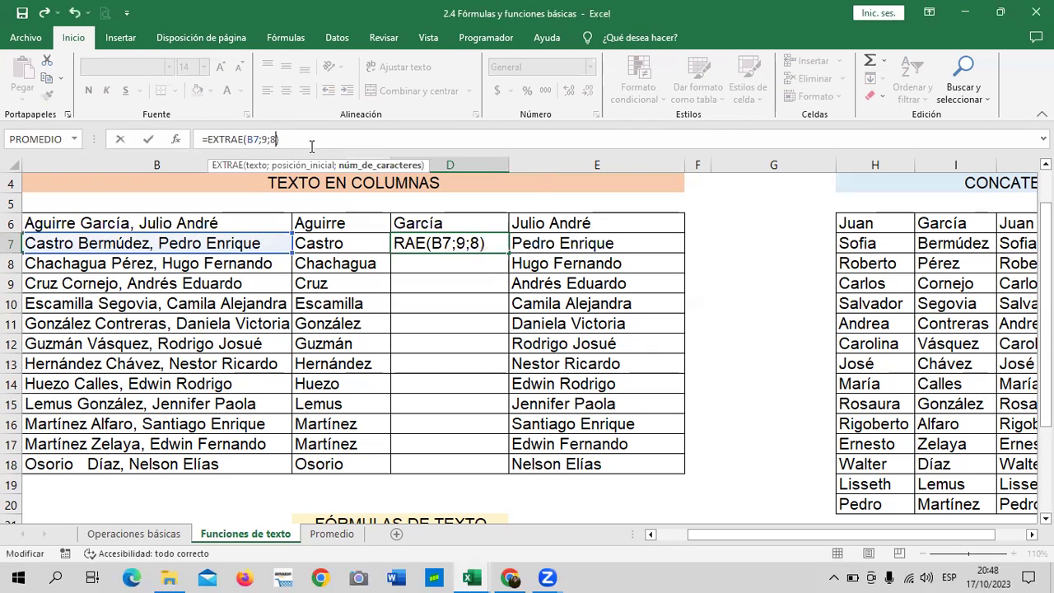
pyautogui.press('Return')
pyautogui.click(458, 242)
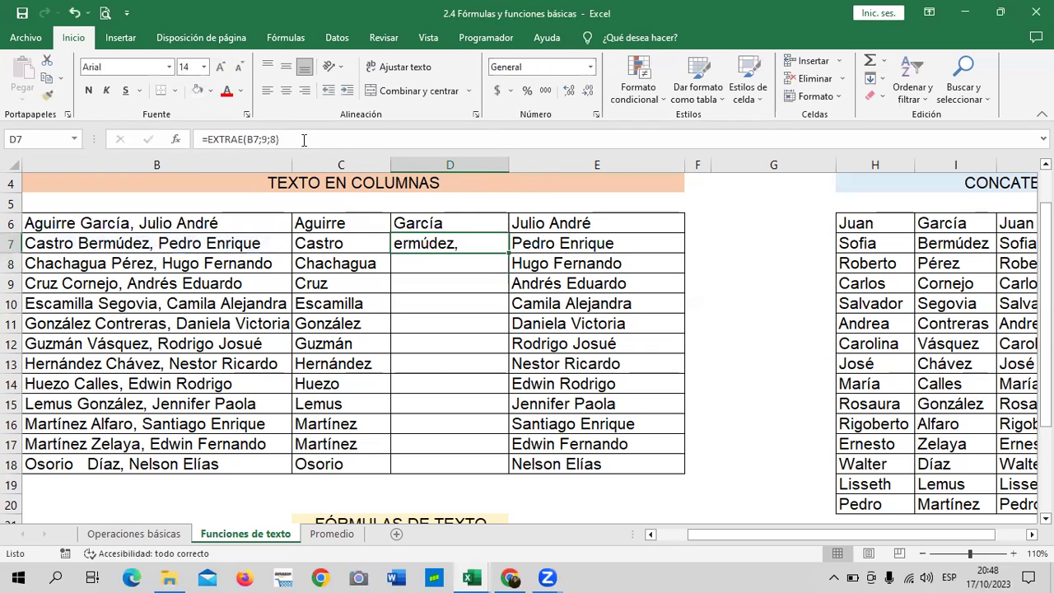
# - Try character counts 10 and then 7 in D7's EXTRAE formula
pyautogui.click(275, 140)
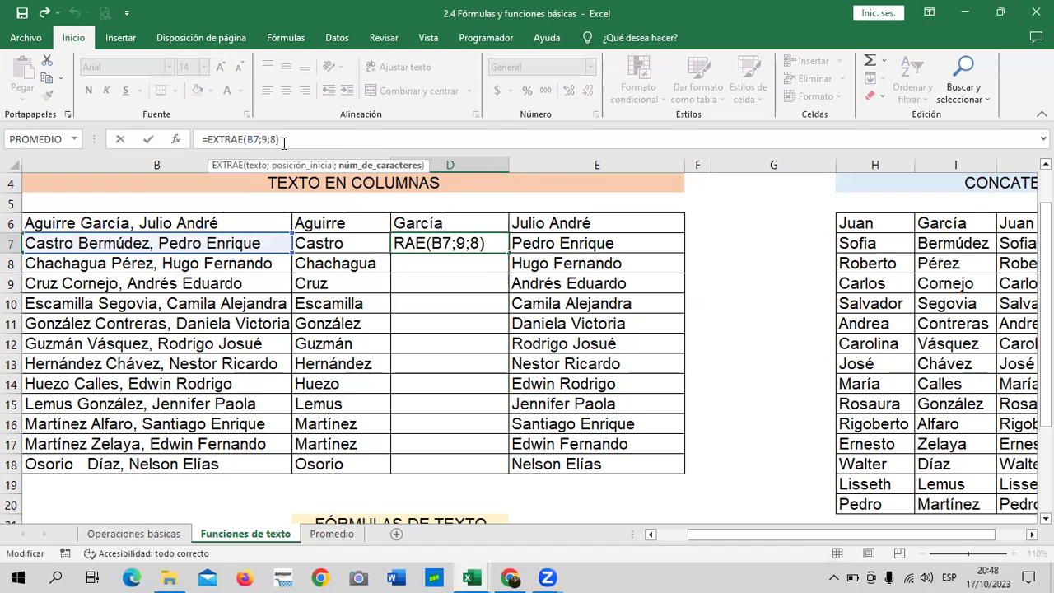
pyautogui.press('BackSpace')
pyautogui.write('10')
pyautogui.hotkey('ctrl', 'Return')
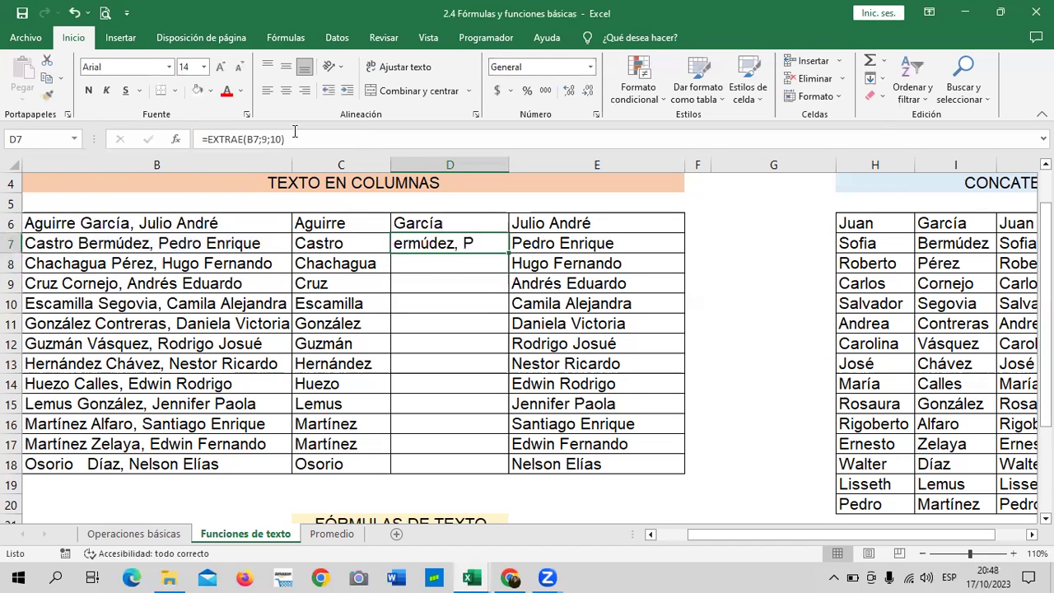
pyautogui.click(295, 140)
pyautogui.press('BackSpace')
pyautogui.press('BackSpace')
pyautogui.write('7')
pyautogui.press('Return')
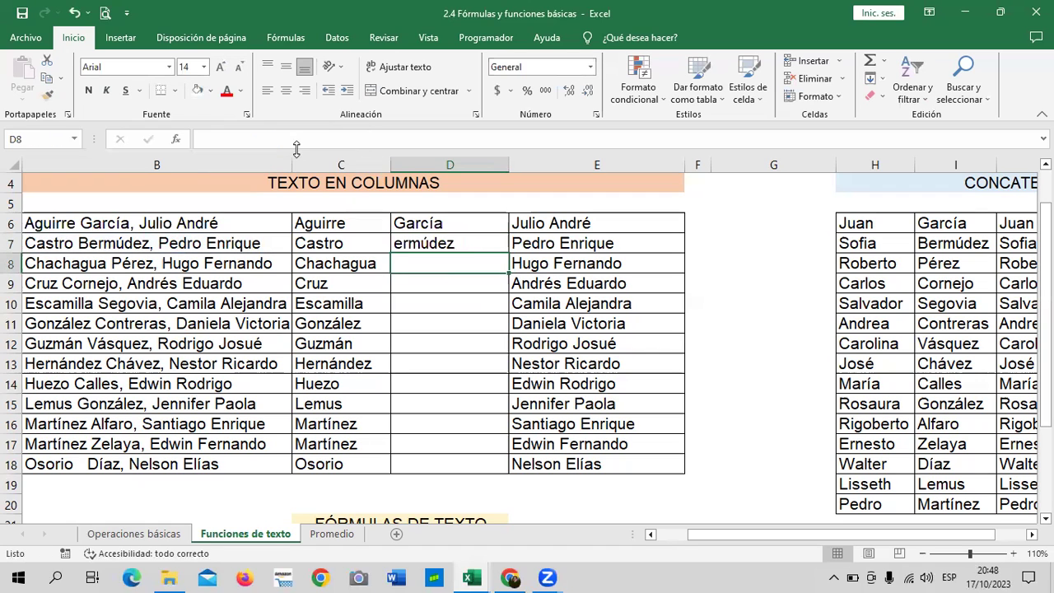
pyautogui.click(469, 242)
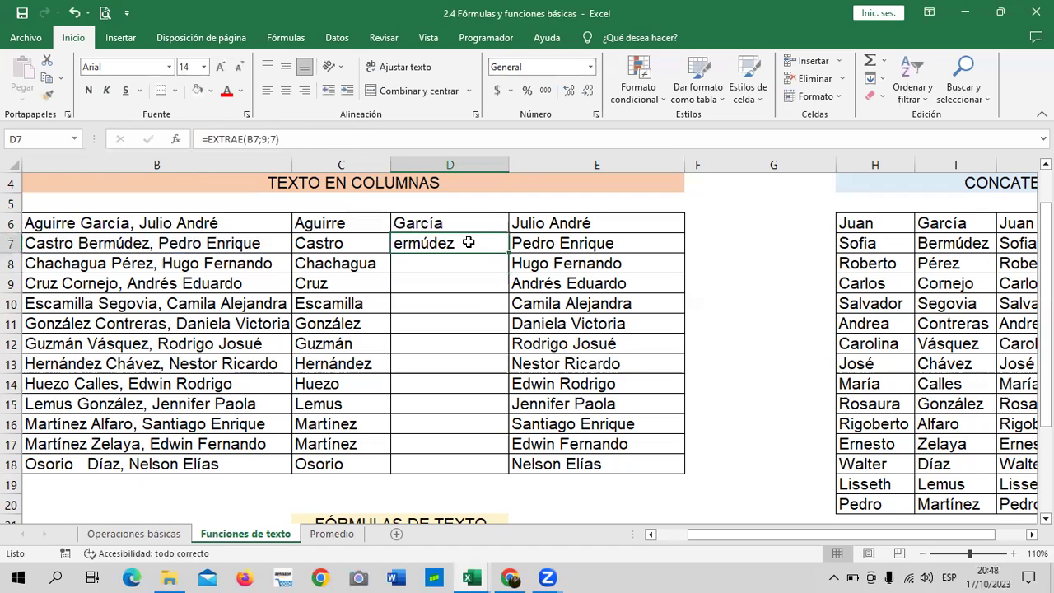
# - Settle on =EXTRAE(B7;8;8) so D7 returns Bermúdez
pyautogui.click(272, 140)
pyautogui.press('Left')
pyautogui.press('Left')
pyautogui.press('BackSpace')
pyautogui.write('8')
pyautogui.press('Return')
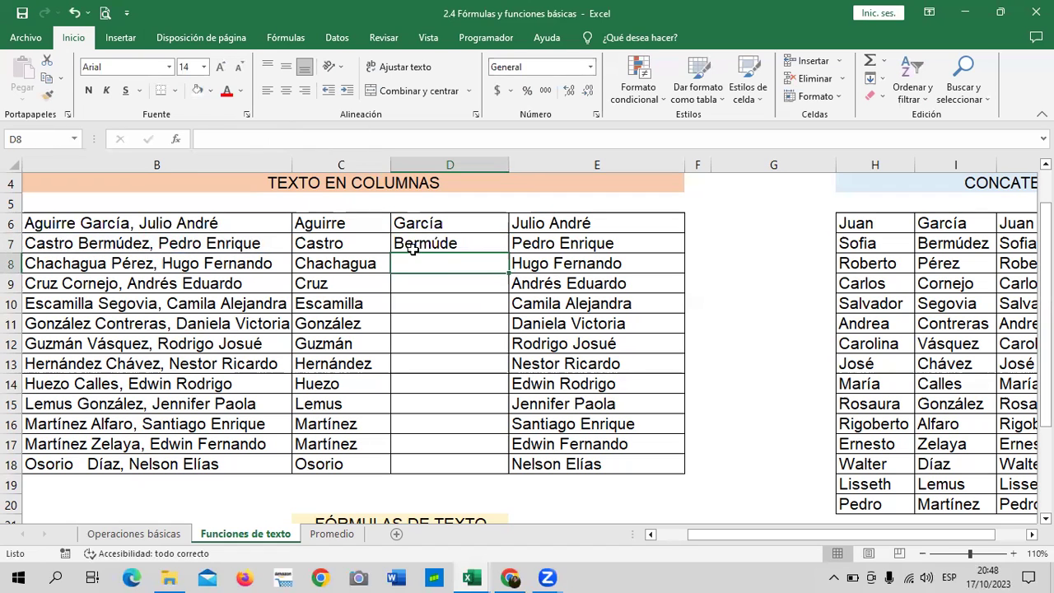
pyautogui.click(412, 247)
pyautogui.click(295, 142)
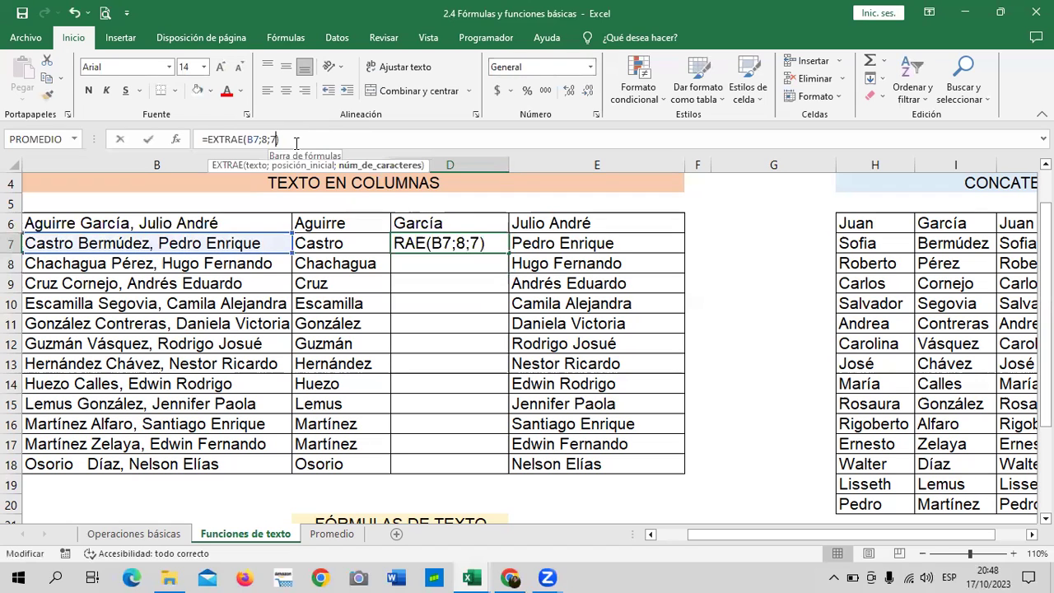
pyautogui.press('BackSpace')
pyautogui.write('8')
pyautogui.press('Return')
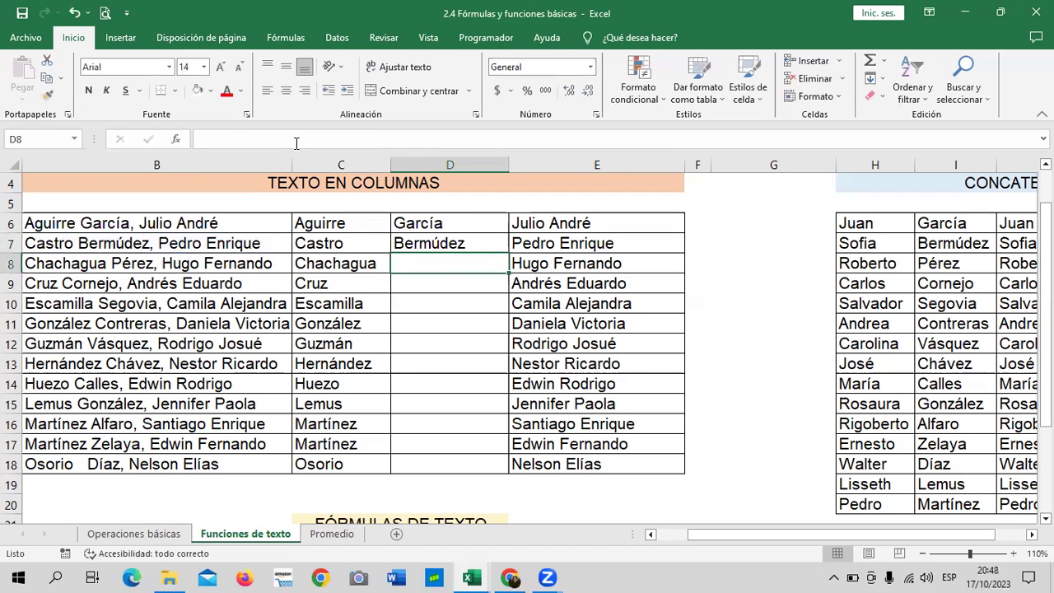
# - Enter =EXTRAE(B8;9;5) in D8
pyautogui.press('Down')
pyautogui.press('Down')
pyautogui.press('Down')
pyautogui.click(458, 266)
pyautogui.write('=')
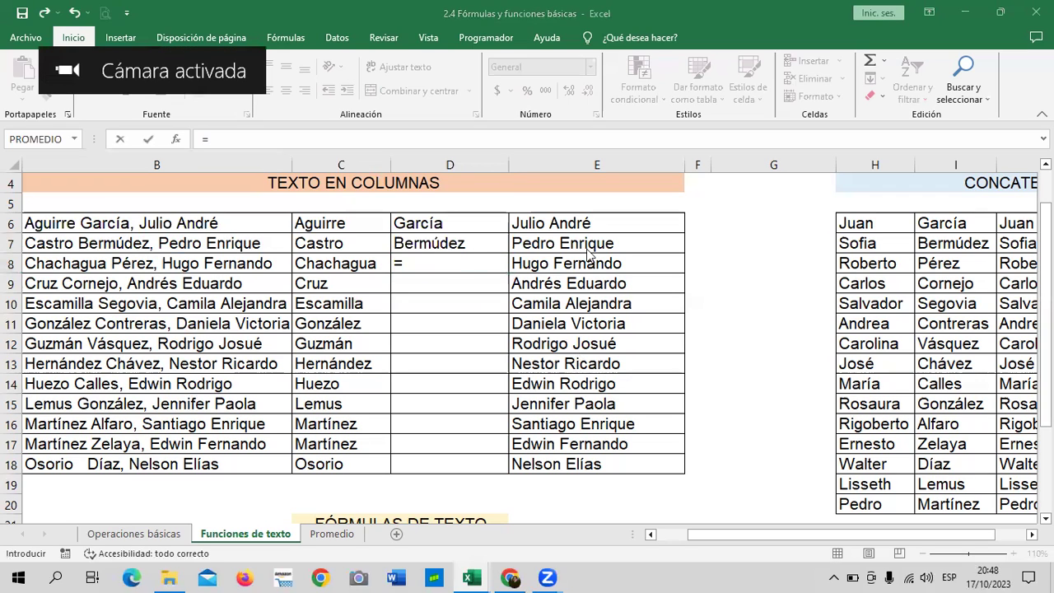
pyautogui.click(467, 261)
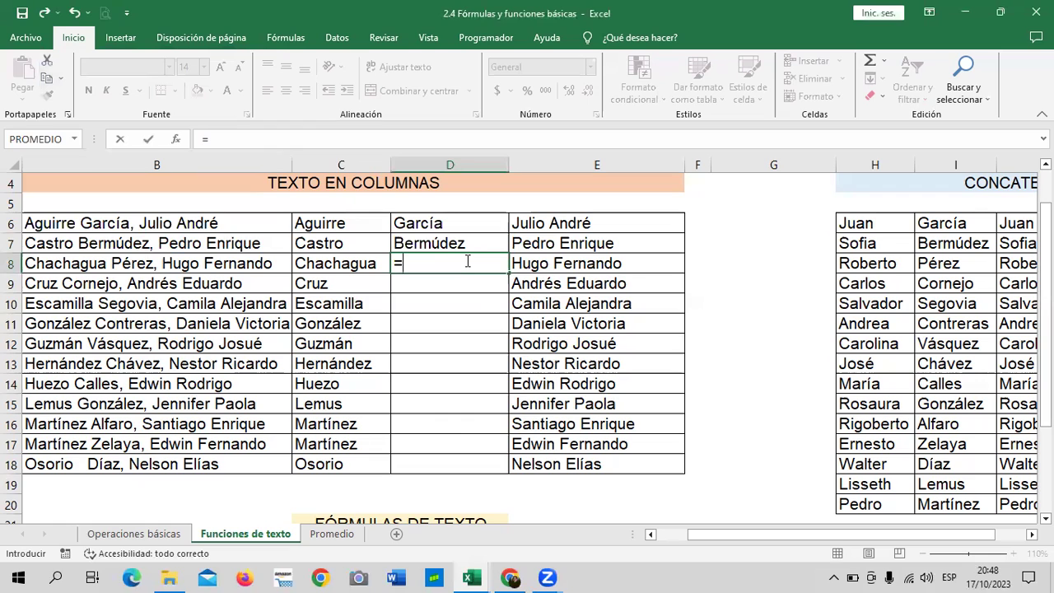
pyautogui.write('EXTRAE')
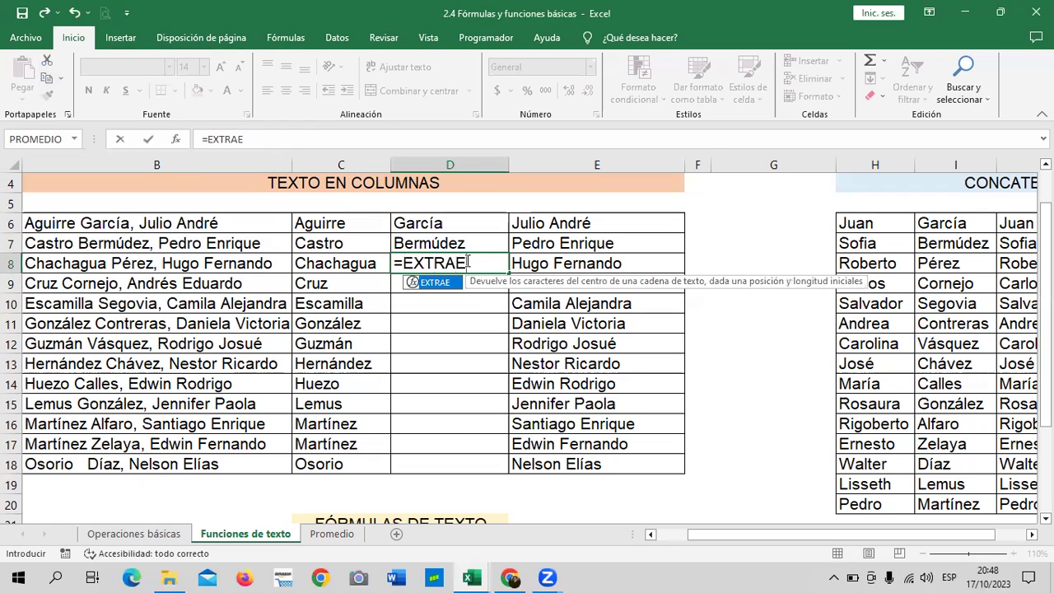
pyautogui.doubleClick(441, 282)
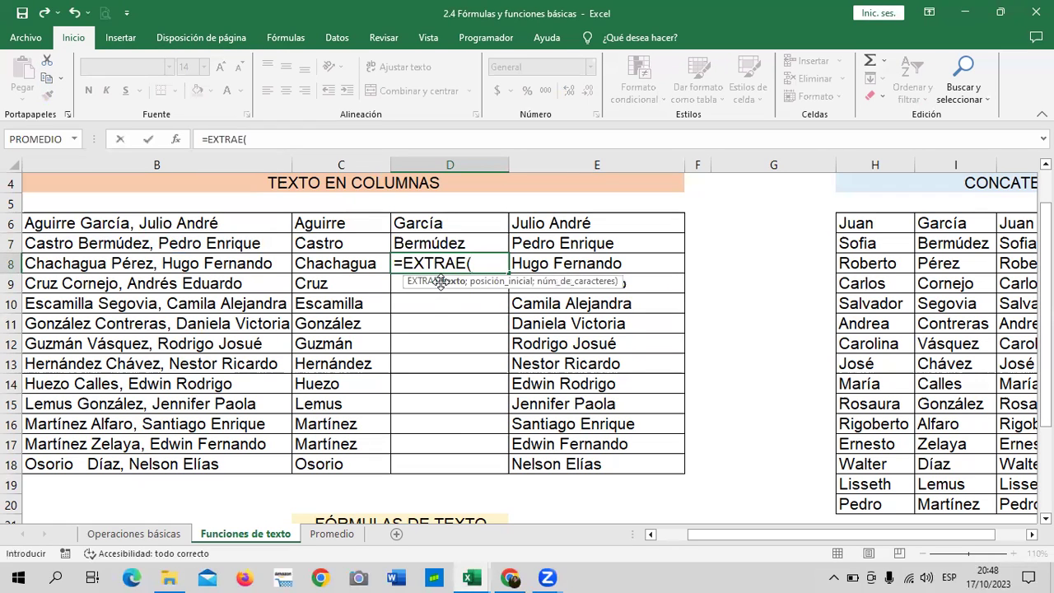
pyautogui.click(103, 263)
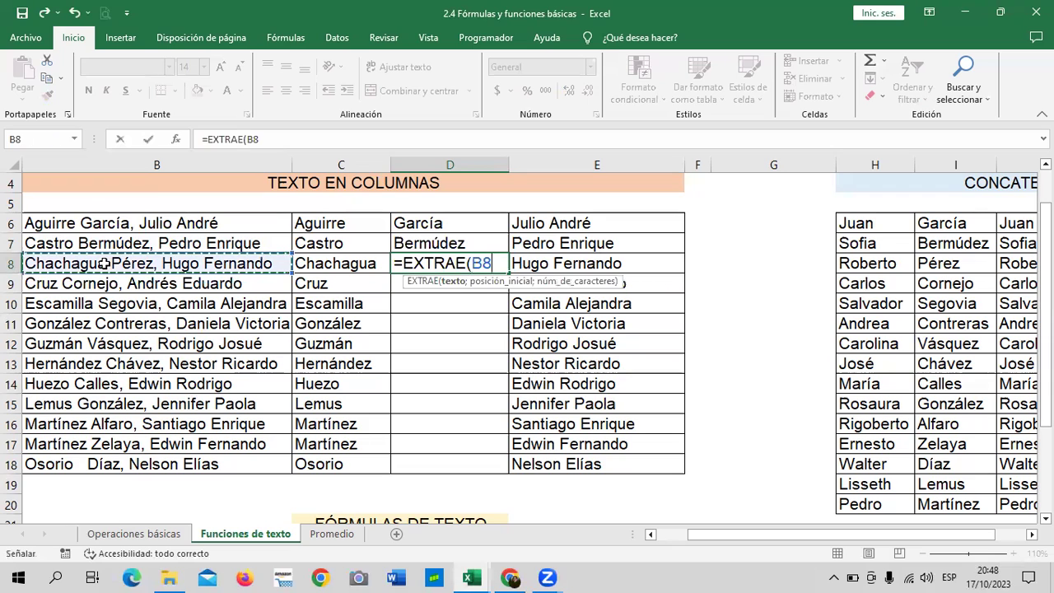
pyautogui.write(';')
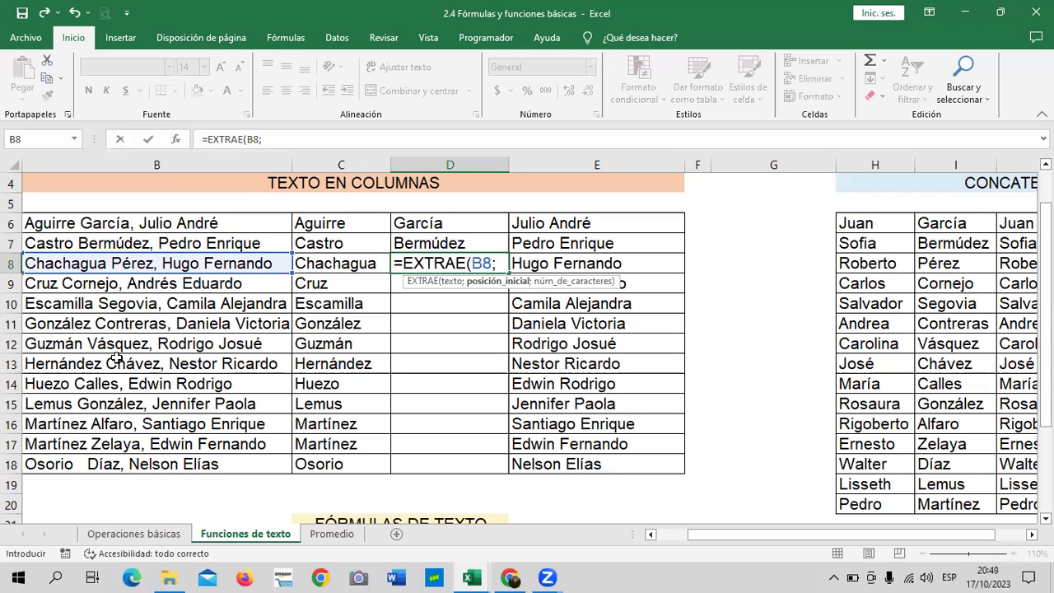
pyautogui.write('9;')
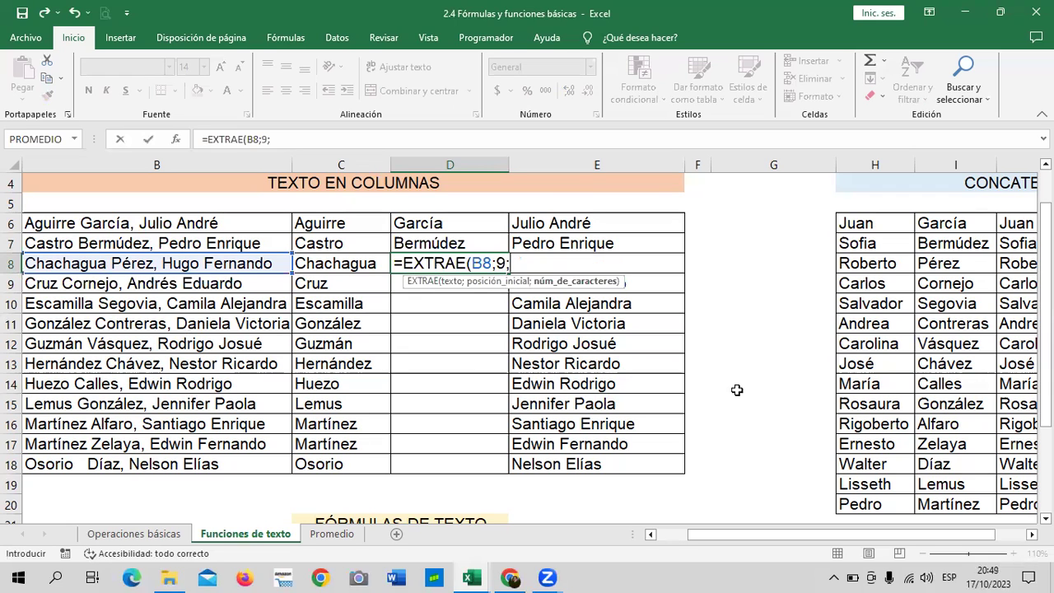
pyautogui.write('5)')
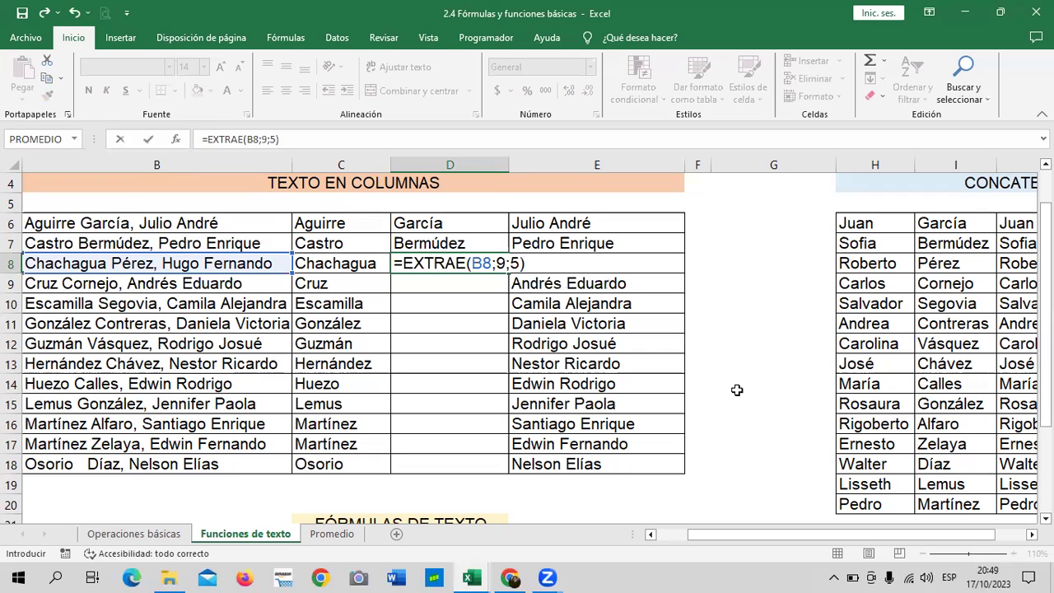
pyautogui.press('Return')
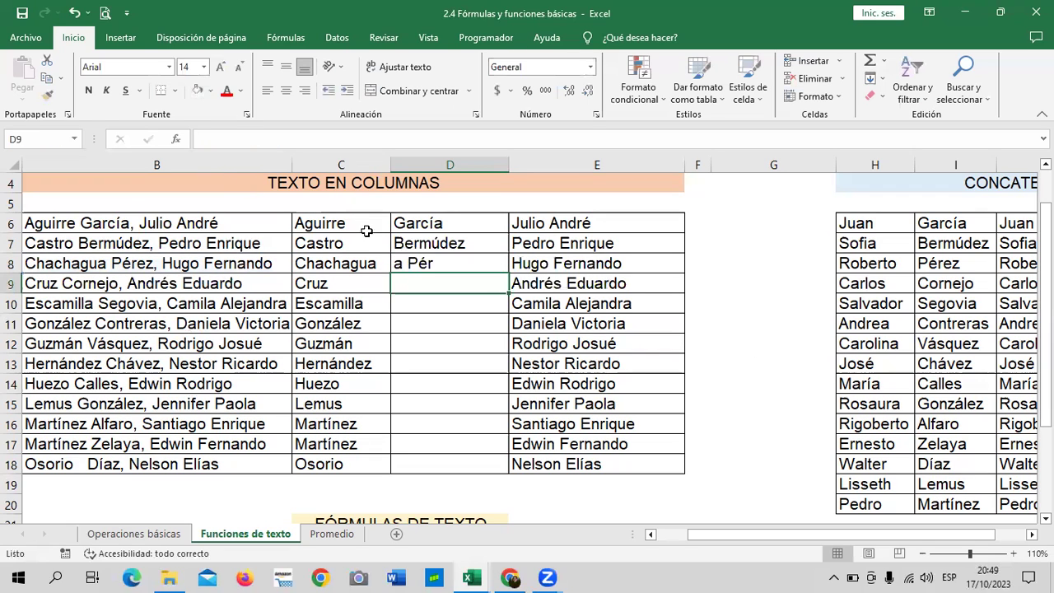
# - Check C8's formula, then try start position 10 in D8's EXTRAE
pyautogui.click(351, 263)
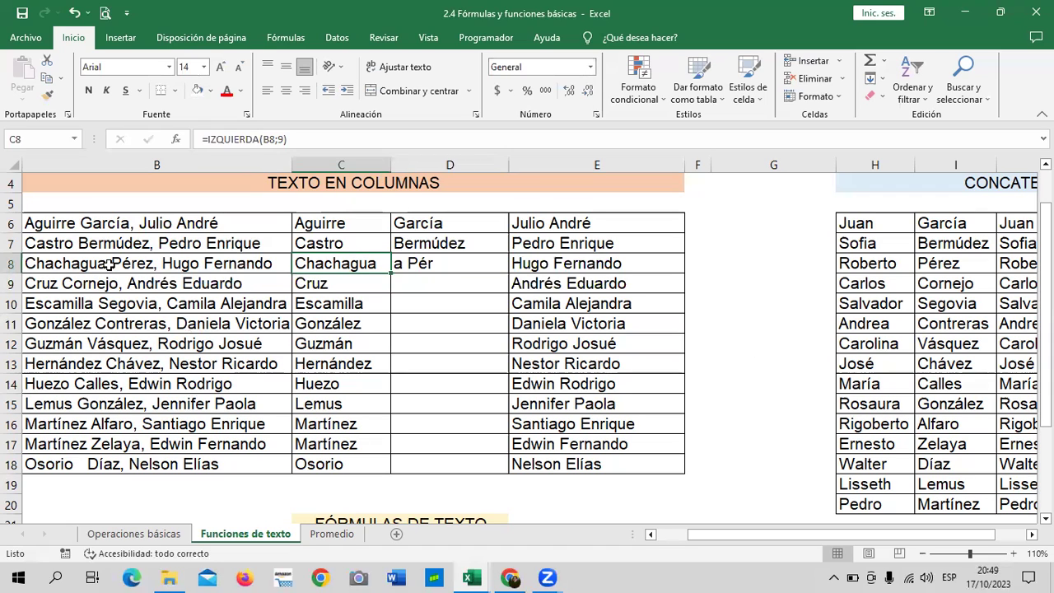
pyautogui.click(425, 261)
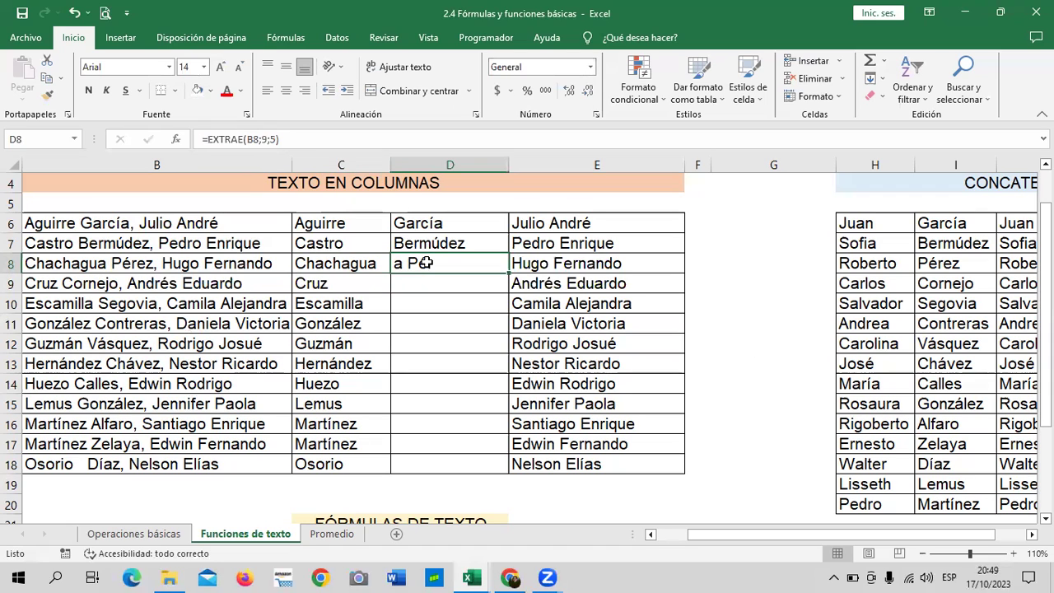
pyautogui.click(266, 139)
pyautogui.press('BackSpace')
pyautogui.write('10')
pyautogui.press('Return')
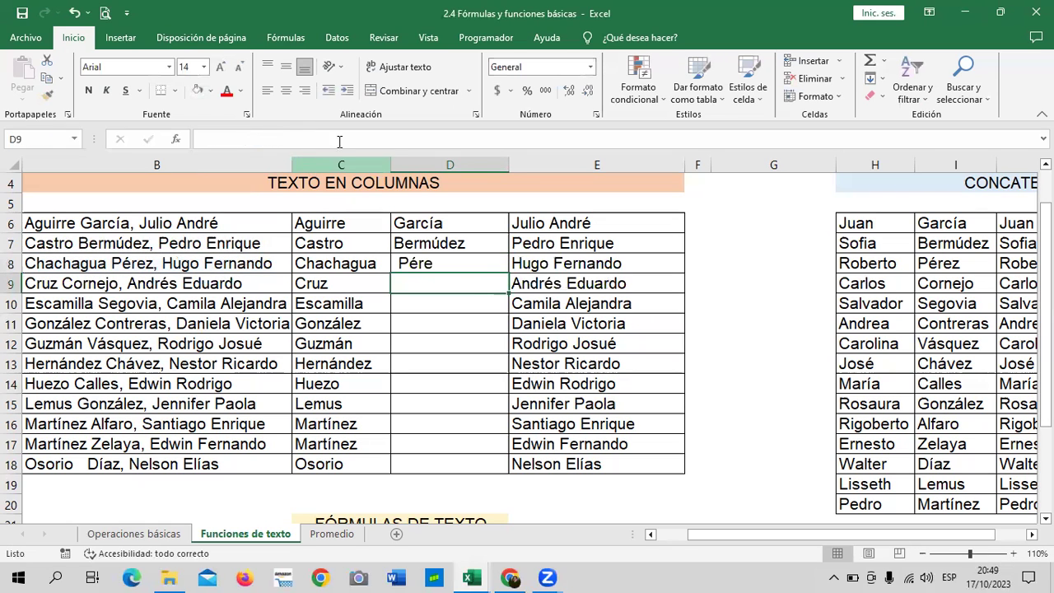
# - Set D8's start position to 11 so it returns Pérez, then fill down to D18
pyautogui.click(440, 263)
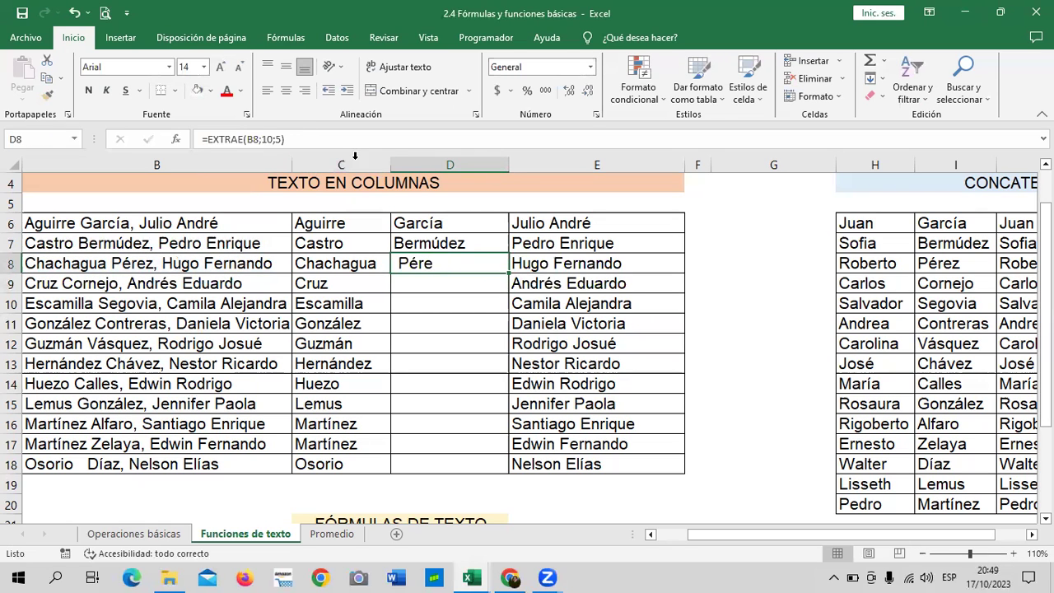
pyautogui.click(272, 139)
pyautogui.press('BackSpace')
pyautogui.write('1')
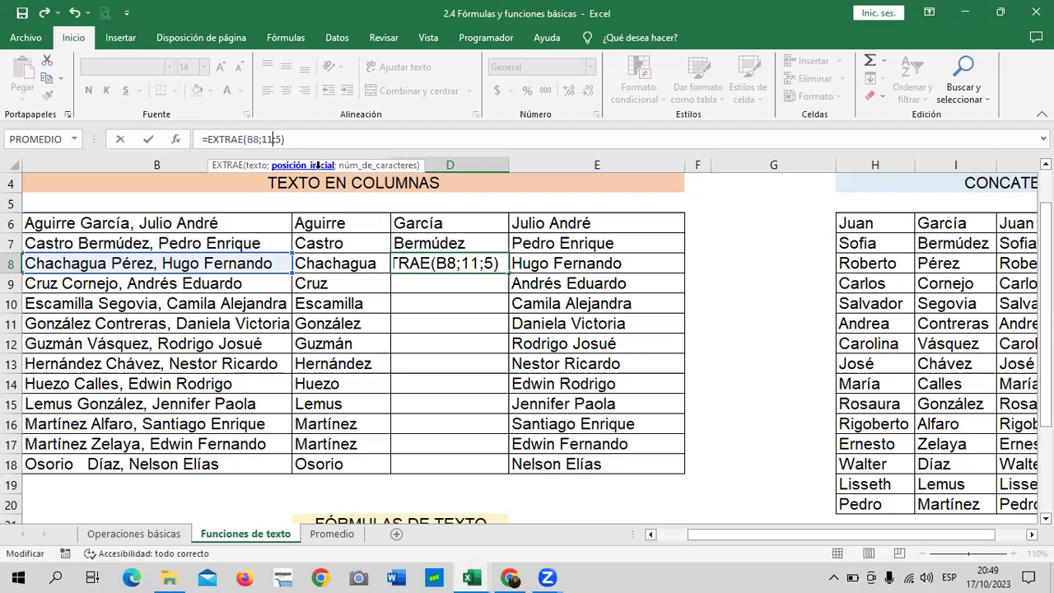
pyautogui.press('Return')
pyautogui.click(474, 264)
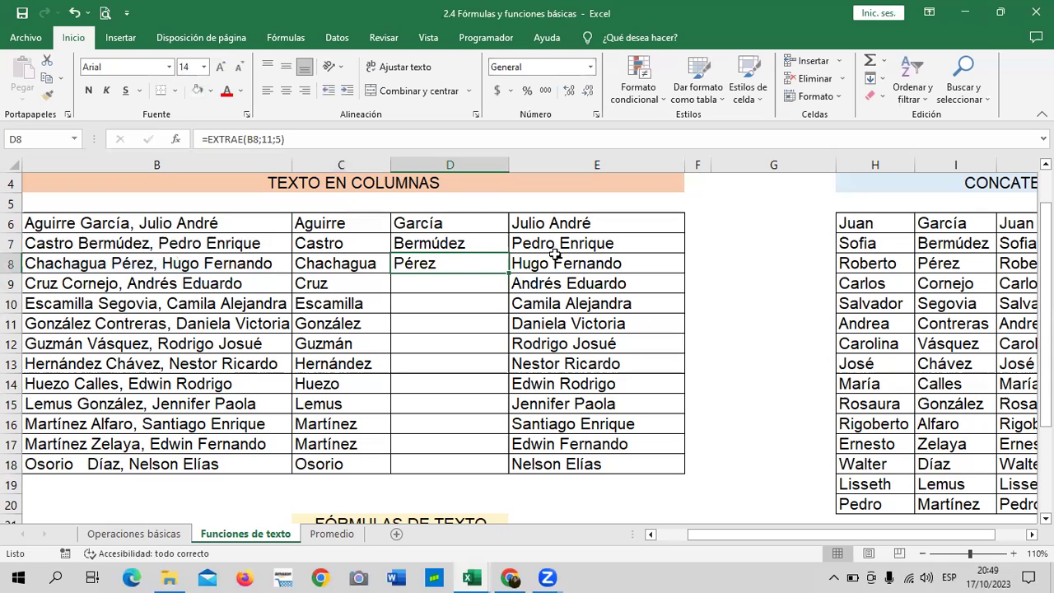
pyautogui.moveTo(508, 274); pyautogui.dragTo(527, 465)
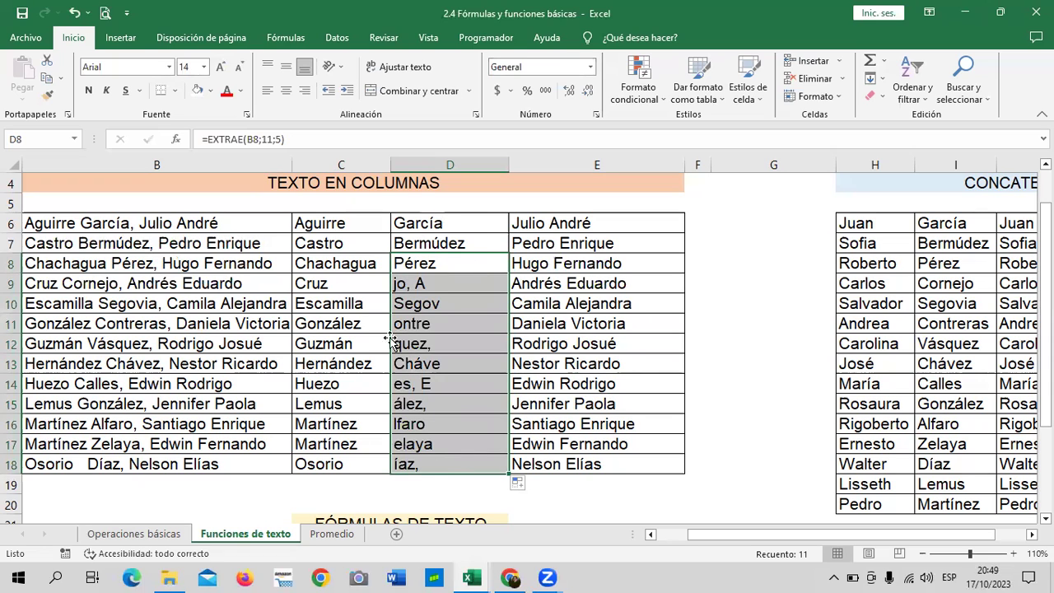
# - Try start positions 5 and then 4 in D9's EXTRAE formula
pyautogui.click(450, 282)
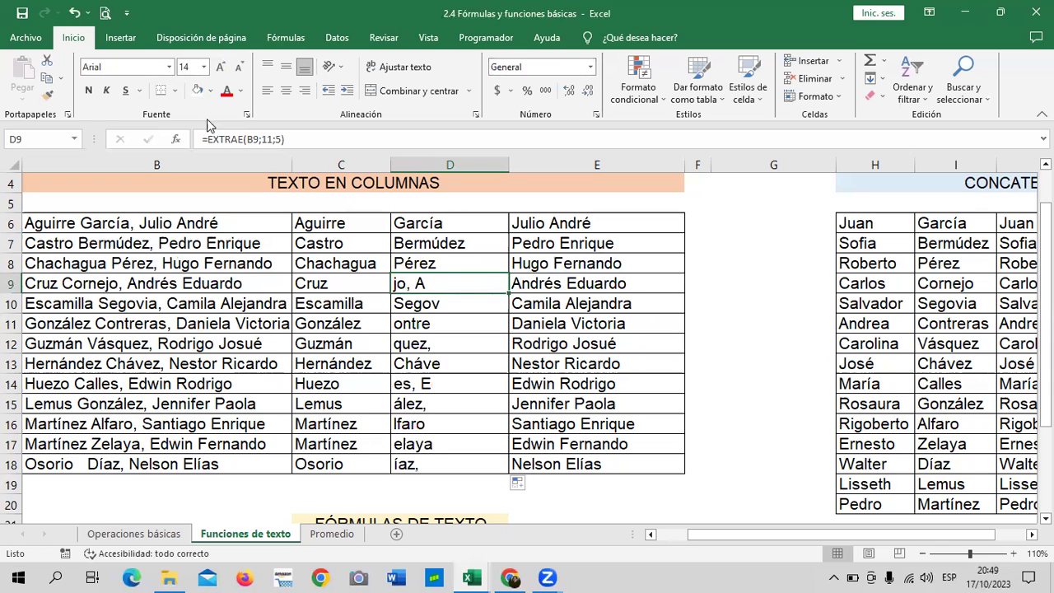
pyautogui.click(273, 139)
pyautogui.press('BackSpace')
pyautogui.press('BackSpace')
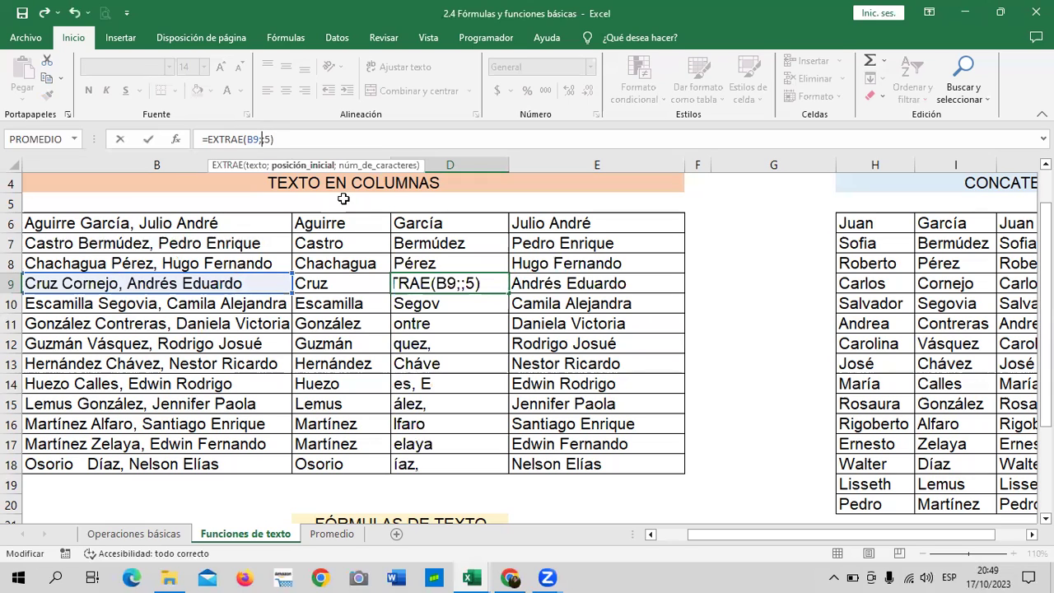
pyautogui.write('5')
pyautogui.press('Return')
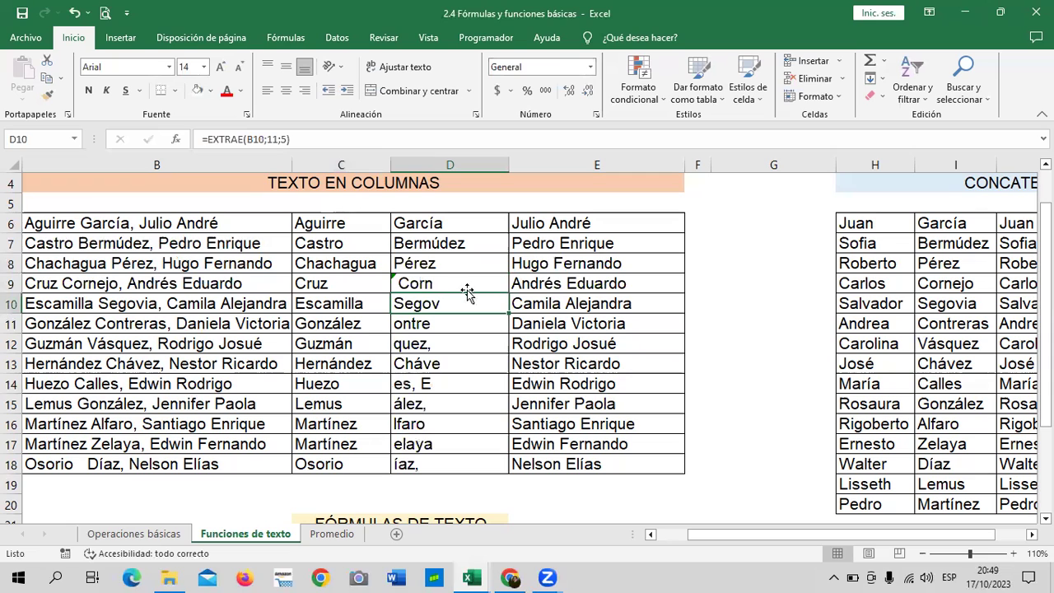
pyautogui.click(455, 283)
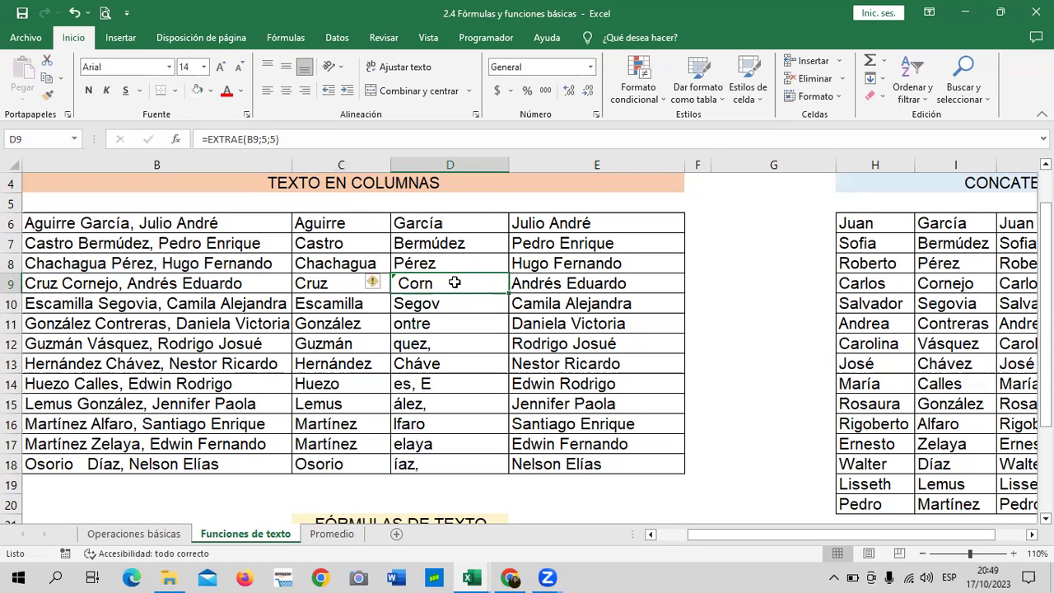
pyautogui.click(266, 139)
pyautogui.press('Delete')
pyautogui.write('4')
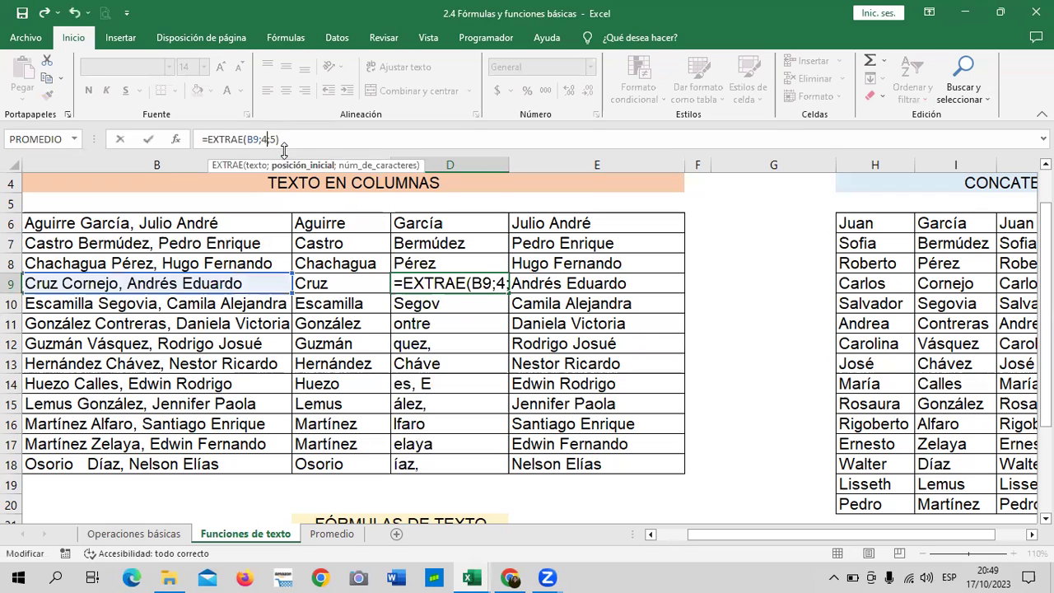
pyautogui.press('Return')
pyautogui.click(458, 283)
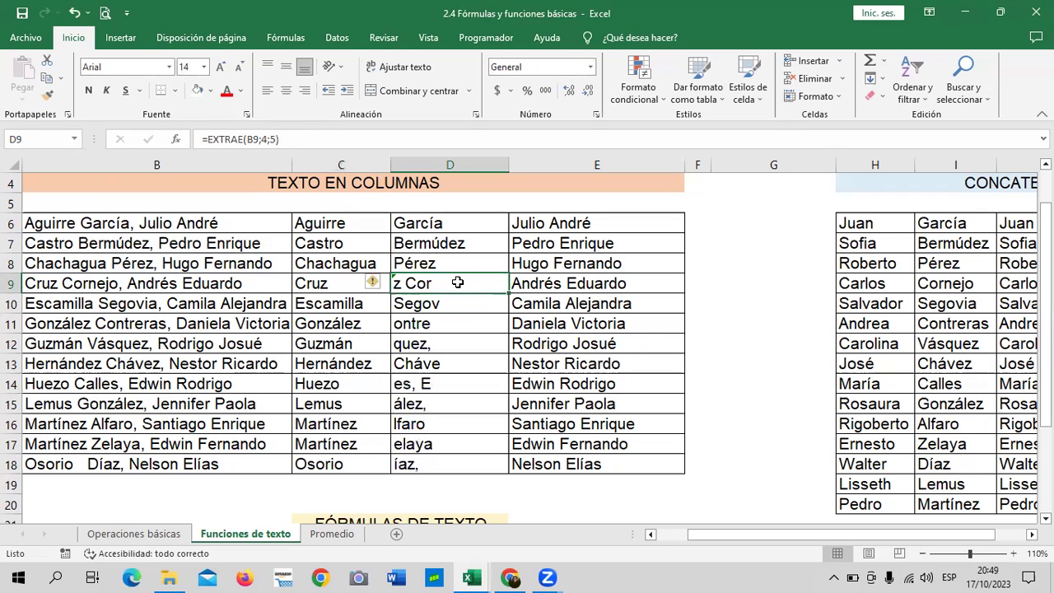
# - Change D9's character count to 7 and try start position 3
pyautogui.click(276, 139)
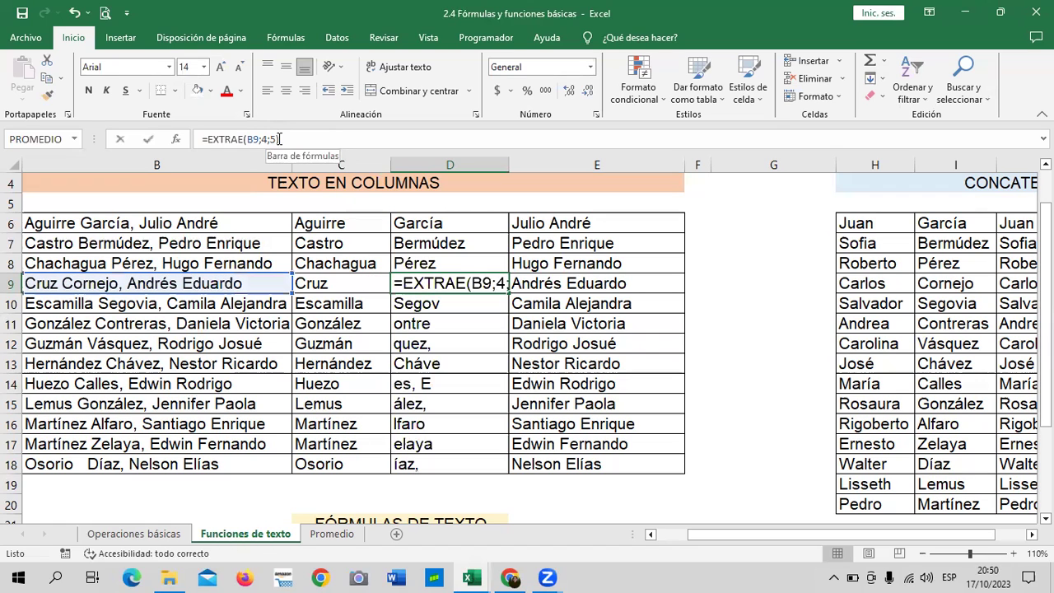
pyautogui.press('BackSpace')
pyautogui.write('7')
pyautogui.press('Return')
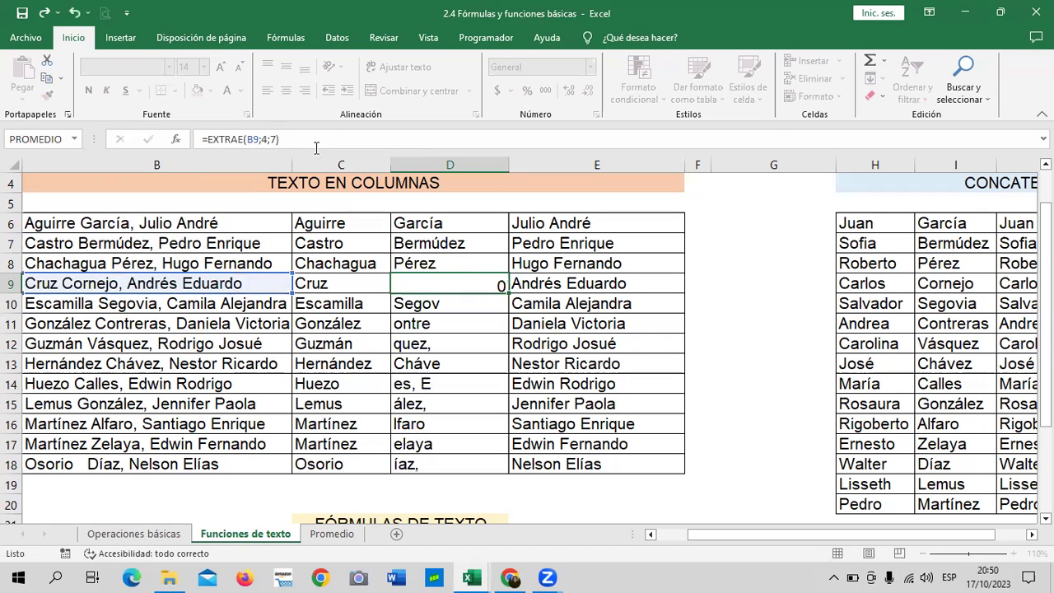
pyautogui.click(433, 286)
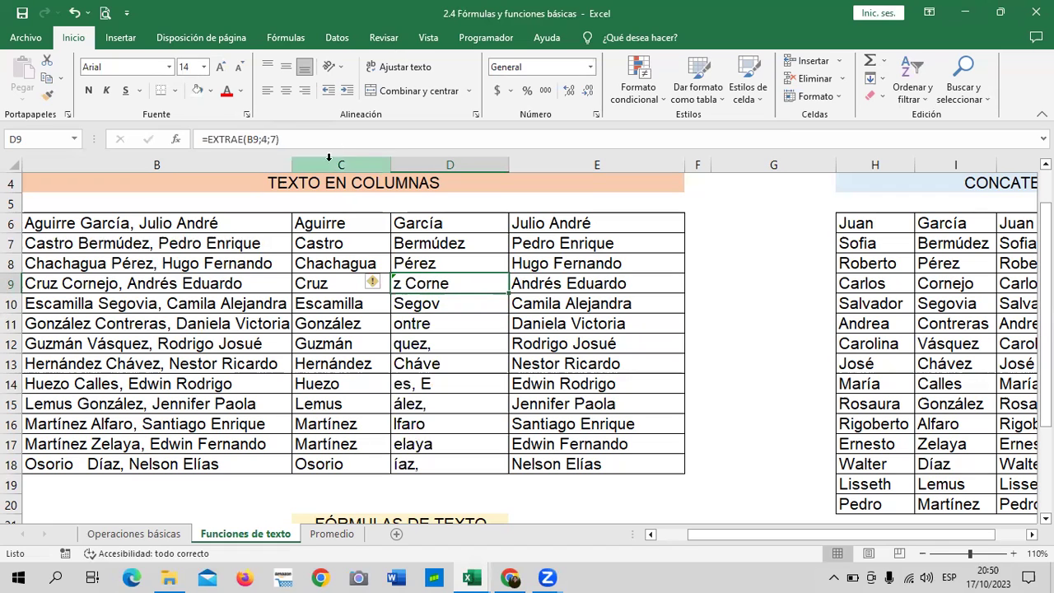
pyautogui.click(267, 140)
pyautogui.click(266, 139)
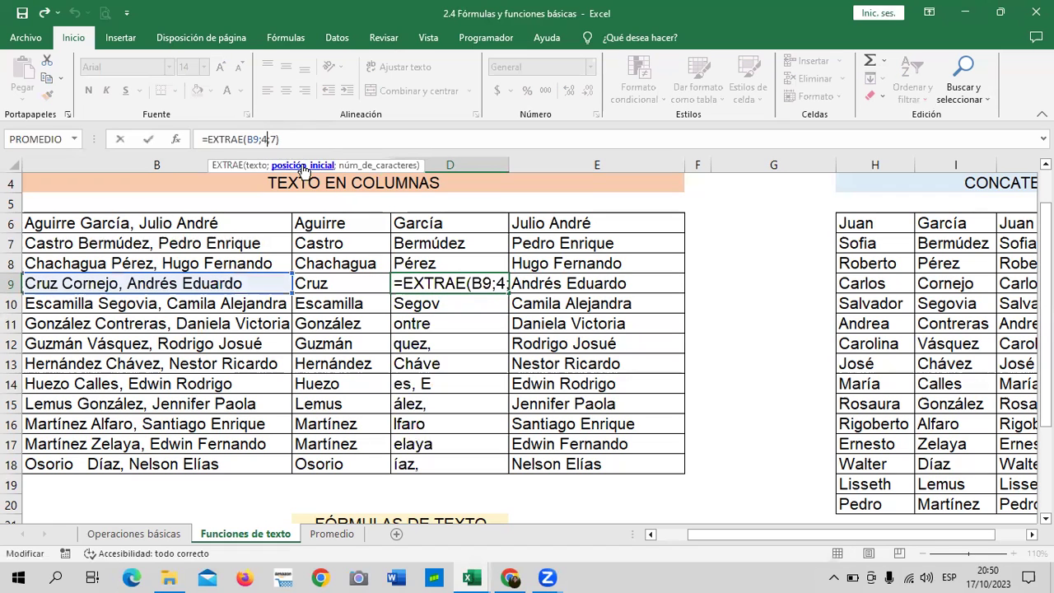
pyautogui.press('BackSpace')
pyautogui.write('3')
pyautogui.press('Return')
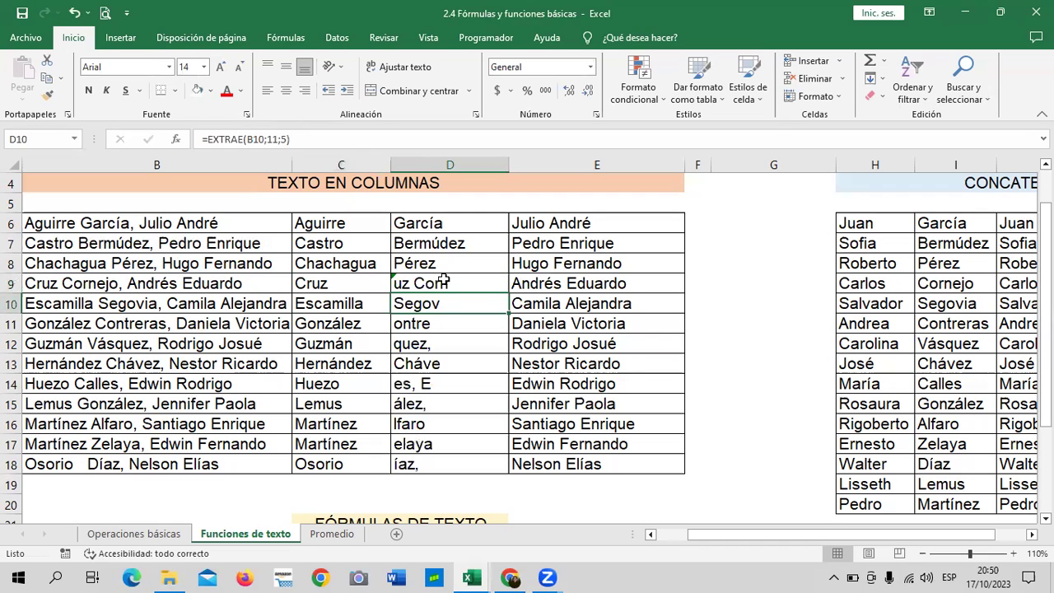
pyautogui.click(445, 280)
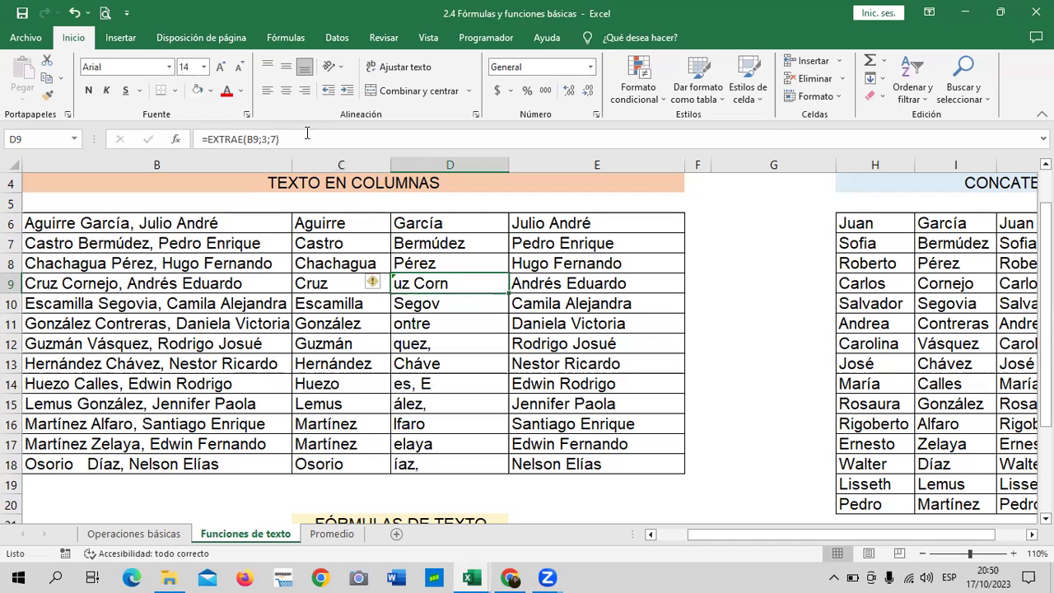
# - Set D9's start to 6 so it returns Cornejo, and dismiss the inconsistent-formula warning with Omitir error
pyautogui.click(265, 140)
pyautogui.press('BackSpace')
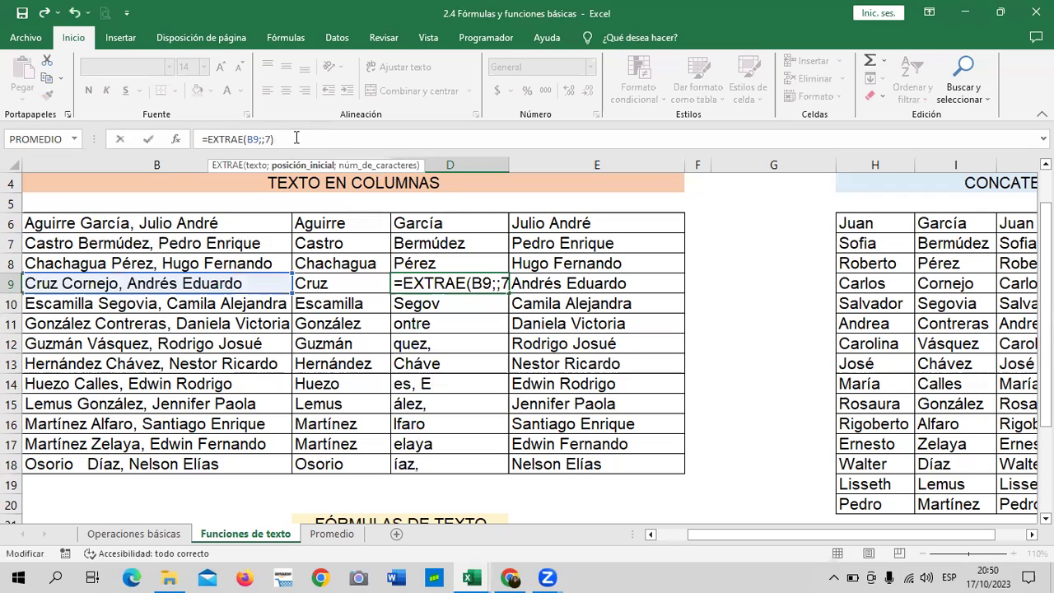
pyautogui.write('6')
pyautogui.press('Return')
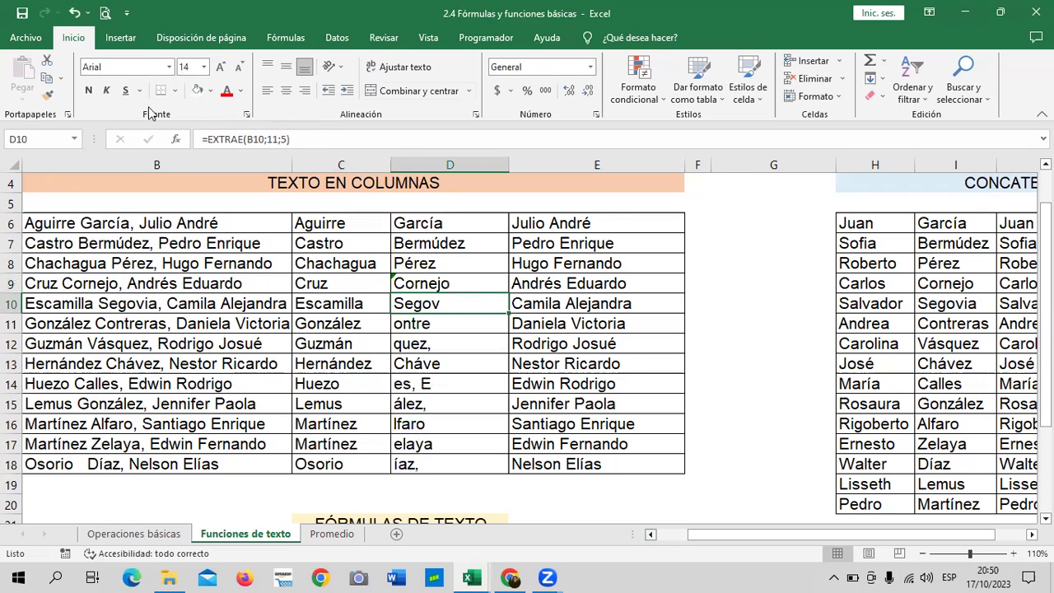
pyautogui.click(414, 282)
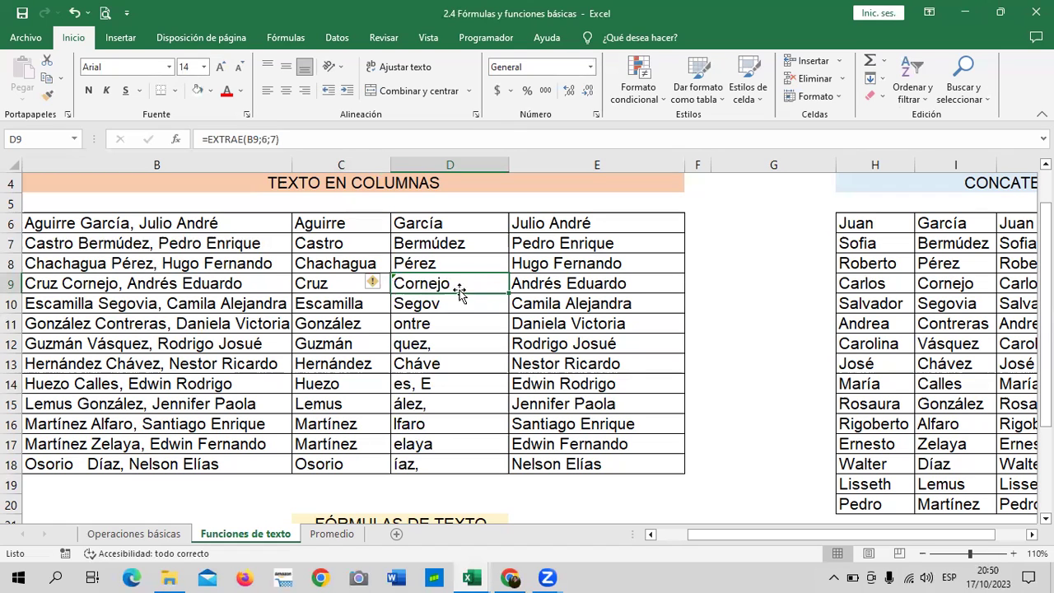
pyautogui.click(373, 282)
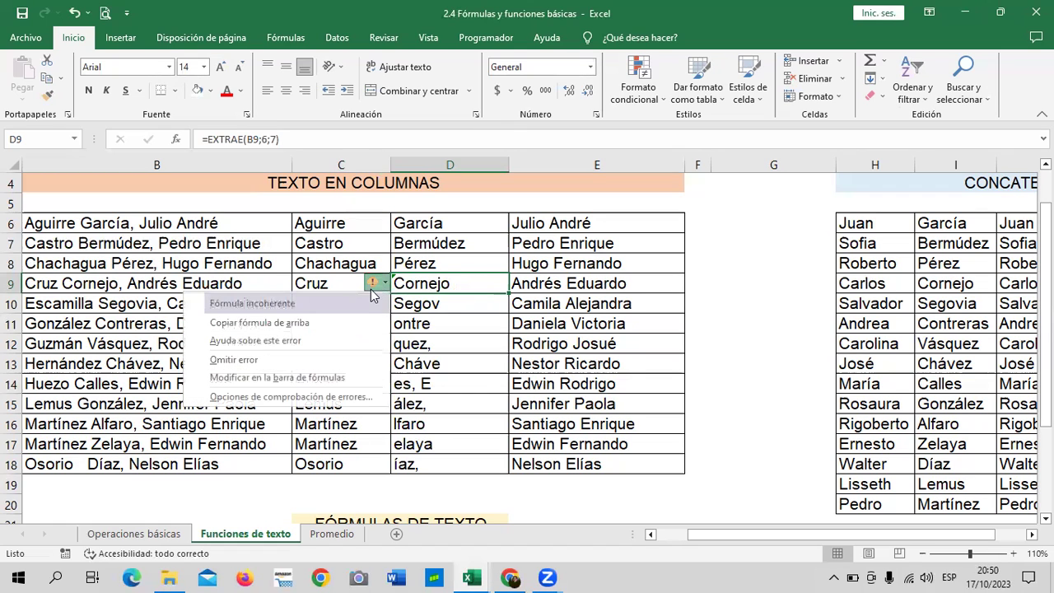
pyautogui.click(263, 360)
# - Review the formulas in D10, D11 and E10, then add a new blank sheet Hoja1
pyautogui.click(452, 302)
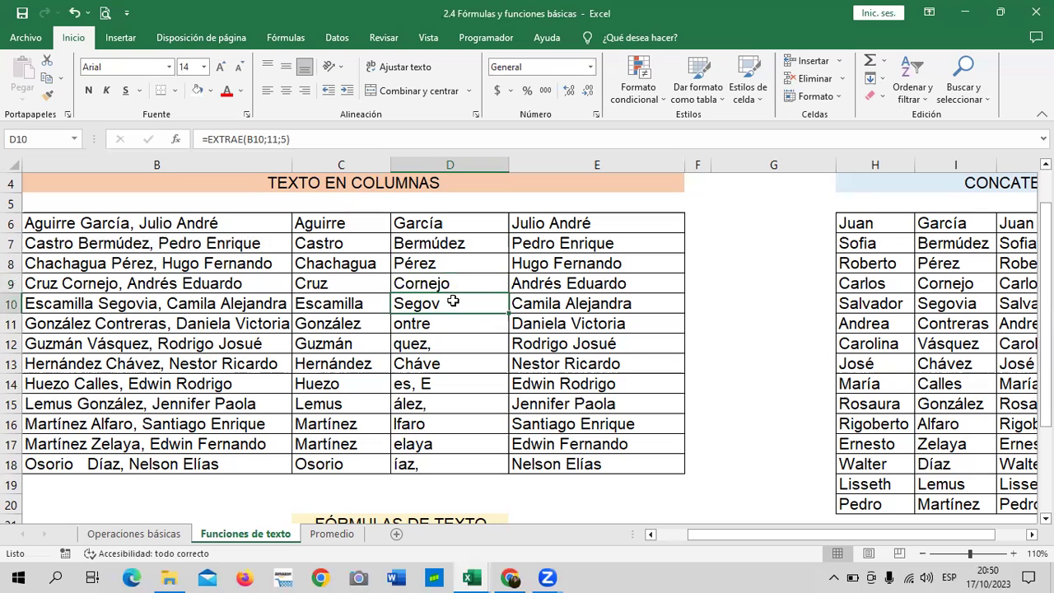
pyautogui.click(445, 328)
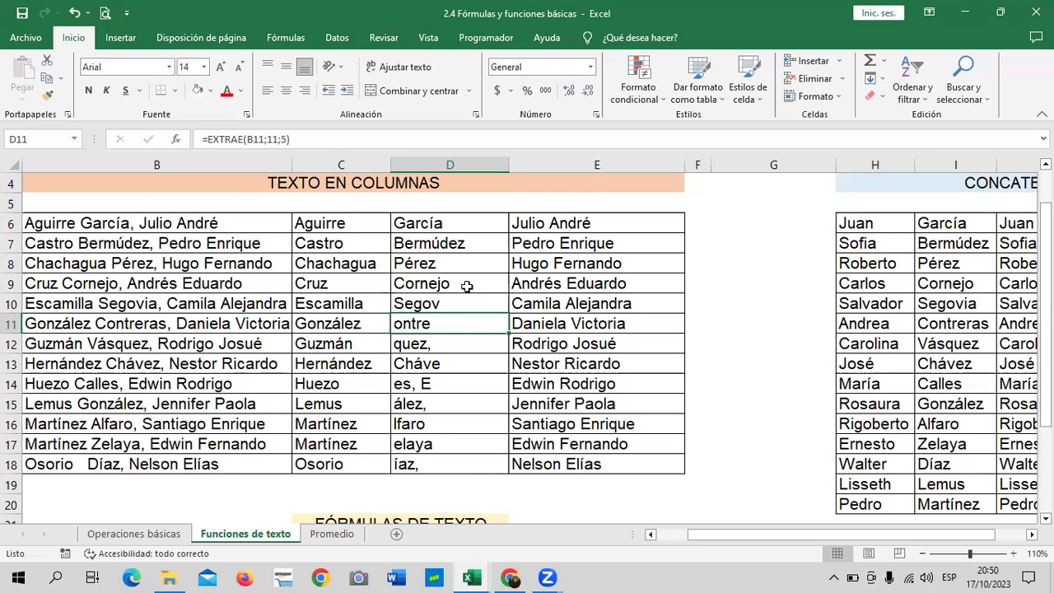
pyautogui.click(617, 304)
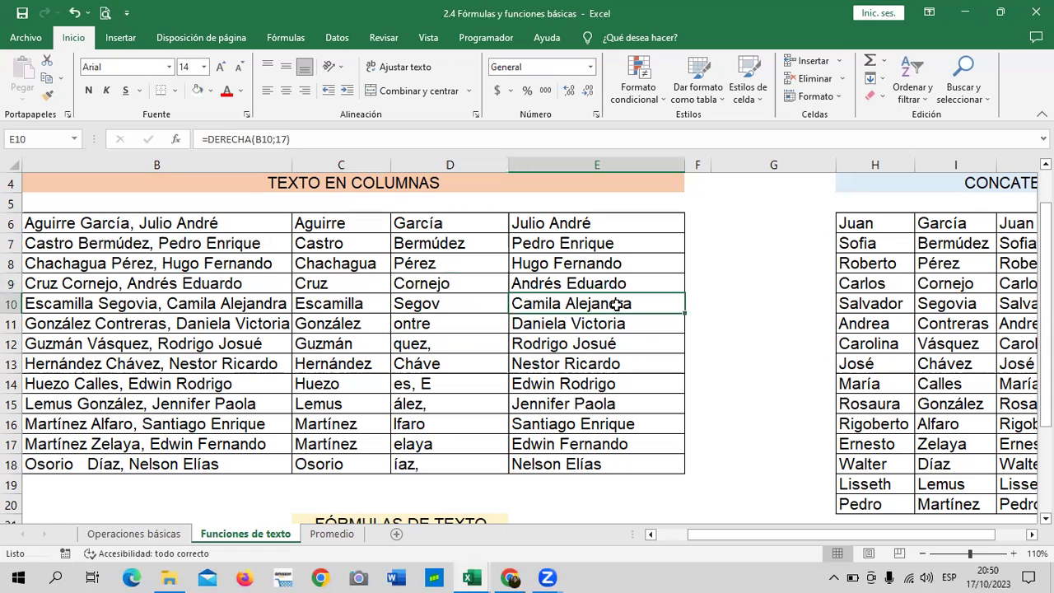
pyautogui.click(398, 535)
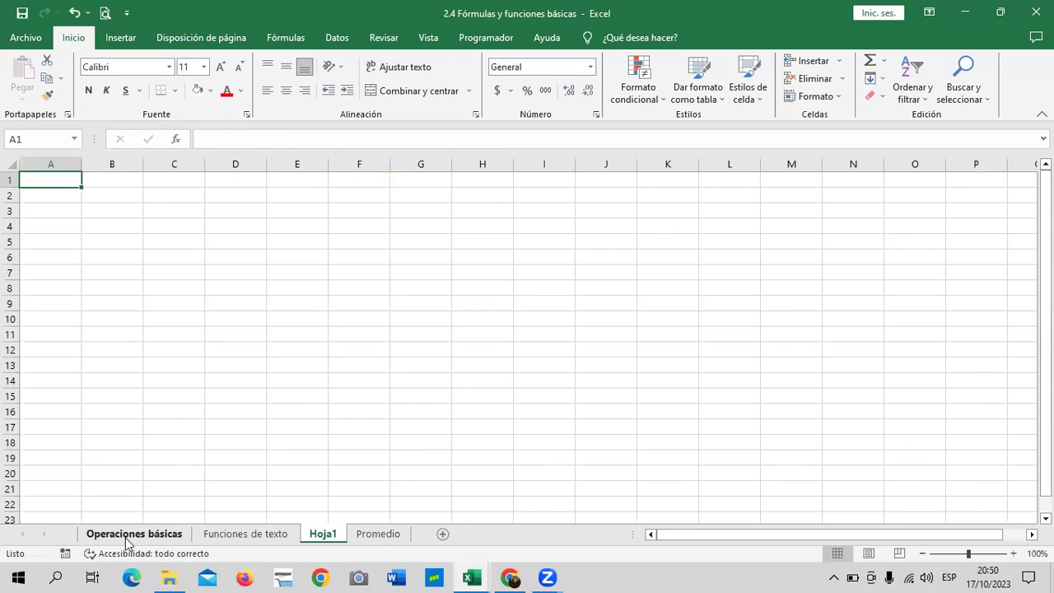
# - Copy the names B6:B18 from Funciones de texto and paste them at C2 of Hoja1
pyautogui.click(221, 537)
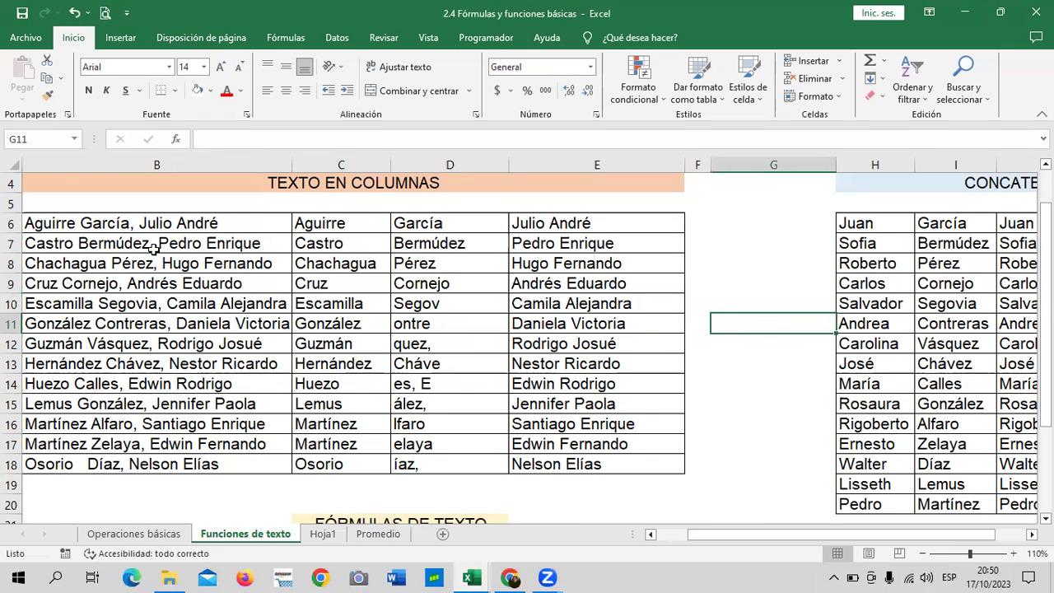
pyautogui.moveTo(235, 224); pyautogui.dragTo(243, 463)
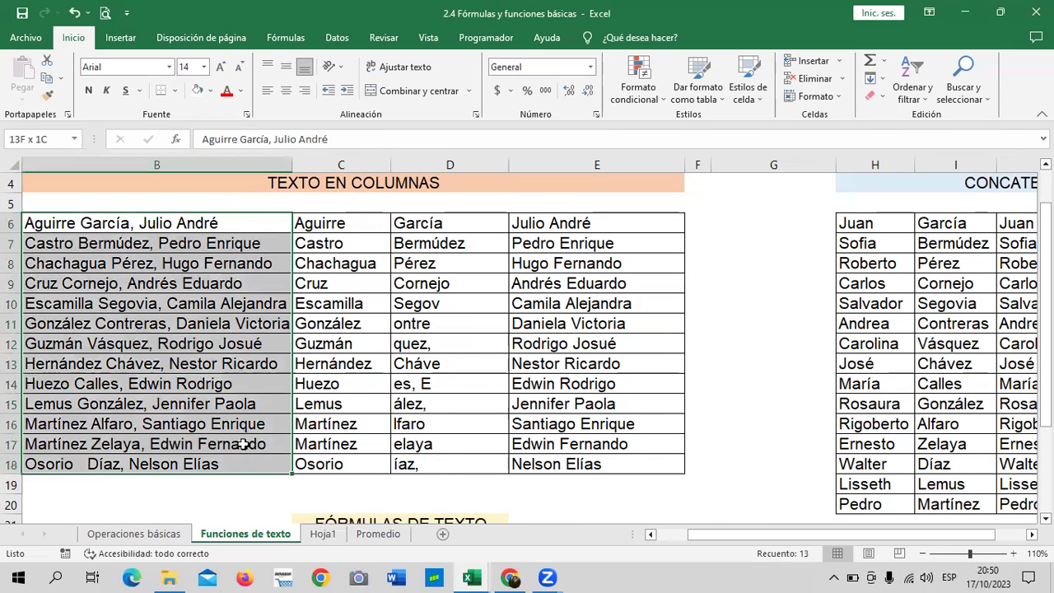
pyautogui.rightClick(239, 224)
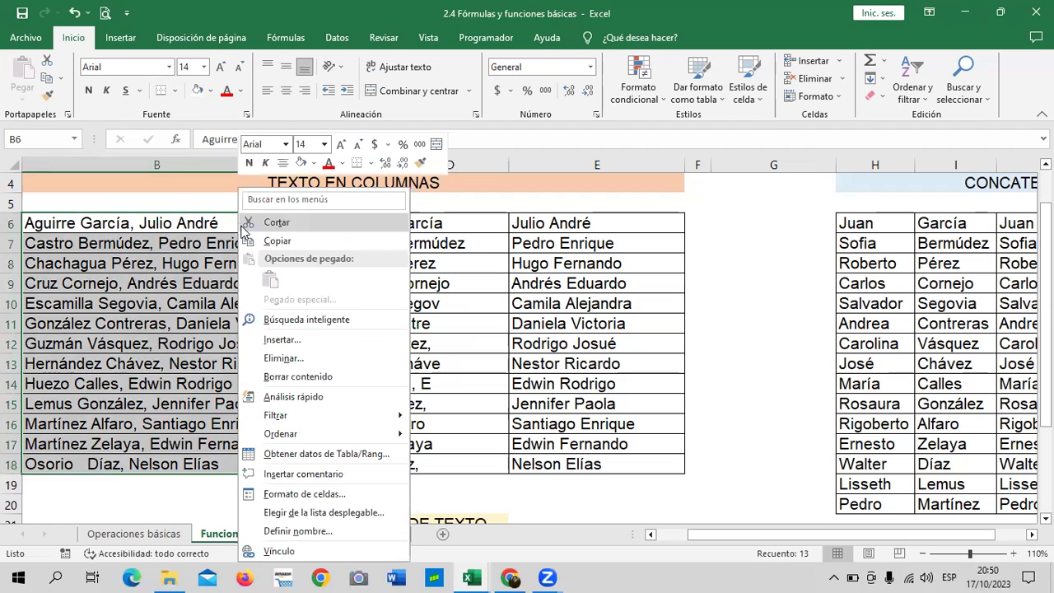
pyautogui.click(277, 241)
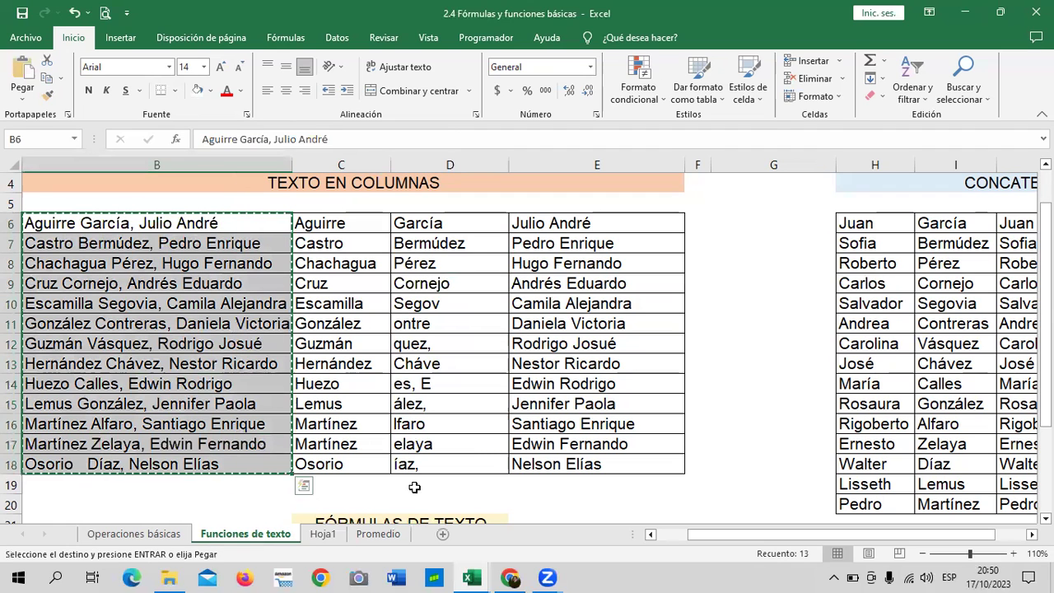
pyautogui.click(330, 535)
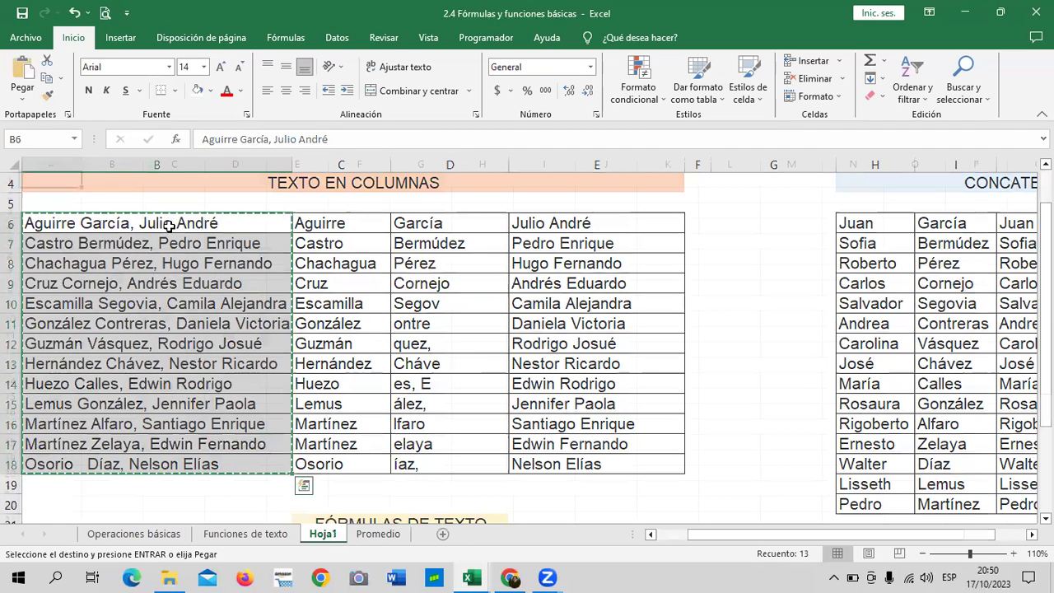
pyautogui.moveTo(204, 163); pyautogui.dragTo(372, 164)
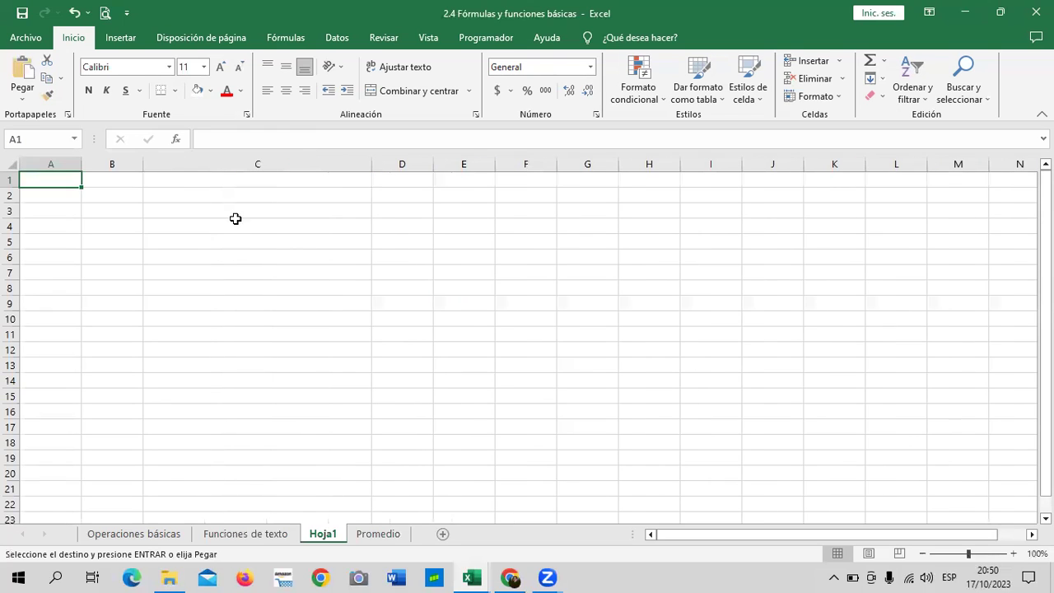
pyautogui.click(175, 192)
pyautogui.hotkey('ctrl', 'v')
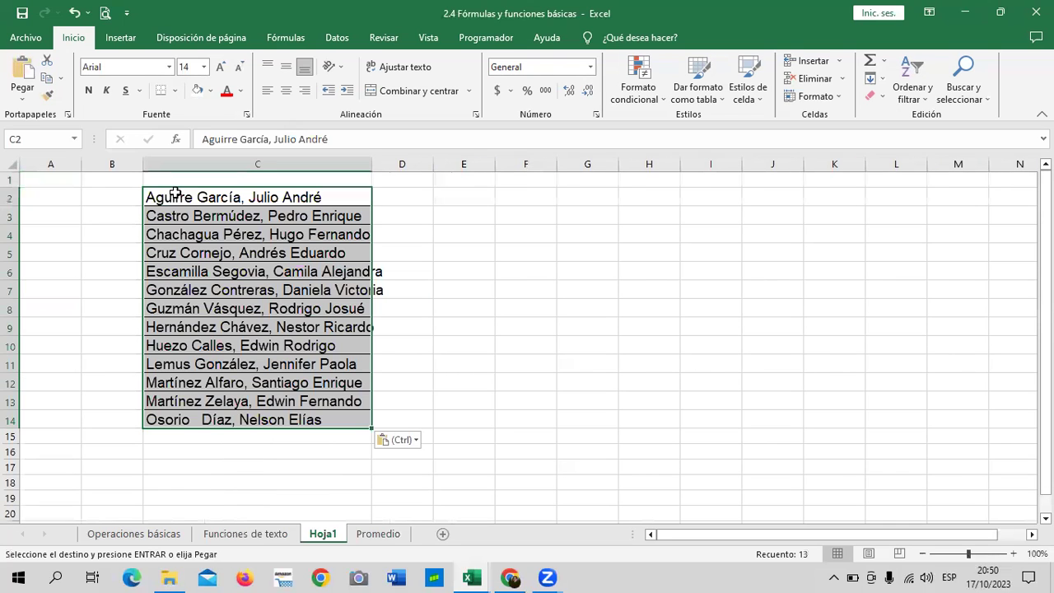
# - Widen columns C and D to fit the names and results
pyautogui.moveTo(372, 164); pyautogui.dragTo(399, 164)
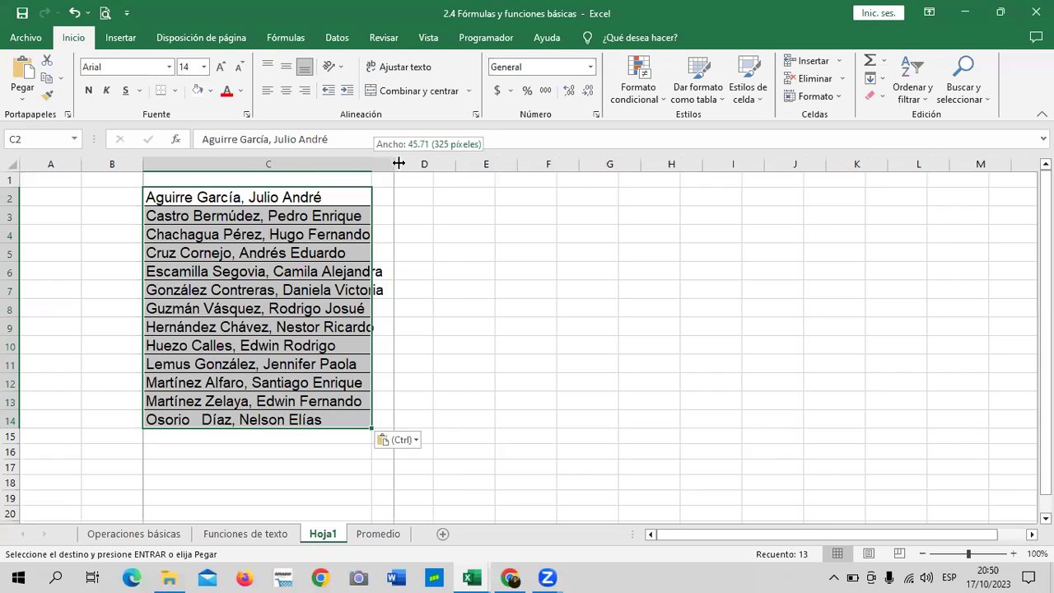
pyautogui.click(522, 288)
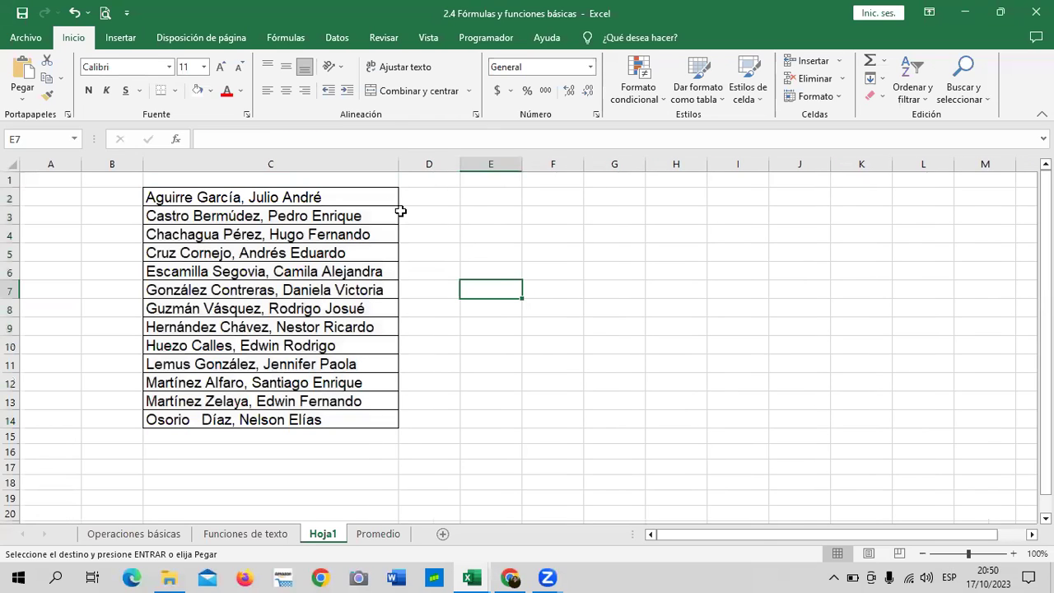
pyautogui.moveTo(374, 198); pyautogui.dragTo(374, 419)
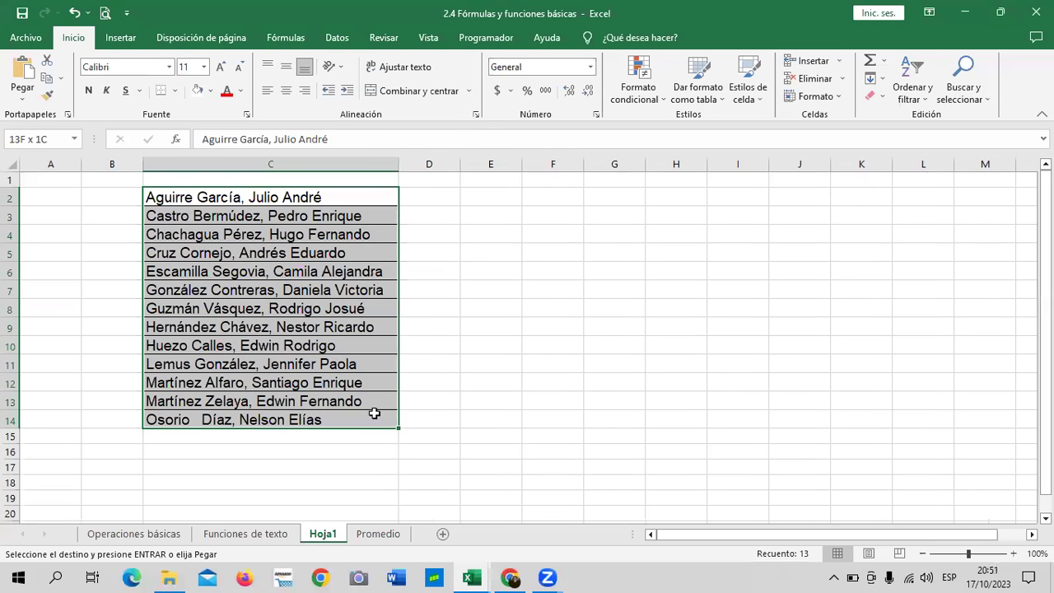
pyautogui.click(547, 320)
pyautogui.moveTo(461, 165); pyautogui.dragTo(670, 189)
pyautogui.click(464, 200)
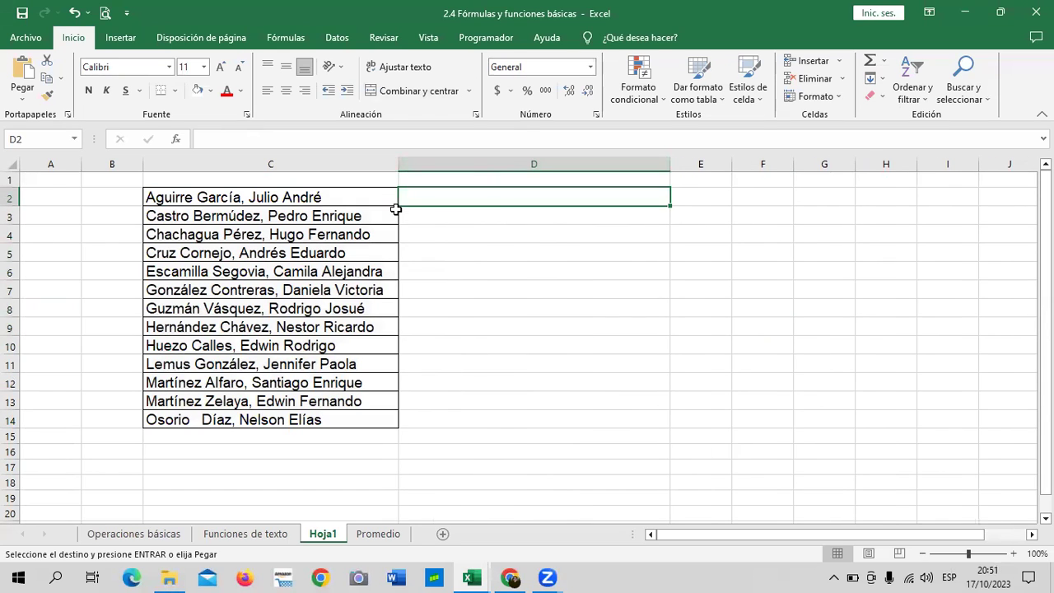
# - Enter =MINUSC(C2) in D2 and fill it down to D14
pyautogui.write('=')
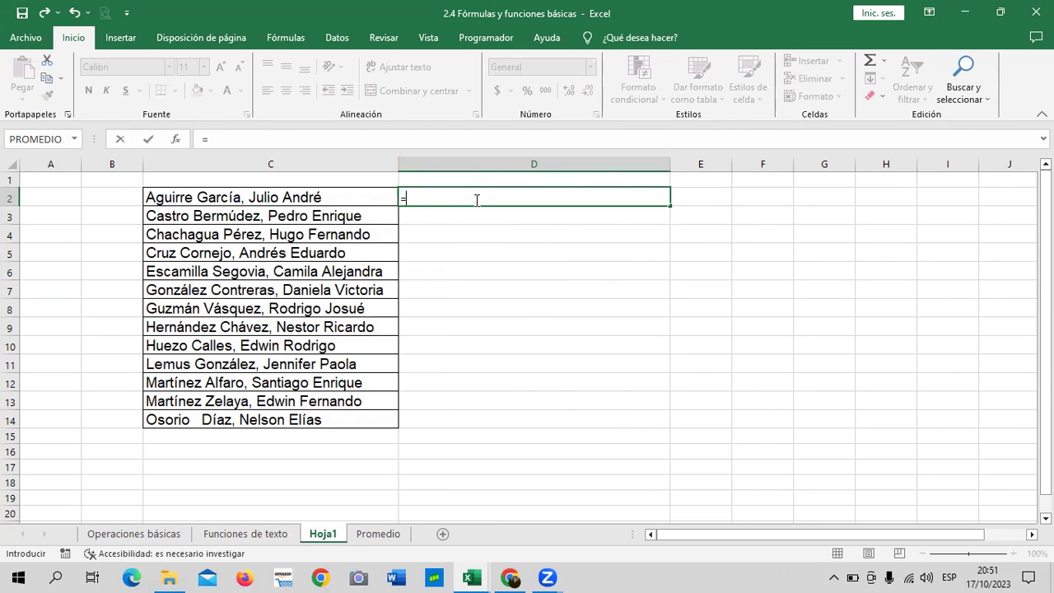
pyautogui.write('MINUS')
pyautogui.doubleClick(439, 217)
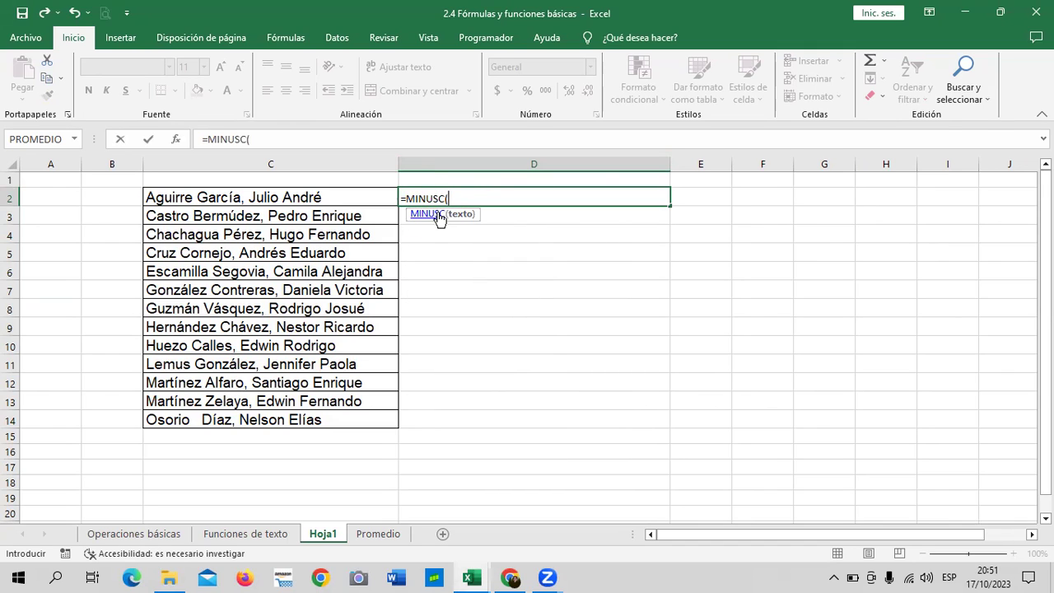
pyautogui.click(355, 196)
pyautogui.write(')')
pyautogui.press('Return')
pyautogui.click(441, 200)
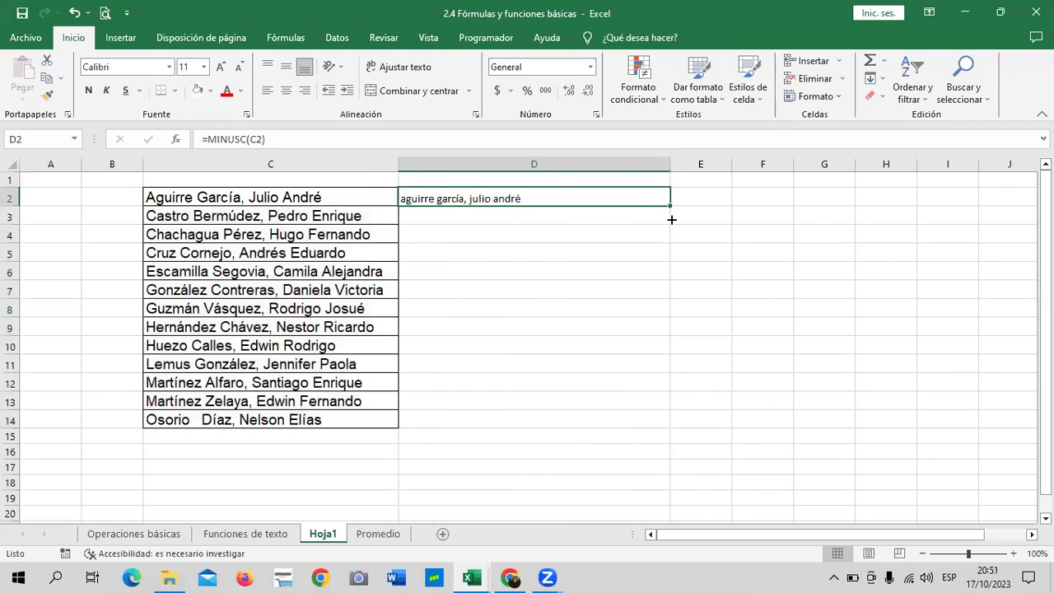
pyautogui.moveTo(672, 219); pyautogui.dragTo(674, 427)
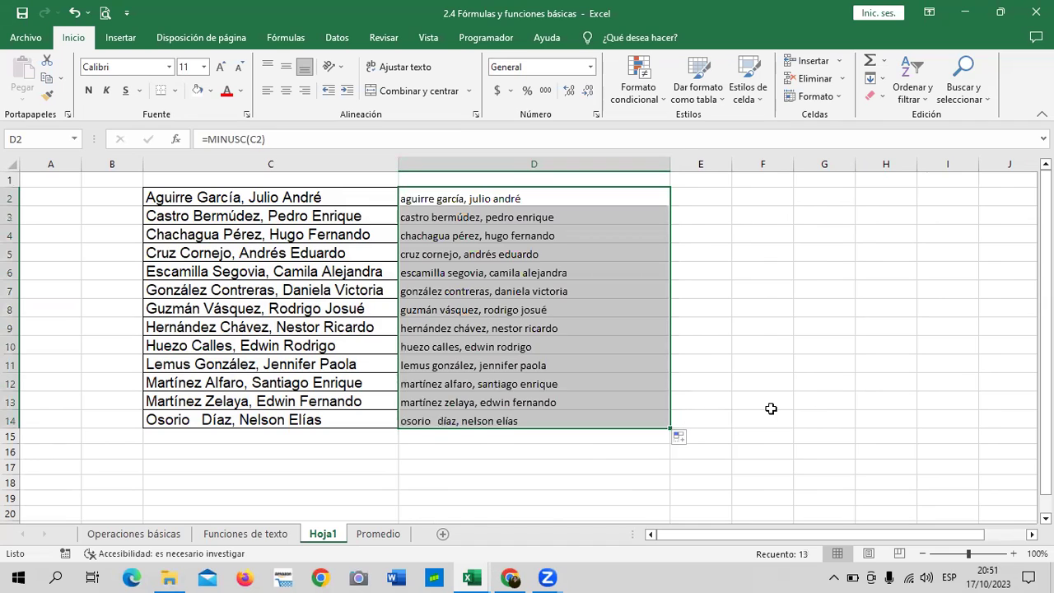
pyautogui.click(770, 408)
# - Delete column C, then undo the deletion
pyautogui.click(367, 167)
pyautogui.rightClick(367, 168)
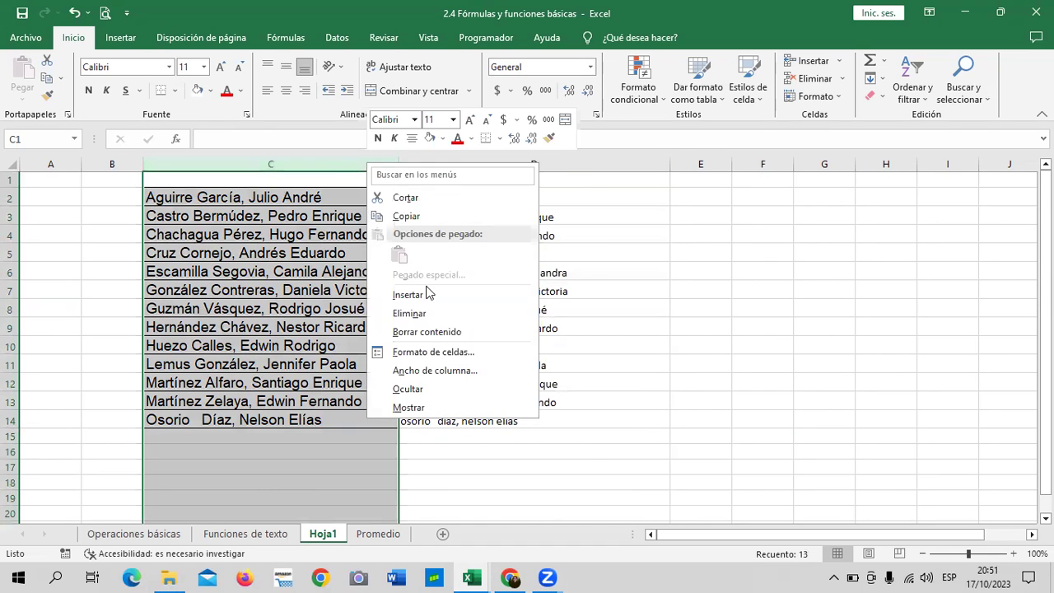
pyautogui.click(420, 311)
pyautogui.click(571, 298)
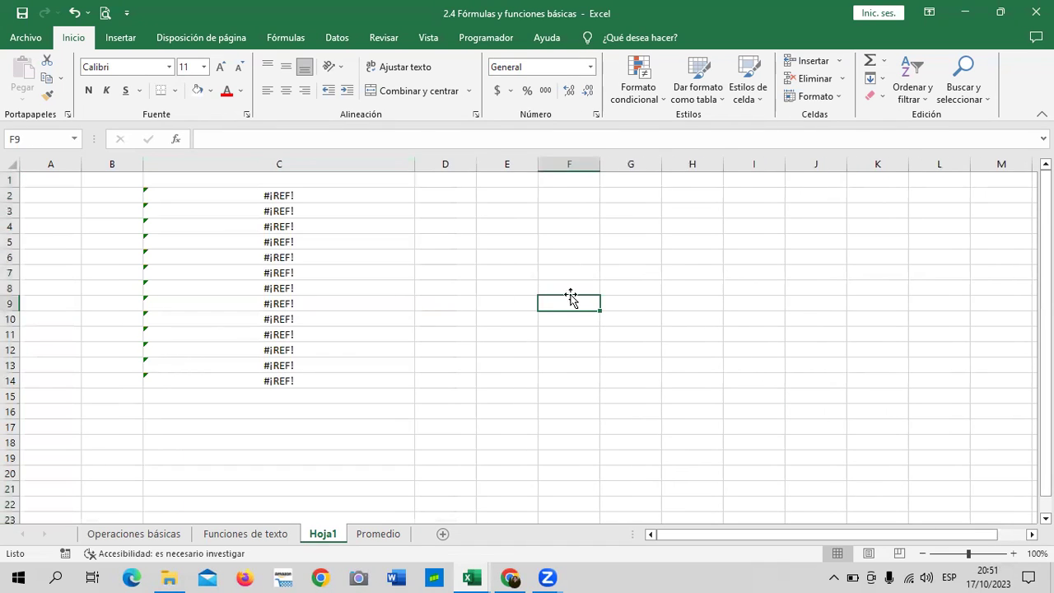
pyautogui.hotkey('ctrl', 'z')
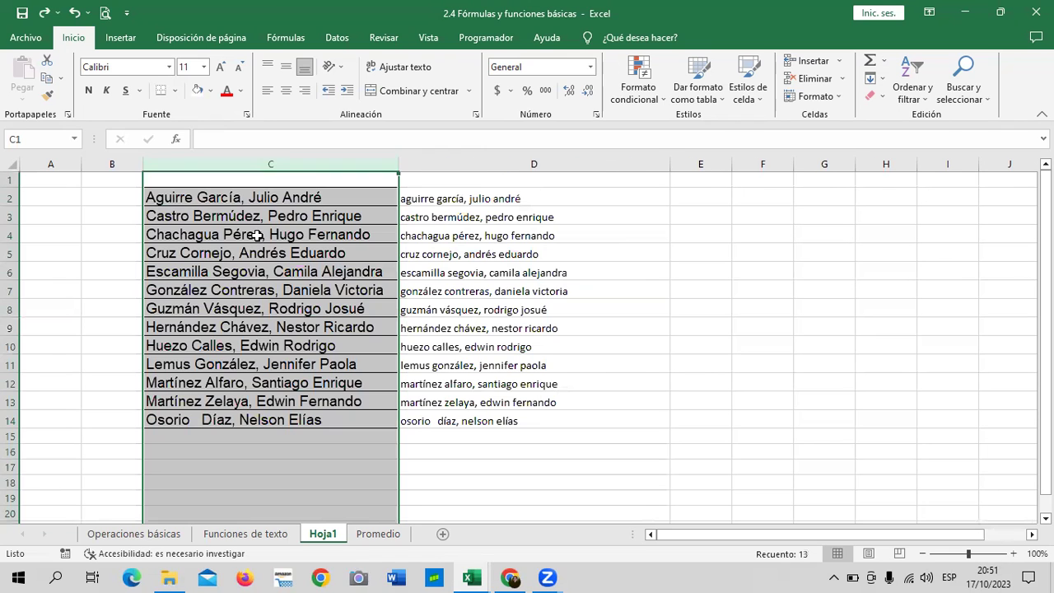
pyautogui.click(582, 290)
# - Copy D2:D14 and paste the lowercase names back at D2 as values
pyautogui.moveTo(516, 199); pyautogui.dragTo(530, 419)
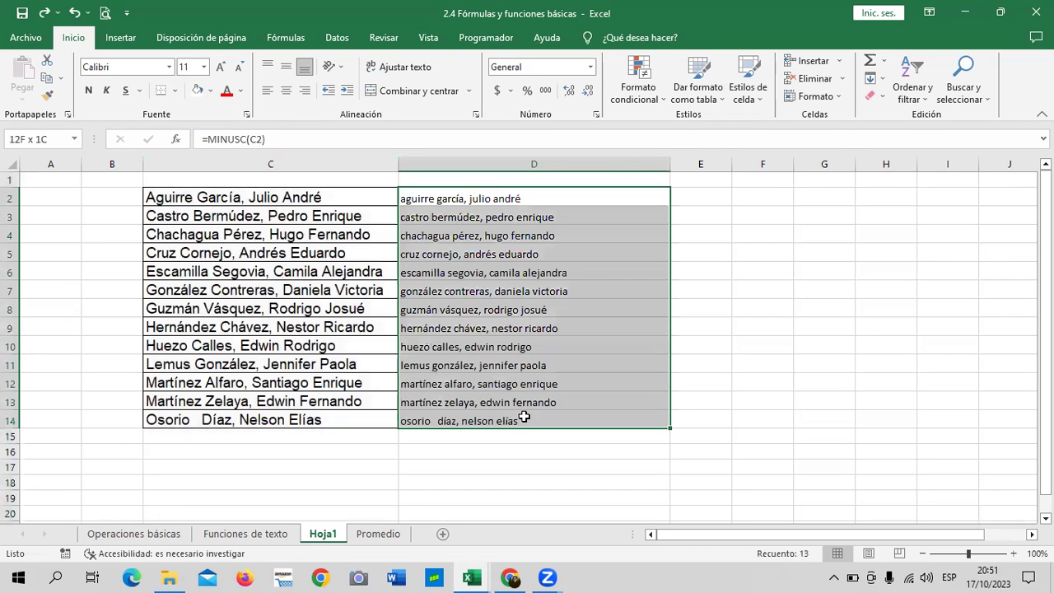
pyautogui.rightClick(548, 200)
pyautogui.click(588, 240)
pyautogui.rightClick(418, 198)
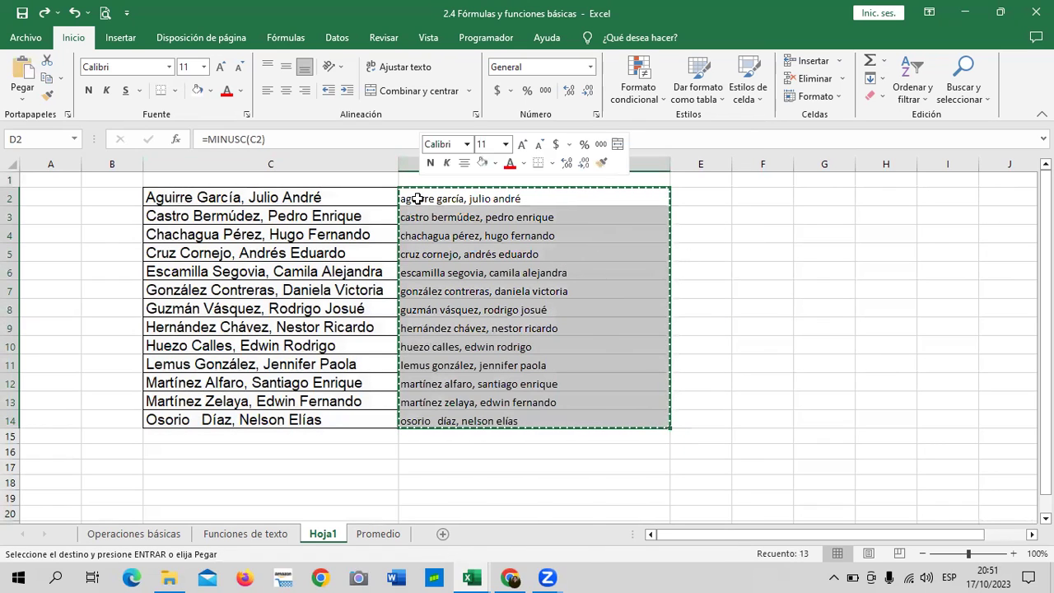
pyautogui.click(476, 280)
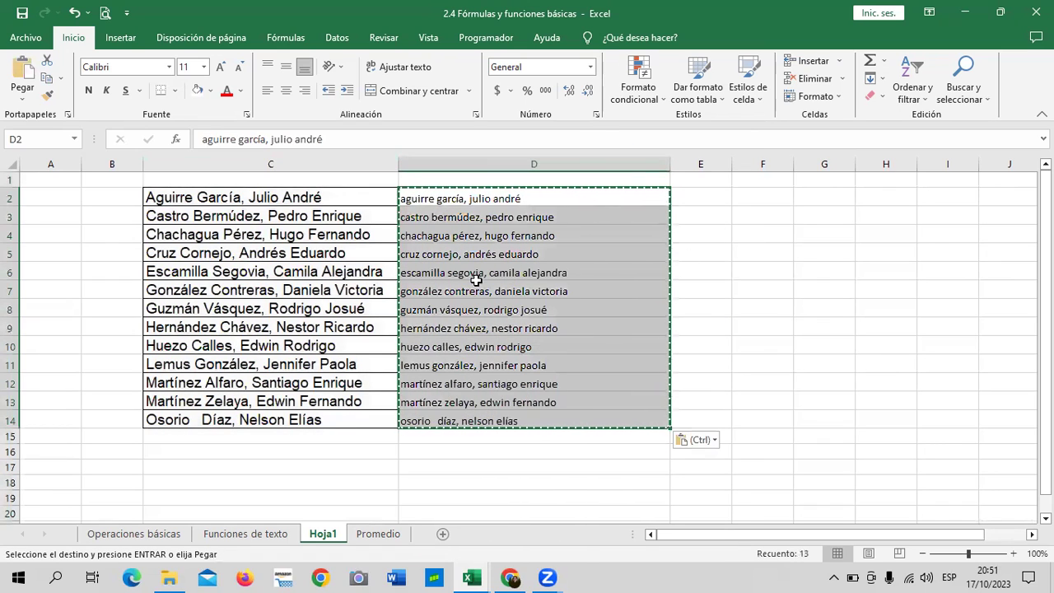
# - Insert a blank column at C, then delete the column of capitalised names
pyautogui.press('Escape')
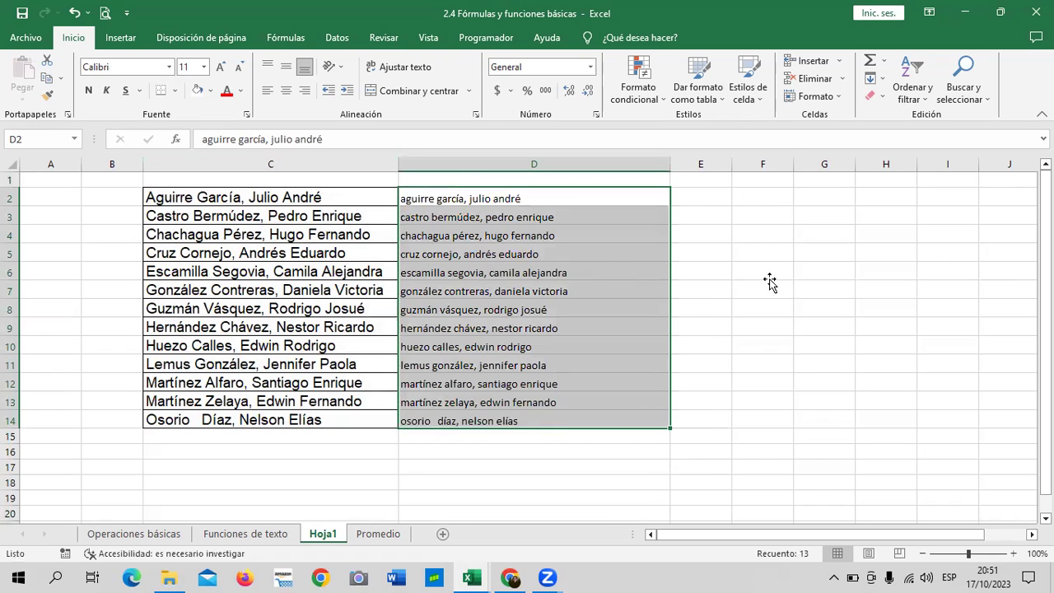
pyautogui.click(700, 287)
pyautogui.click(363, 165)
pyautogui.rightClick(363, 165)
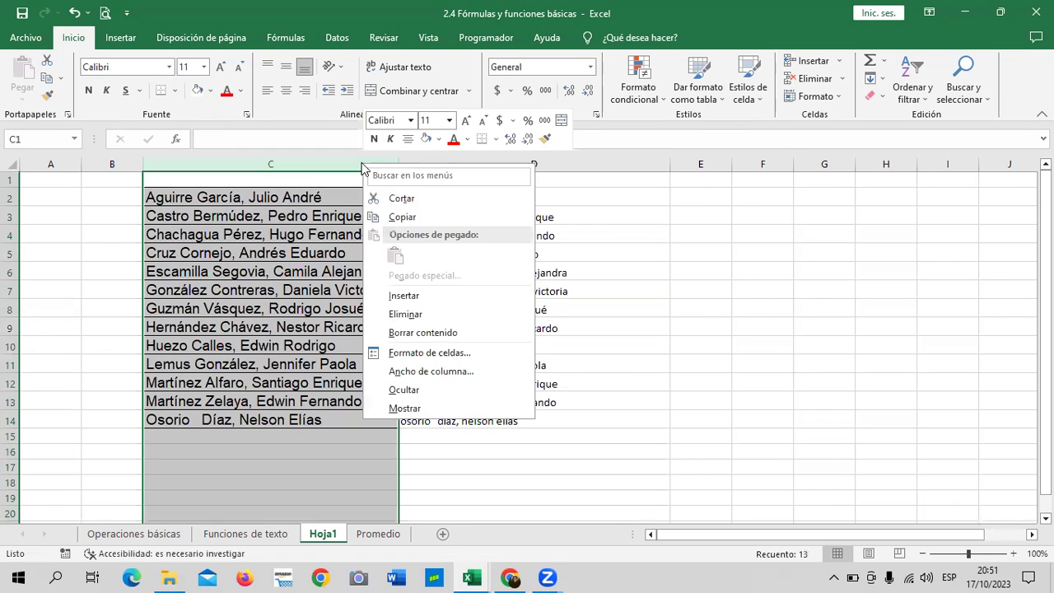
pyautogui.click(419, 298)
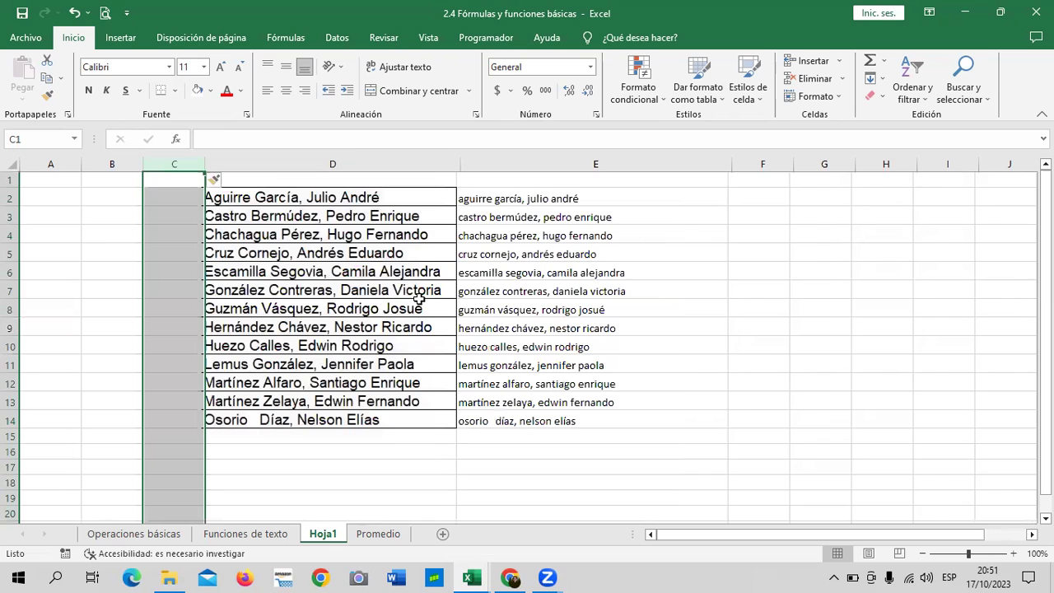
pyautogui.rightClick(361, 163)
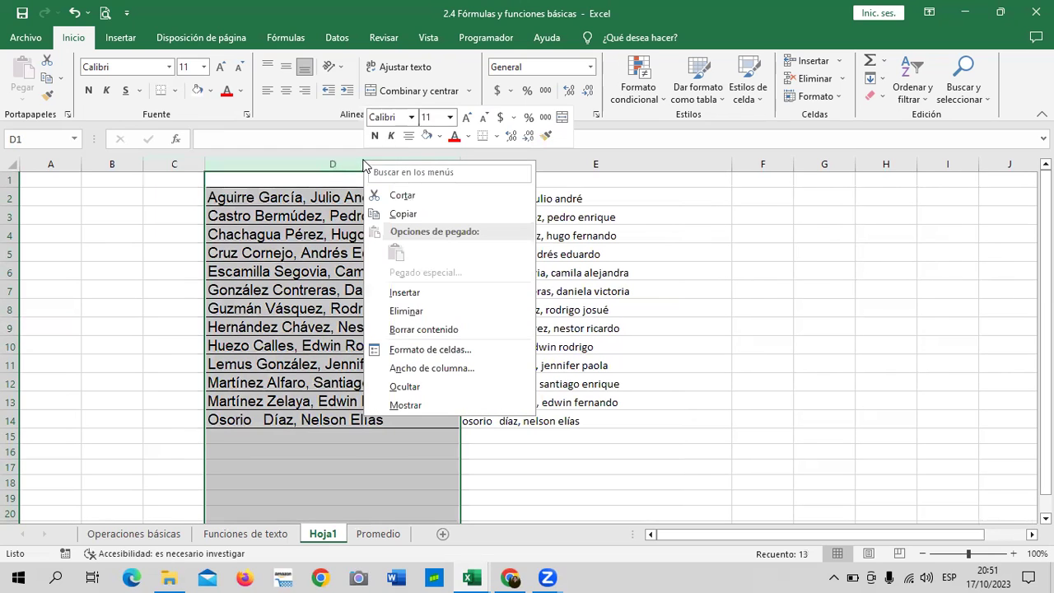
pyautogui.click(408, 309)
pyautogui.click(553, 301)
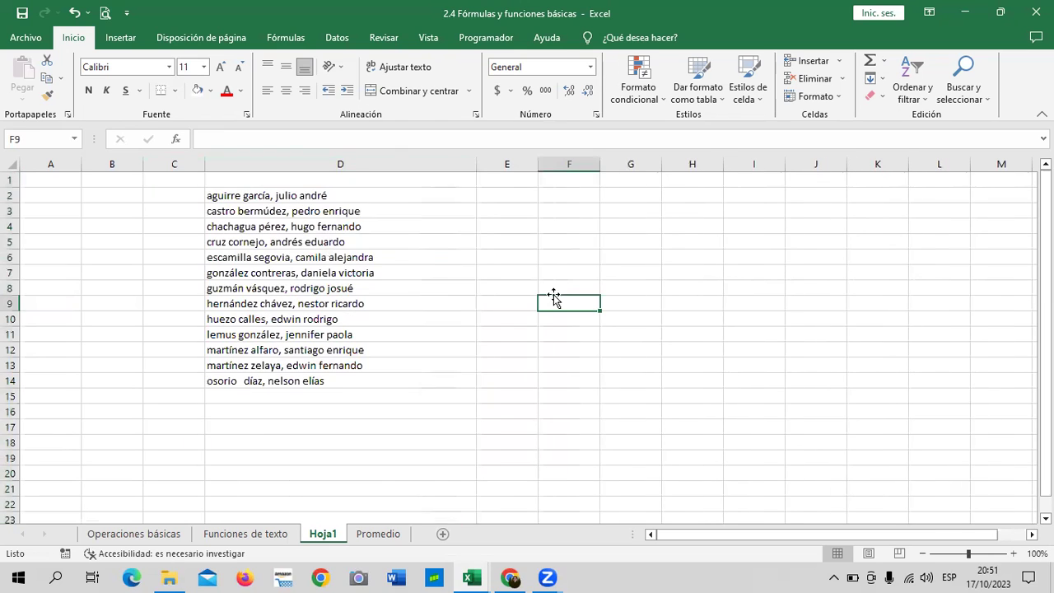
pyautogui.click(332, 200)
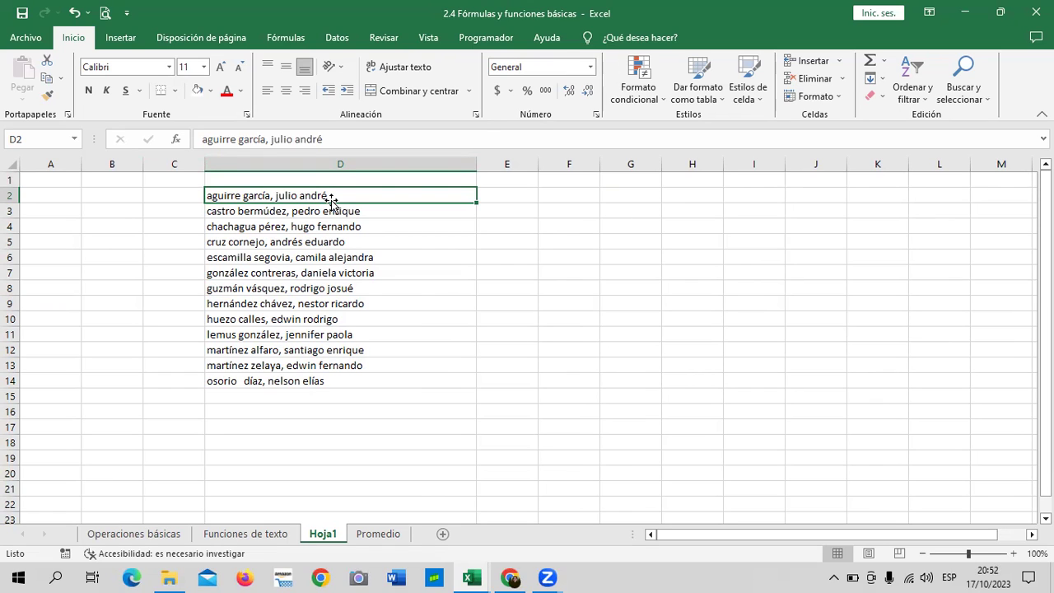
# - Zoom the sheet to 120% and add extra spaces after the first surname in D2
pyautogui.click(1013, 553)
pyautogui.click(1014, 553)
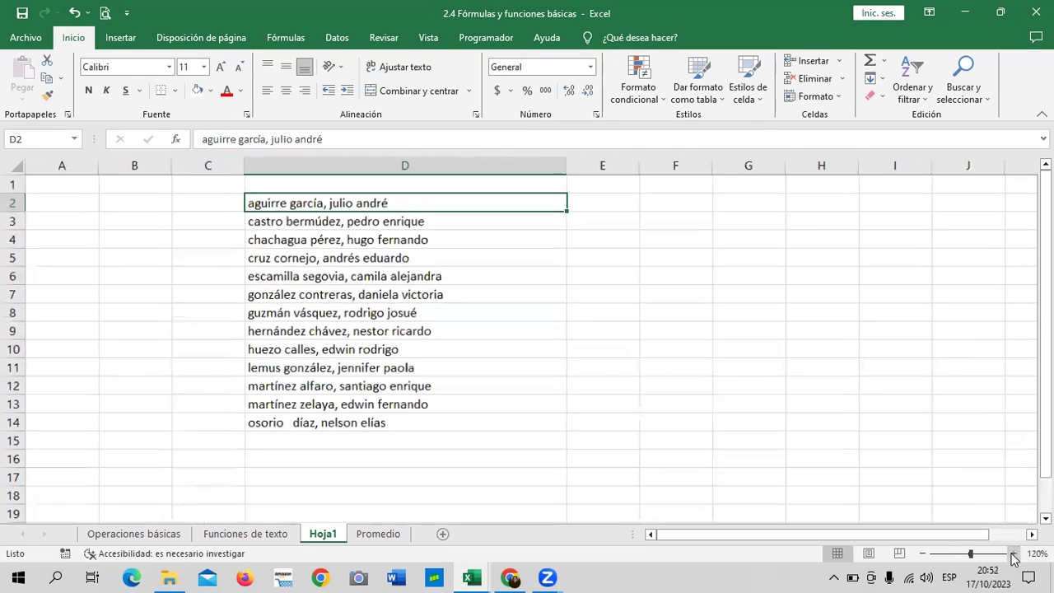
pyautogui.click(727, 313)
pyautogui.click(408, 201)
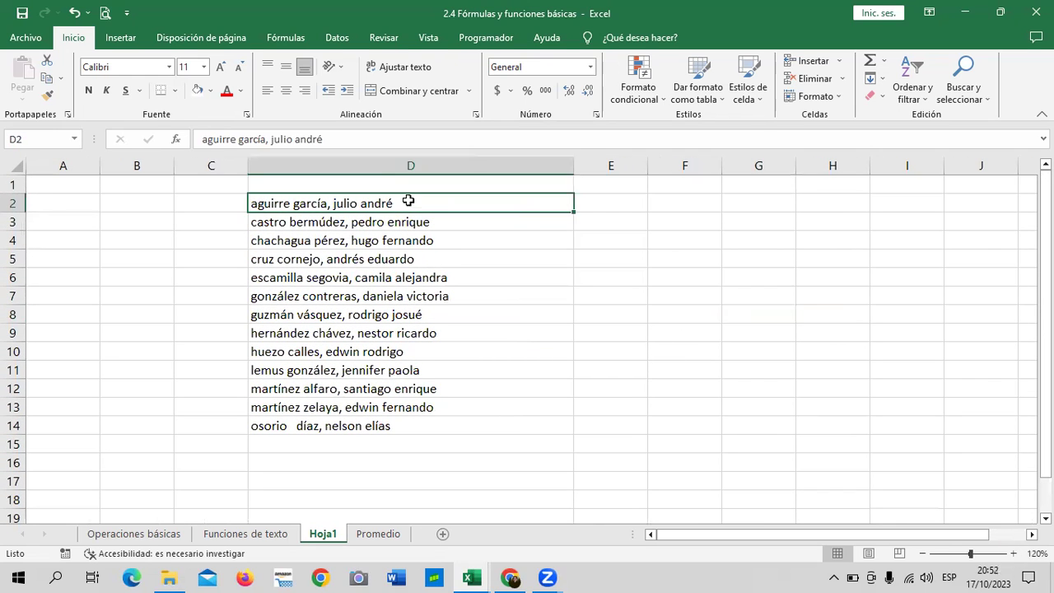
pyautogui.click(237, 140)
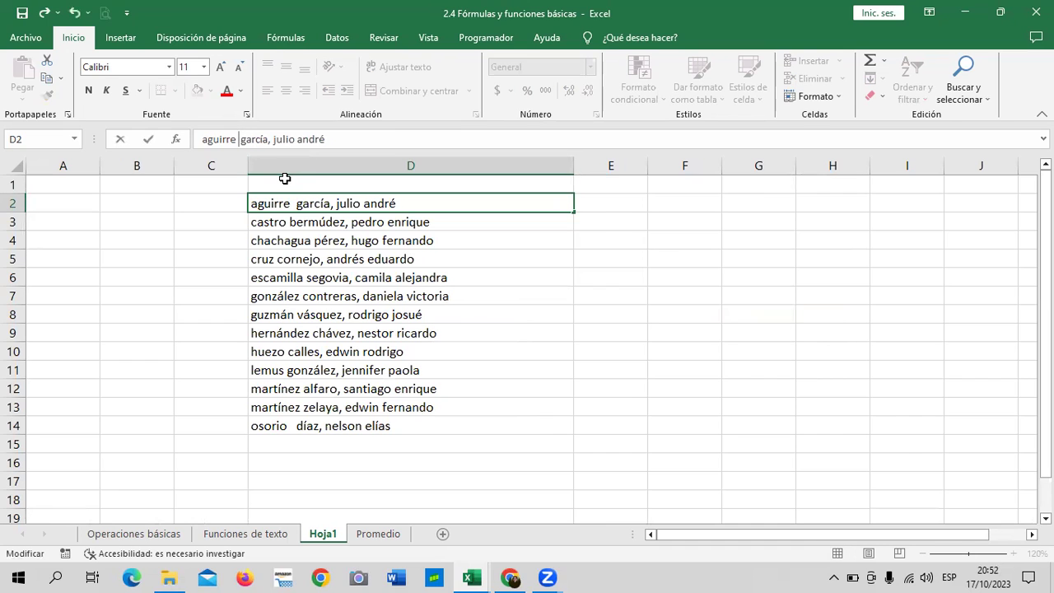
pyautogui.click(336, 316)
# - Add extra spaces after the comma in the D7 and D12 names, and begin editing D9
pyautogui.click(356, 296)
pyautogui.doubleClick(362, 296)
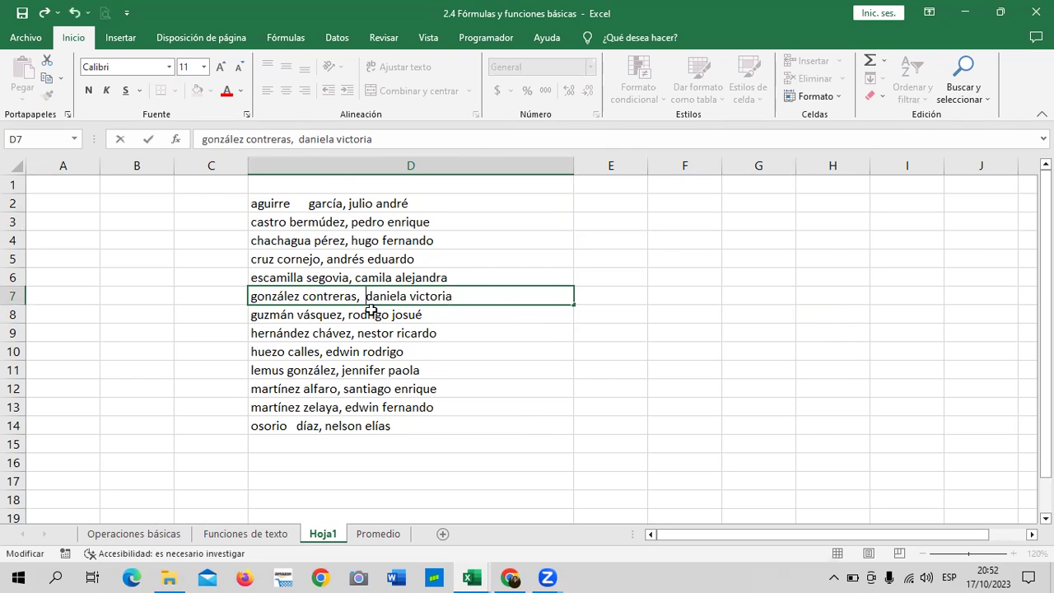
pyautogui.click(418, 392)
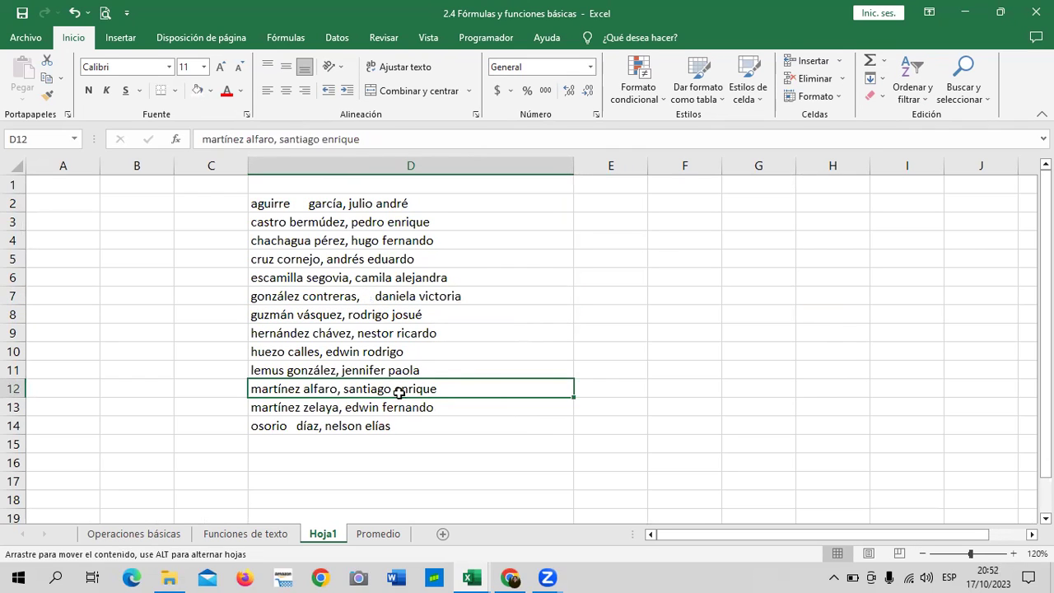
pyautogui.doubleClick(343, 390)
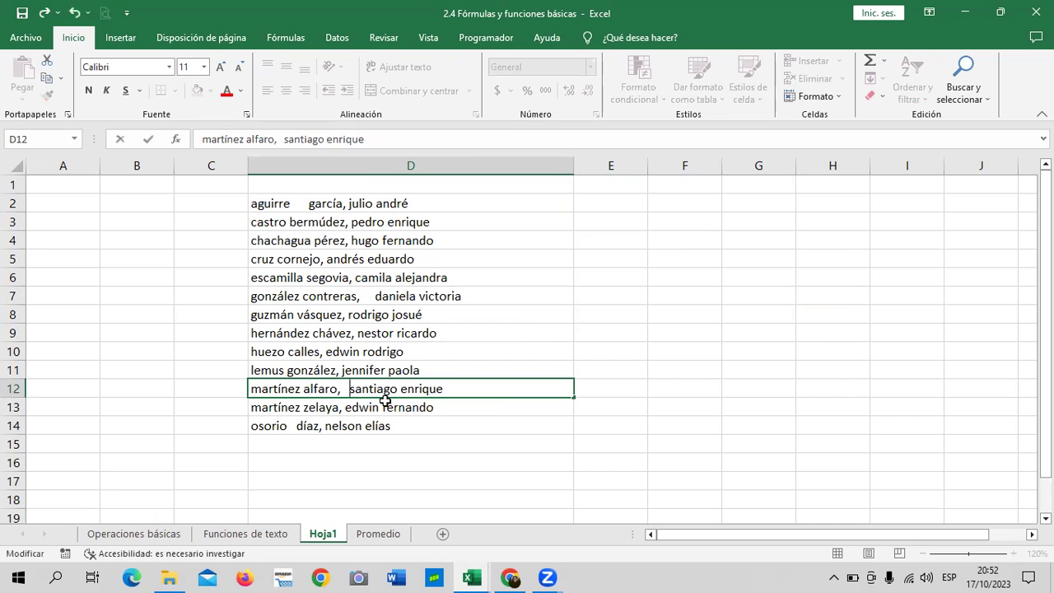
pyautogui.click(381, 336)
pyautogui.doubleClick(394, 334)
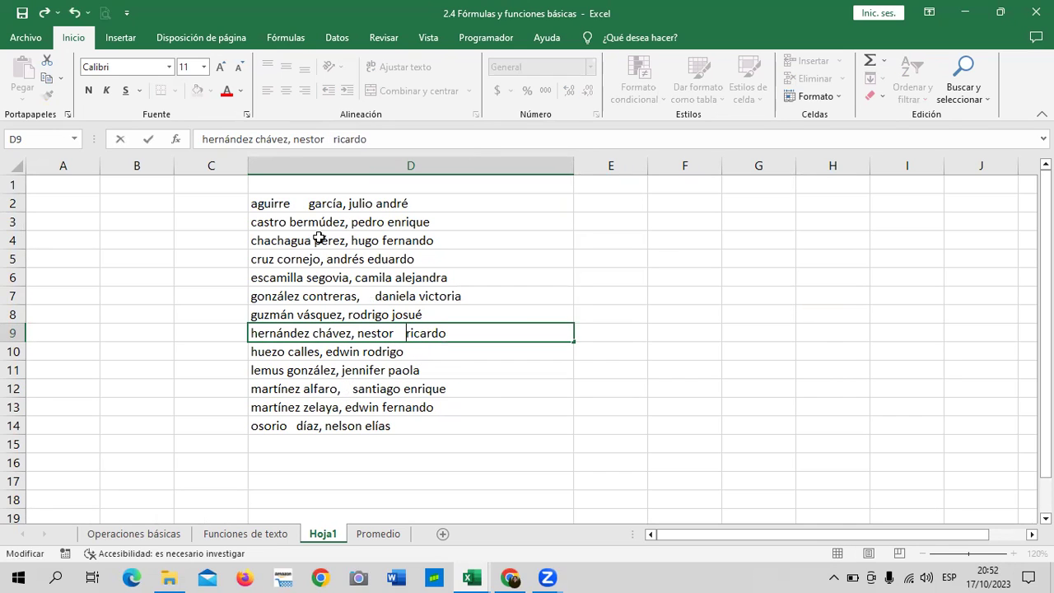
# - Insert extra spaces between the given names in D3, after the first surname in D14, and in D12
pyautogui.click(359, 224)
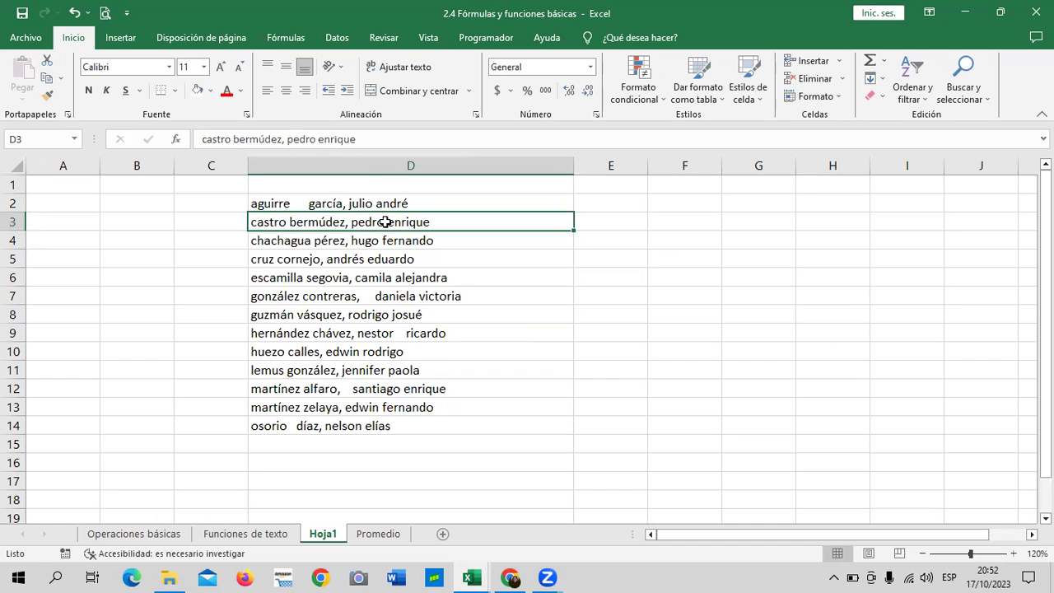
pyautogui.doubleClick(385, 222)
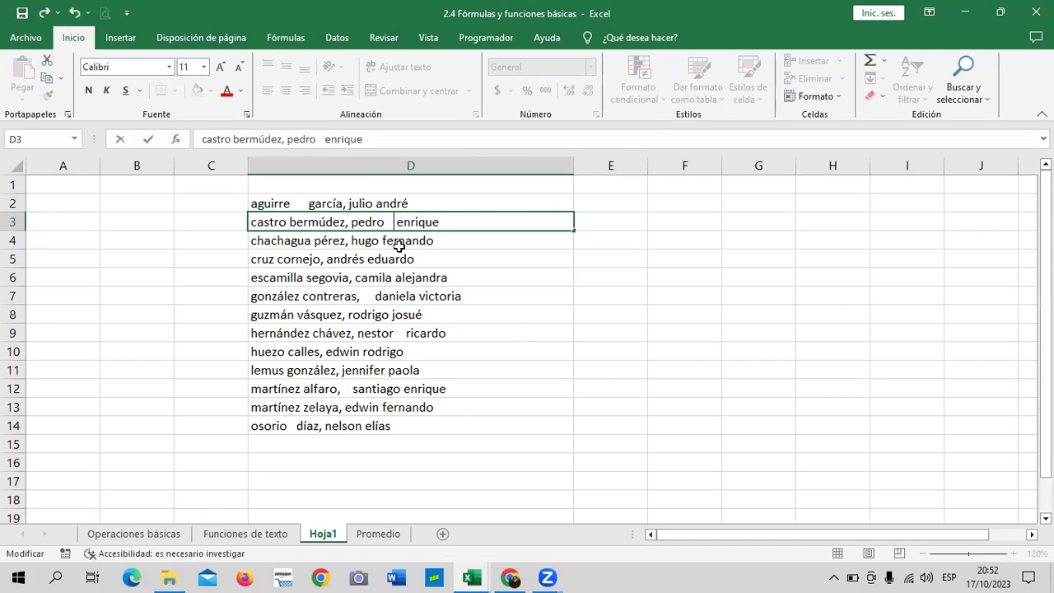
pyautogui.click(290, 426)
pyautogui.doubleClick(290, 426)
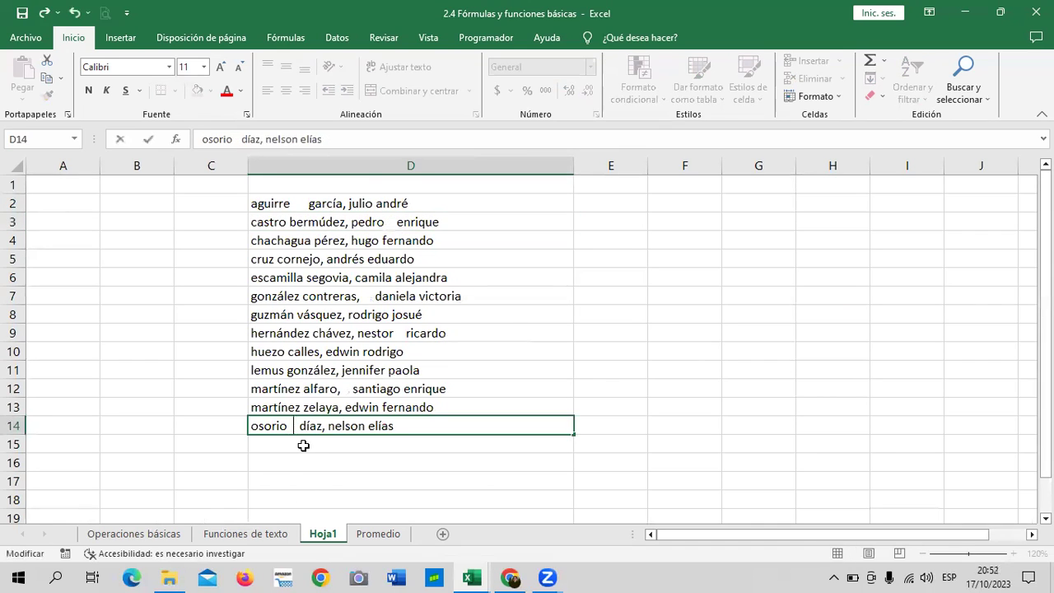
pyautogui.click(307, 389)
pyautogui.doubleClick(304, 389)
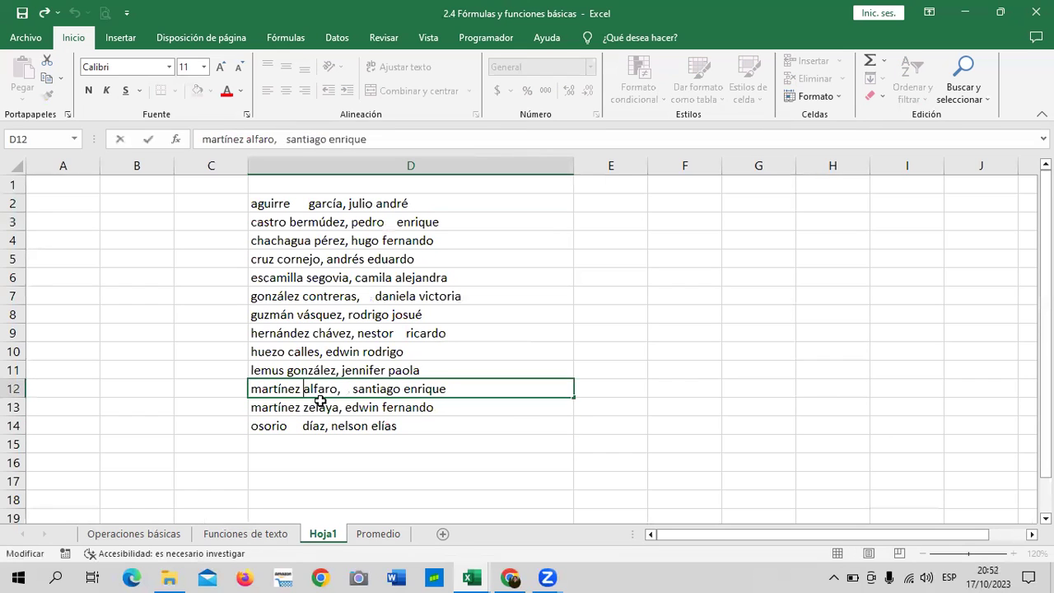
# - Add extra spaces before the second surname in the D9 and D6 names
pyautogui.click(313, 333)
pyautogui.doubleClick(313, 333)
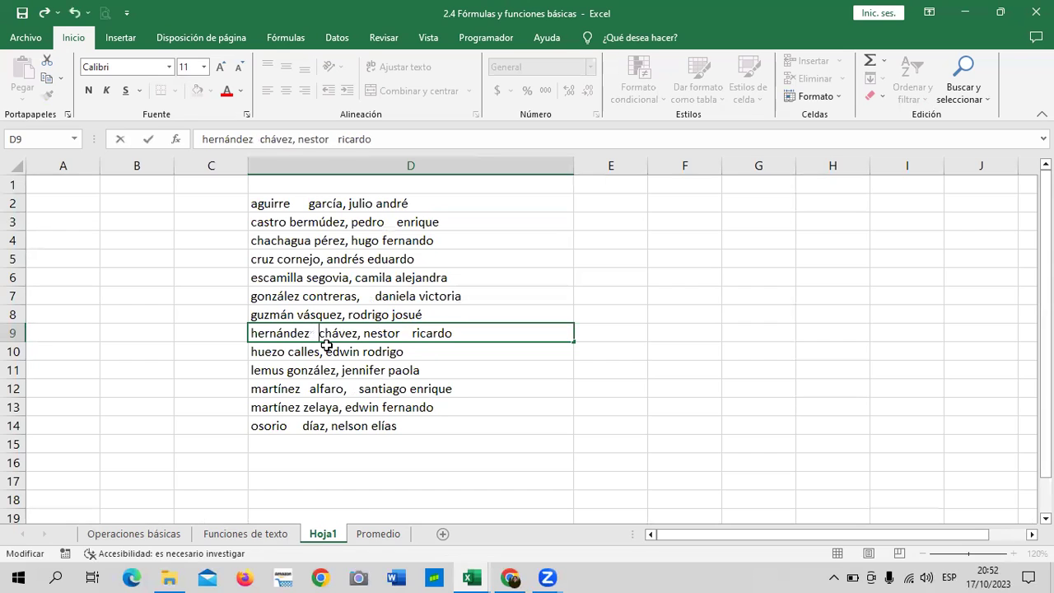
pyautogui.click(327, 347)
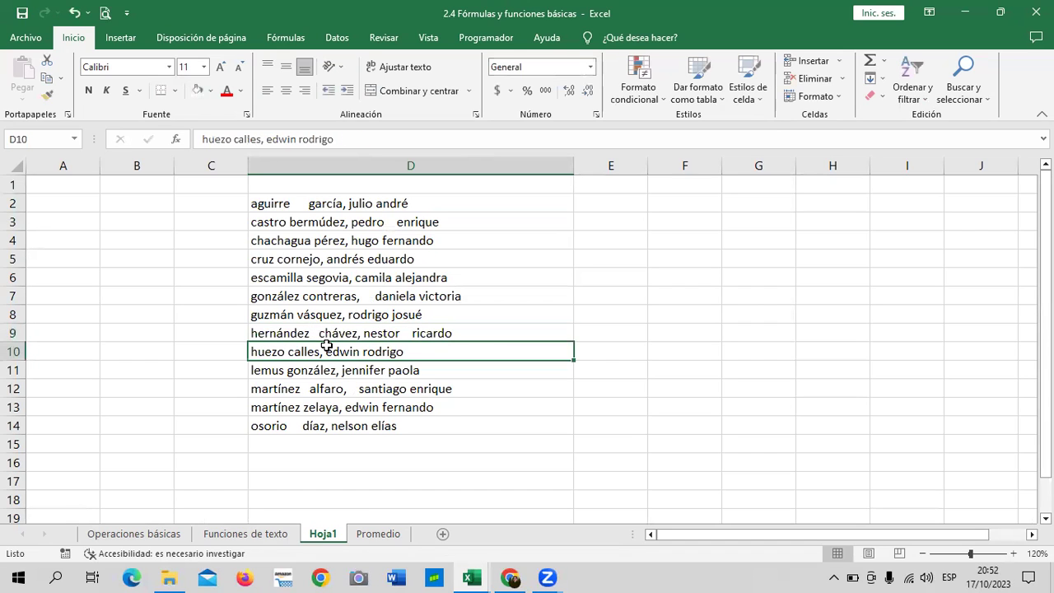
pyautogui.click(309, 282)
pyautogui.doubleClick(307, 281)
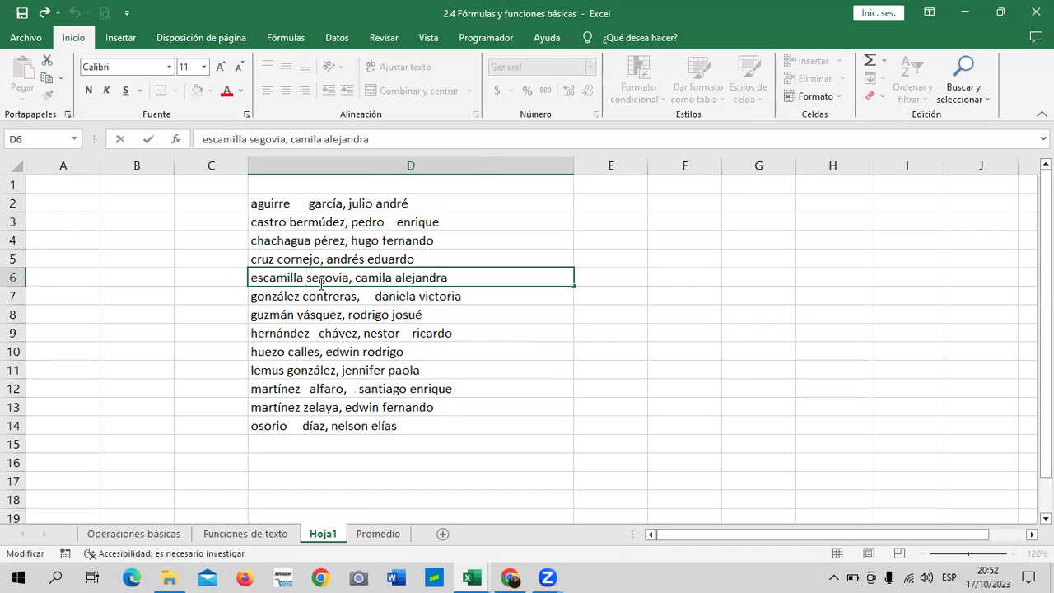
pyautogui.press('Return')
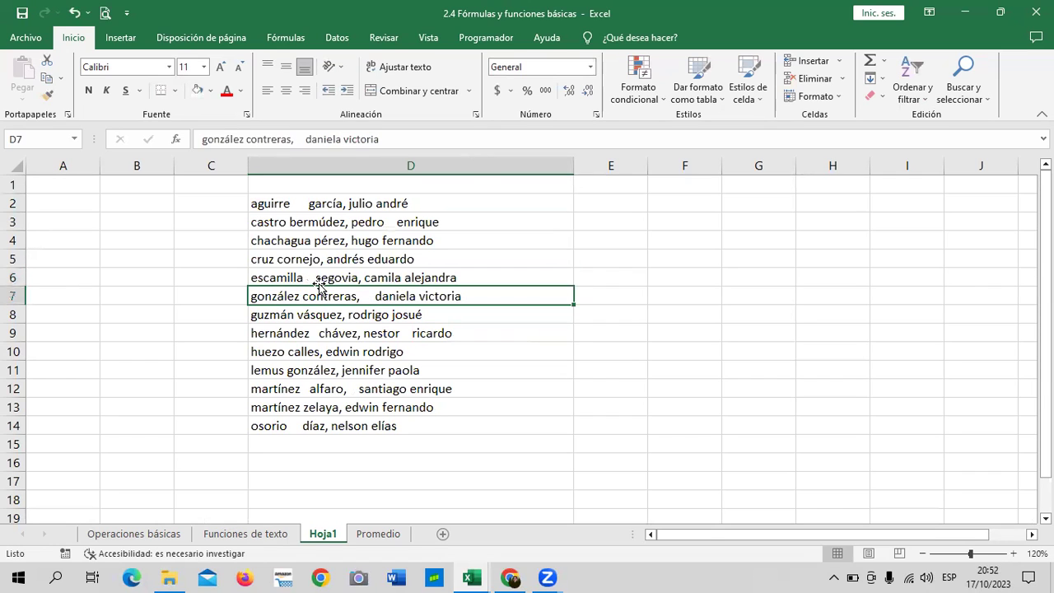
# - Add extra spaces after the first surname in D4, narrow column D, and select D2:E14
pyautogui.click(305, 242)
pyautogui.doubleClick(315, 240)
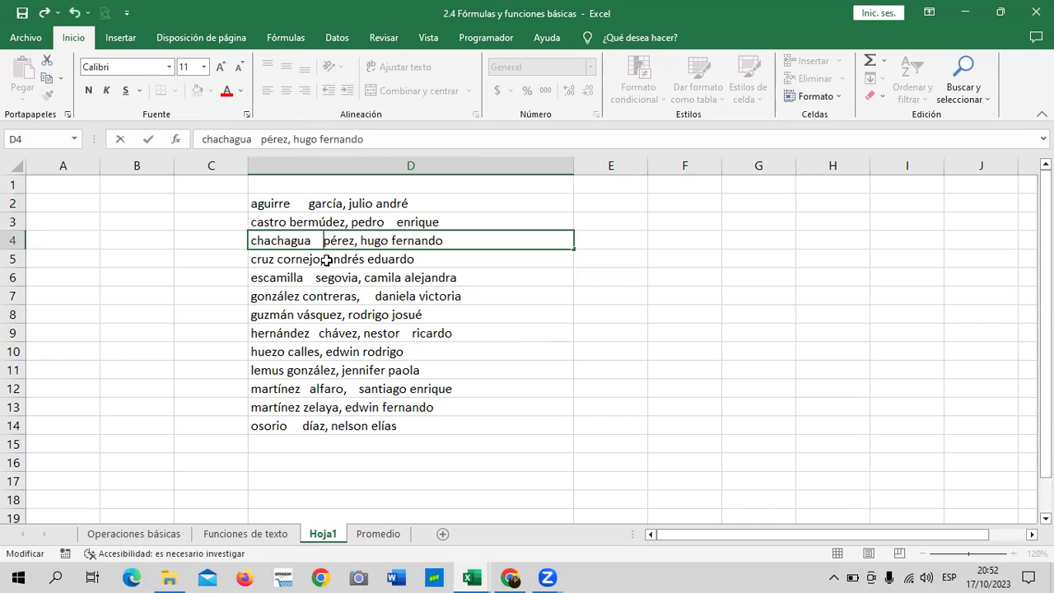
pyautogui.press('Return')
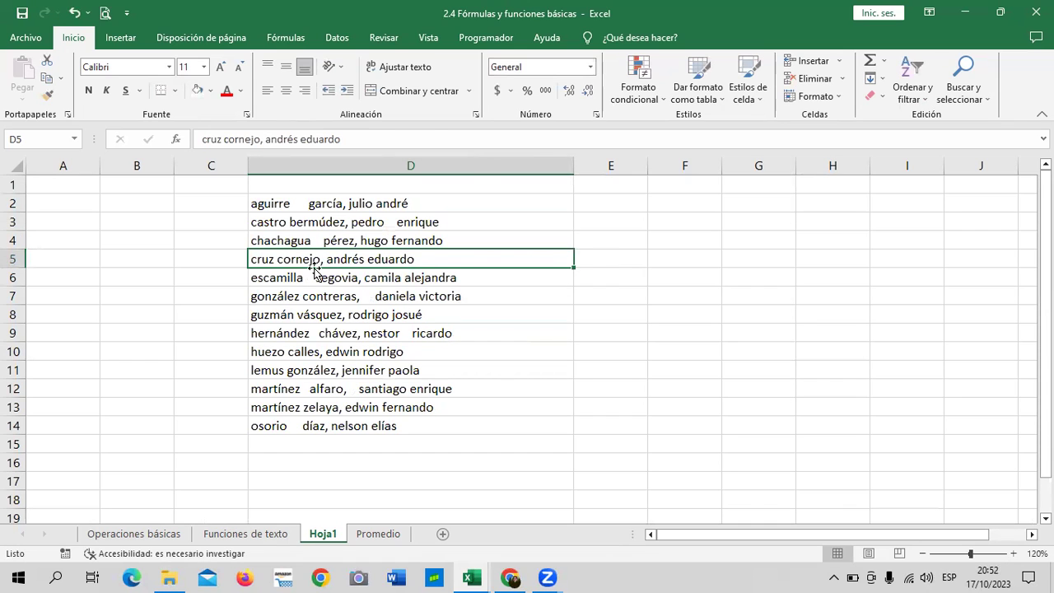
pyautogui.moveTo(574, 165); pyautogui.dragTo(492, 165)
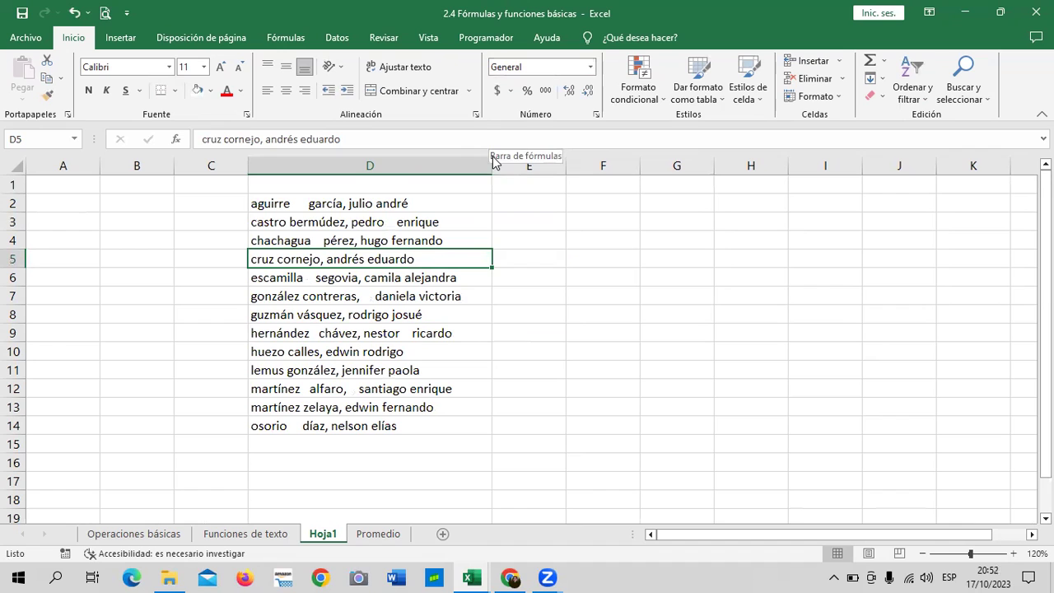
pyautogui.moveTo(458, 206)
pyautogui.mouseDown()
pyautogui.moveTo(474, 429)
pyautogui.moveTo(558, 421)
pyautogui.mouseUp()
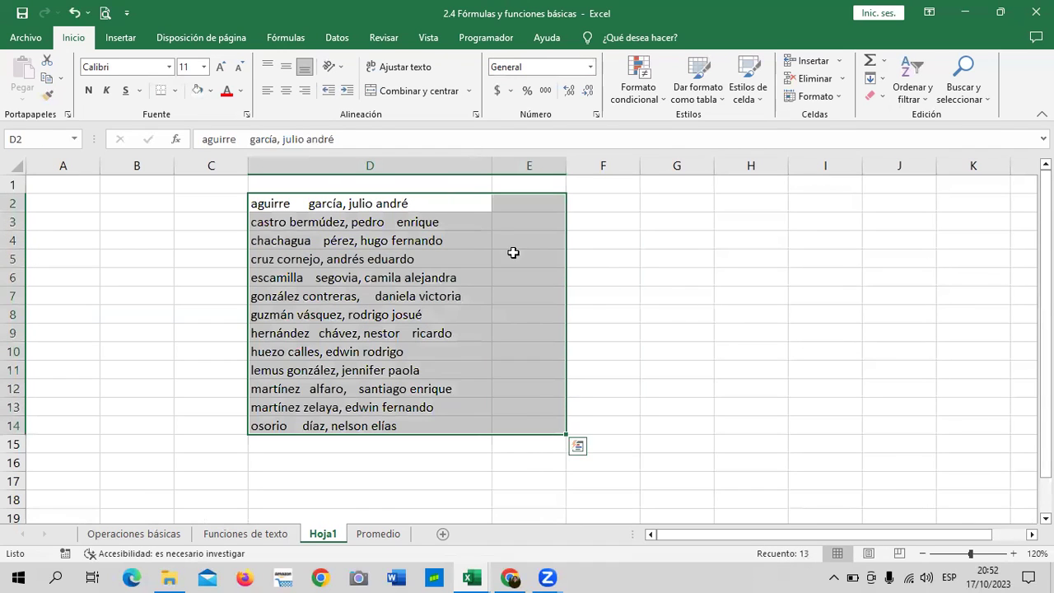
# - Apply Todos los bordes to every cell of D2:E14
pyautogui.click(175, 90)
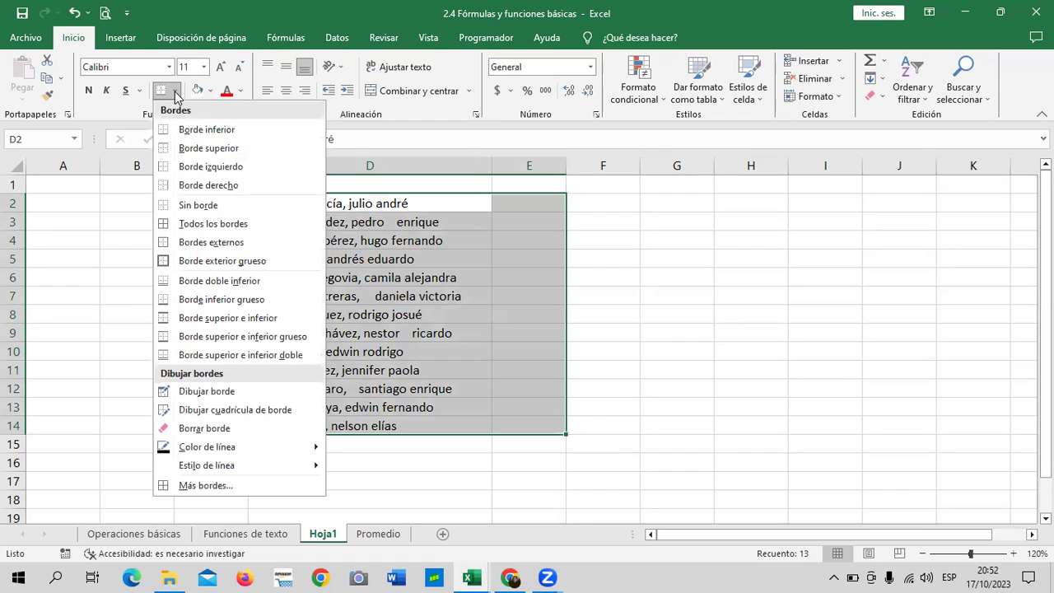
pyautogui.click(203, 227)
pyautogui.click(614, 297)
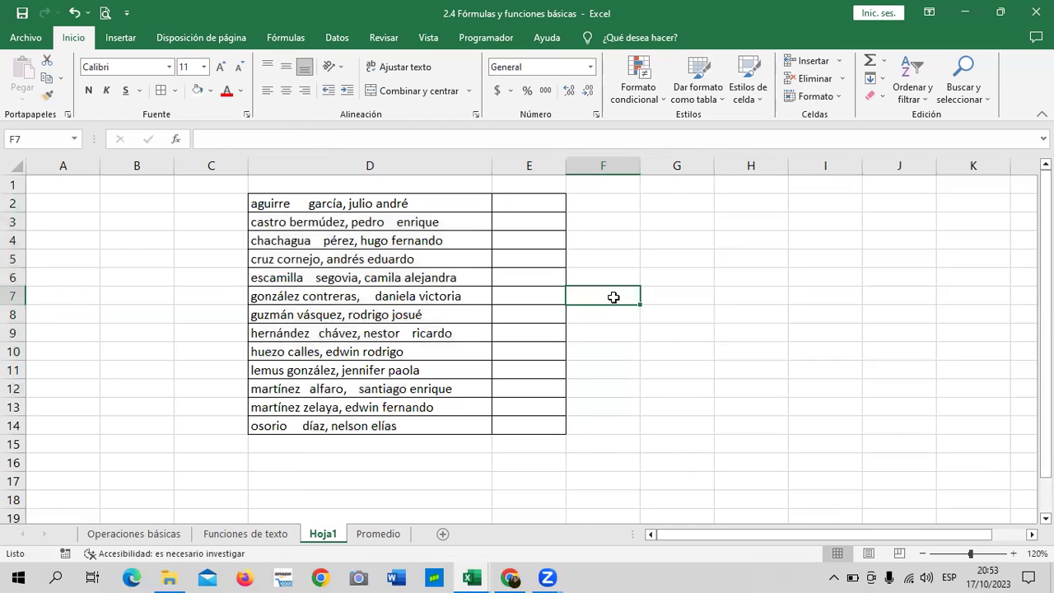
# - Widen column E beside the bordered lowercase names
pyautogui.click(466, 204)
pyautogui.moveTo(567, 166); pyautogui.dragTo(625, 166)
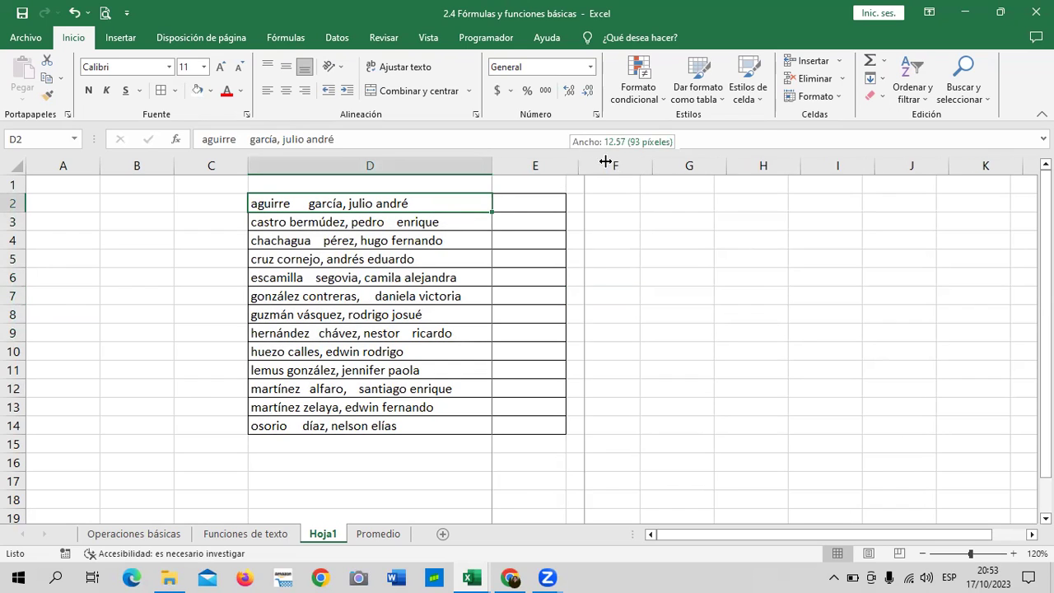
pyautogui.click(741, 268)
pyautogui.click(731, 235)
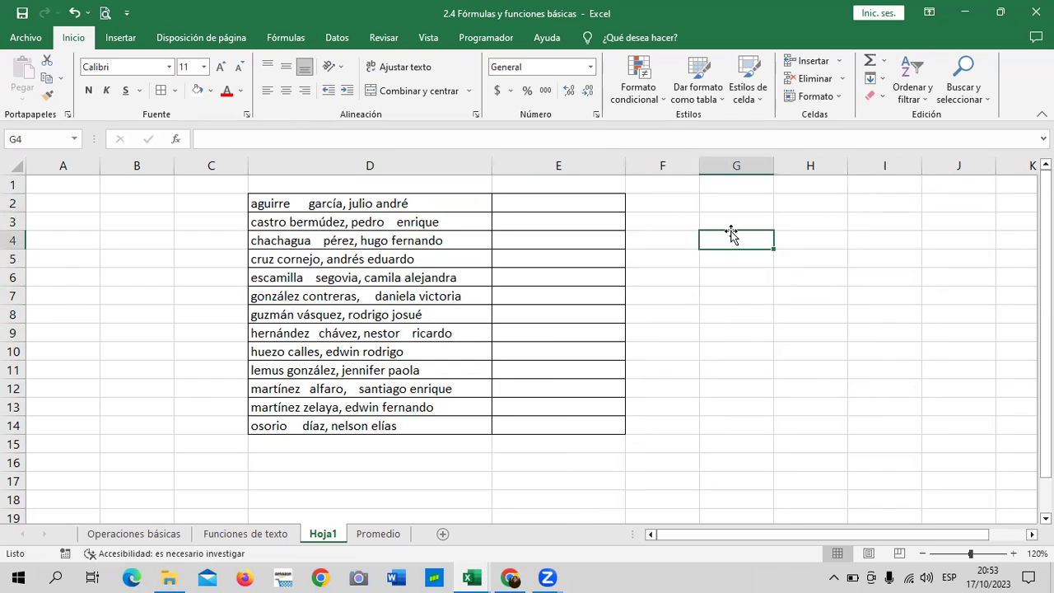
# - Start an =ESPACIOS formula in G3, then abandon it unfinished
pyautogui.click(729, 221)
pyautogui.write('=')
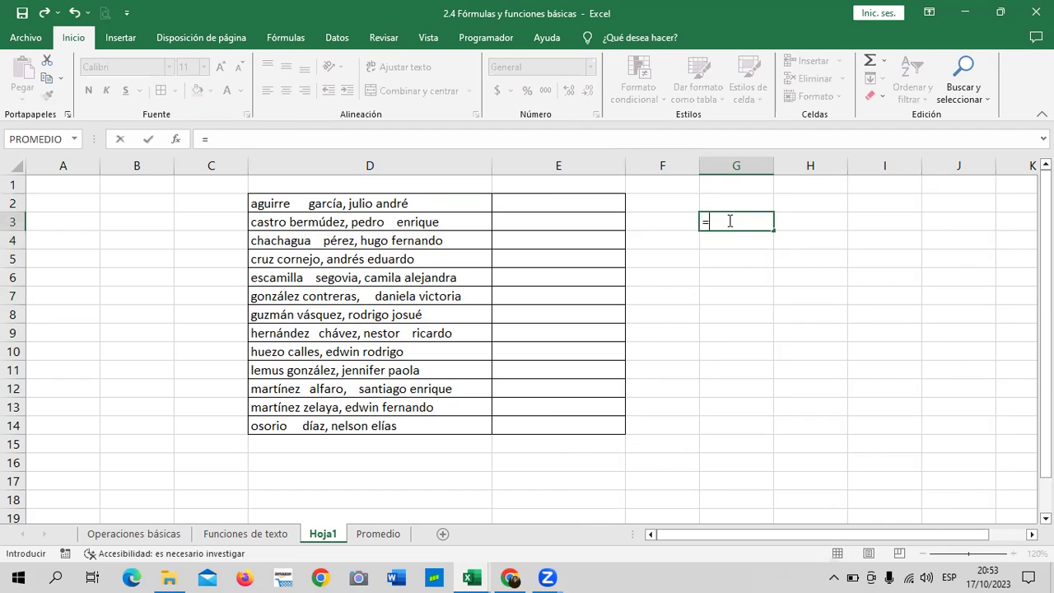
pyautogui.write('ES')
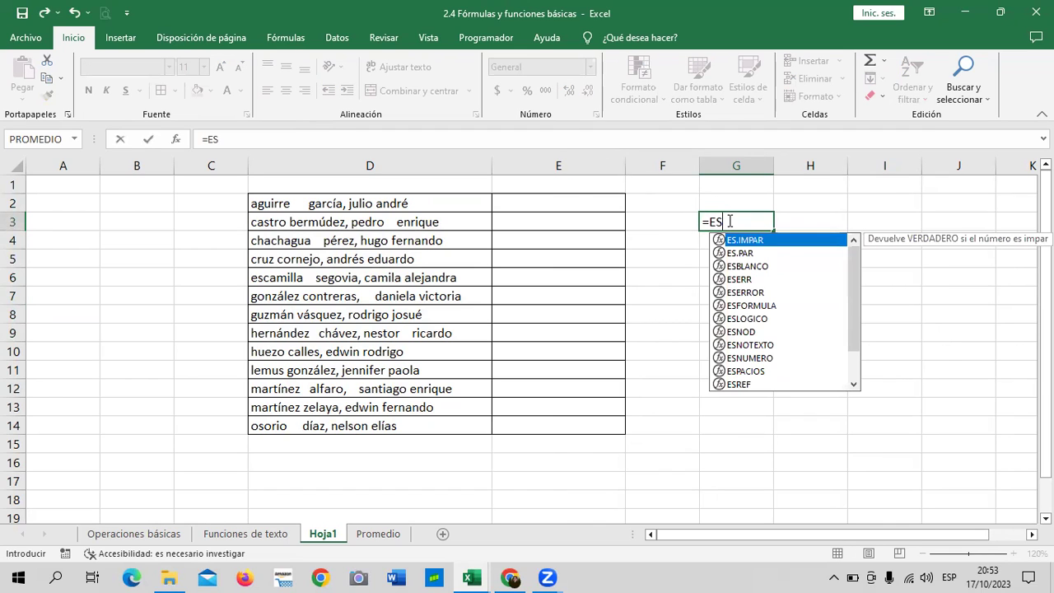
pyautogui.write('PA')
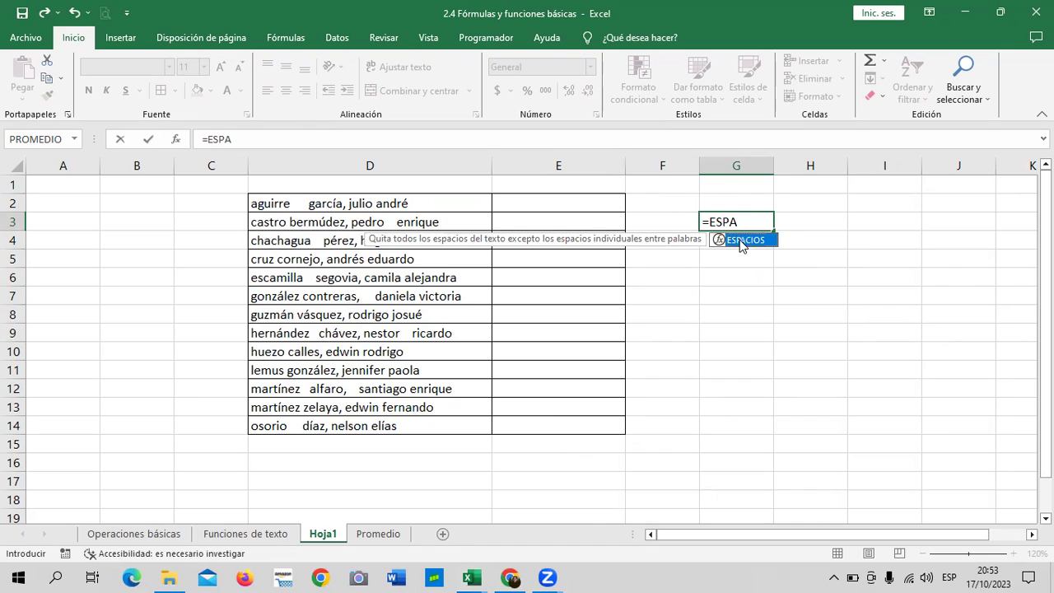
pyautogui.doubleClick(743, 241)
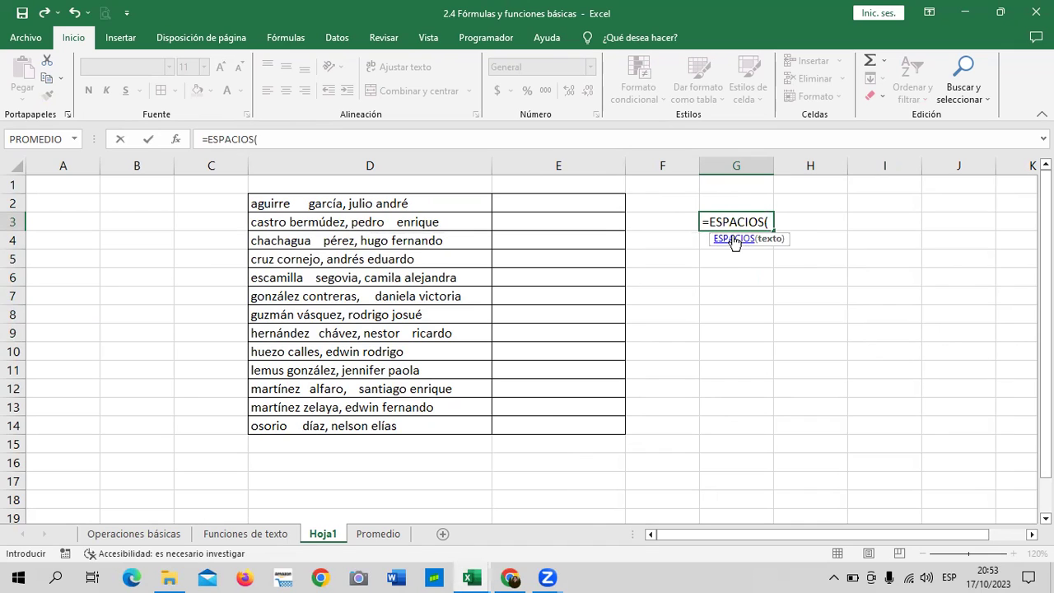
pyautogui.press('BackSpace')
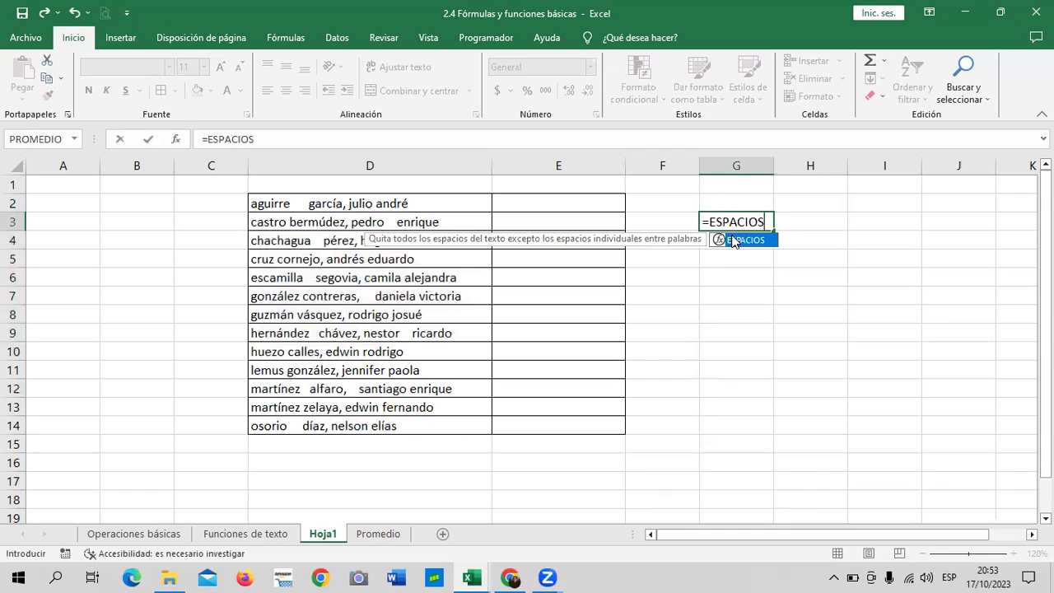
pyautogui.press('BackSpace')
pyautogui.press('BackSpace')
pyautogui.press('BackSpace')
pyautogui.press('BackSpace')
pyautogui.press('BackSpace')
pyautogui.press('BackSpace')
pyautogui.press('BackSpace')
pyautogui.press('BackSpace')
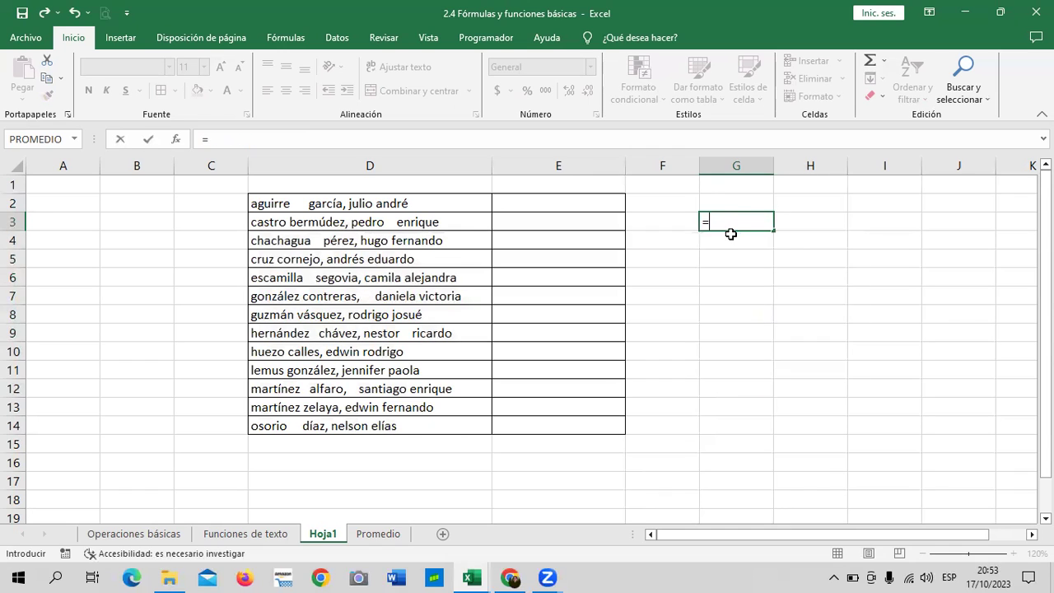
pyautogui.press('Escape')
pyautogui.click(733, 238)
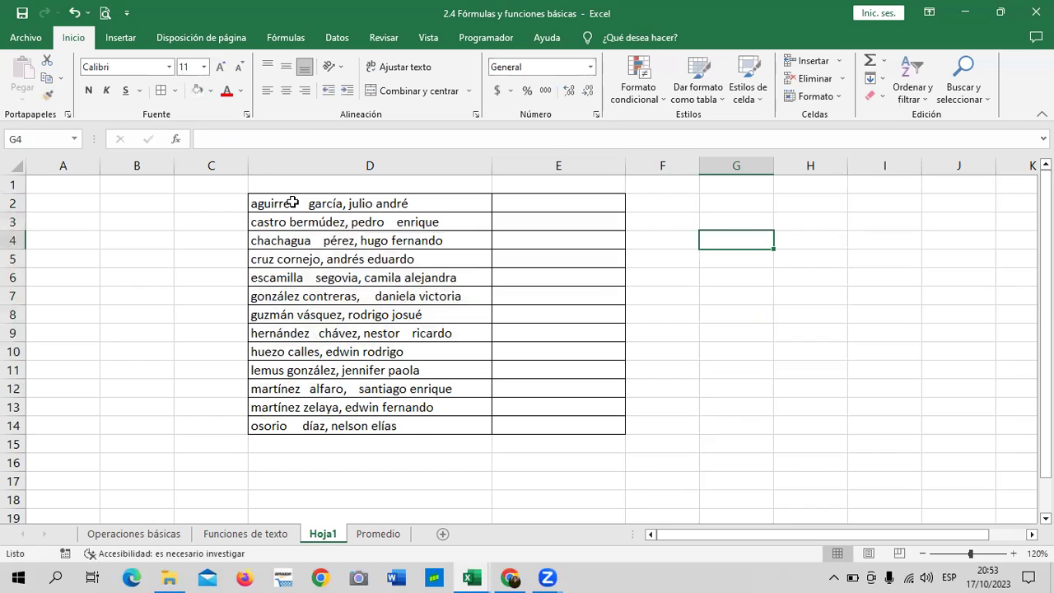
# - Add extra spaces after the comma in D10, widen column E to about 36.86, and narrow column D slightly
pyautogui.click(318, 240)
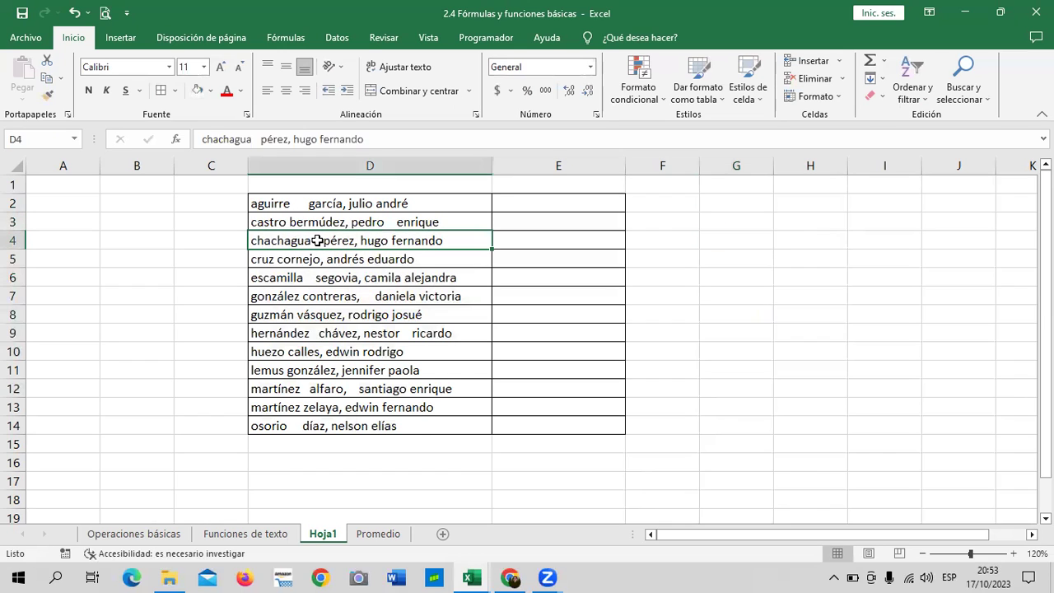
pyautogui.click(280, 355)
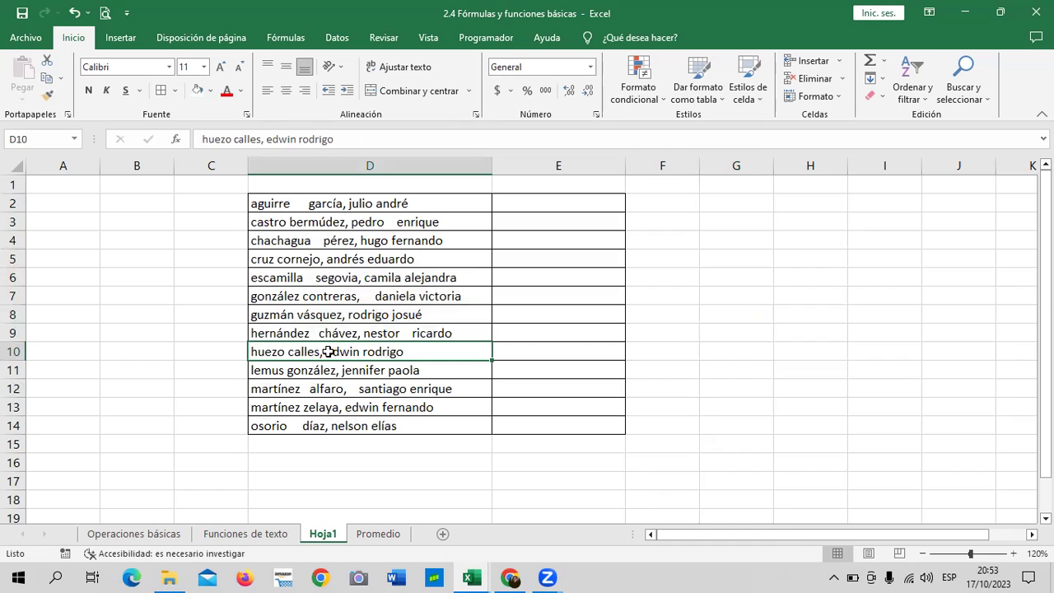
pyautogui.doubleClick(330, 355)
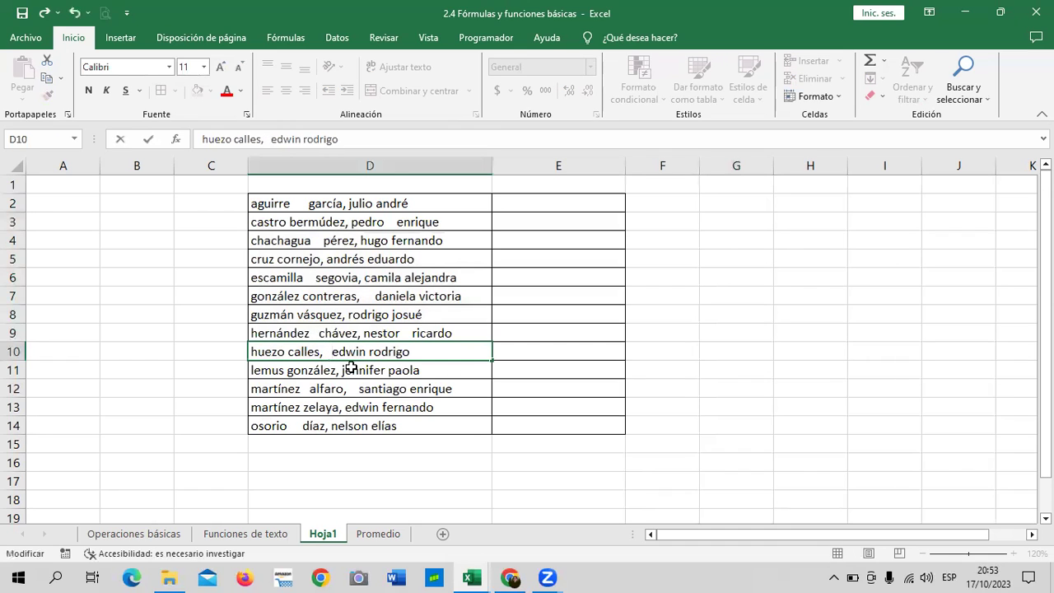
pyautogui.click(551, 366)
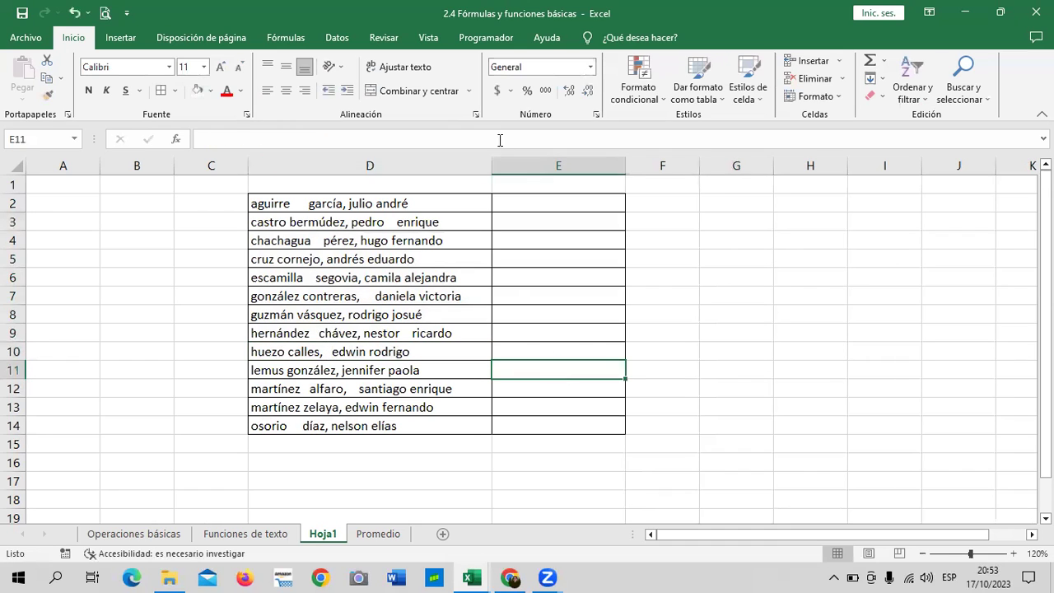
pyautogui.moveTo(625, 164); pyautogui.dragTo(683, 161)
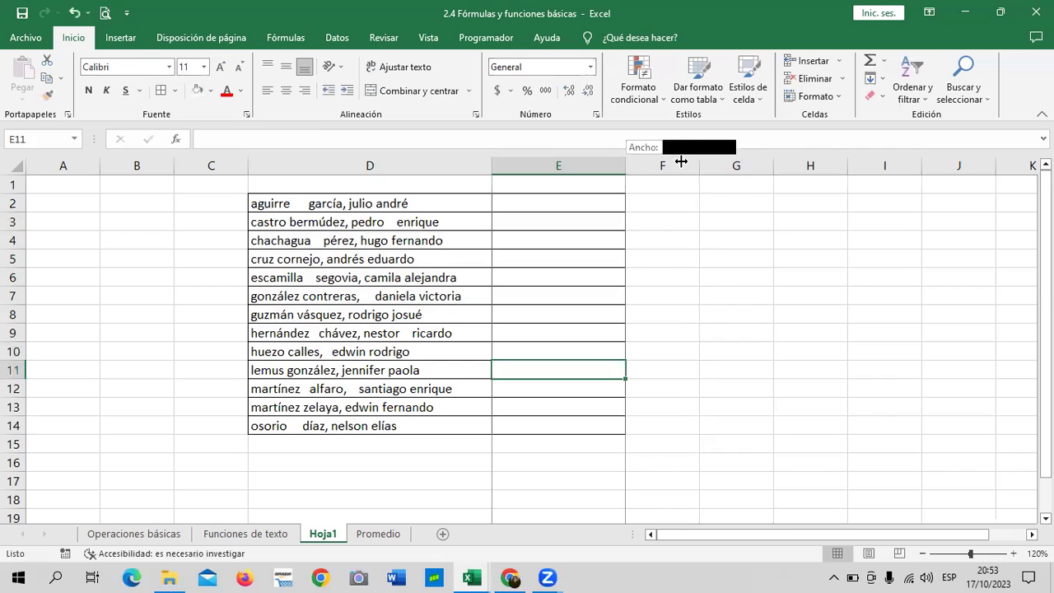
pyautogui.moveTo(491, 165); pyautogui.dragTo(479, 168)
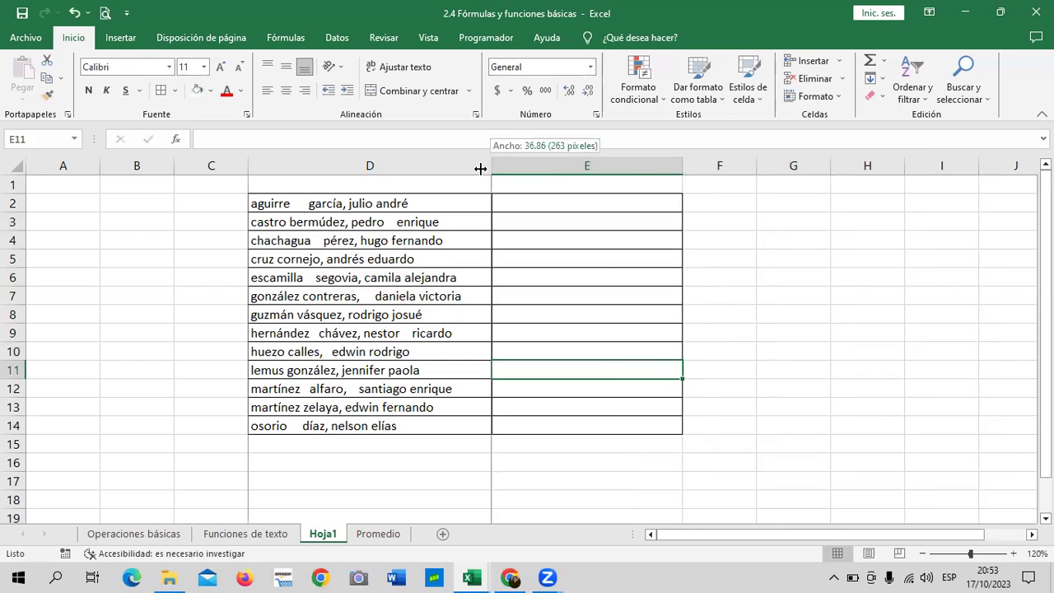
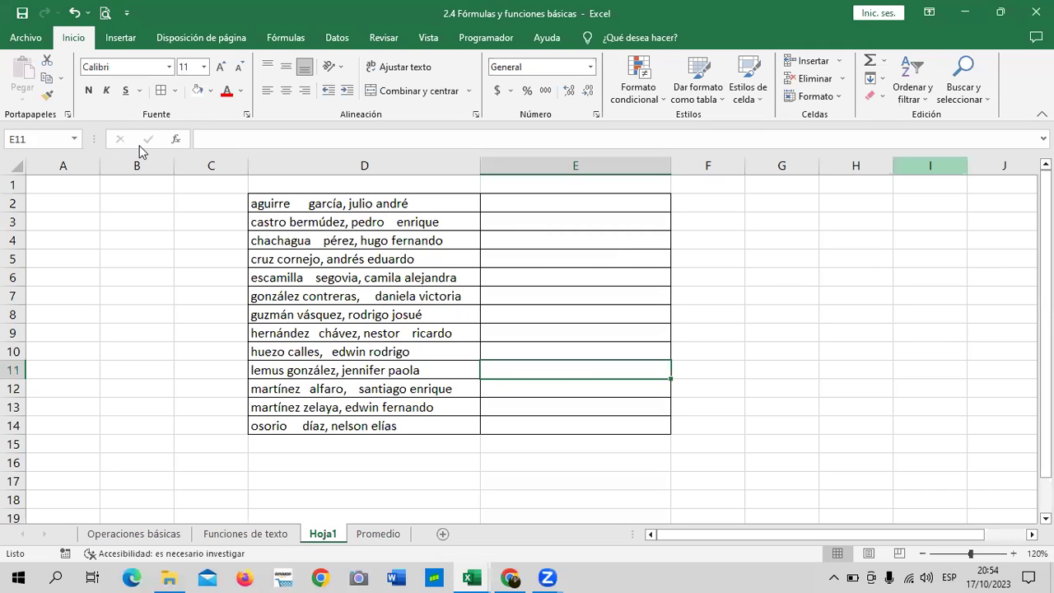
# - Enter =NOMPROPIO(ESPACIOS(D2)) in E2 to trim and proper-case the D2 name
pyautogui.click(533, 204)
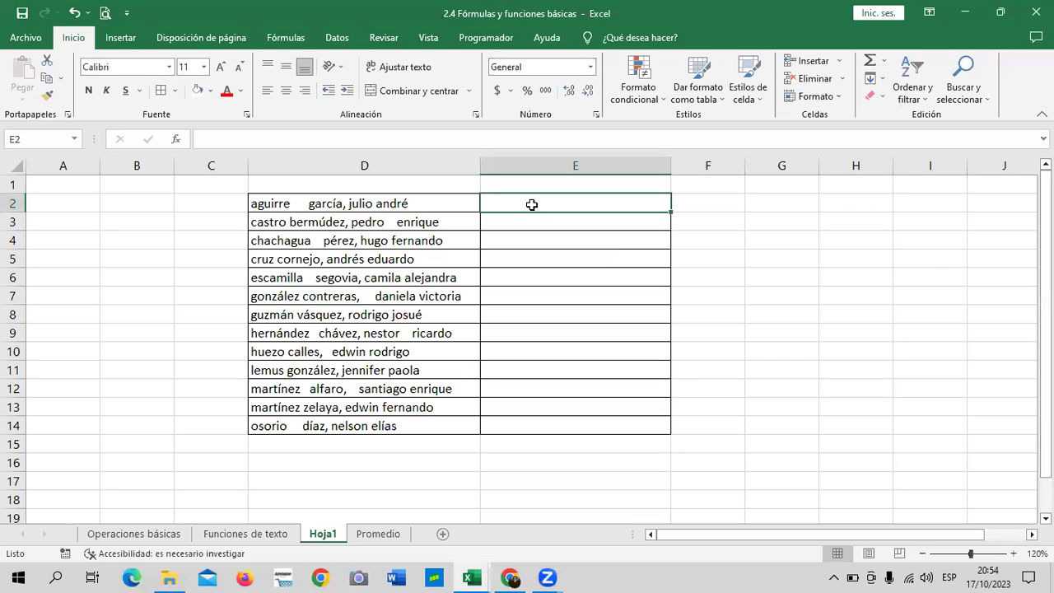
pyautogui.write('=')
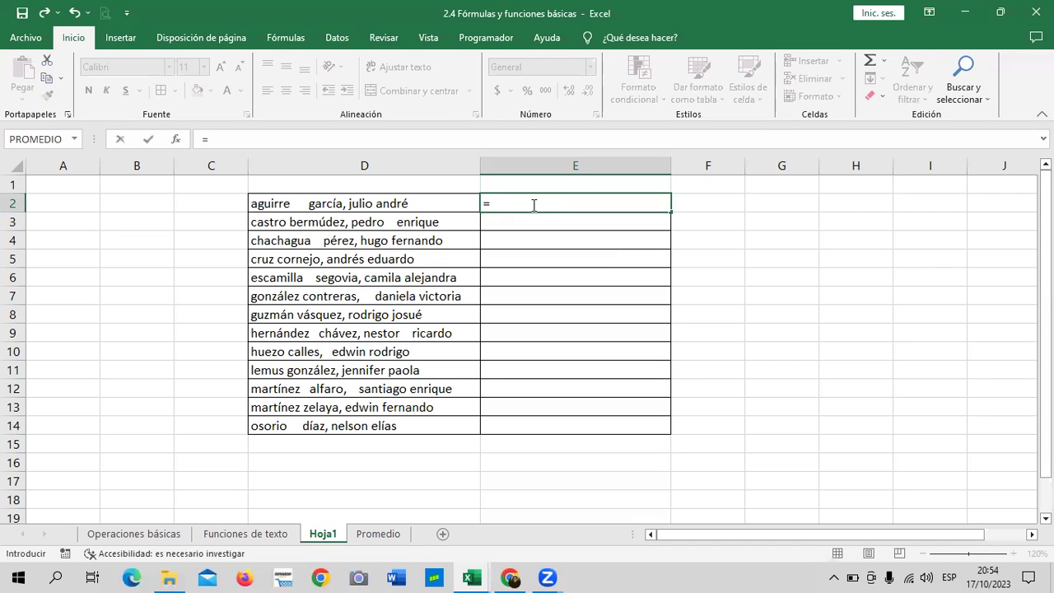
pyautogui.write('NOM')
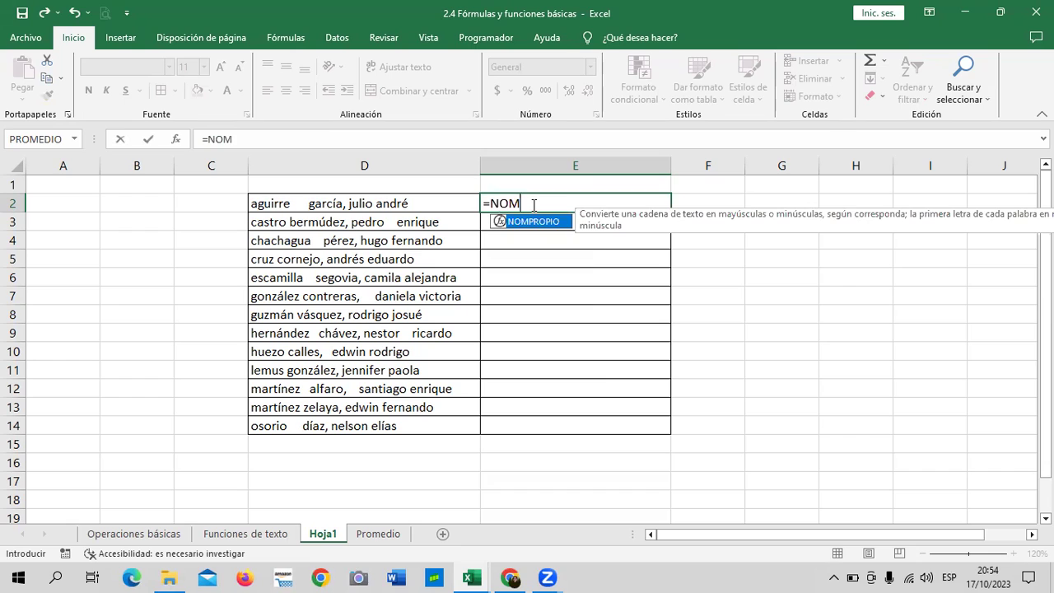
pyautogui.doubleClick(550, 222)
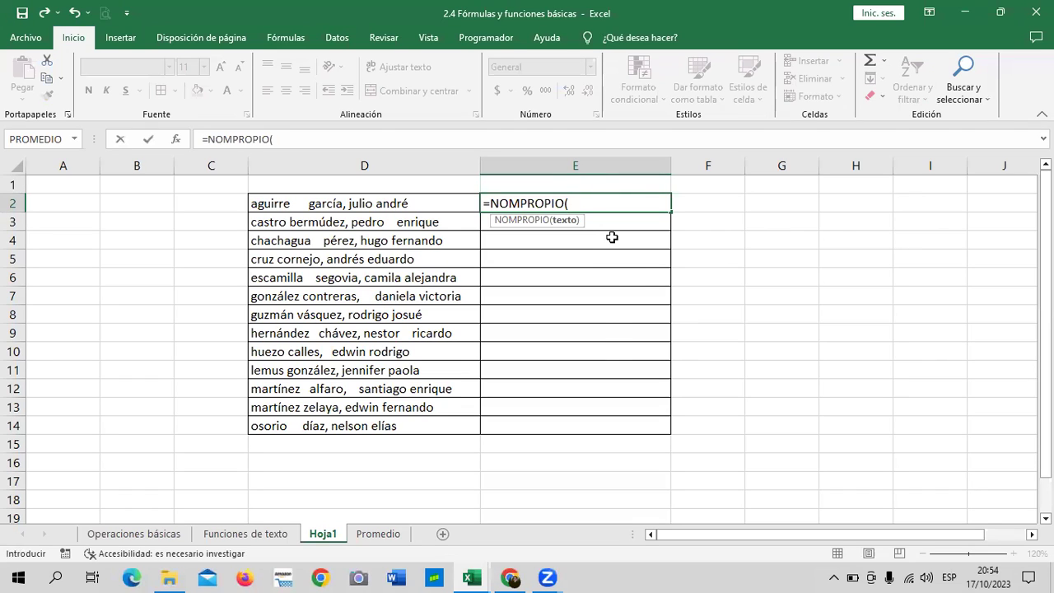
pyautogui.write('ES')
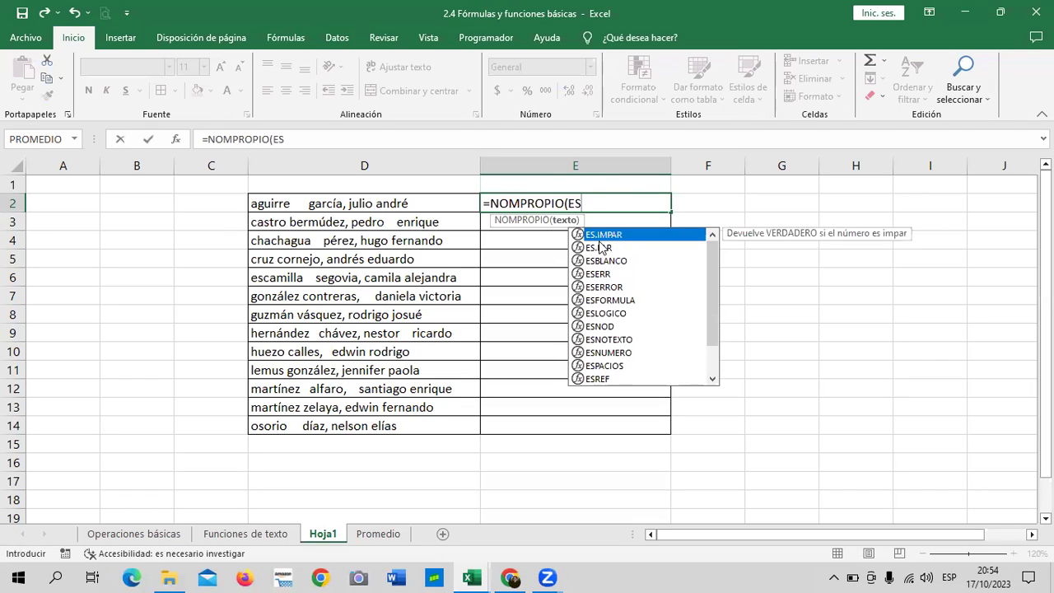
pyautogui.write('PA')
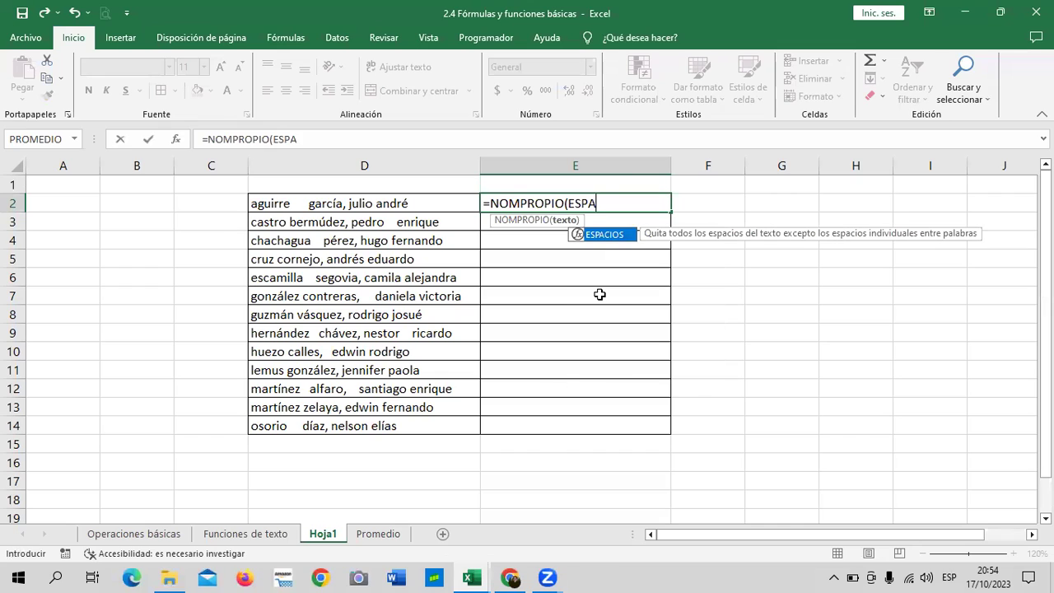
pyautogui.doubleClick(601, 236)
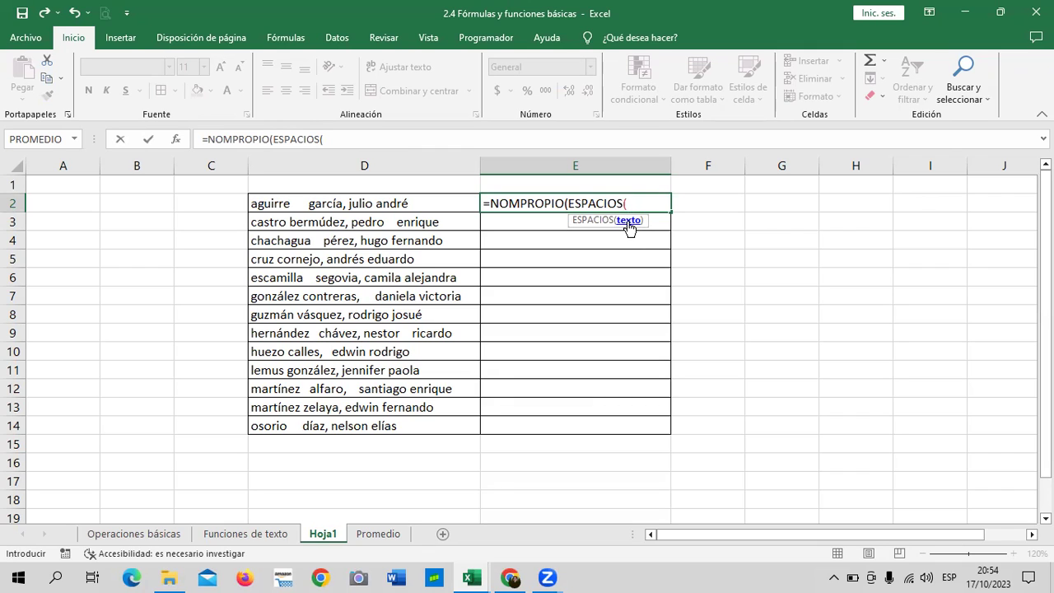
pyautogui.click(447, 204)
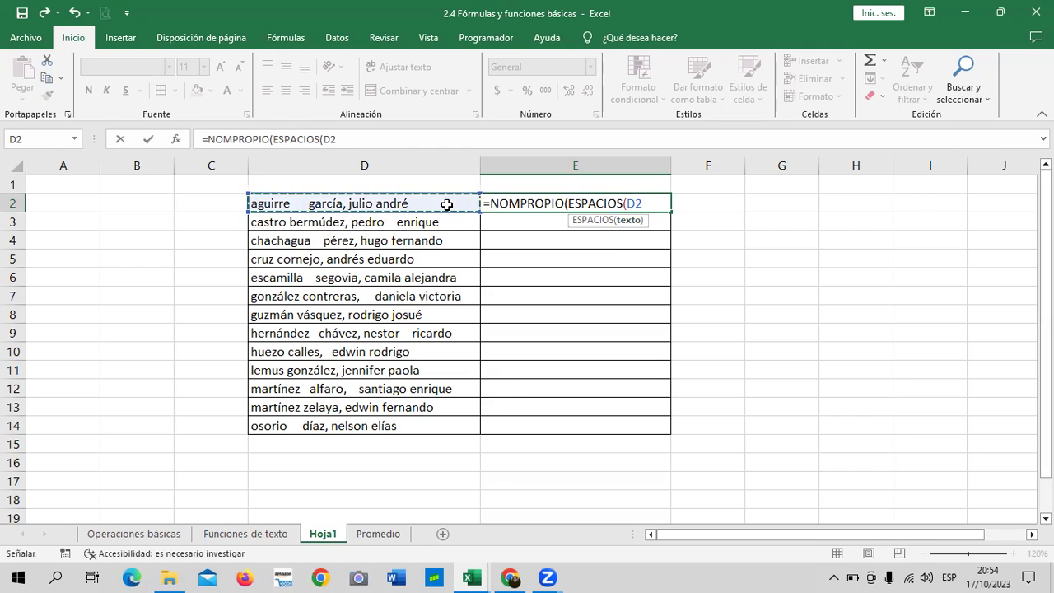
pyautogui.write('))')
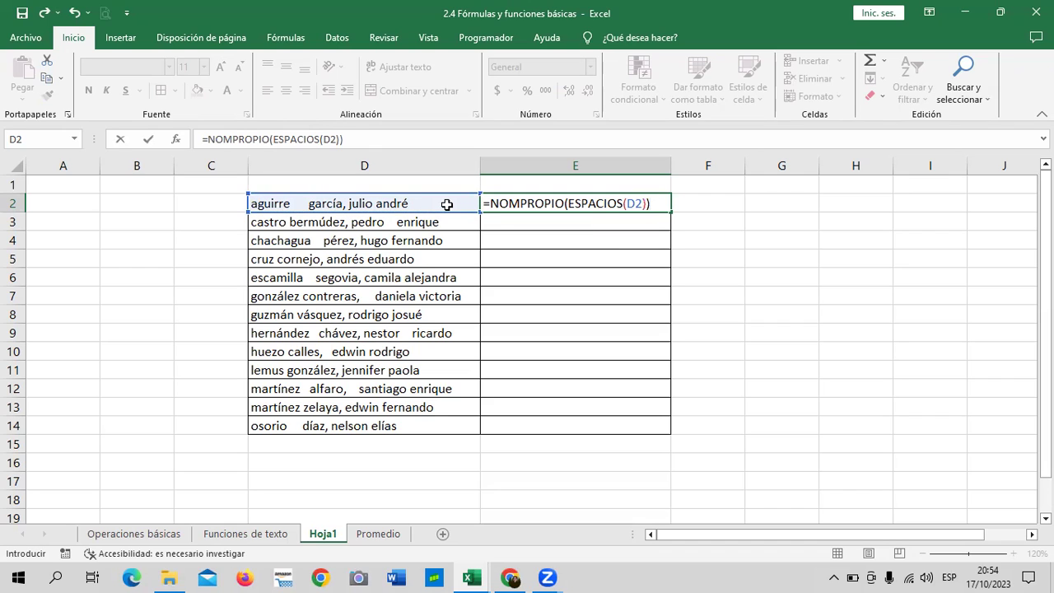
pyautogui.press('Return')
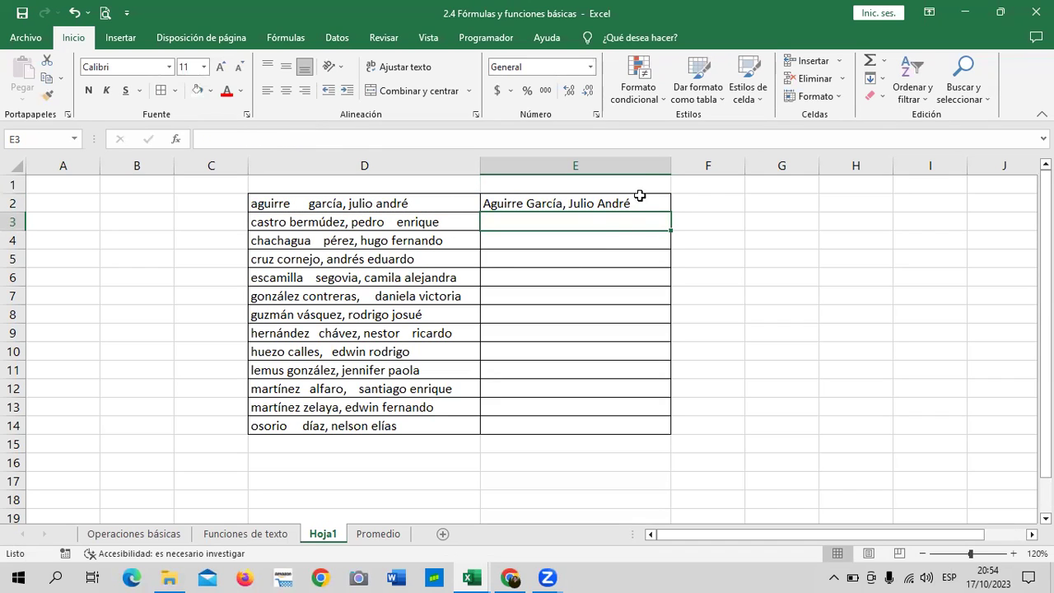
# - Widen column E and fill the E2 formula down through E14 so all names fit
pyautogui.moveTo(670, 165); pyautogui.dragTo(684, 165)
pyautogui.click(651, 202)
pyautogui.click(471, 208)
pyautogui.click(583, 202)
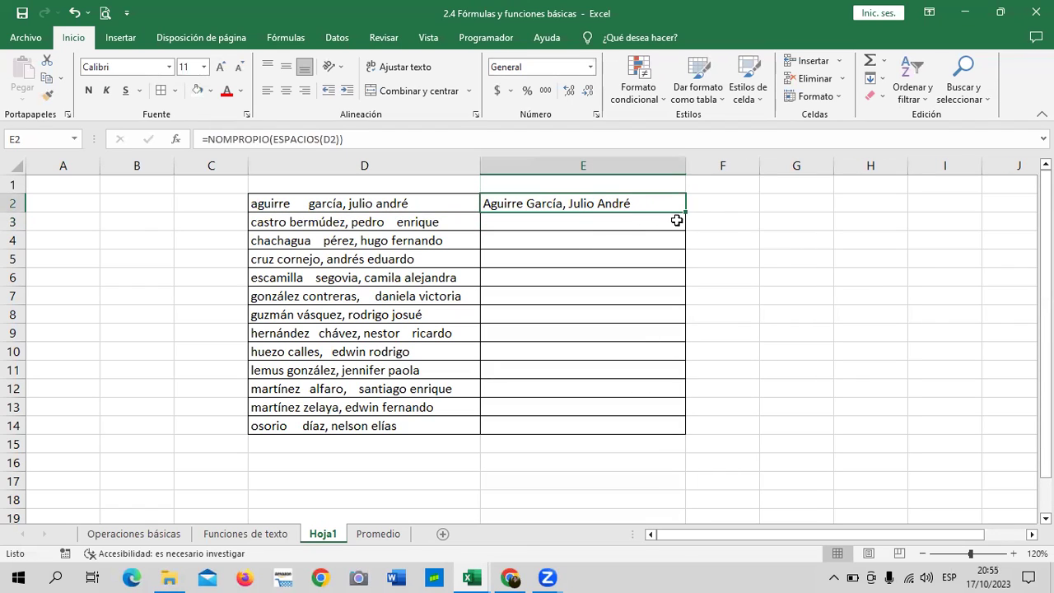
pyautogui.moveTo(685, 213); pyautogui.dragTo(692, 432)
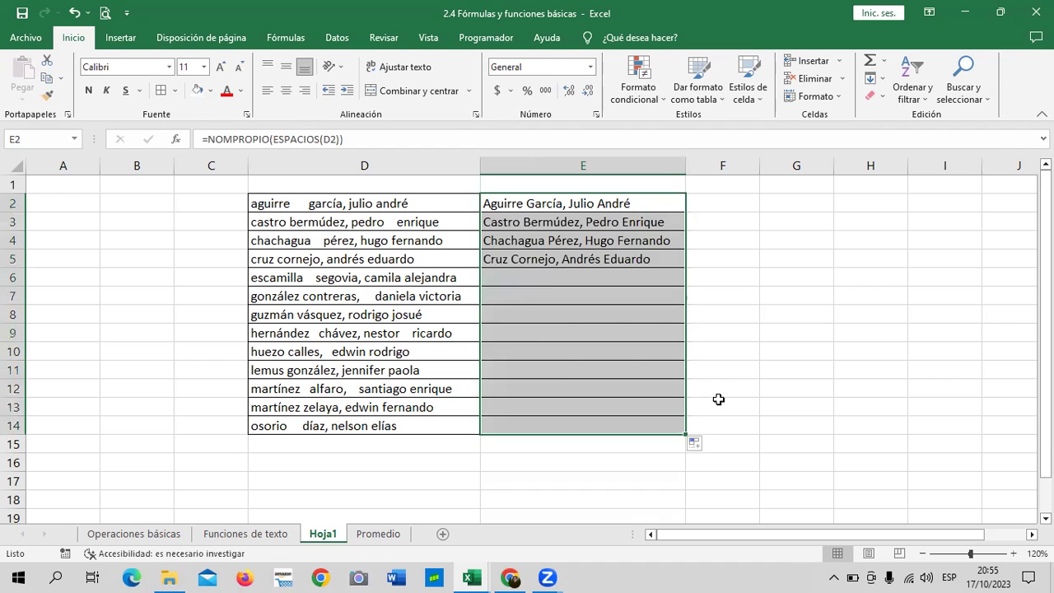
pyautogui.moveTo(686, 161); pyautogui.dragTo(716, 162)
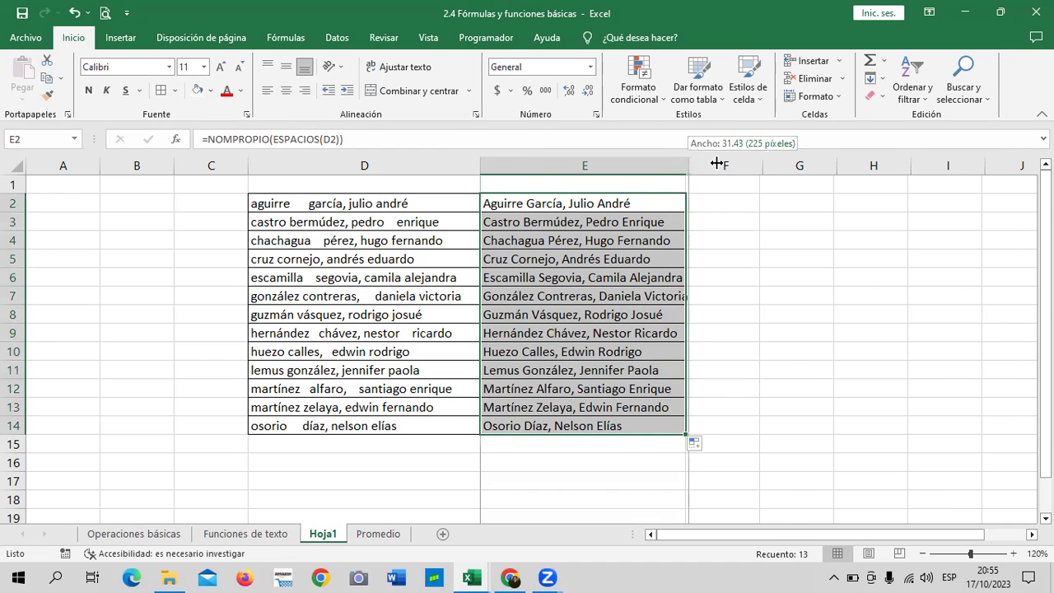
pyautogui.click(828, 296)
pyautogui.click(350, 203)
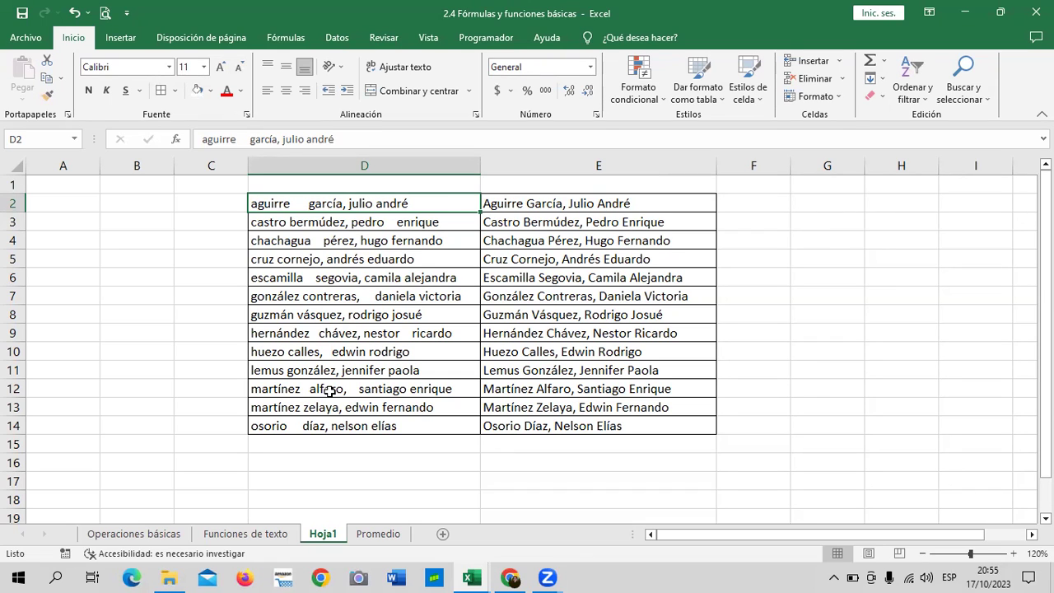
# - Review the copied formulas in E14, E11, E8, E6 and E4, and the original in E2
pyautogui.click(550, 426)
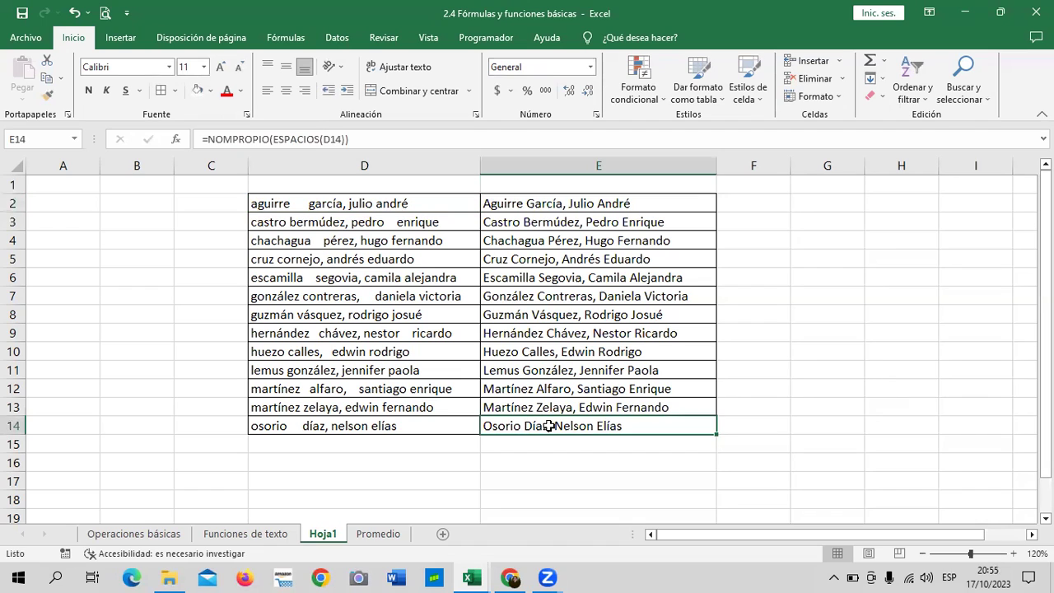
pyautogui.click(549, 368)
pyautogui.click(543, 315)
pyautogui.click(537, 277)
pyautogui.click(540, 236)
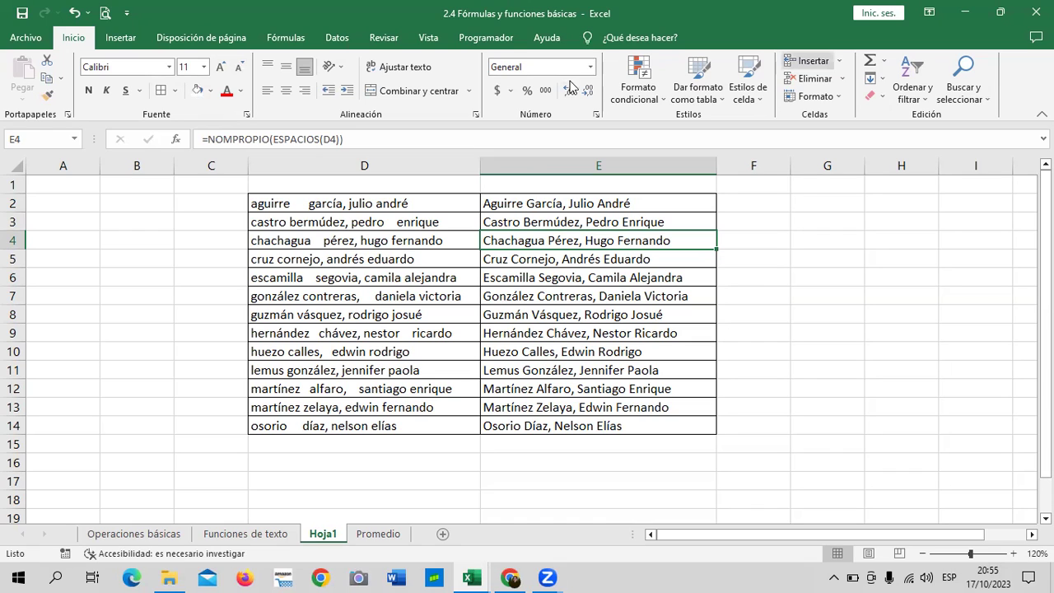
pyautogui.click(552, 208)
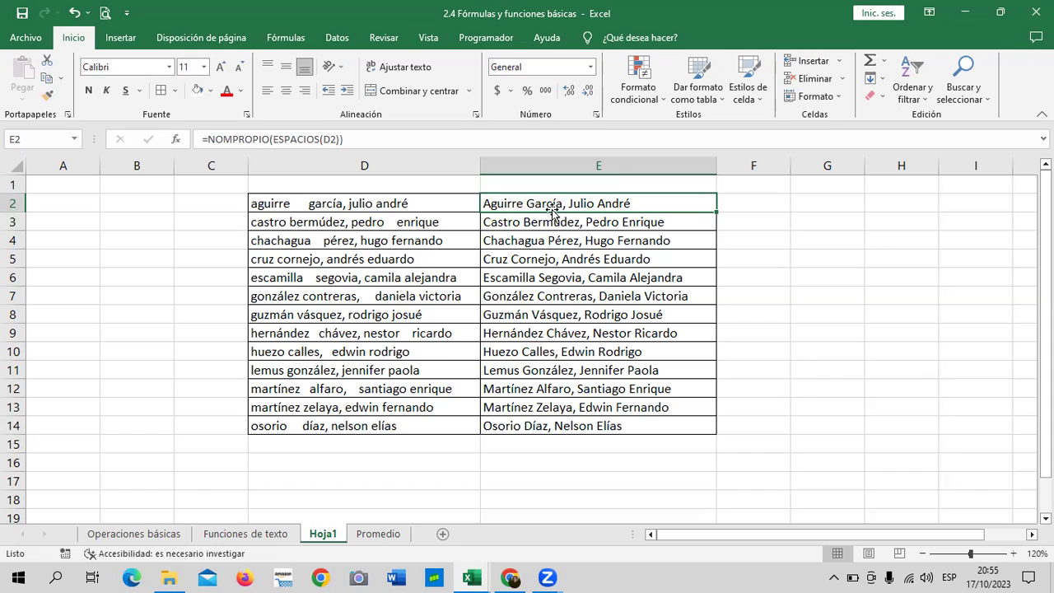
# - Recheck the E11 and E14 formulas, then go to the Funciones de texto sheet's cell B12
pyautogui.click(579, 364)
pyautogui.click(550, 423)
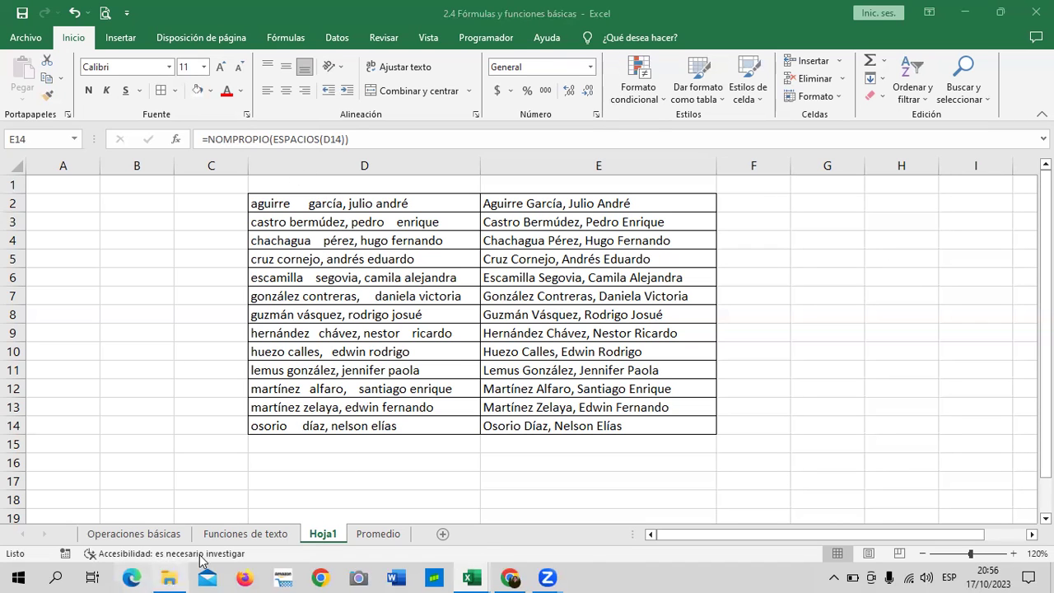
pyautogui.click(239, 535)
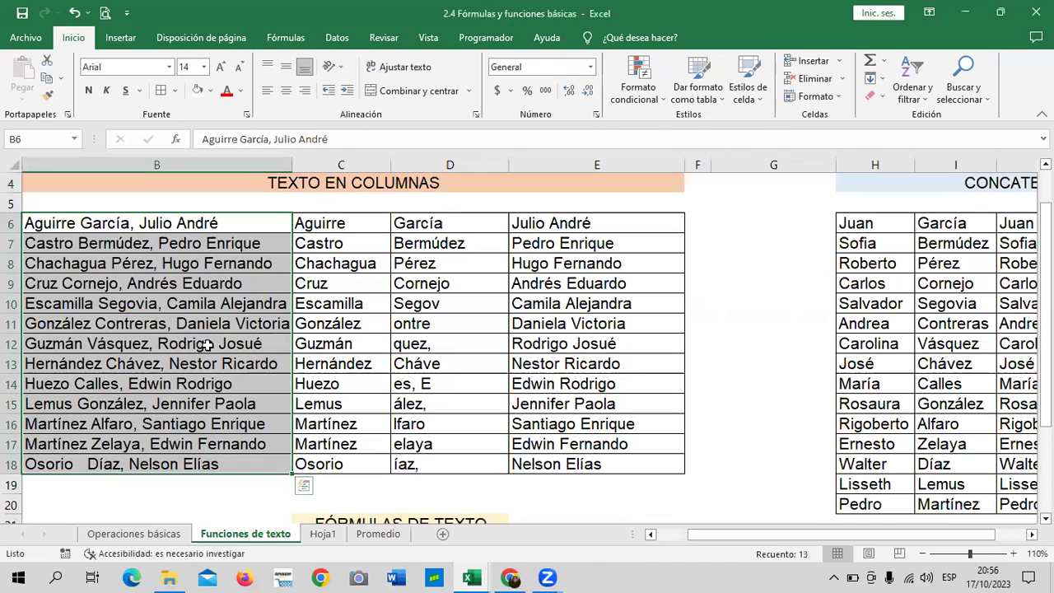
pyautogui.click(209, 346)
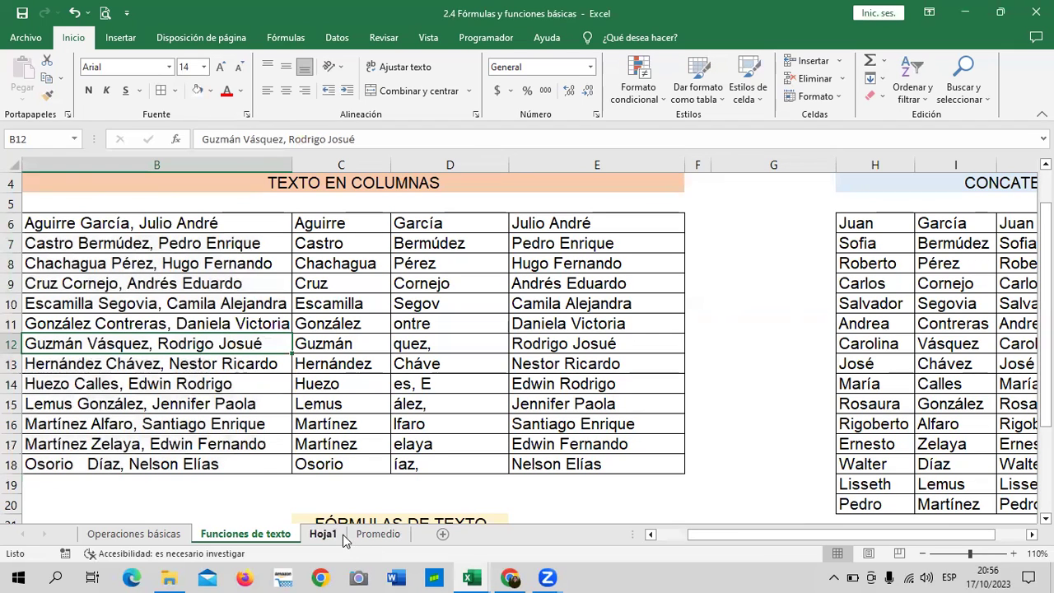
# - Bring Chrome forward, open lesson 4.4 Herramienta buscar y reemplazar, and scroll to its video
pyautogui.moveTo(511, 578)
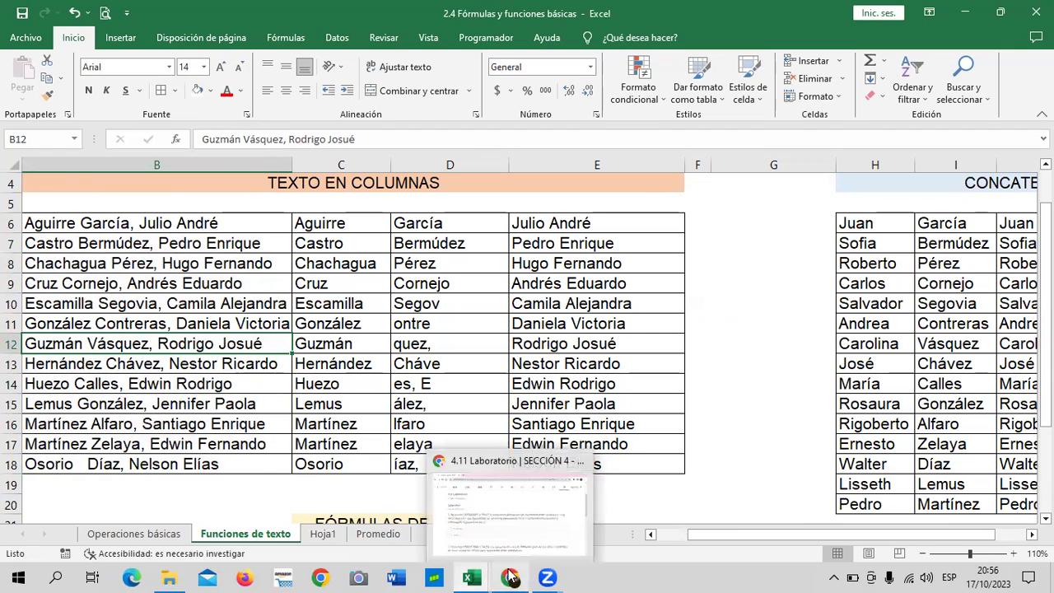
pyautogui.click(504, 527)
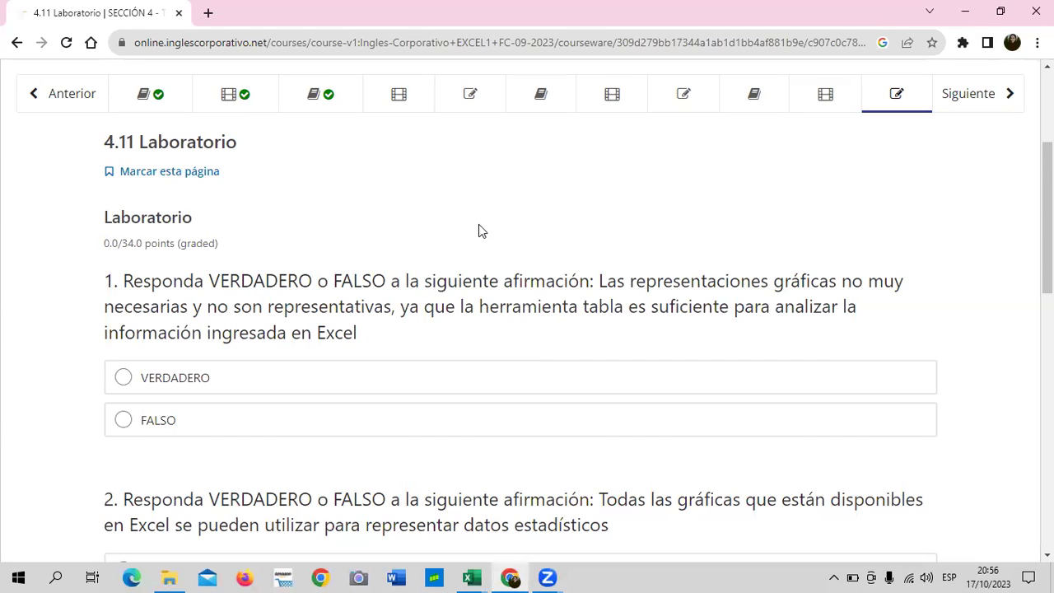
pyautogui.scroll(2, 478, 235)
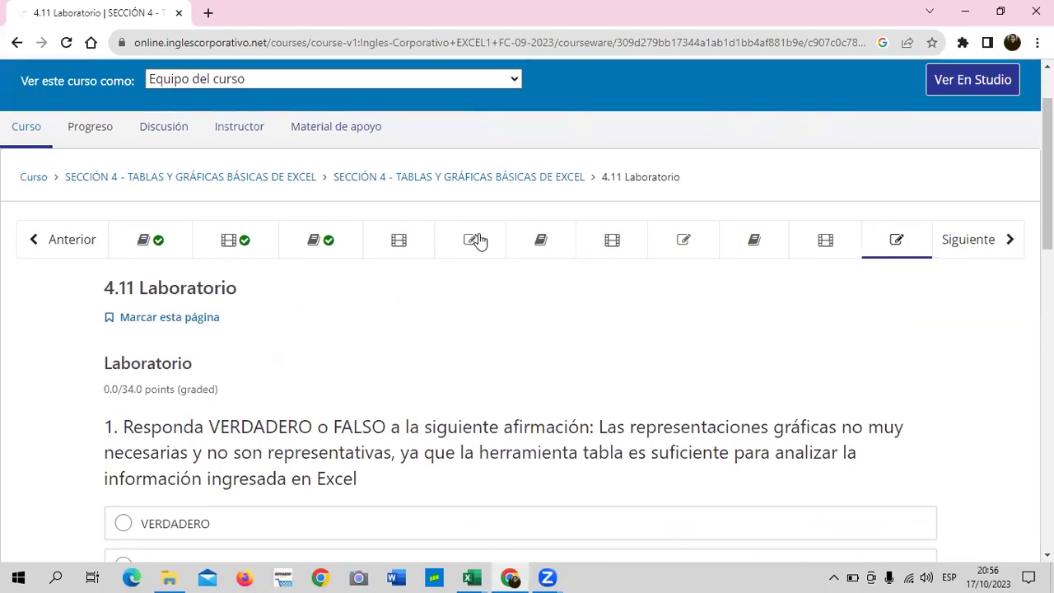
pyautogui.click(419, 258)
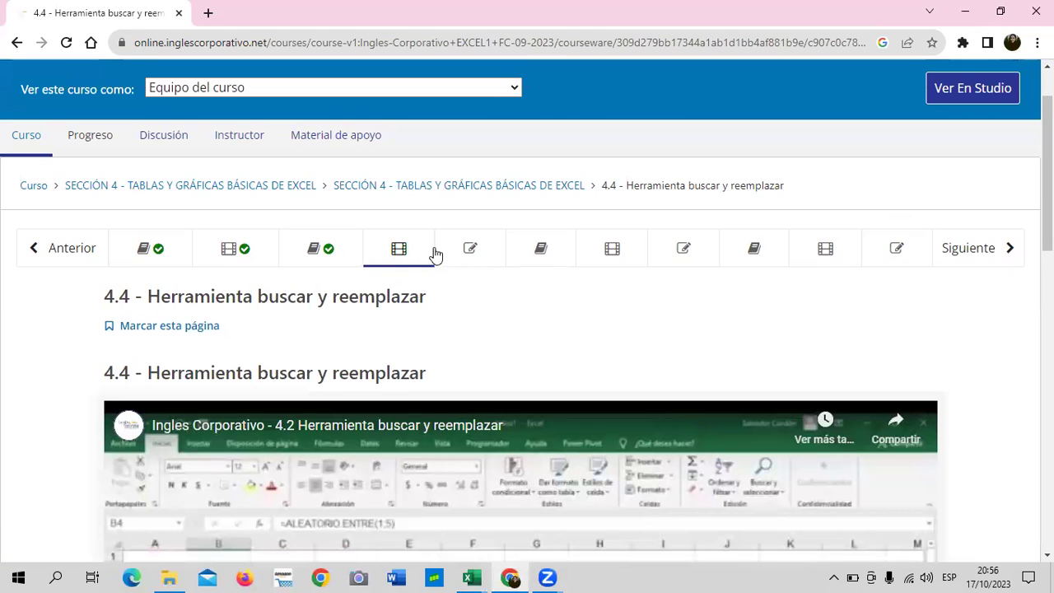
pyautogui.scroll(-4, 525, 383)
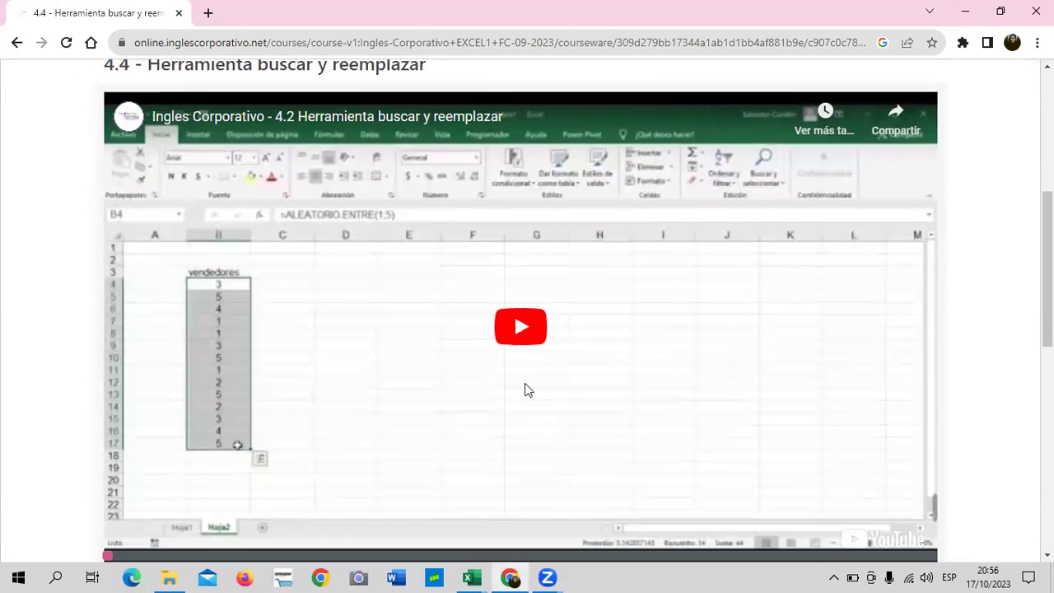
pyautogui.scroll(-1, 520, 385)
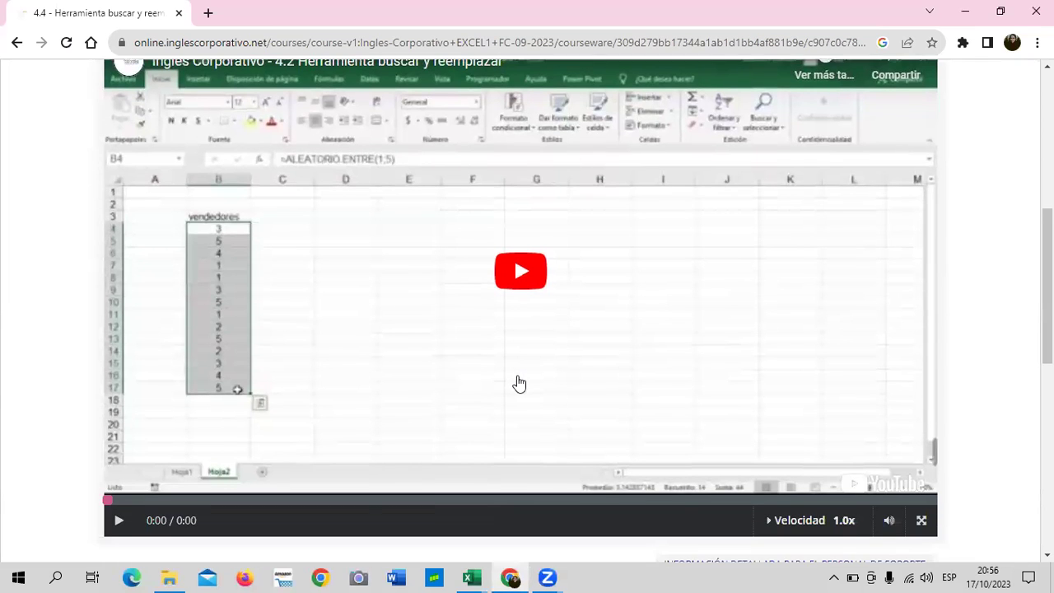
pyautogui.scroll(-1, 519, 383)
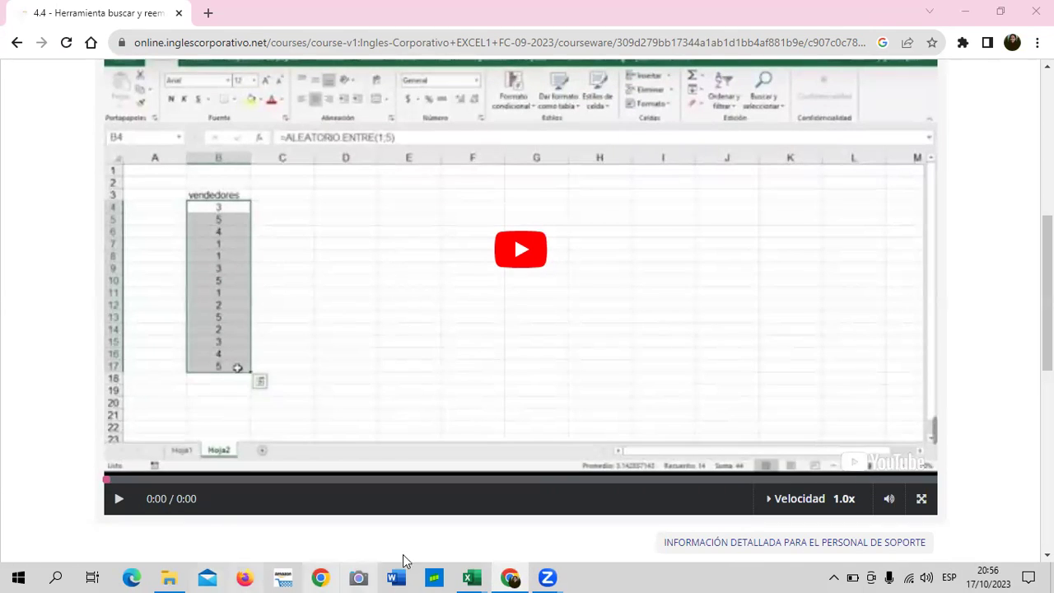
pyautogui.moveTo(475, 576)
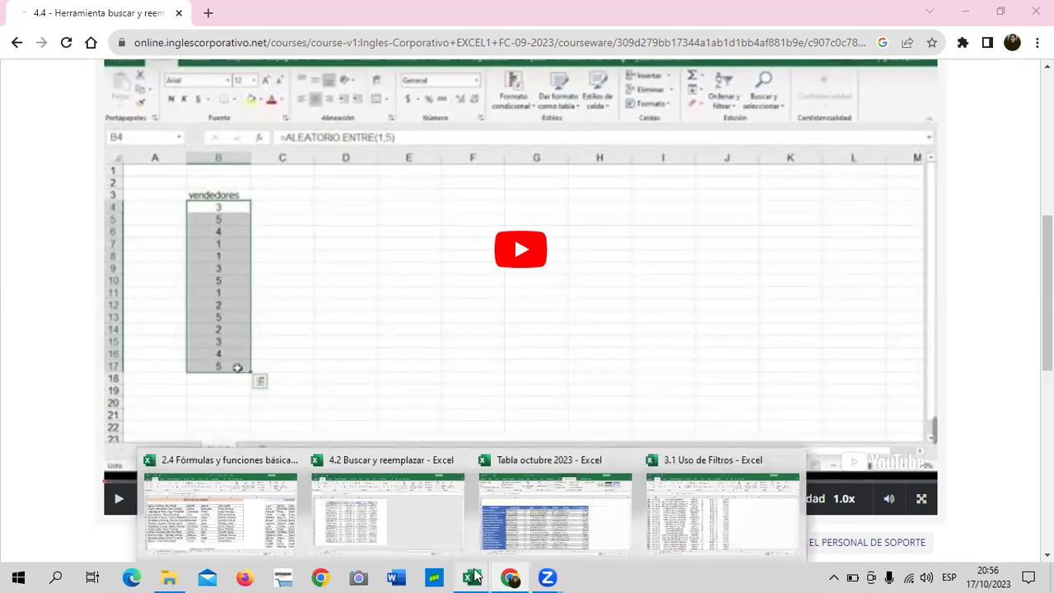
pyautogui.scroll(3, 626, 255)
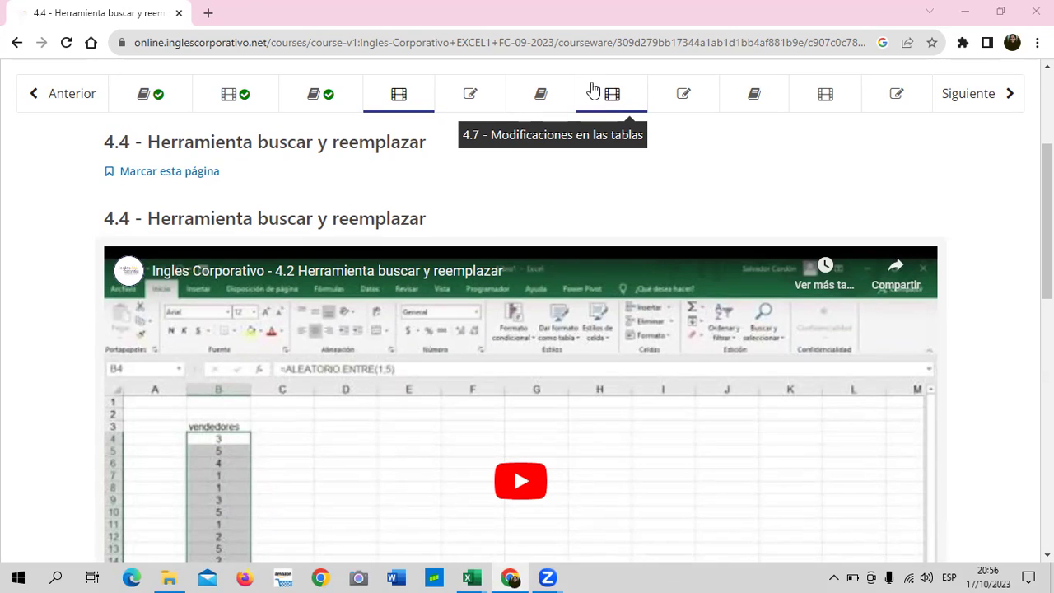
pyautogui.scroll(-2, 595, 280)
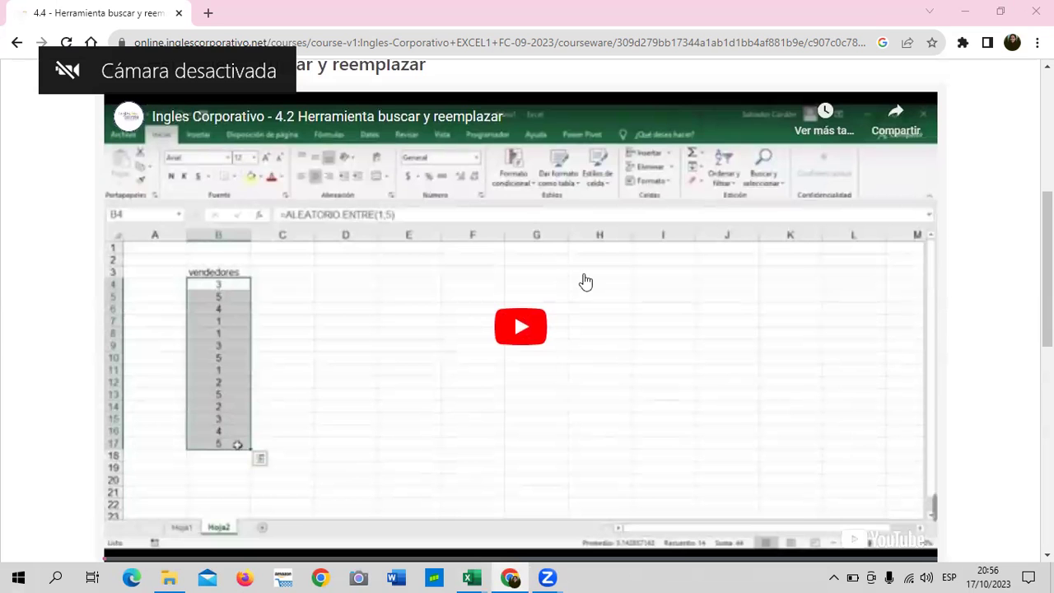
# - Start the embedded lesson 4.4 YouTube video playing
pyautogui.click(621, 314)
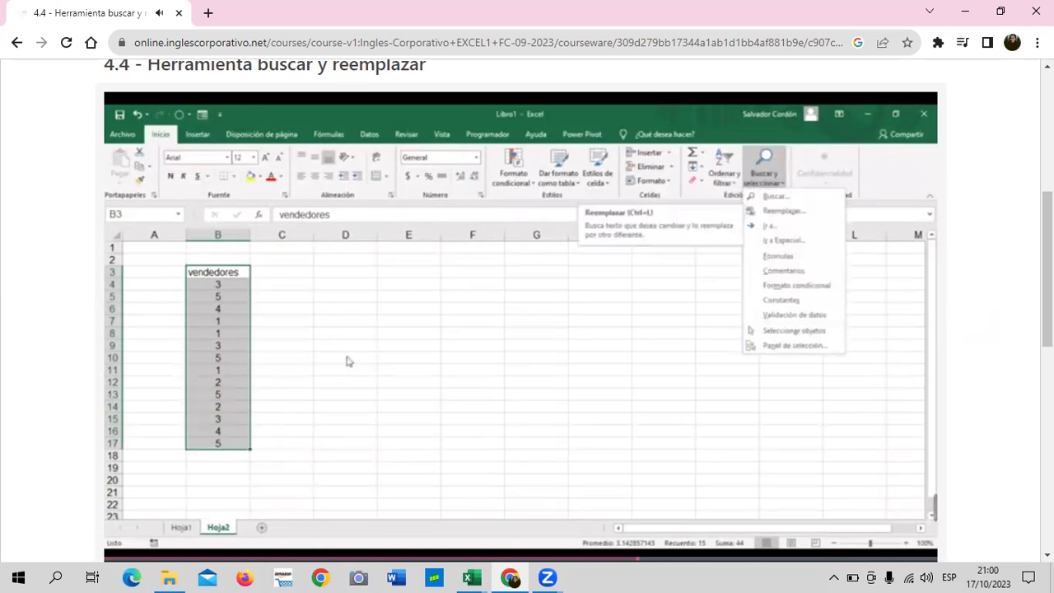
# - Let the lesson video keep playing to its closing remarks at 5:31 of 5:43
pyautogui.scroll(-1, 236, 268)
pyautogui.scroll(-1, 236, 268)
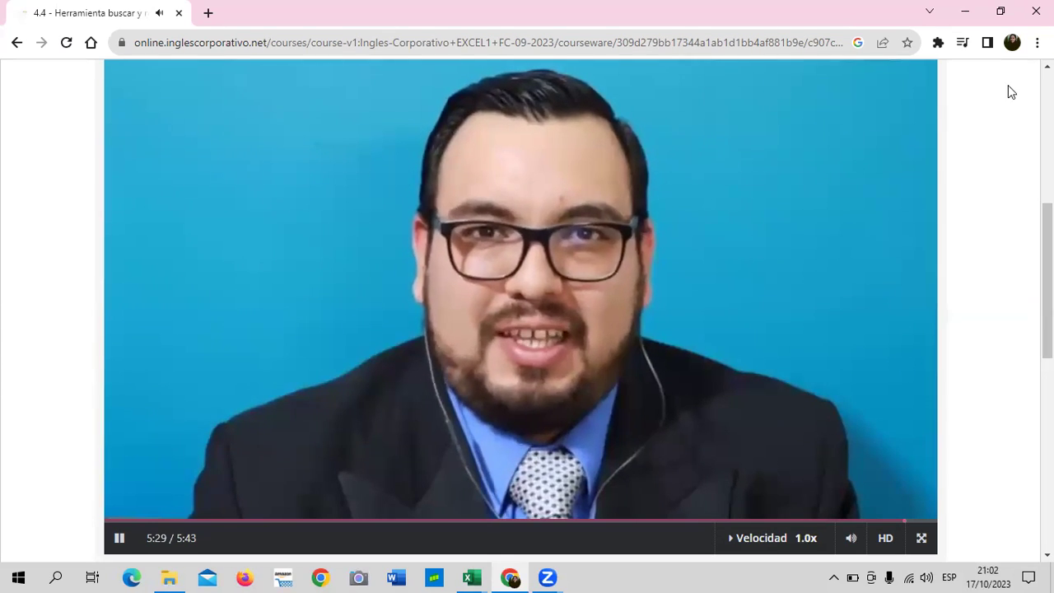
pyautogui.moveTo(264, 324)
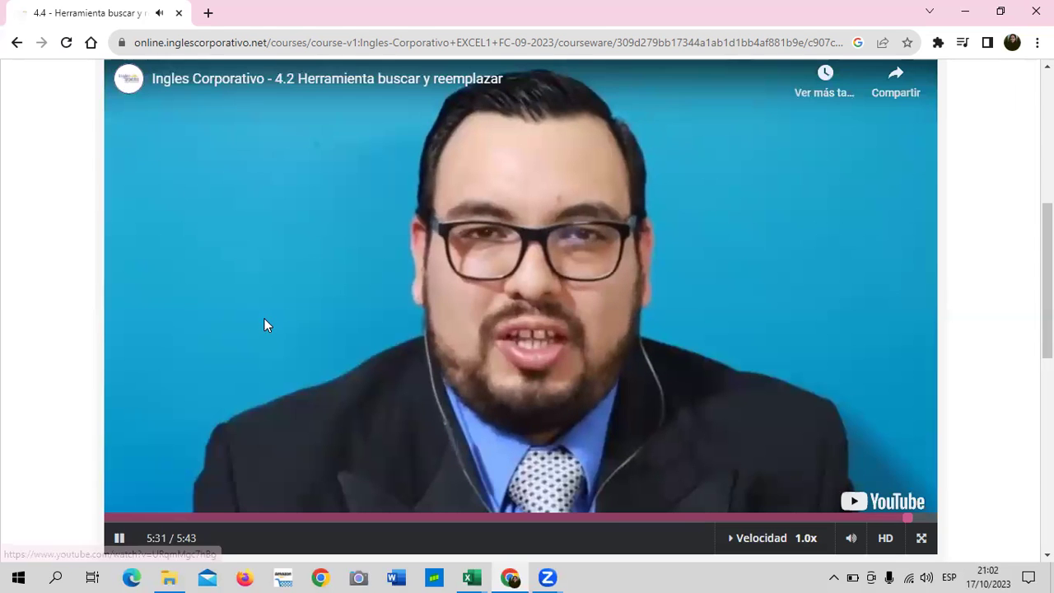